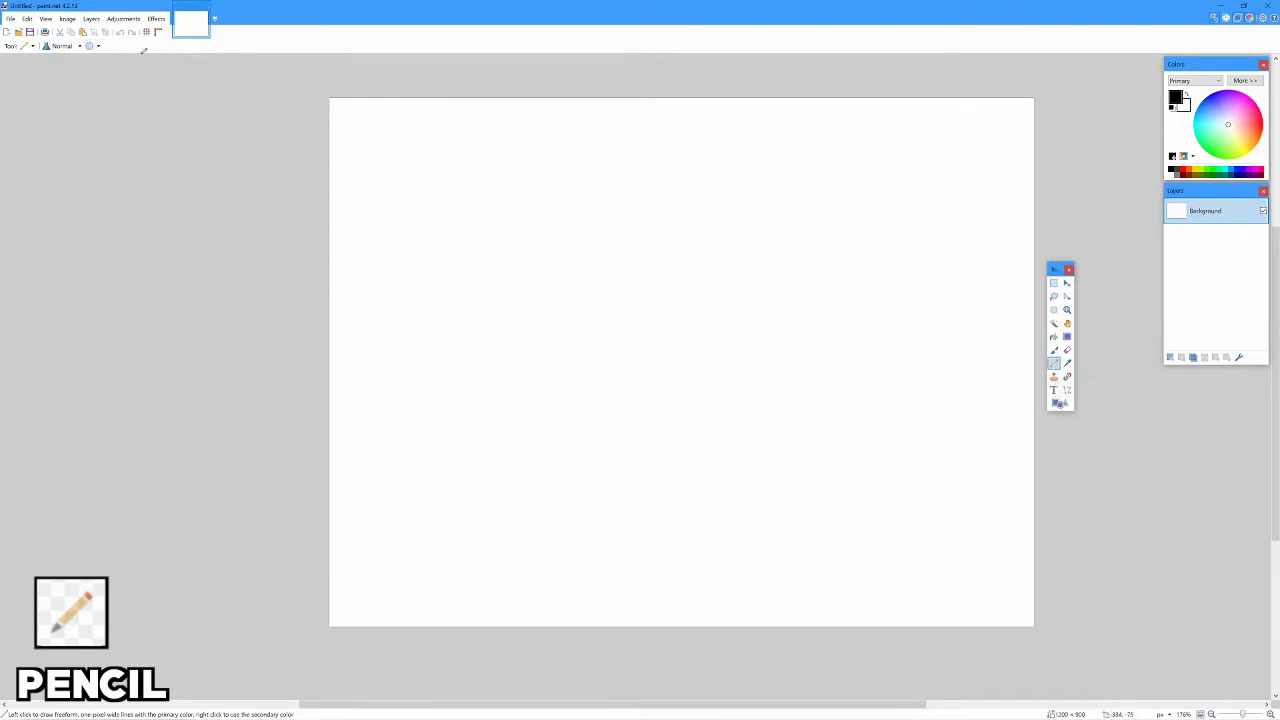
Examine the blend modes and selection quality options available for the Pencil tool
left_click(79, 47)
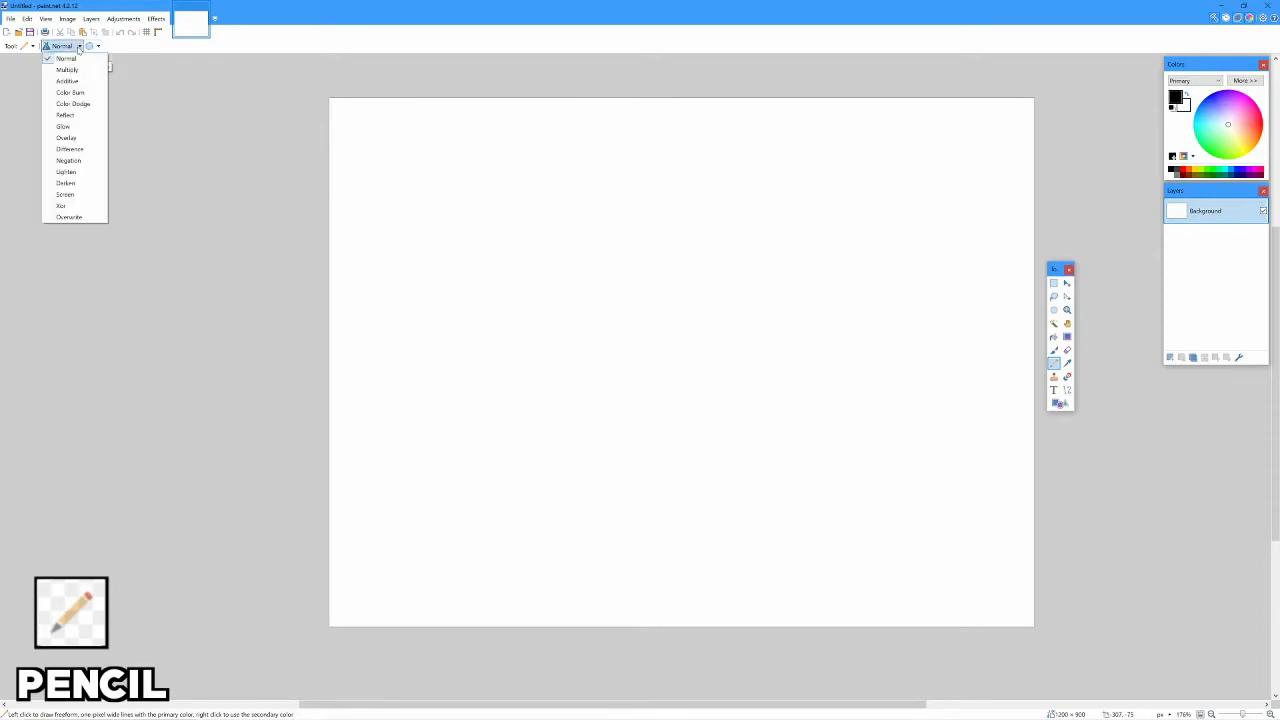
left_click(79, 47)
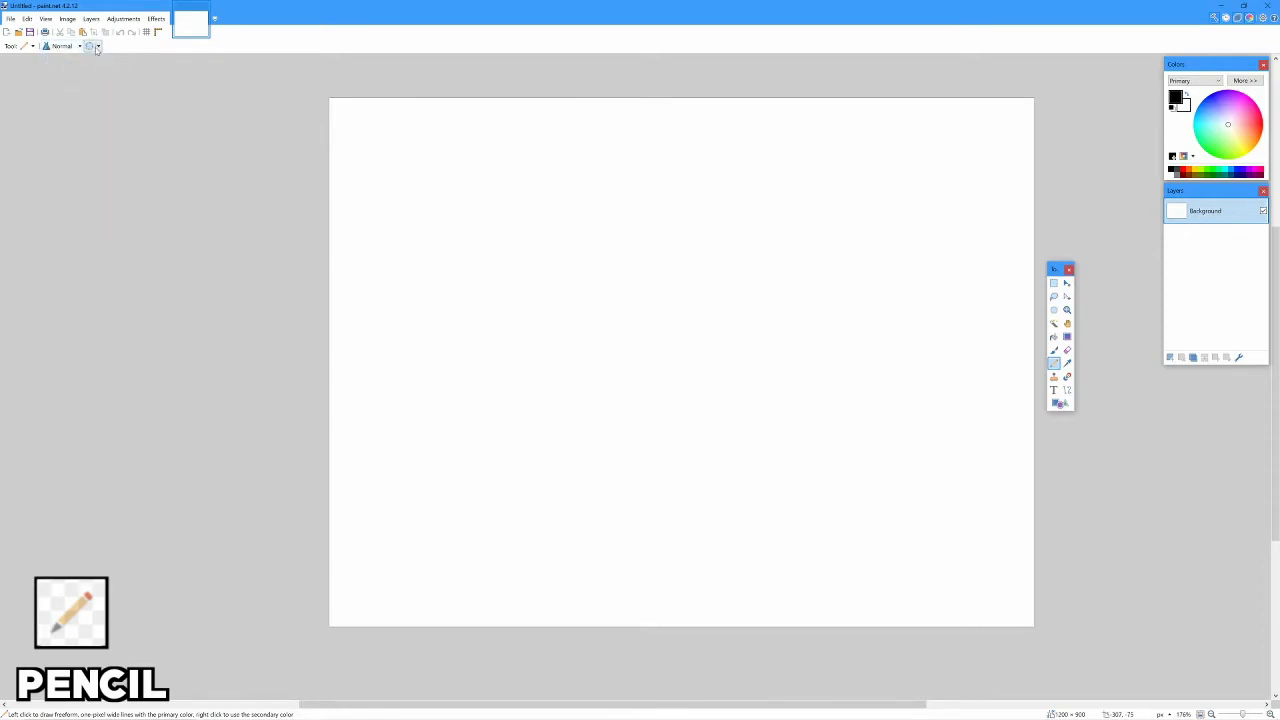
left_click(99, 47)
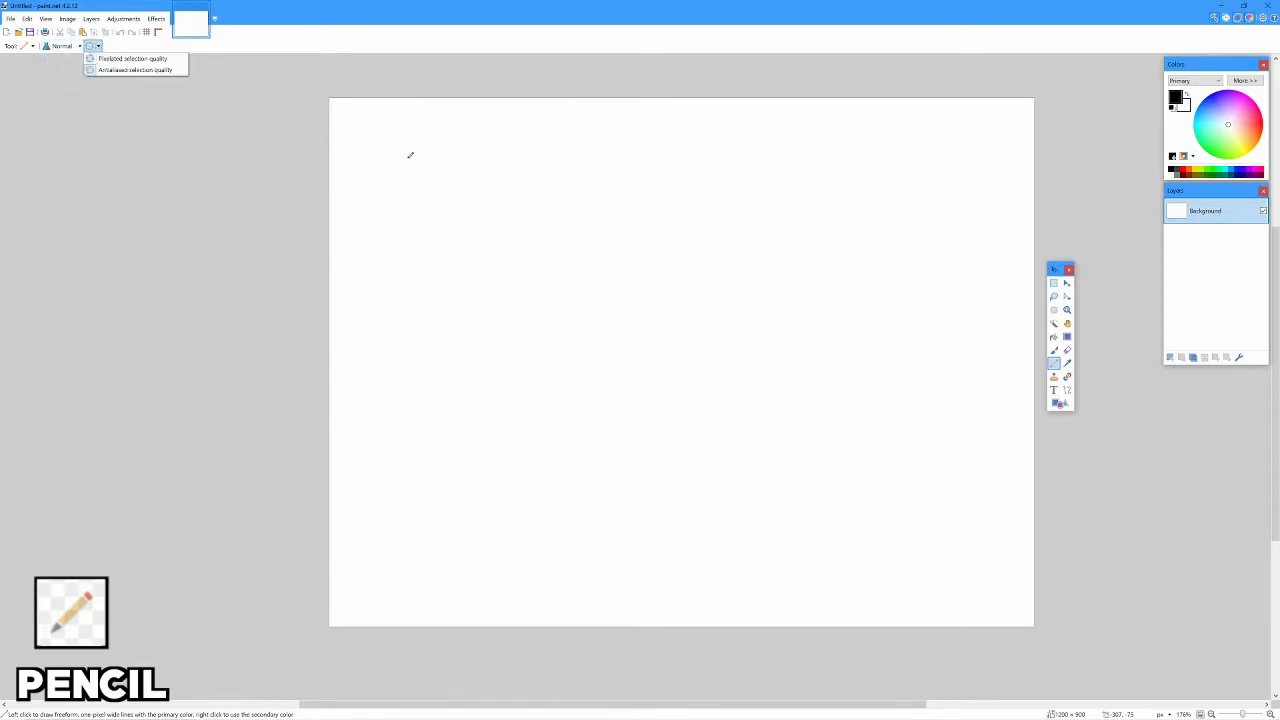
Draw a looping freehand scribble with the Pencil, adding a short curved detail inside it and a small smiley face beside its lower loop
left_click_drag(619, 274, 645, 269)
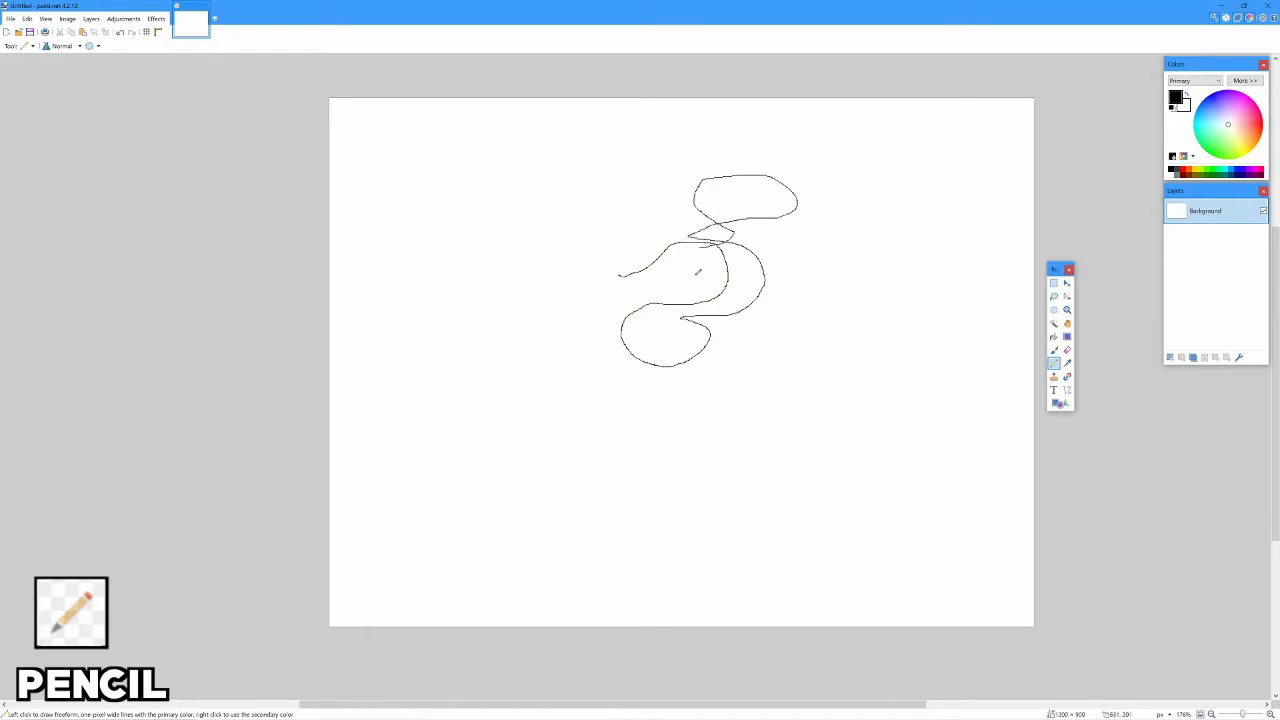
scroll(685, 301, "up", 8)
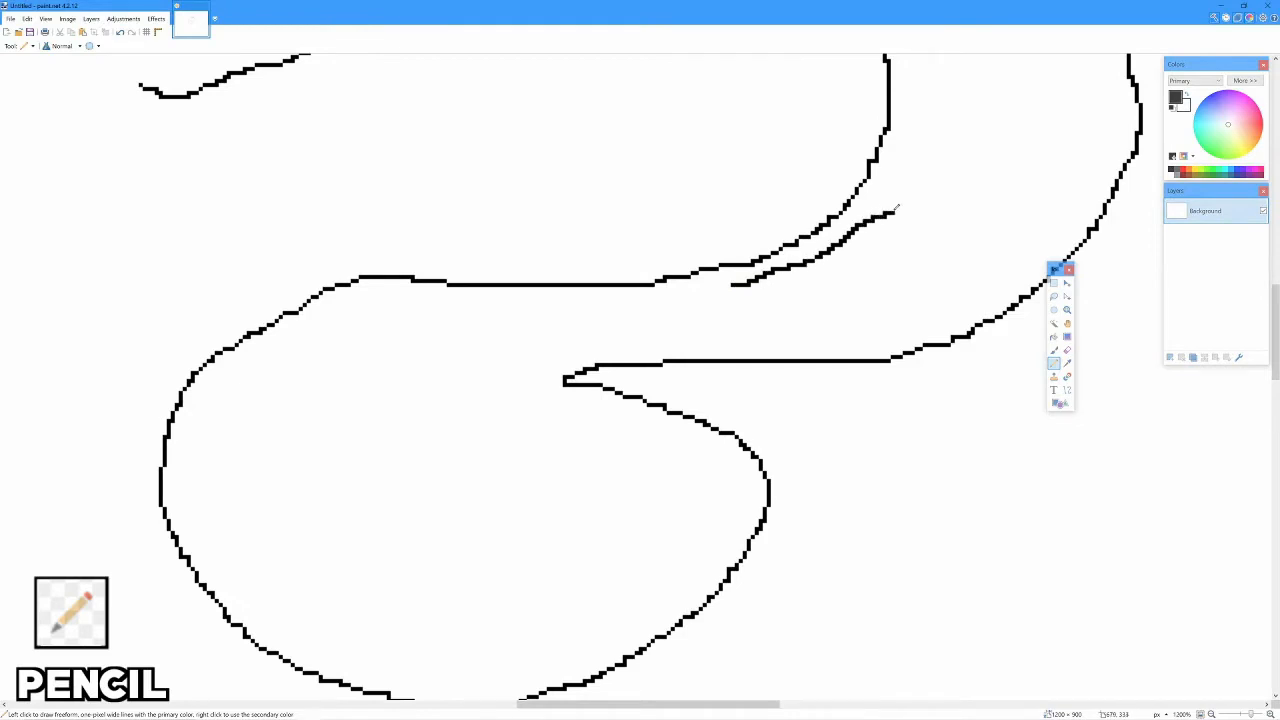
mouse_move(969, 158)
left_mouse_down()
mouse_move(955, 190)
mouse_move(895, 236)
mouse_move(842, 259)
left_mouse_up()
mouse_move(984, 438)
left_mouse_down()
mouse_move(926, 443)
mouse_move(948, 585)
mouse_move(1018, 455)
mouse_move(976, 430)
mouse_move(948, 490)
mouse_move(932, 479)
mouse_move(967, 455)
left_mouse_up()
left_click_drag(921, 514, 1027, 521)
scroll(883, 531, "down", 8)
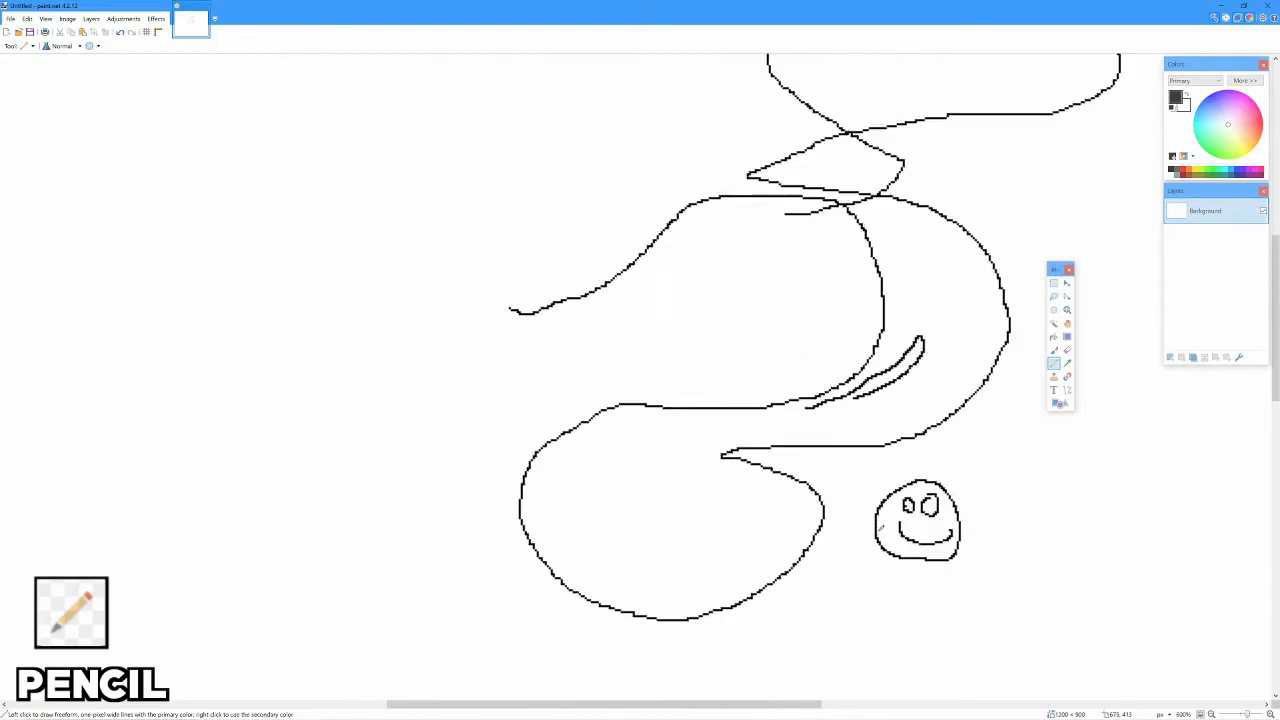
scroll(888, 533, "up", 2)
scroll(890, 531, "up", 4)
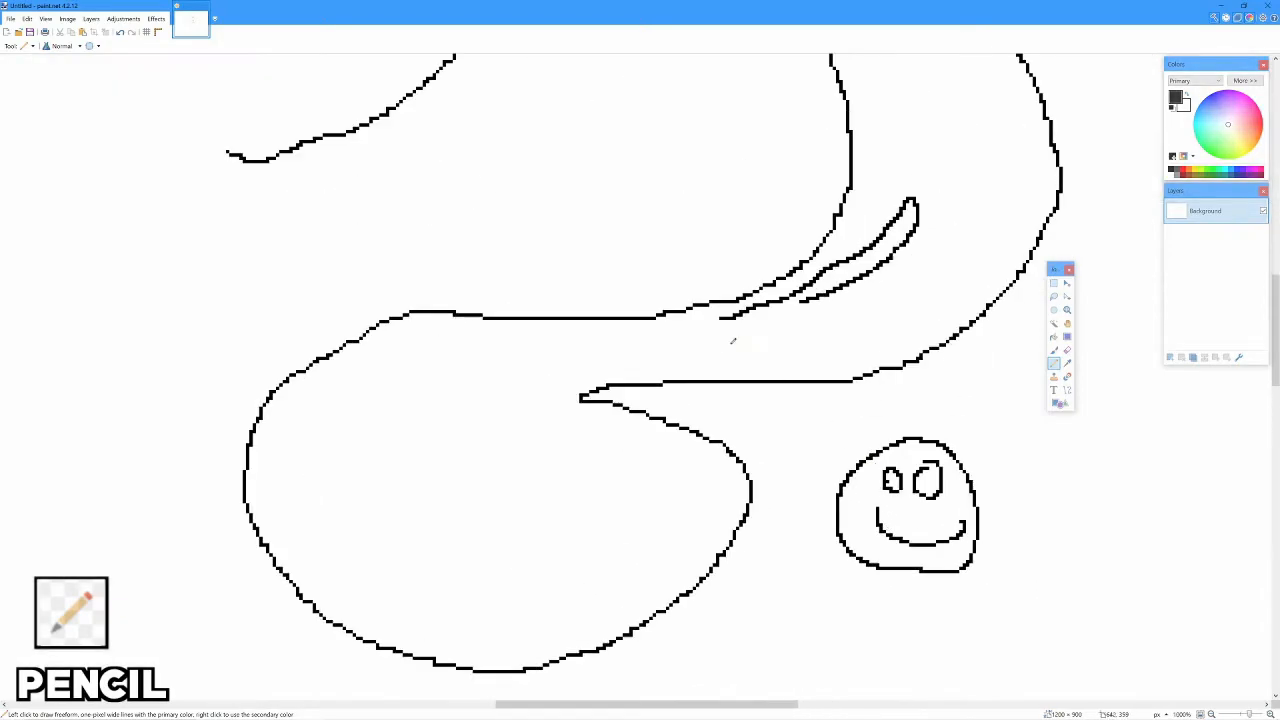
scroll(732, 341, "down", 6)
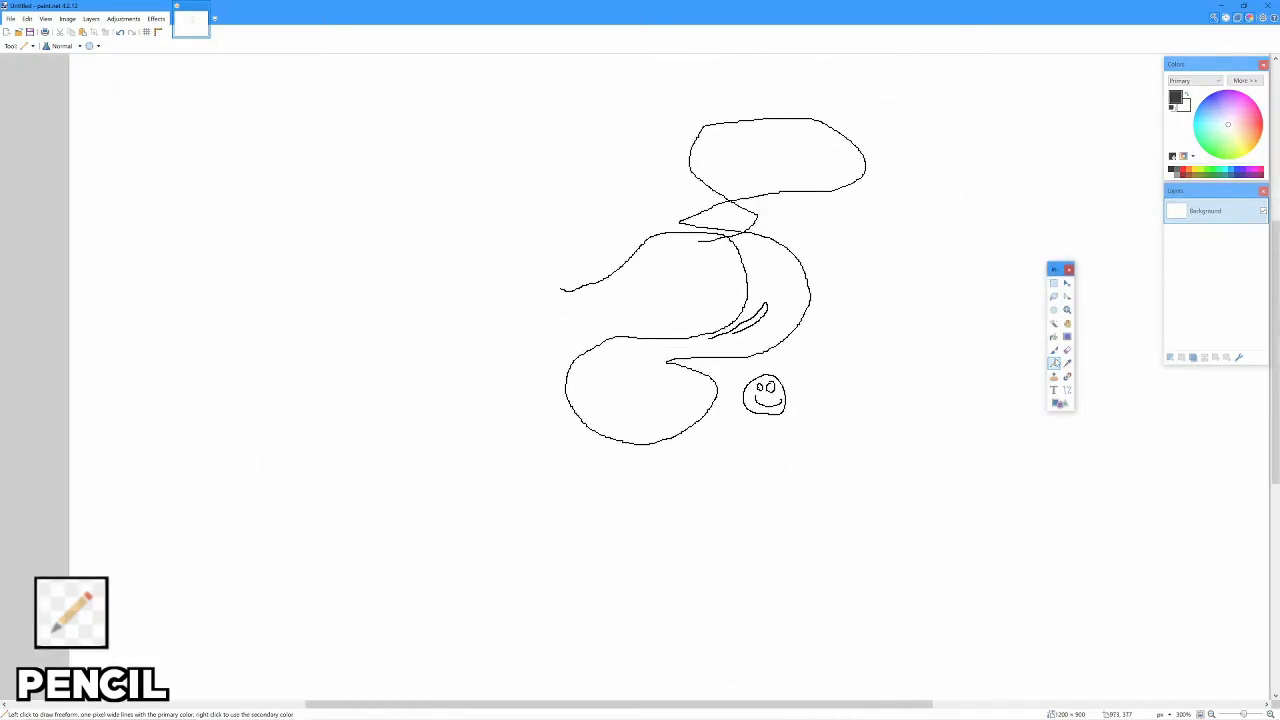
Paint a thin wavy stroke with the Paintbrush in the empty area beside the open end of the pencil scribble
left_click(1055, 364)
left_click(1055, 351)
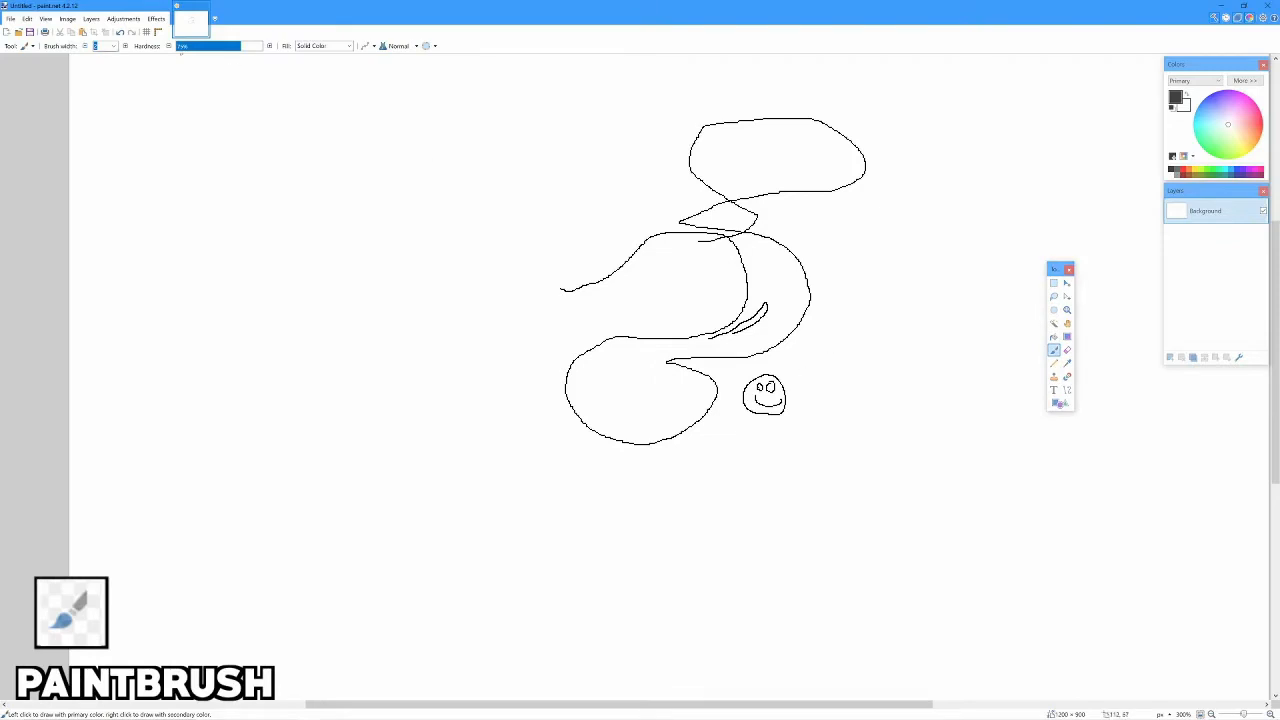
scroll(558, 329, "up", 1)
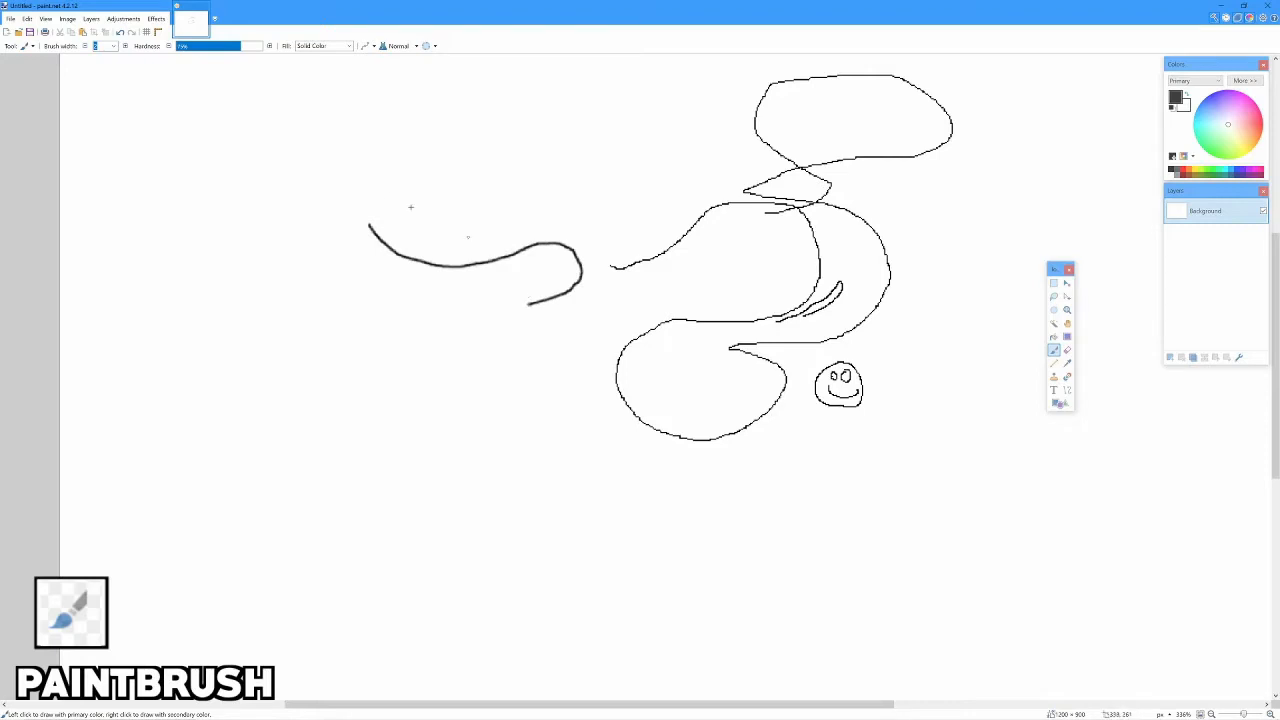
Set the brush width to 45 and paint a large solid black blob with a short arm above the wavy stroke
left_click(112, 48)
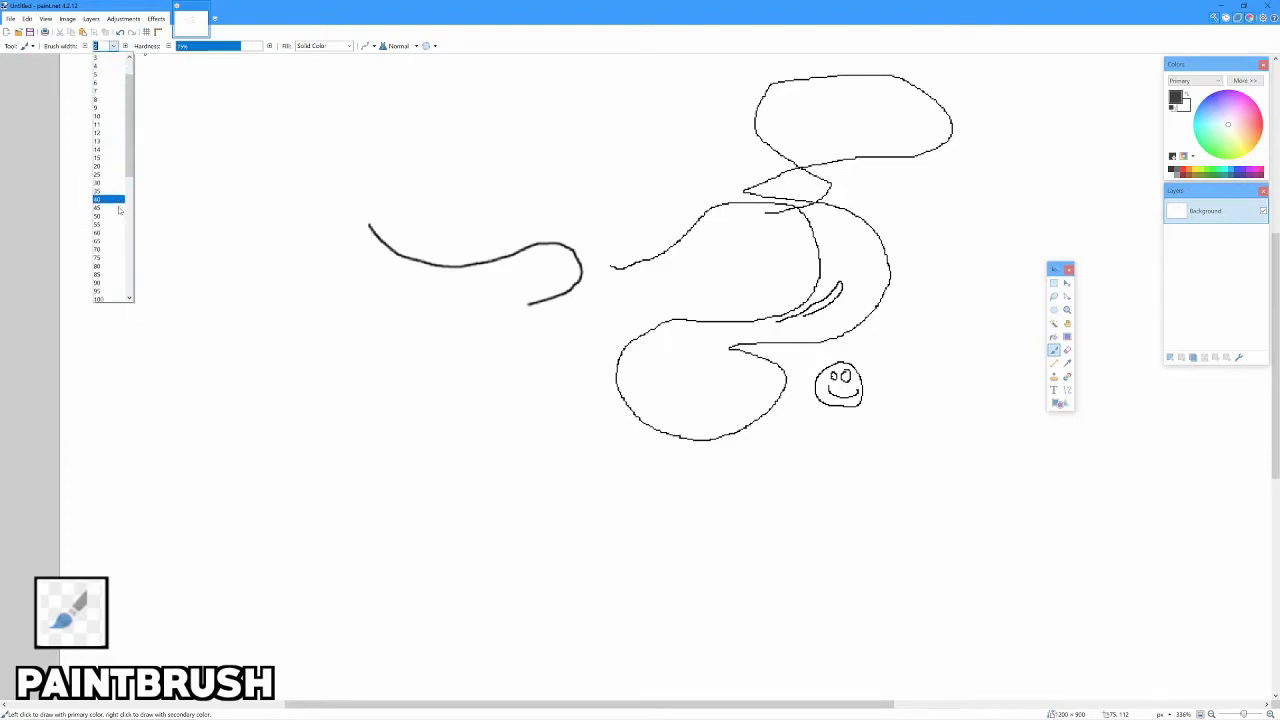
scroll(119, 210, "down", 7)
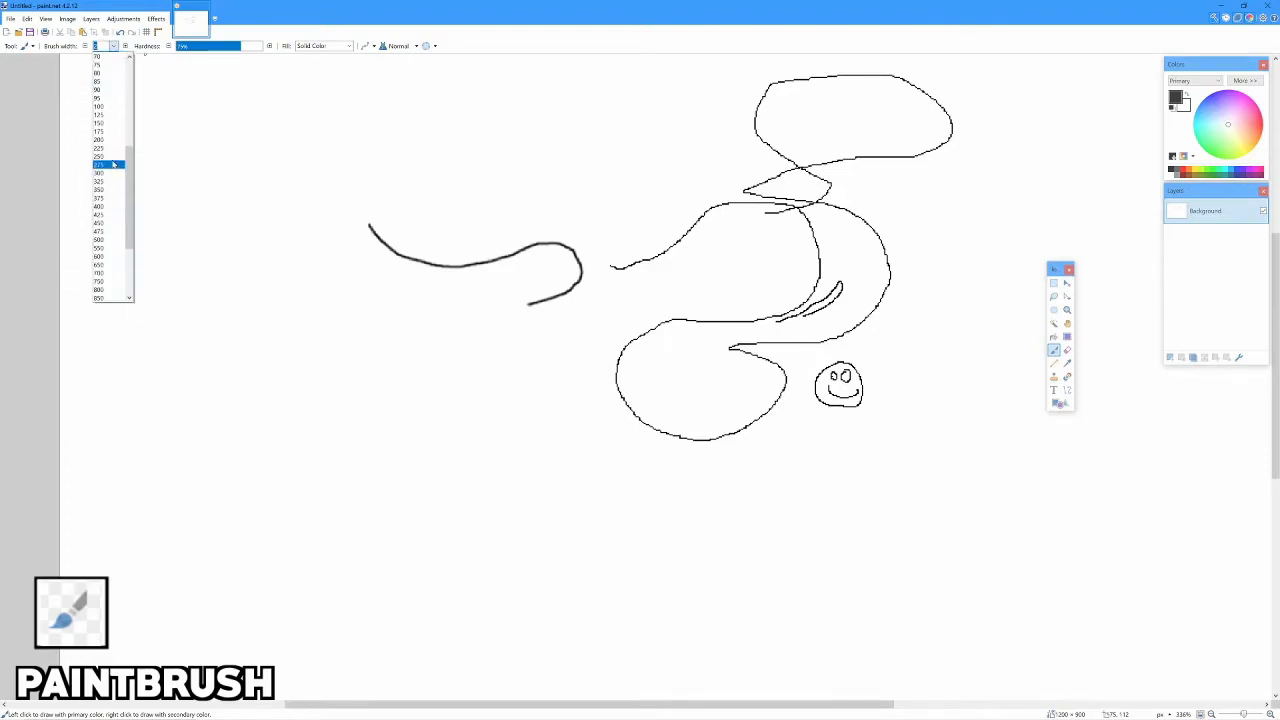
scroll(109, 116, "up", 3)
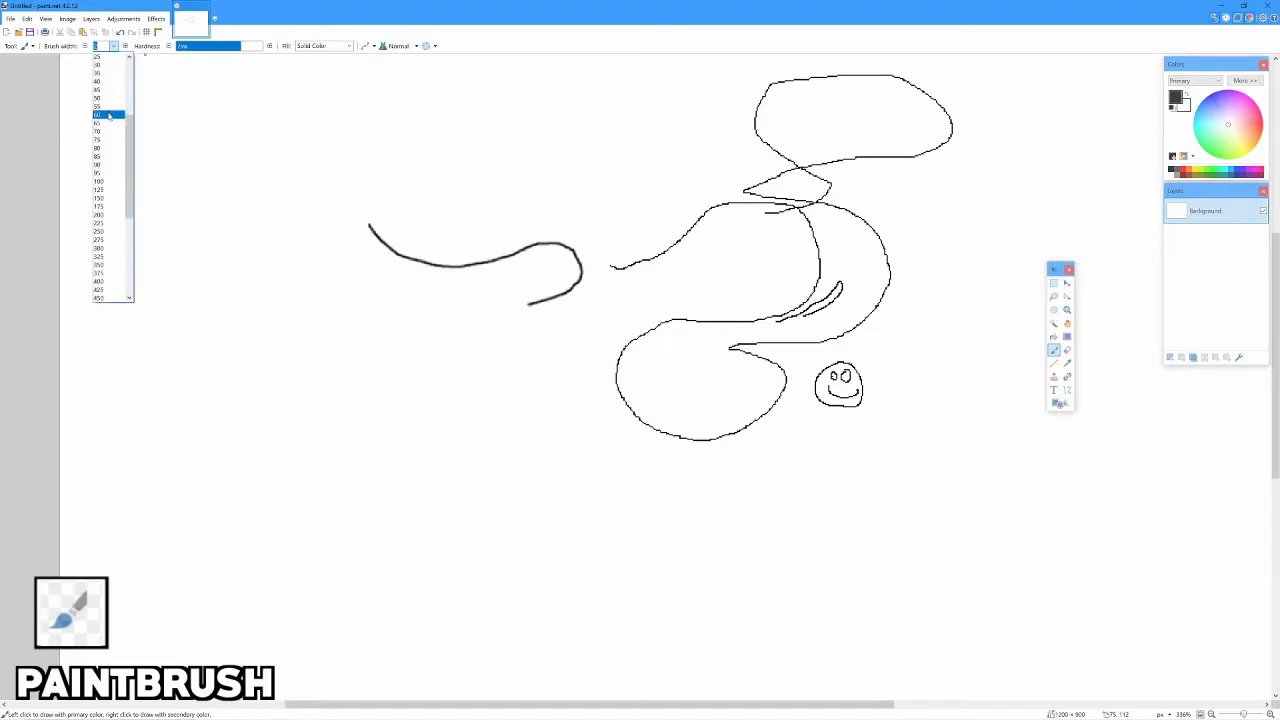
left_click(109, 115)
mouse_move(390, 155)
left_mouse_down()
mouse_move(445, 157)
mouse_move(470, 72)
mouse_move(440, 130)
mouse_move(543, 129)
mouse_move(434, 140)
mouse_move(524, 144)
left_mouse_up()
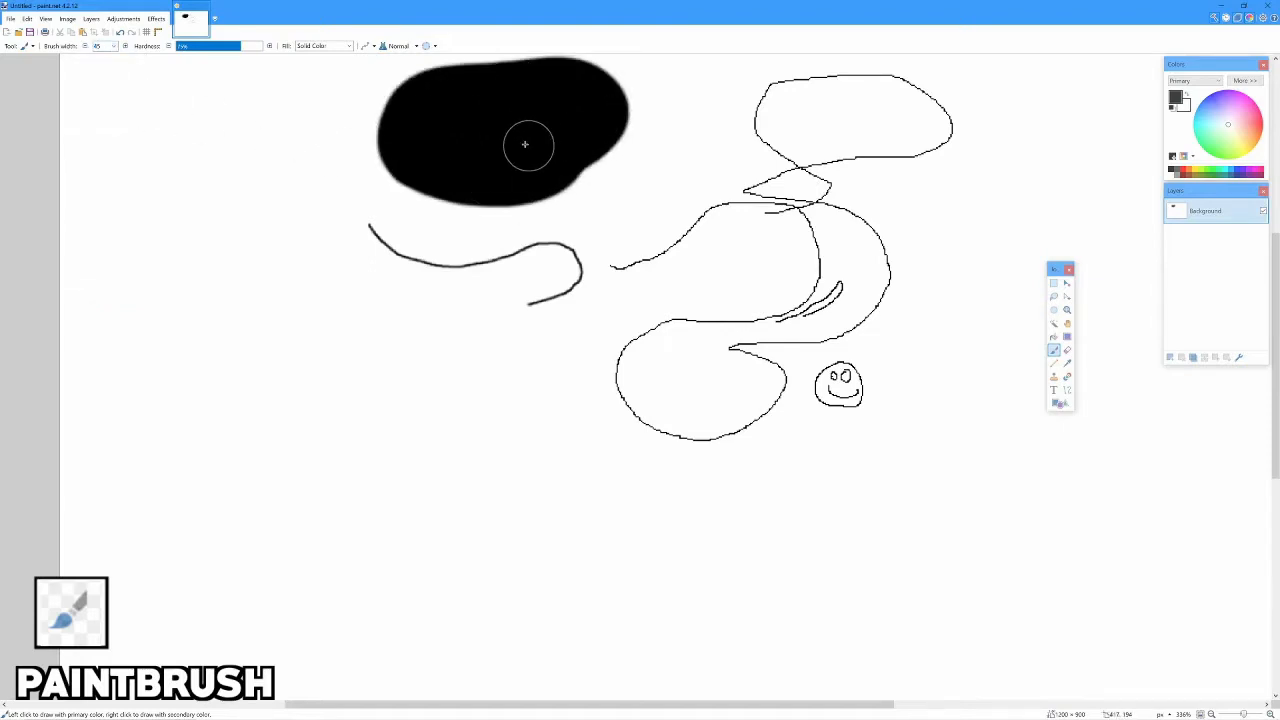
scroll(520, 160, "down", 3)
left_click_drag(546, 289, 614, 287)
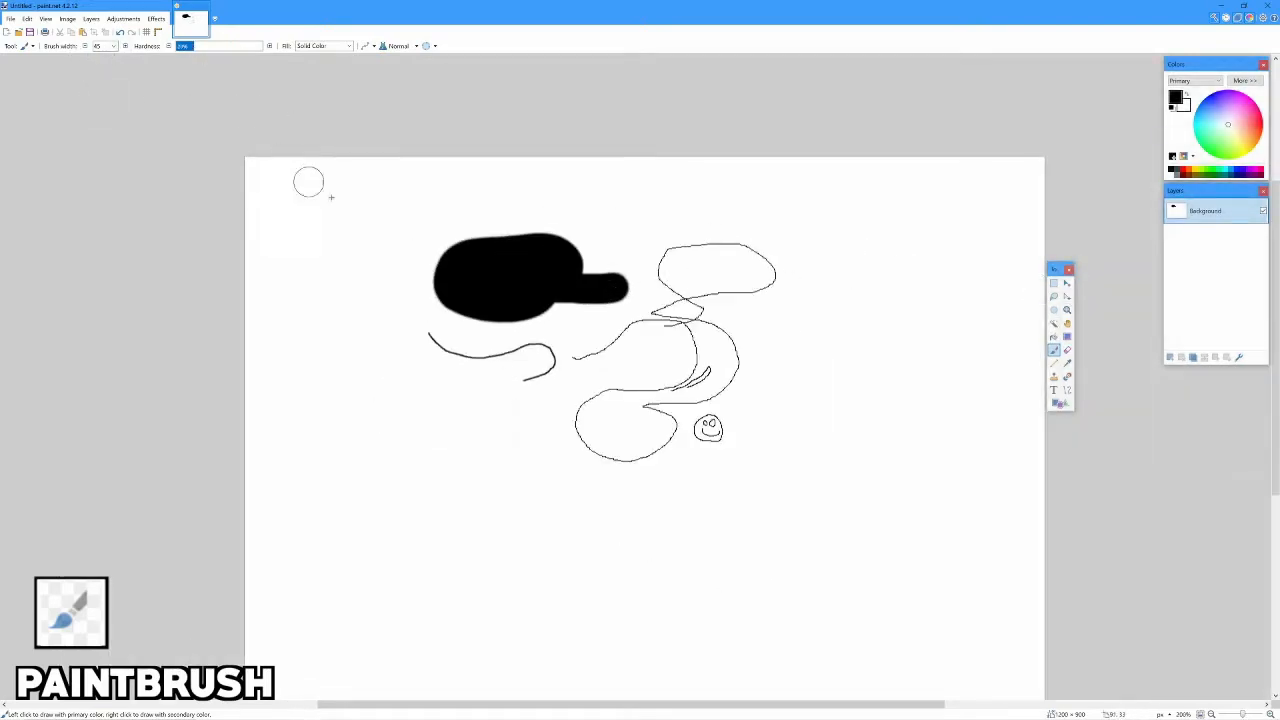
Paint three separate black dots above the blob, using a different brush hardness for each
left_click(362, 207)
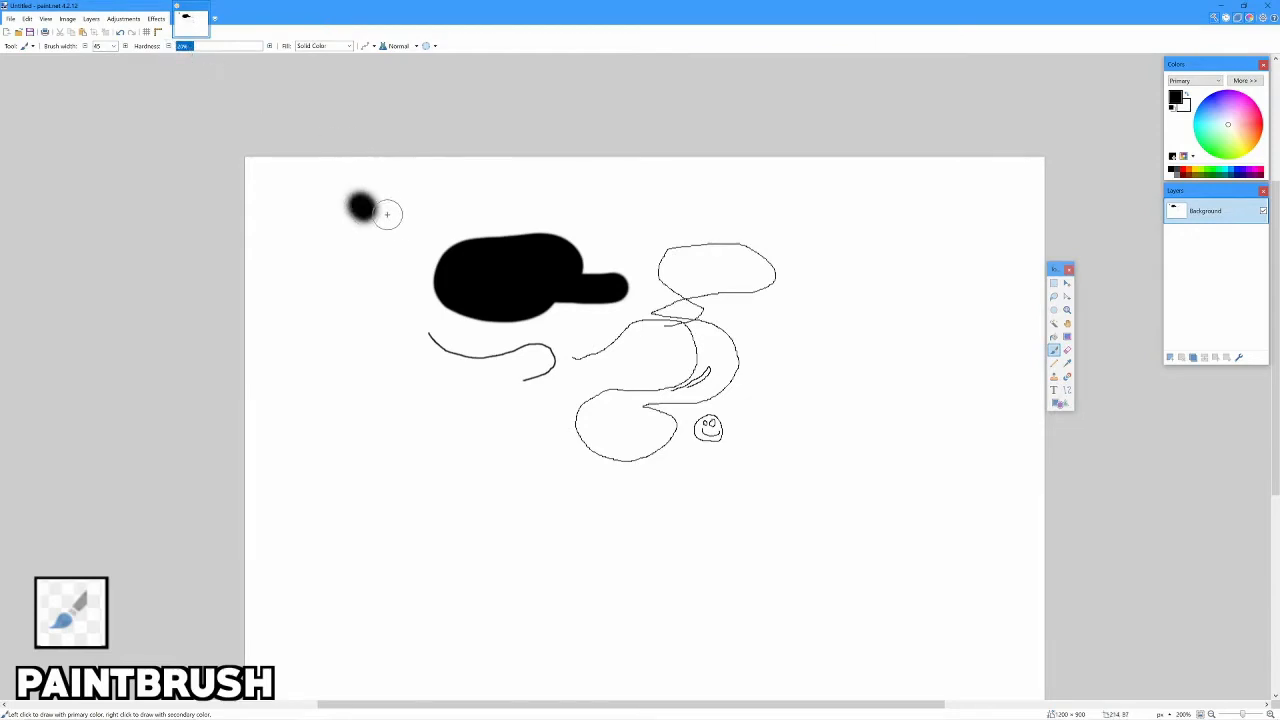
scroll(389, 211, "up", 5)
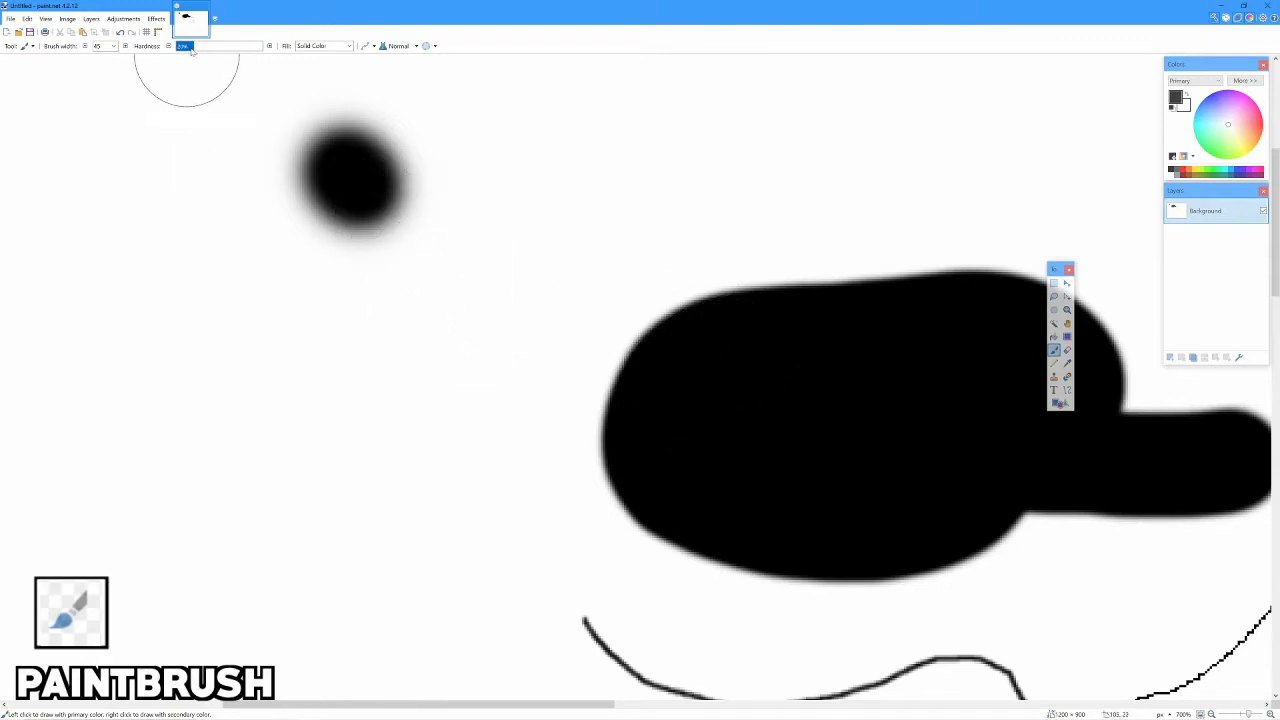
left_click(530, 200)
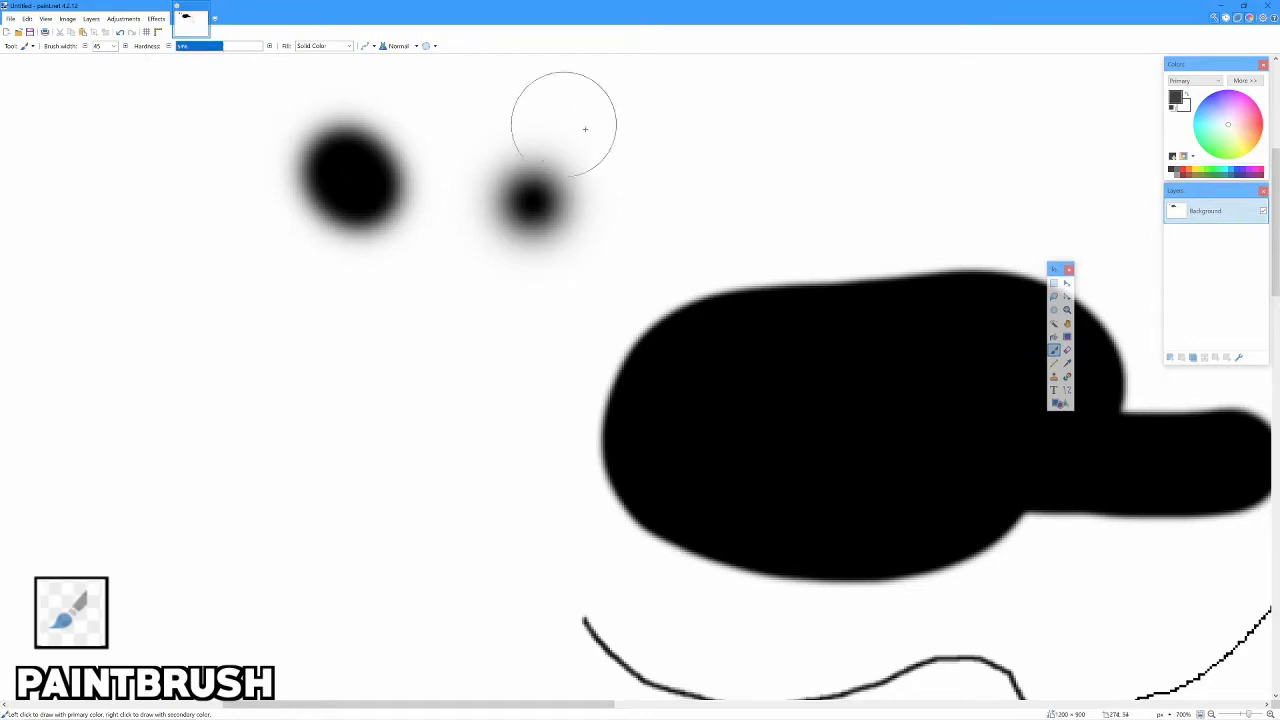
left_click(692, 182)
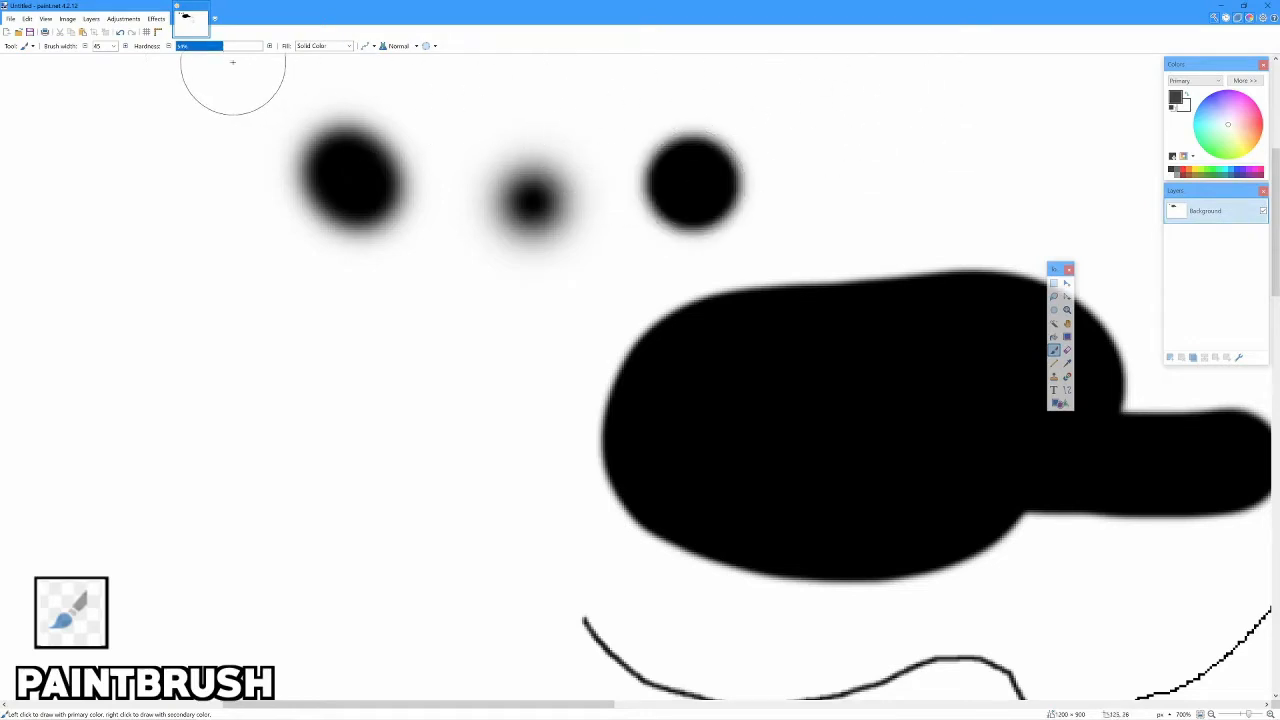
Set the brush hardness to 100% and add a fourth dot to the row, comparing its edge with the softer one beside it
left_click_drag(242, 48, 295, 46)
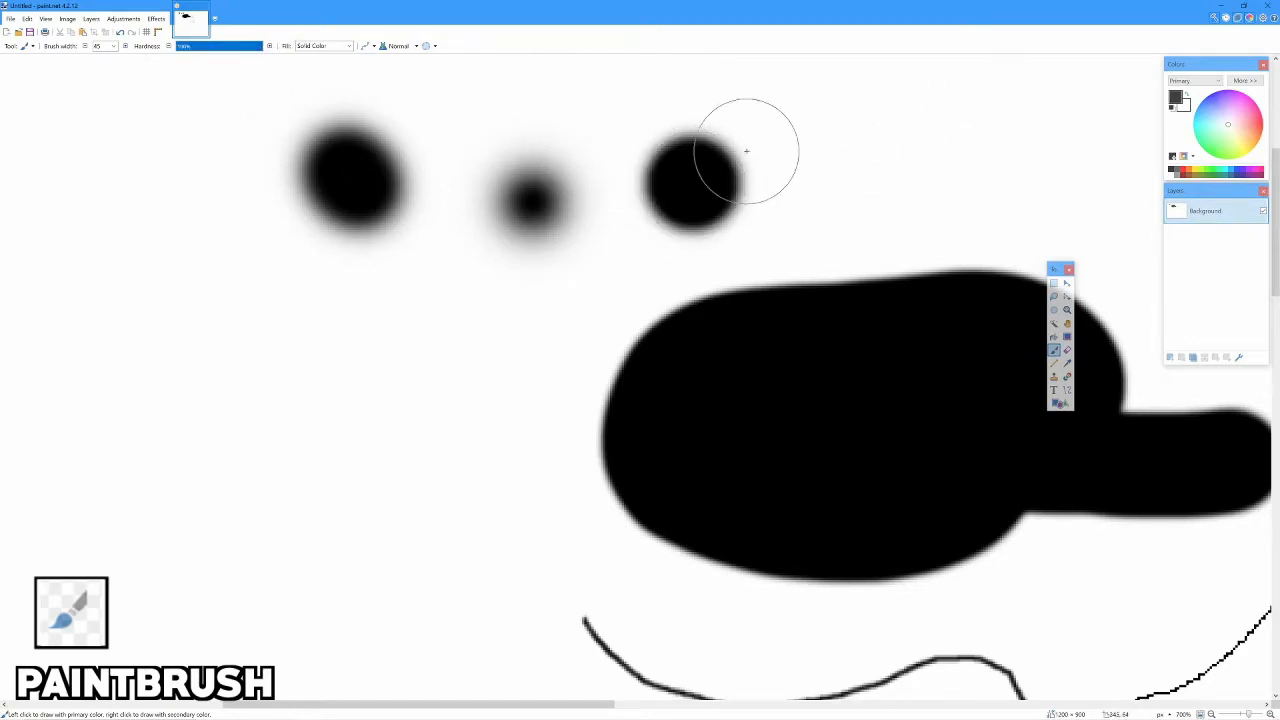
left_click(829, 163)
scroll(817, 129, "up", 4)
scroll(831, 144, "up", 1)
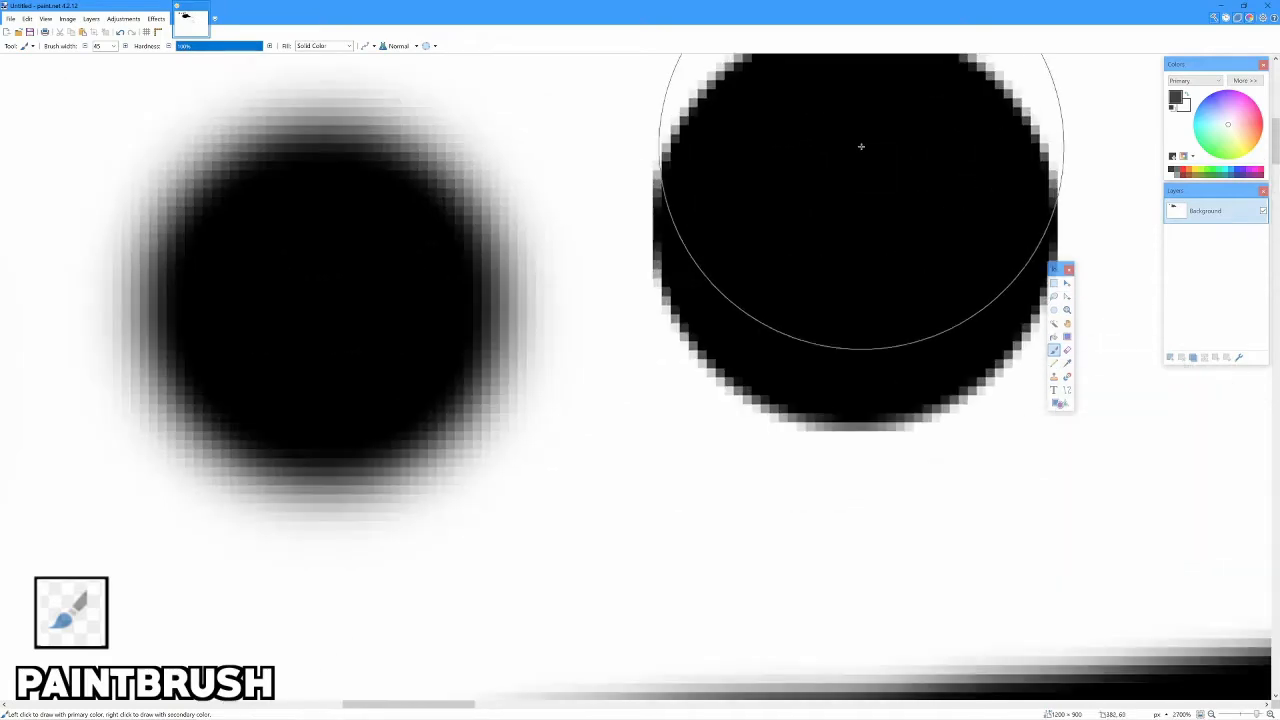
scroll(858, 147, "down", 8)
scroll(911, 141, "down", 1)
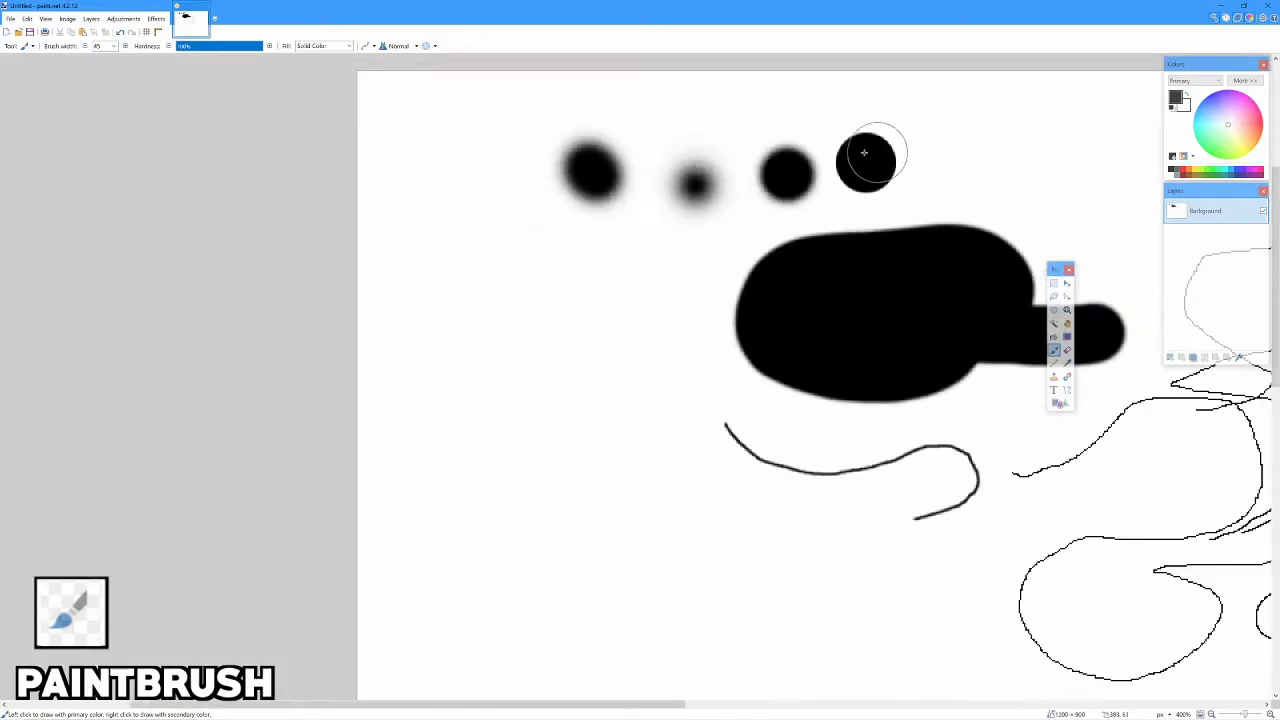
Set the brush fill to Sphere and stamp four patterned dots in the empty area beside the black blob
left_click(349, 46)
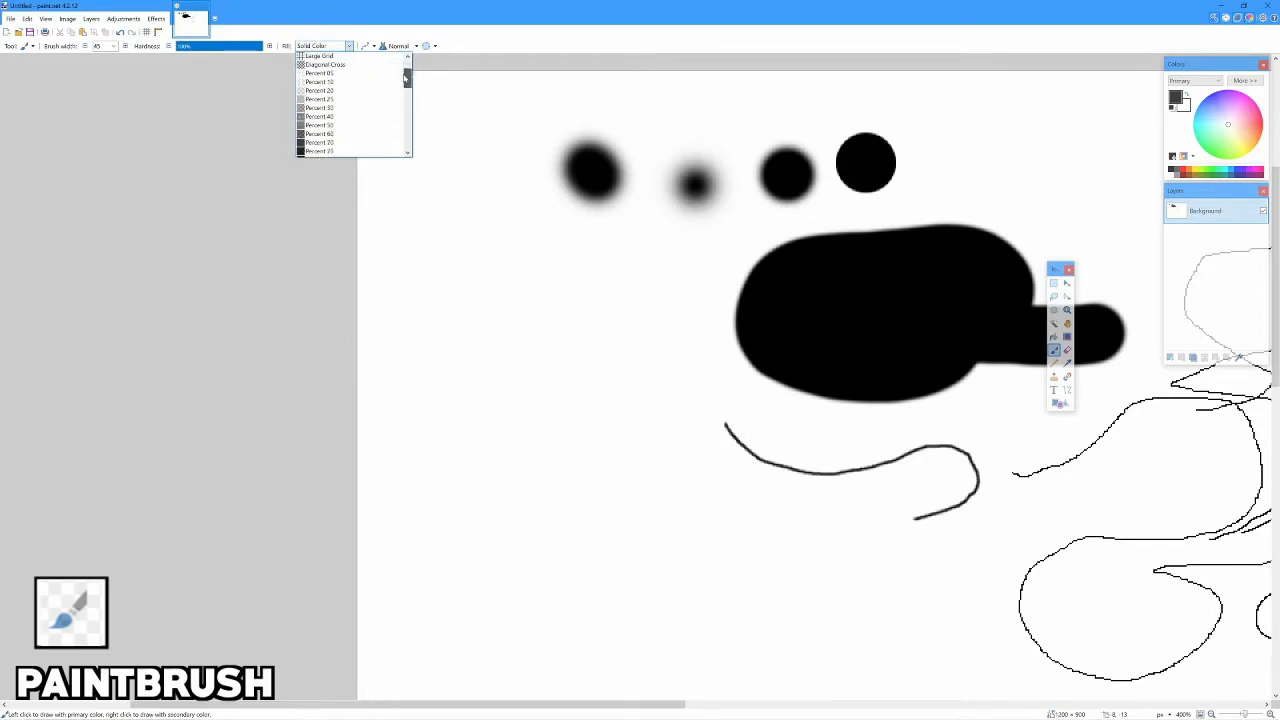
left_click_drag(405, 68, 391, 134)
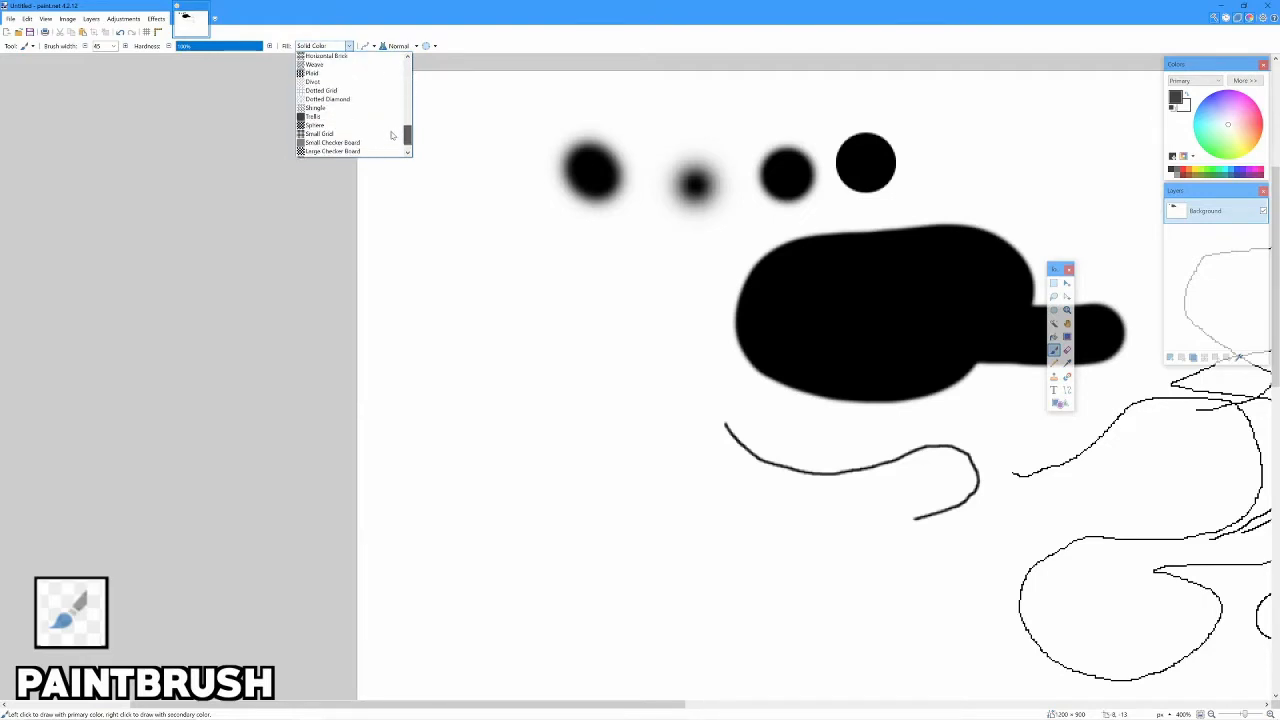
left_click(335, 127)
left_click(490, 261)
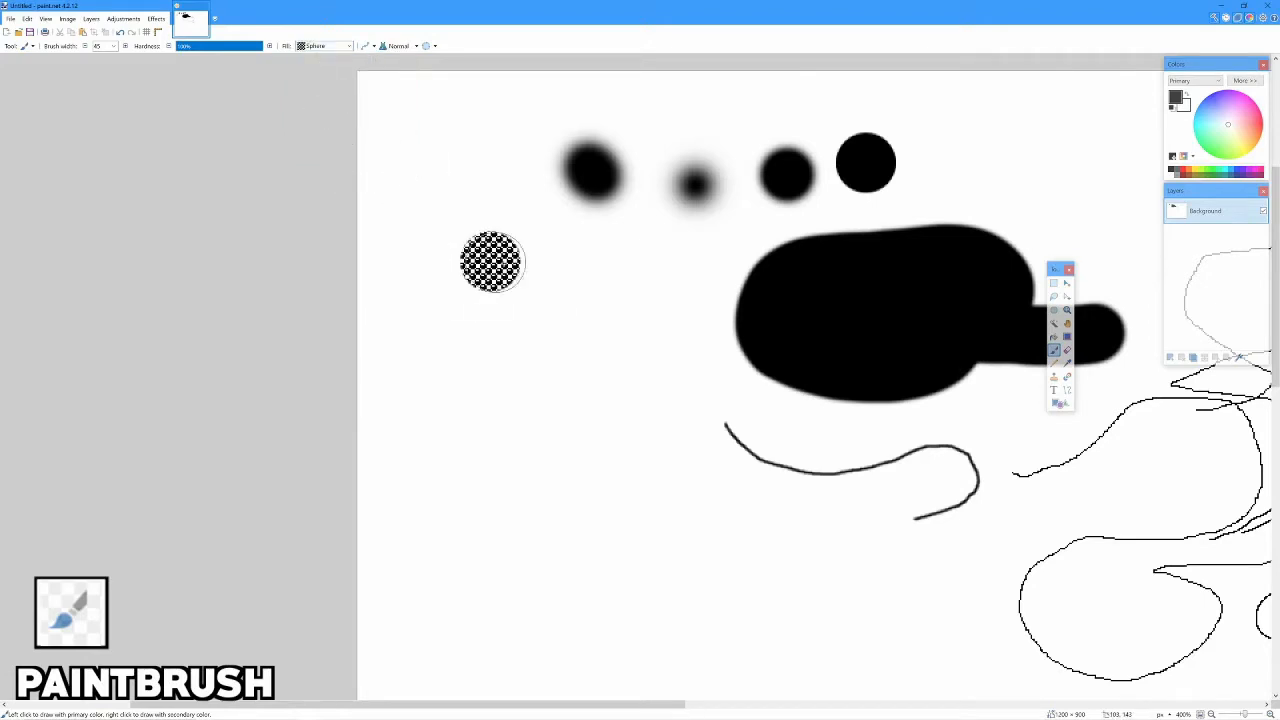
left_click(574, 262)
left_click(605, 348)
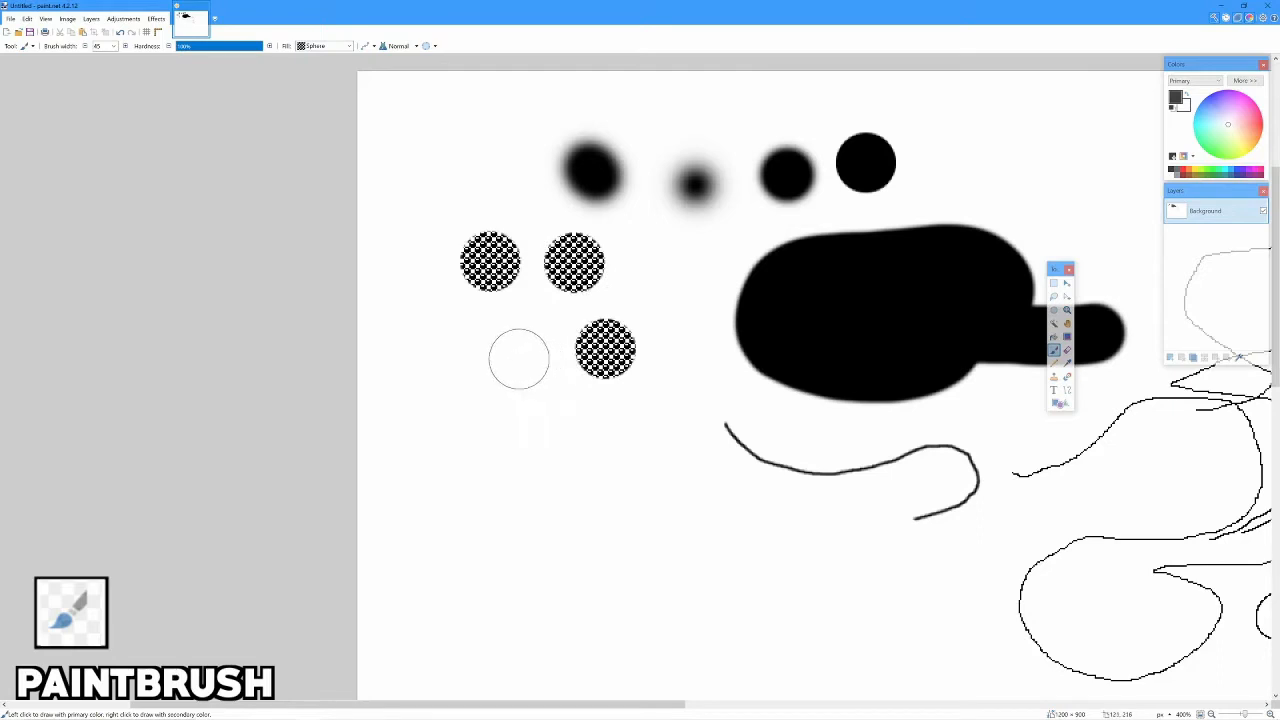
left_click(518, 358)
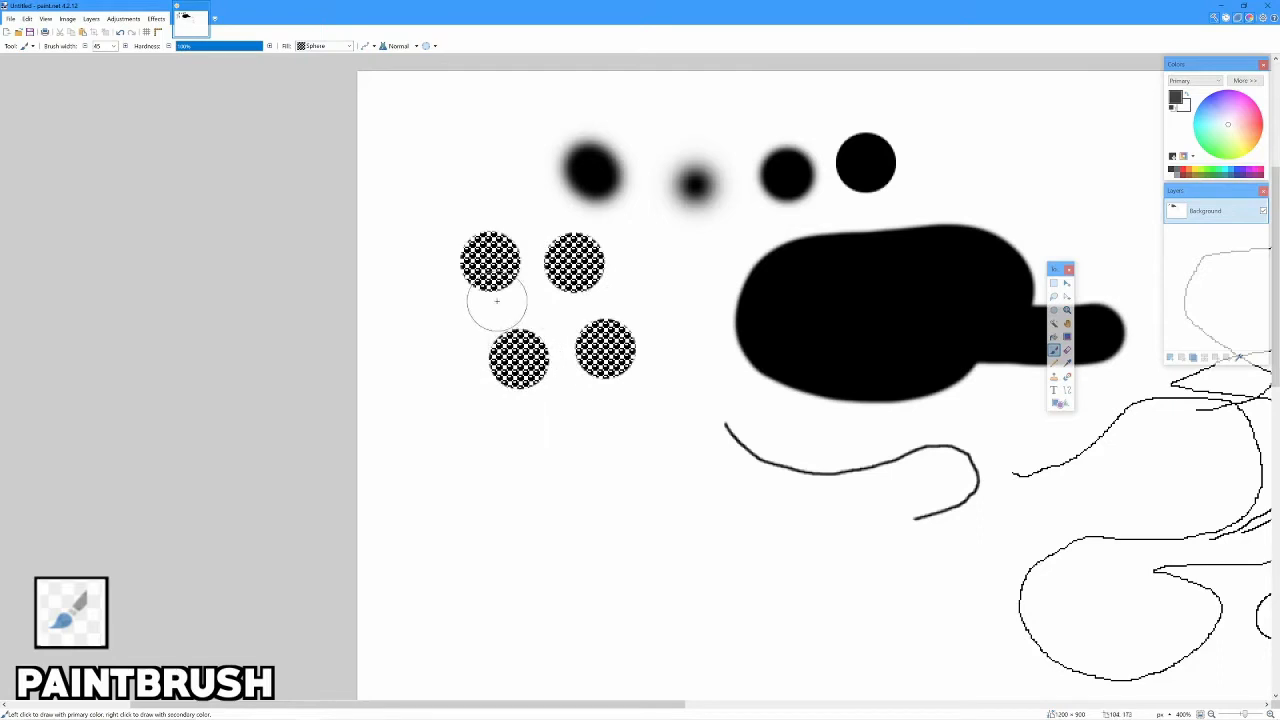
Set the brush fill to Dark Upward Diagonal and paint a striped patch over the lower sphere-patterned dots
left_click(349, 46)
scroll(340, 100, "up", 5)
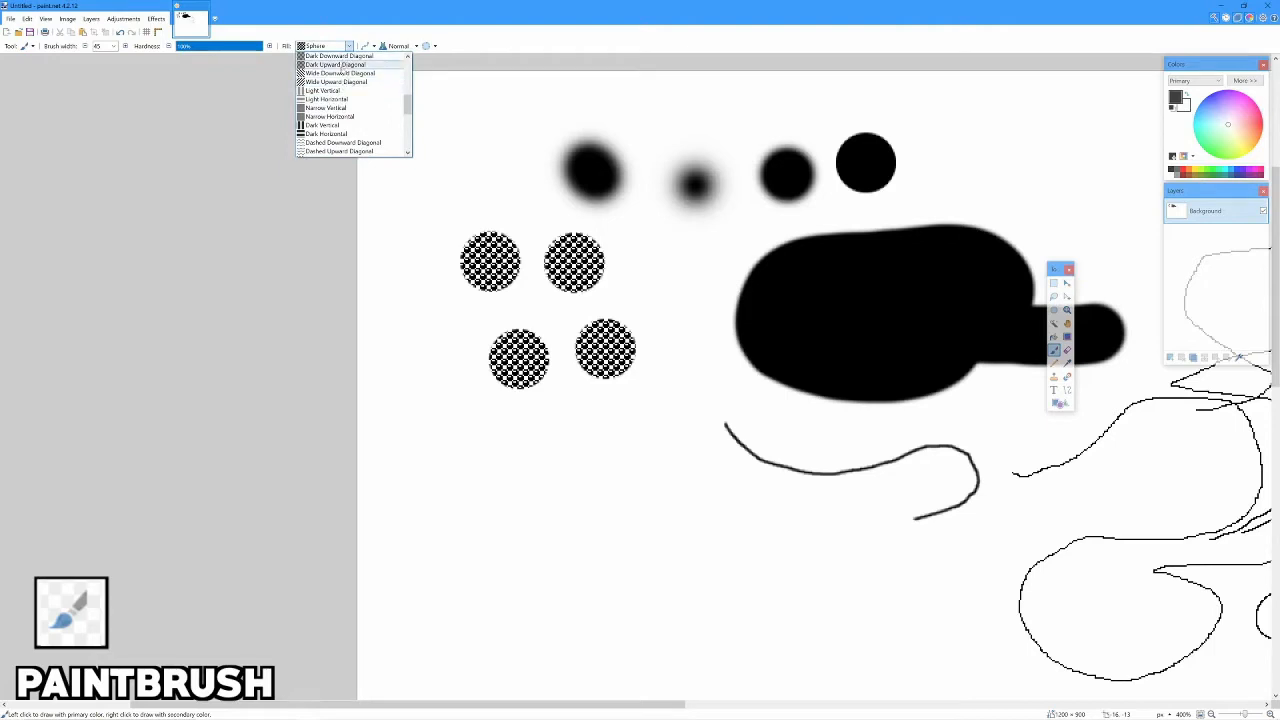
left_click(335, 64)
left_click(646, 440)
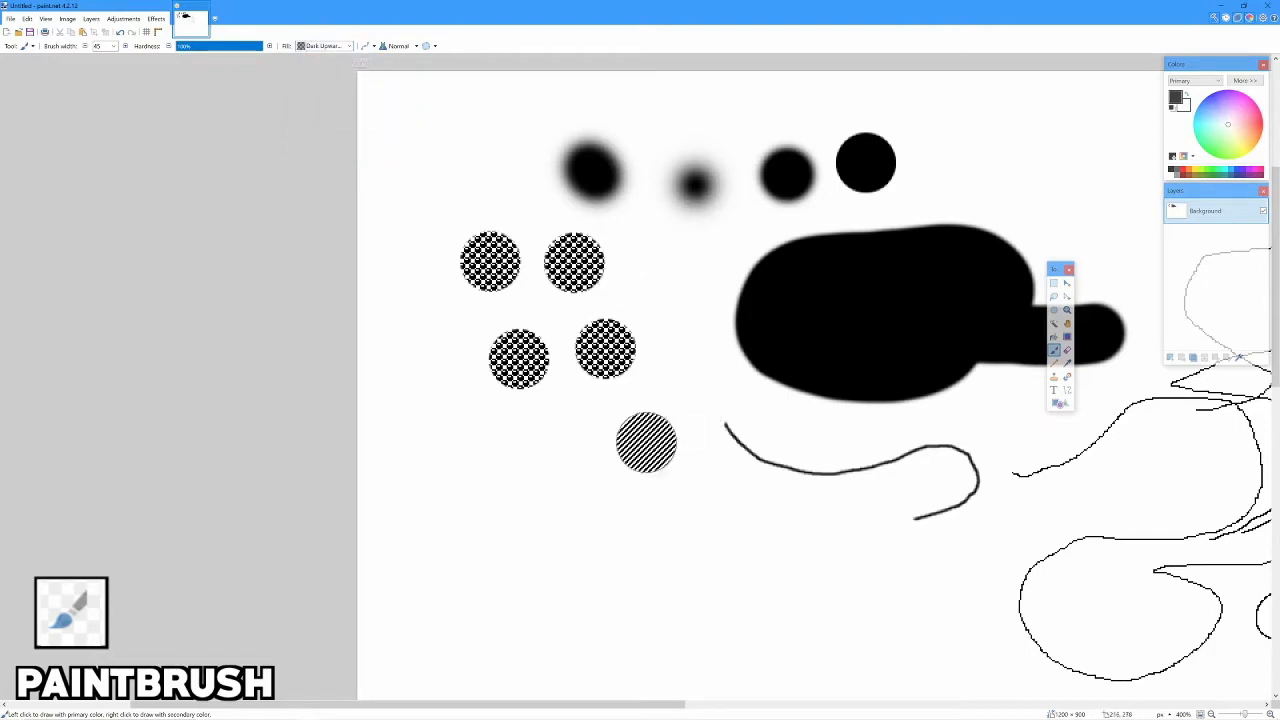
left_click(675, 385)
mouse_move(650, 440)
left_mouse_down()
mouse_move(669, 367)
mouse_move(592, 425)
mouse_move(590, 333)
mouse_move(540, 365)
mouse_move(581, 311)
left_mouse_up()
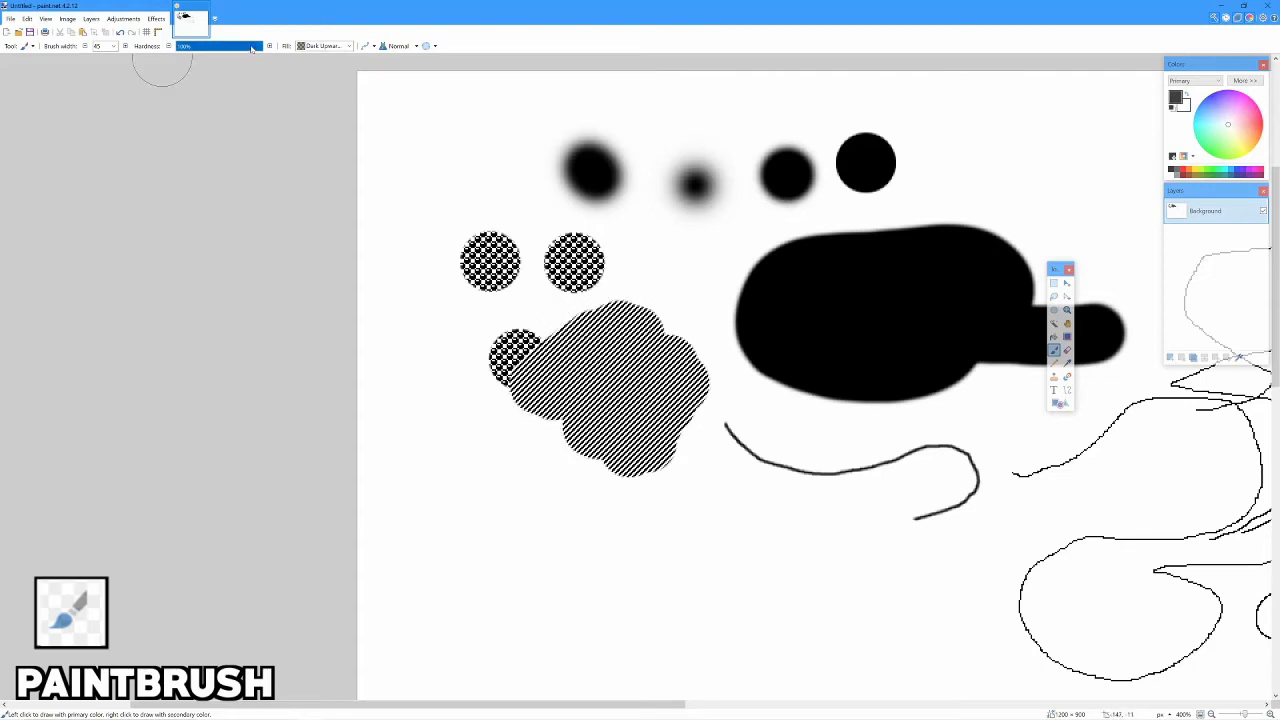
Lower the brush hardness and stamp overlapping soft-edged striped dots below the striped patch, plus one separate dot
left_click_drag(250, 48, 195, 50)
left_click(475, 478)
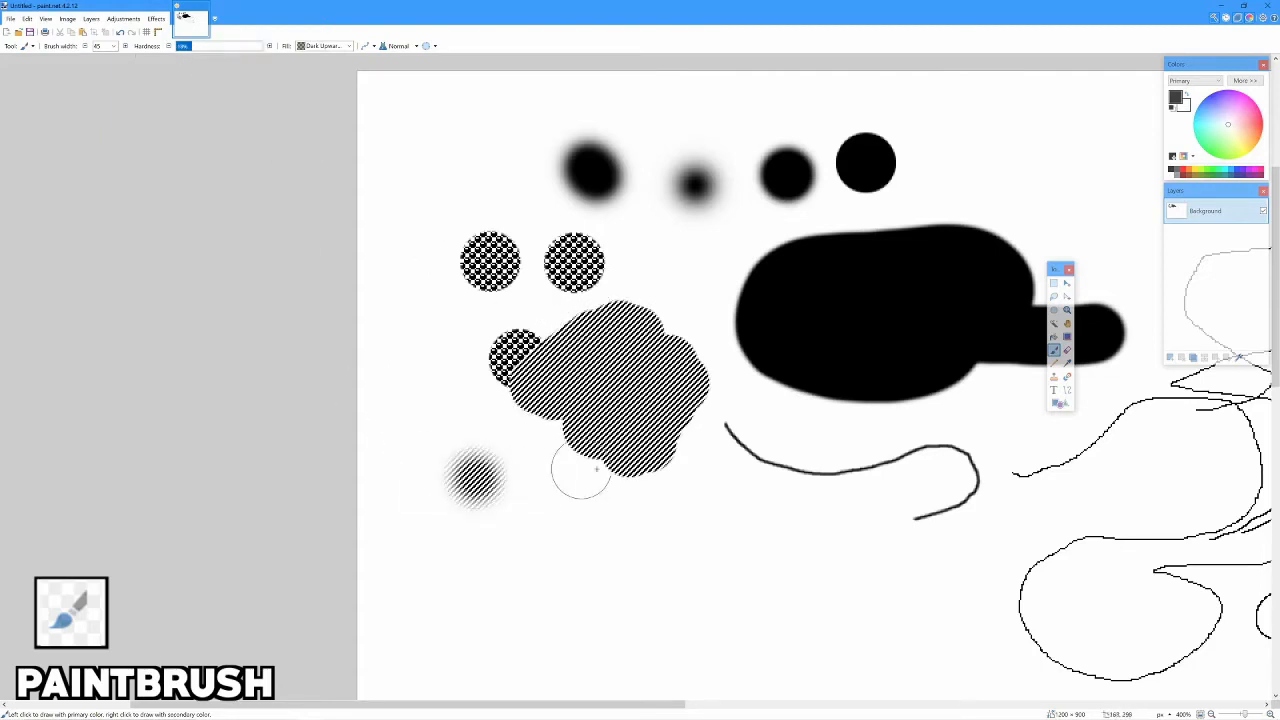
left_click(543, 505)
left_click(622, 525)
left_click(565, 487)
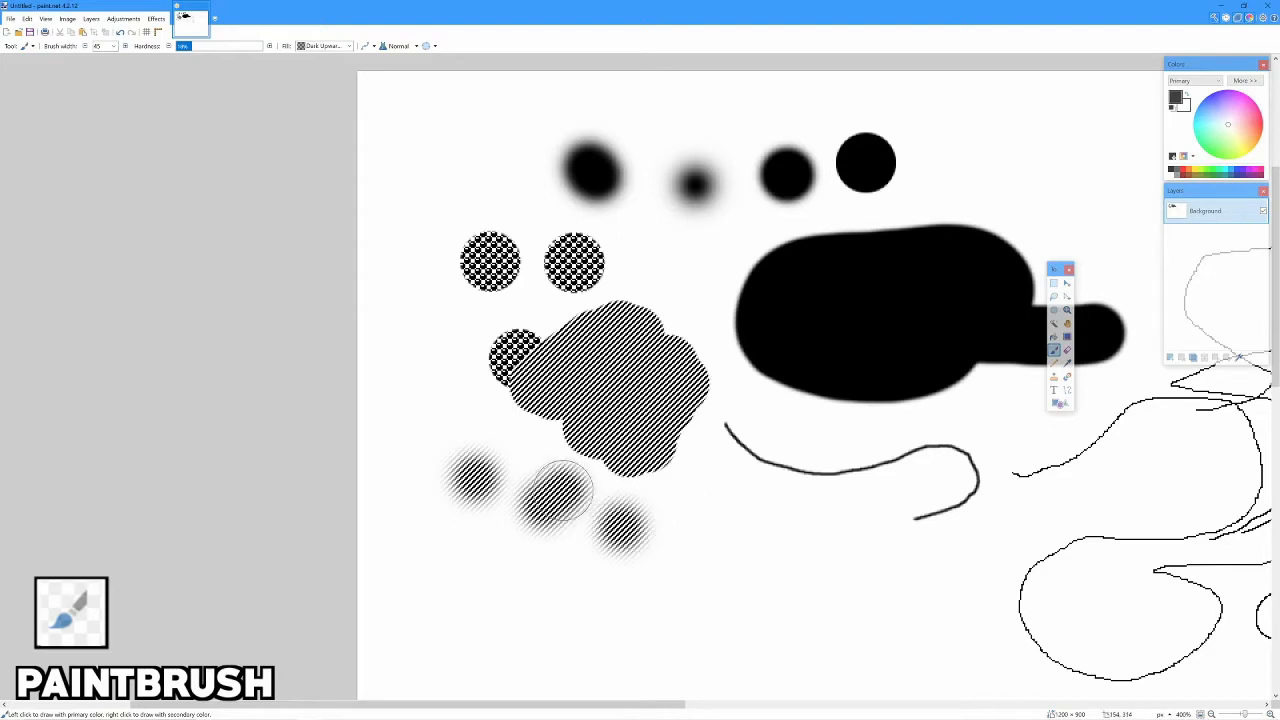
left_click(512, 440)
left_click(487, 434)
left_click(563, 442)
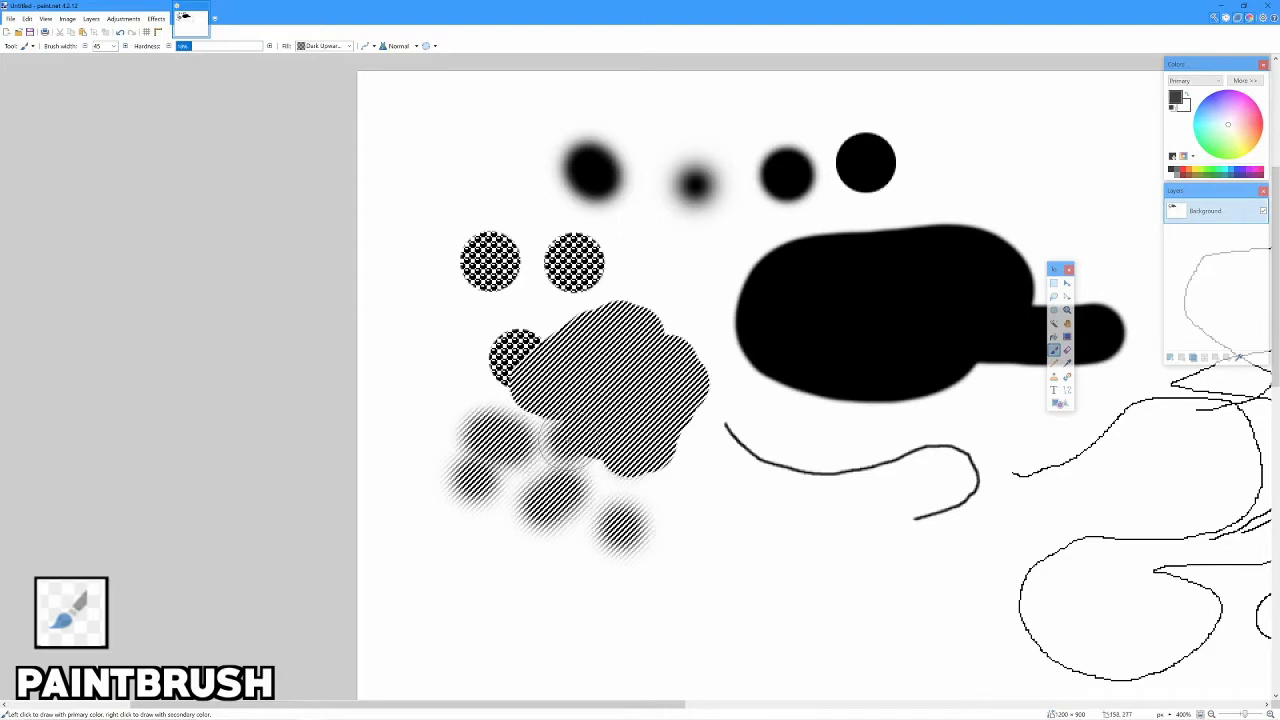
left_click(541, 430)
left_click(523, 442)
left_click(525, 471)
left_click(564, 470)
left_click(517, 482)
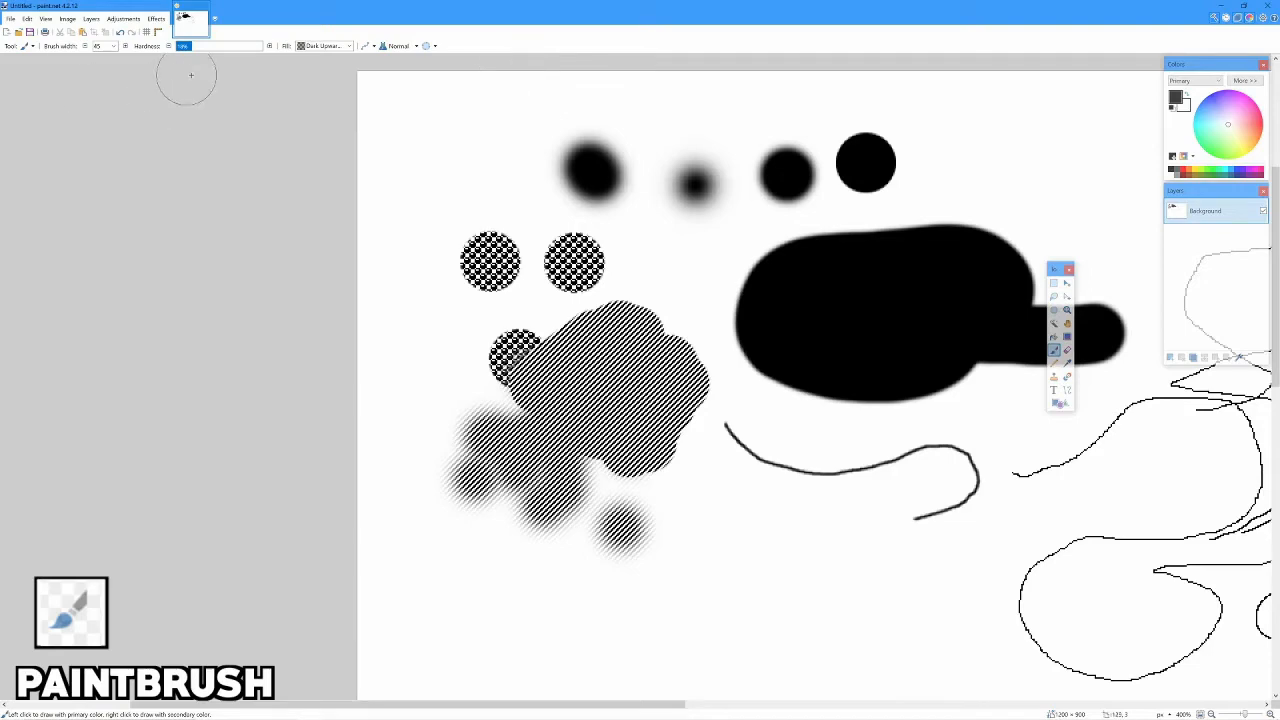
scroll(425, 264, "down", 2)
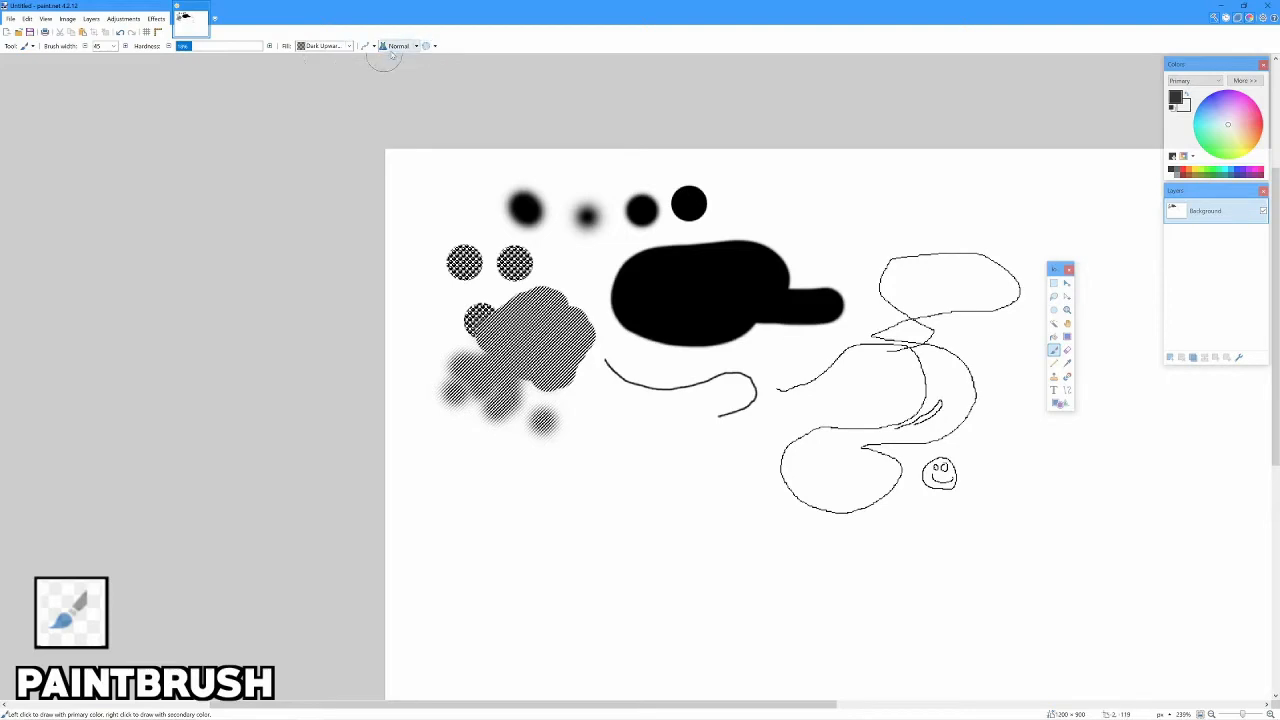
Set the brush fill to Solid Color and paint a soft-edged black ring below the thin curved line
left_click(350, 46)
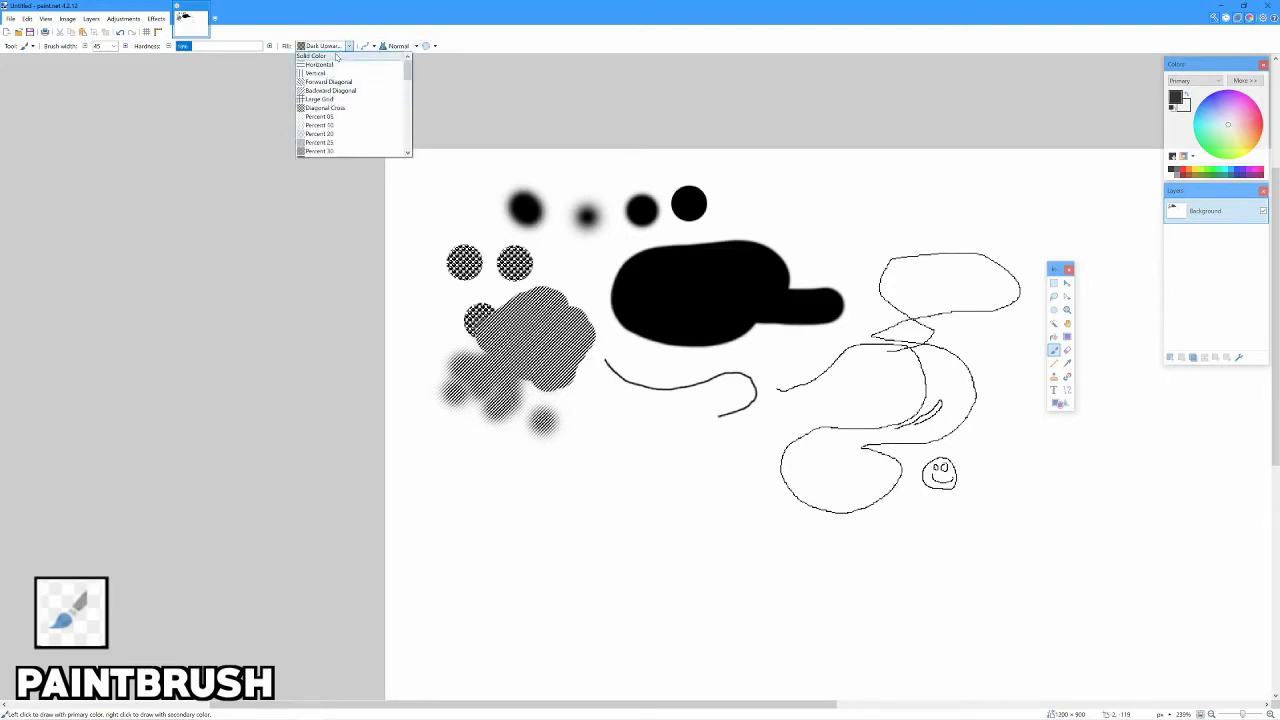
scroll(329, 127, "down", 1)
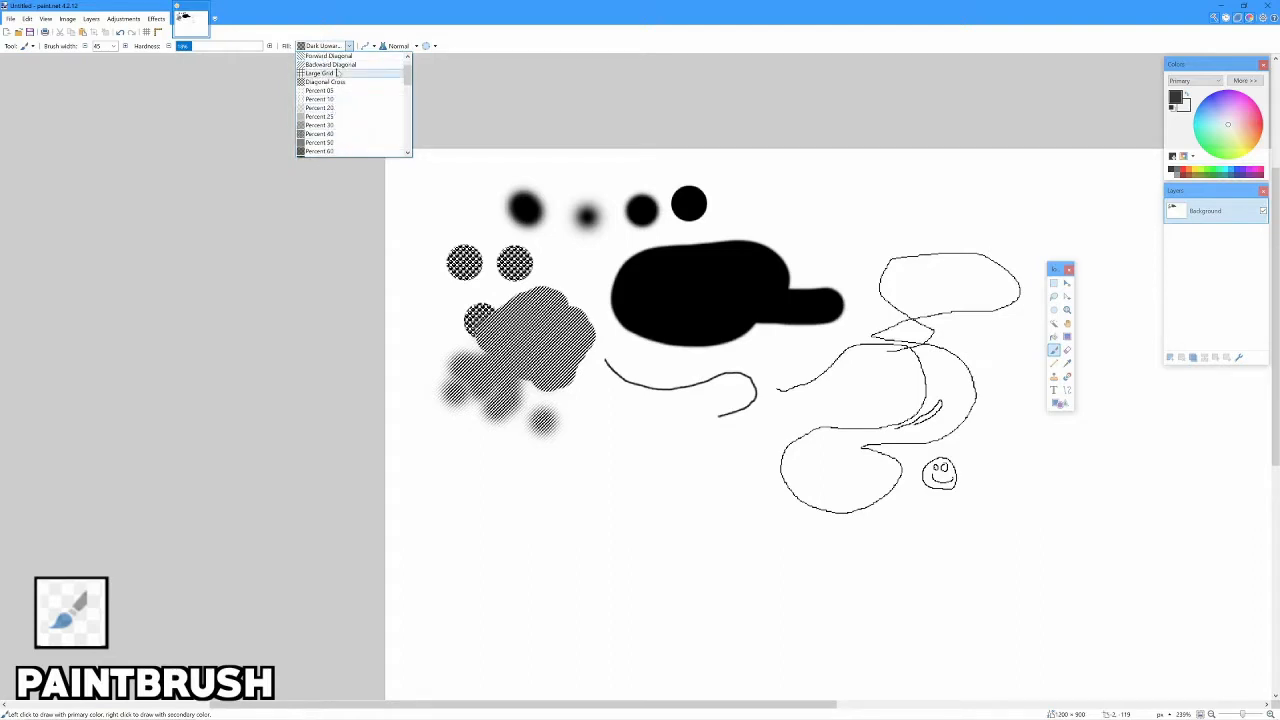
scroll(337, 68, "up", 1)
left_click(333, 57)
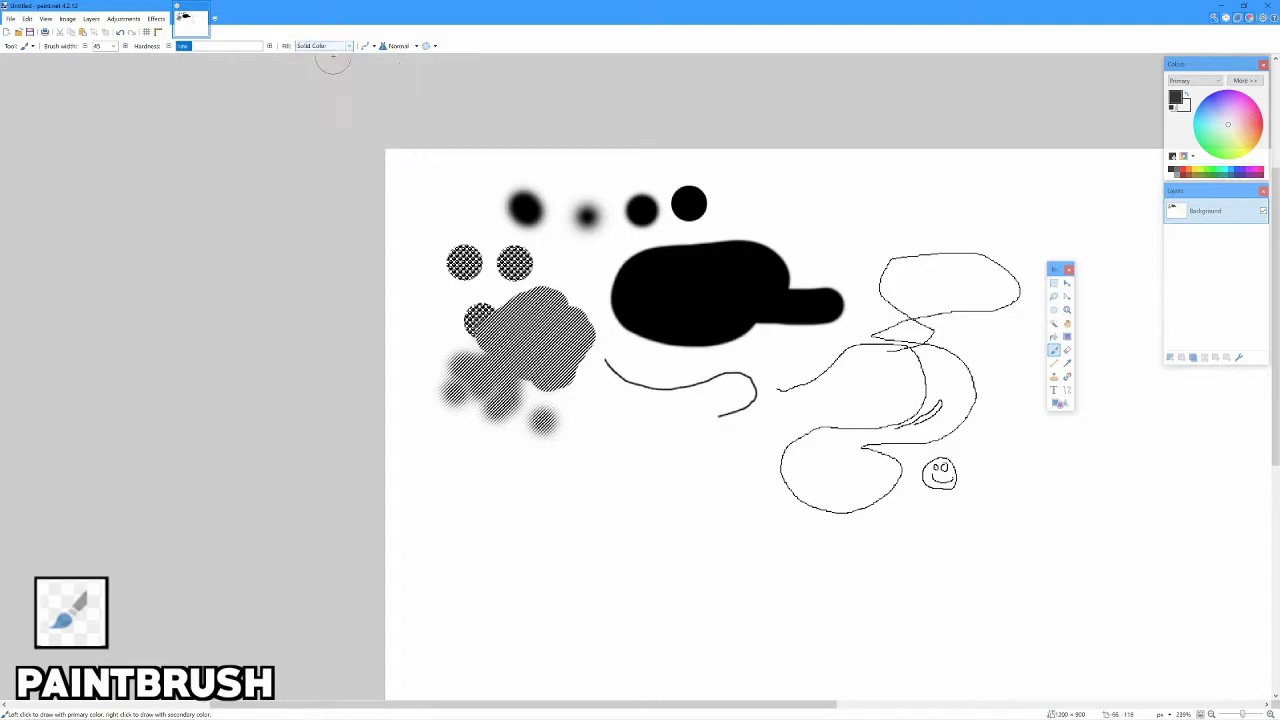
mouse_move(609, 426)
left_mouse_down()
mouse_move(690, 470)
mouse_move(680, 430)
mouse_move(640, 410)
left_mouse_up()
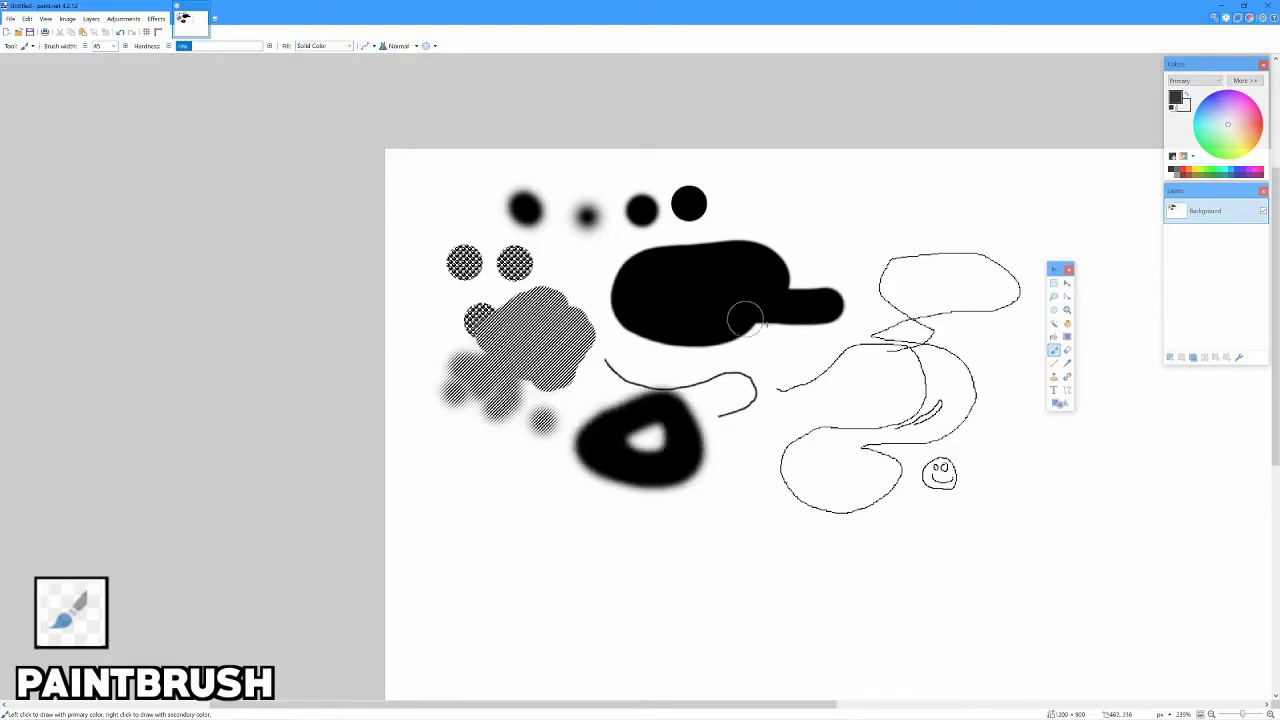
Erase the upper part of the pencil doodles and the adjoining end of the black blob with the Eraser
left_click(1067, 352)
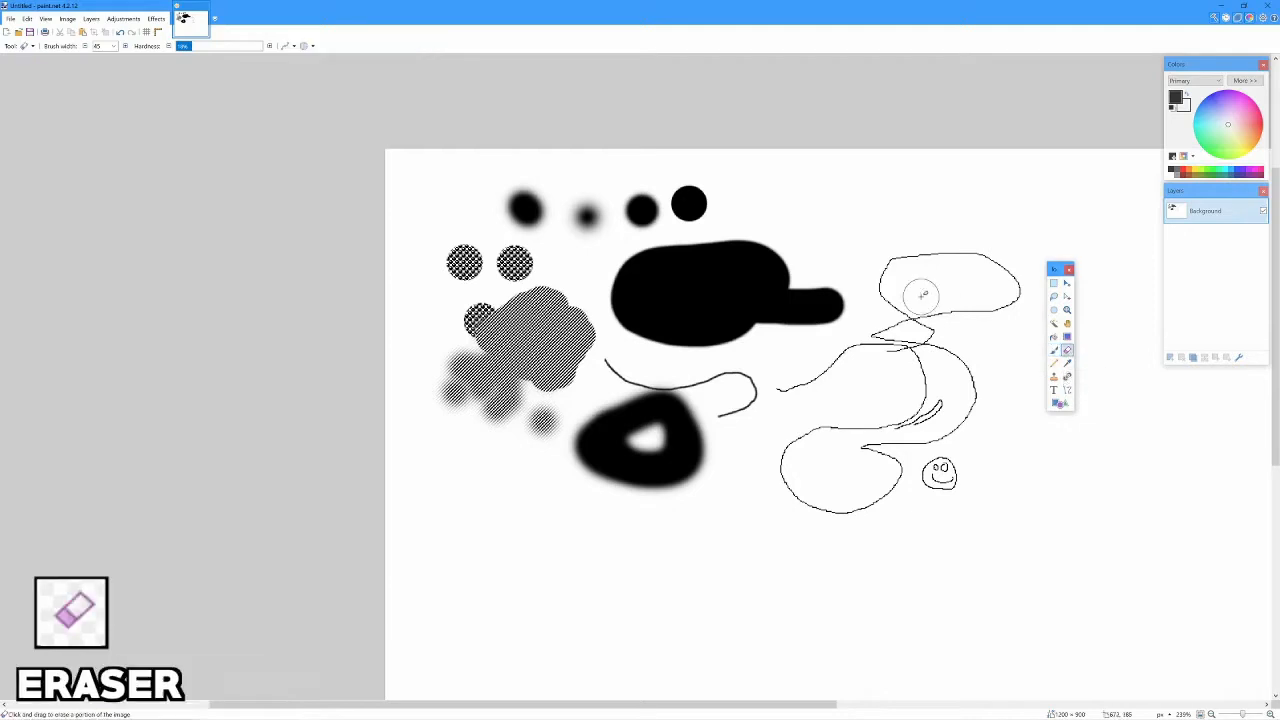
mouse_move(903, 289)
left_mouse_down()
mouse_move(851, 340)
mouse_move(966, 265)
mouse_move(1024, 262)
mouse_move(1012, 295)
left_mouse_up()
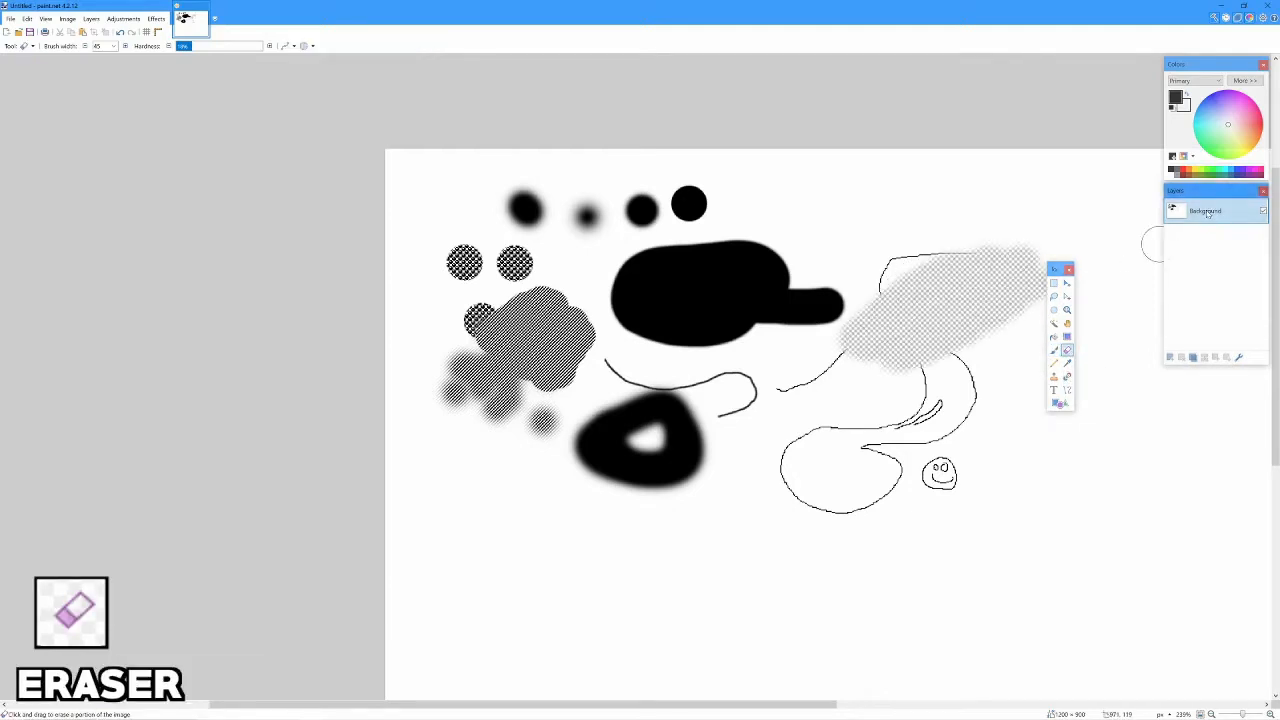
mouse_move(948, 345)
left_mouse_down()
mouse_move(897, 366)
mouse_move(900, 388)
left_mouse_up()
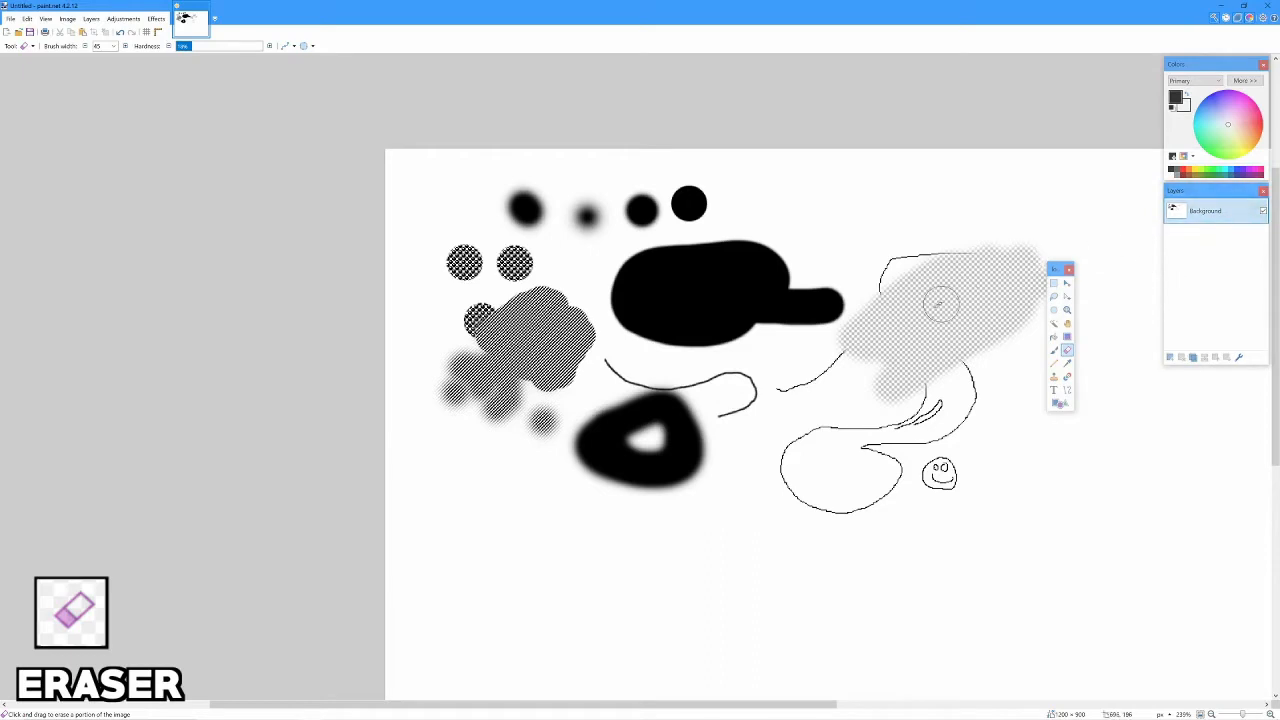
mouse_move(940, 305)
left_mouse_down()
mouse_move(793, 312)
mouse_move(853, 273)
left_mouse_up()
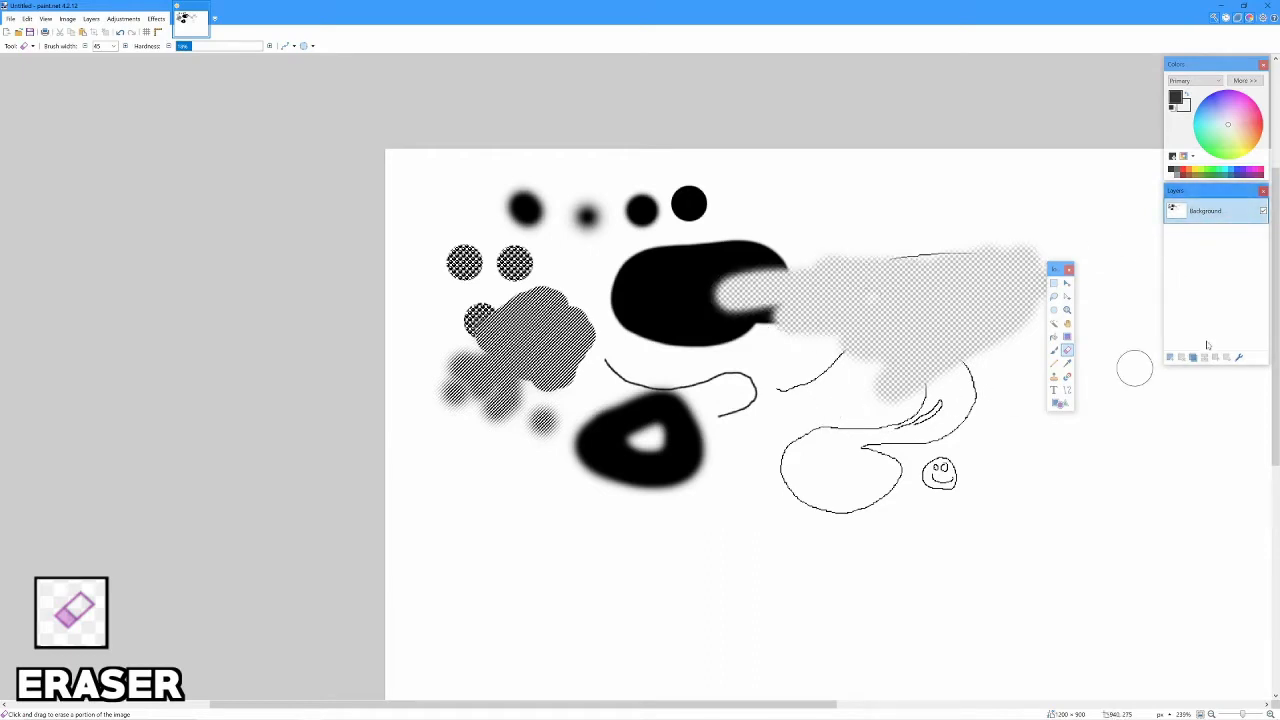
Add a new layer beneath the Background layer, fill it entirely with bright green, and change the fill to white
left_click(1170, 358)
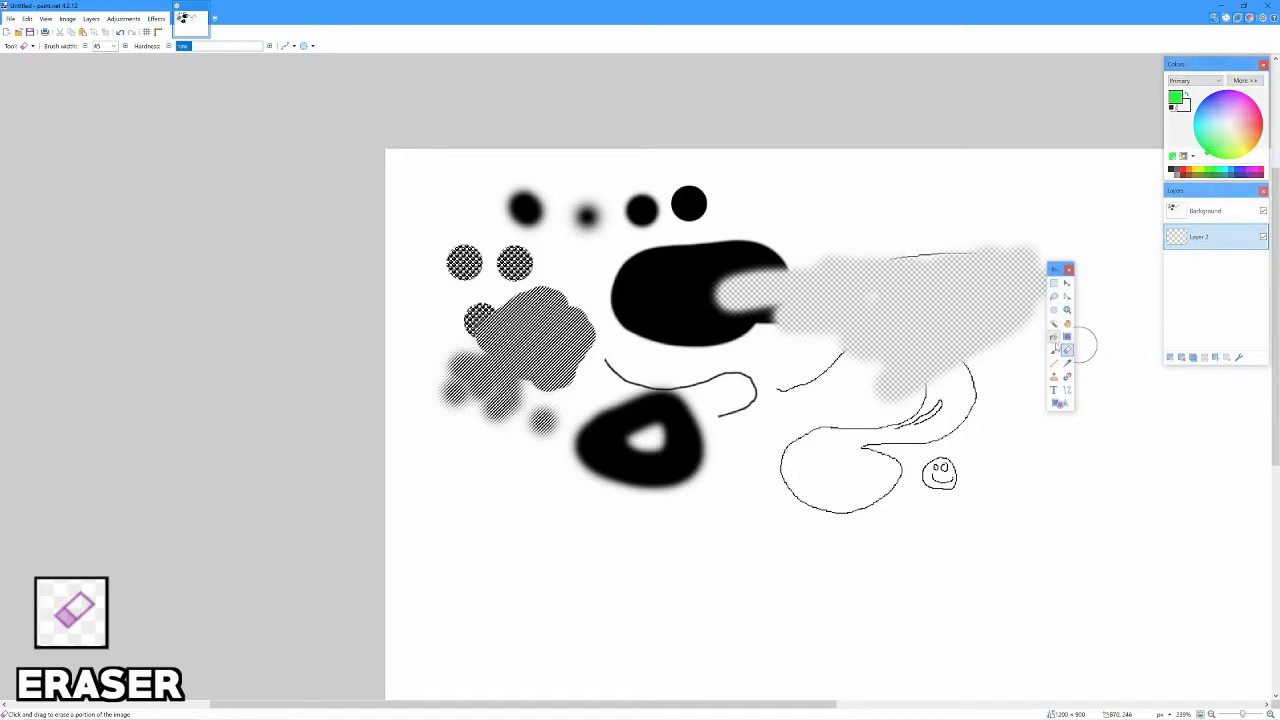
left_click(1053, 337)
key("ctrl+a")
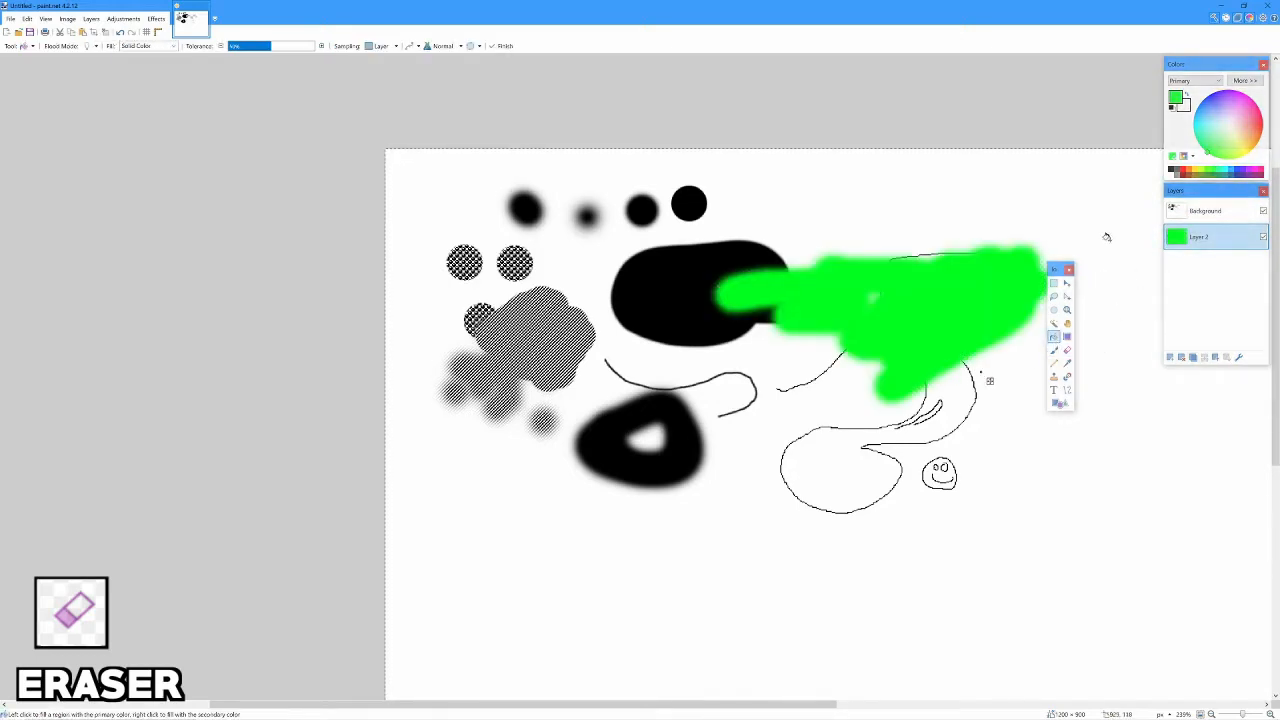
left_click(1171, 176)
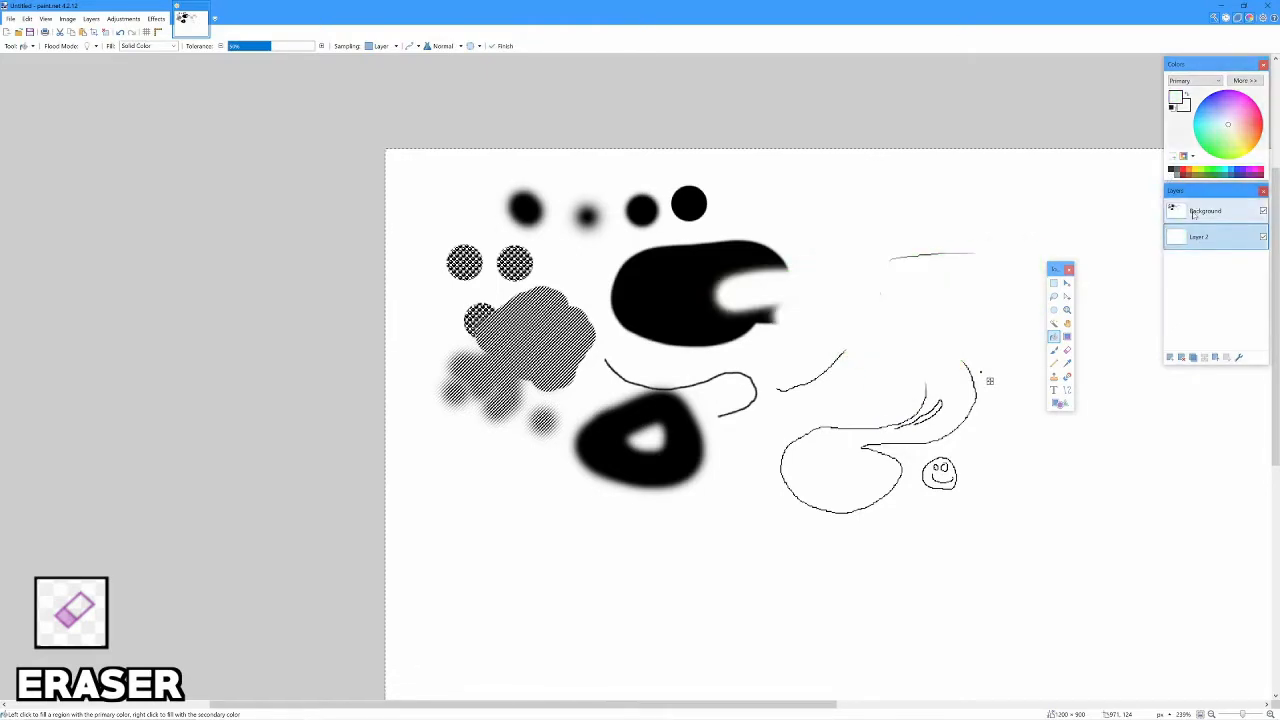
Remove the Background layer and add a new empty layer above the white one
left_click(1191, 216)
left_click(1181, 357)
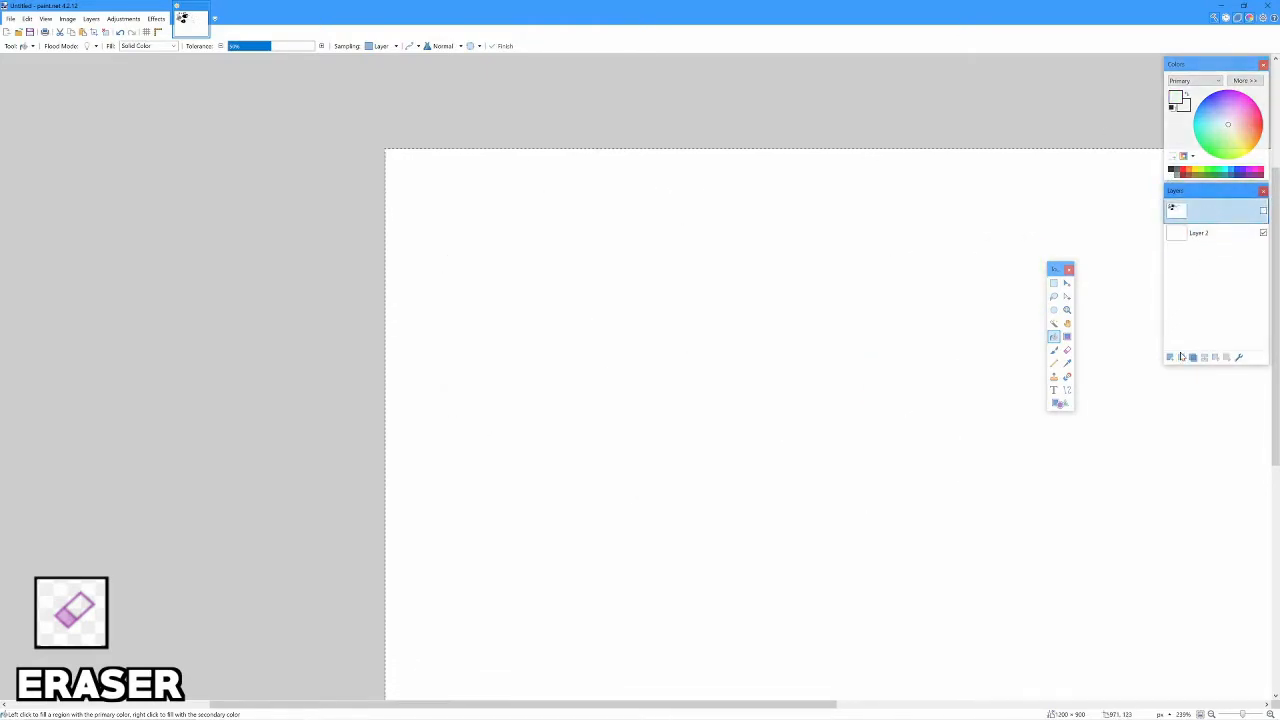
left_click(1172, 358)
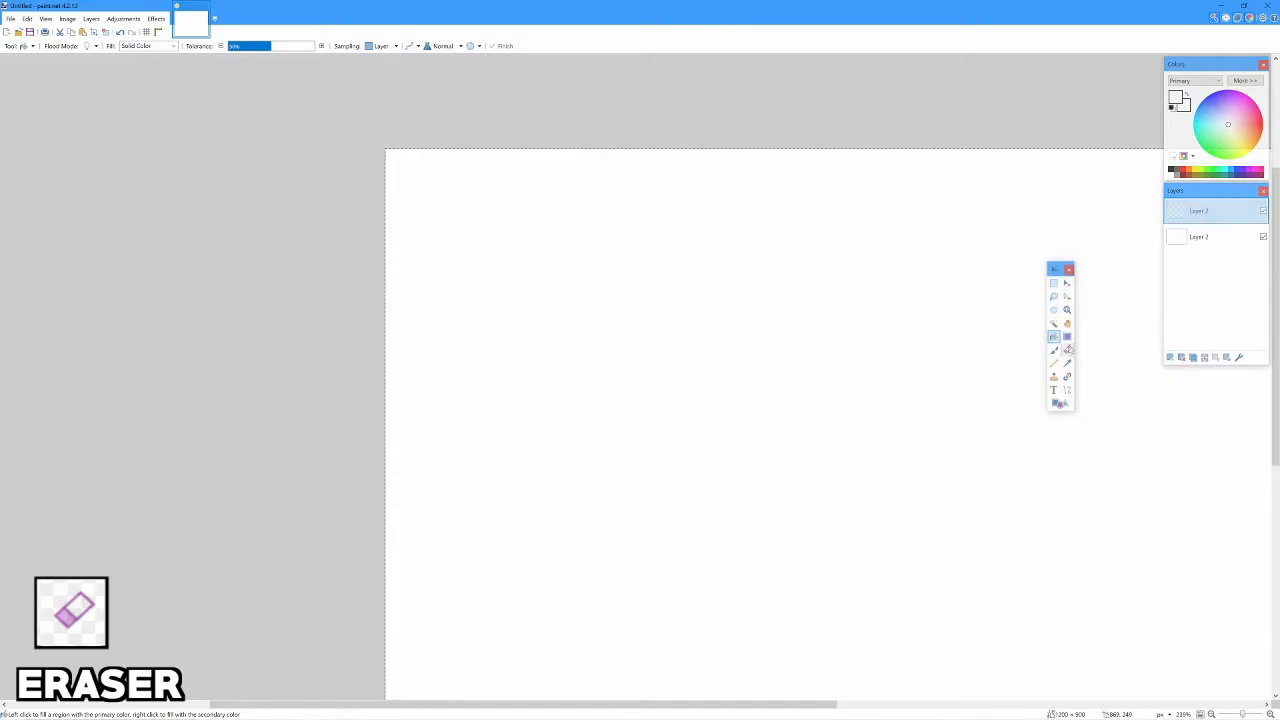
Draw a thin black Pencil loop on the new layer and cover it with a dense, looping black Paintbrush scribble
left_click(1053, 364)
scroll(899, 337, "down", 3)
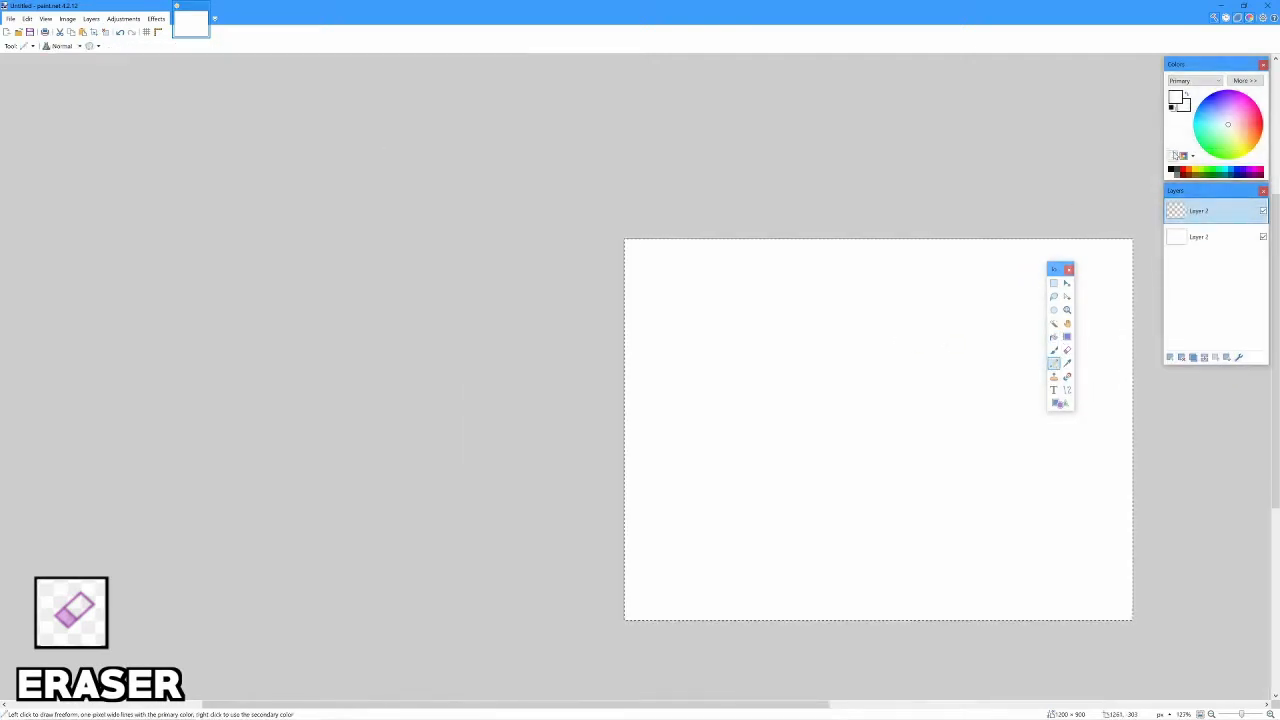
mouse_move(875, 422)
left_mouse_down()
mouse_move(890, 435)
mouse_move(930, 405)
left_mouse_up()
left_click(1053, 350)
mouse_move(850, 316)
left_mouse_down()
mouse_move(842, 346)
mouse_move(836, 267)
mouse_move(901, 432)
mouse_move(794, 548)
mouse_move(986, 487)
mouse_move(840, 431)
mouse_move(1072, 450)
mouse_move(930, 463)
mouse_move(862, 444)
mouse_move(880, 342)
mouse_move(890, 449)
mouse_move(913, 422)
mouse_move(816, 432)
mouse_move(1013, 450)
mouse_move(962, 412)
mouse_move(816, 410)
left_mouse_up()
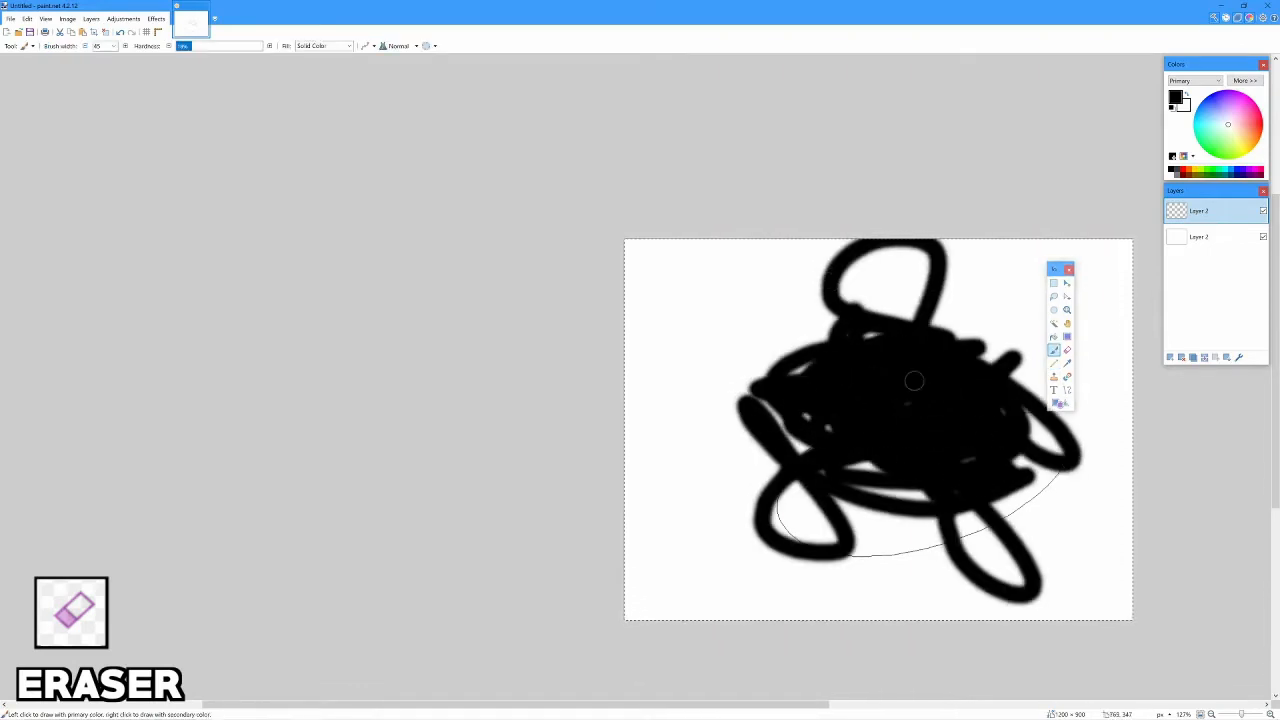
scroll(927, 418, "up", 2)
scroll(871, 429, "down", 5)
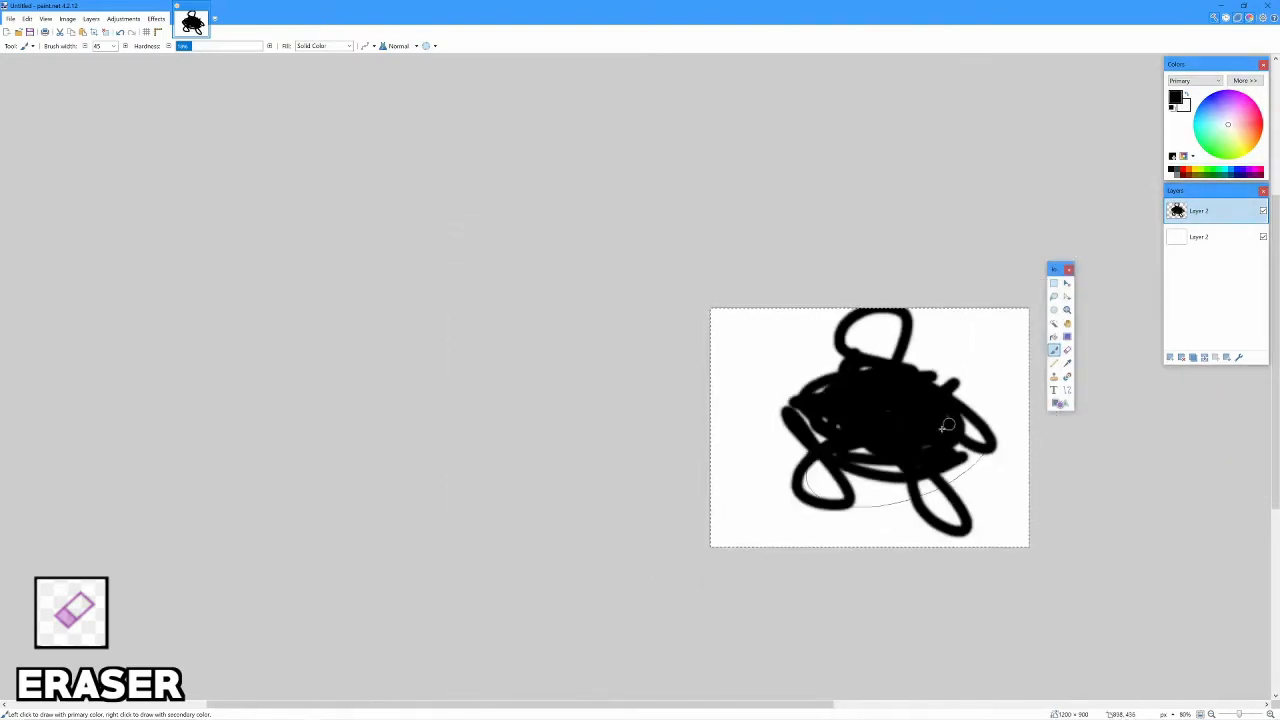
scroll(908, 443, "up", 4)
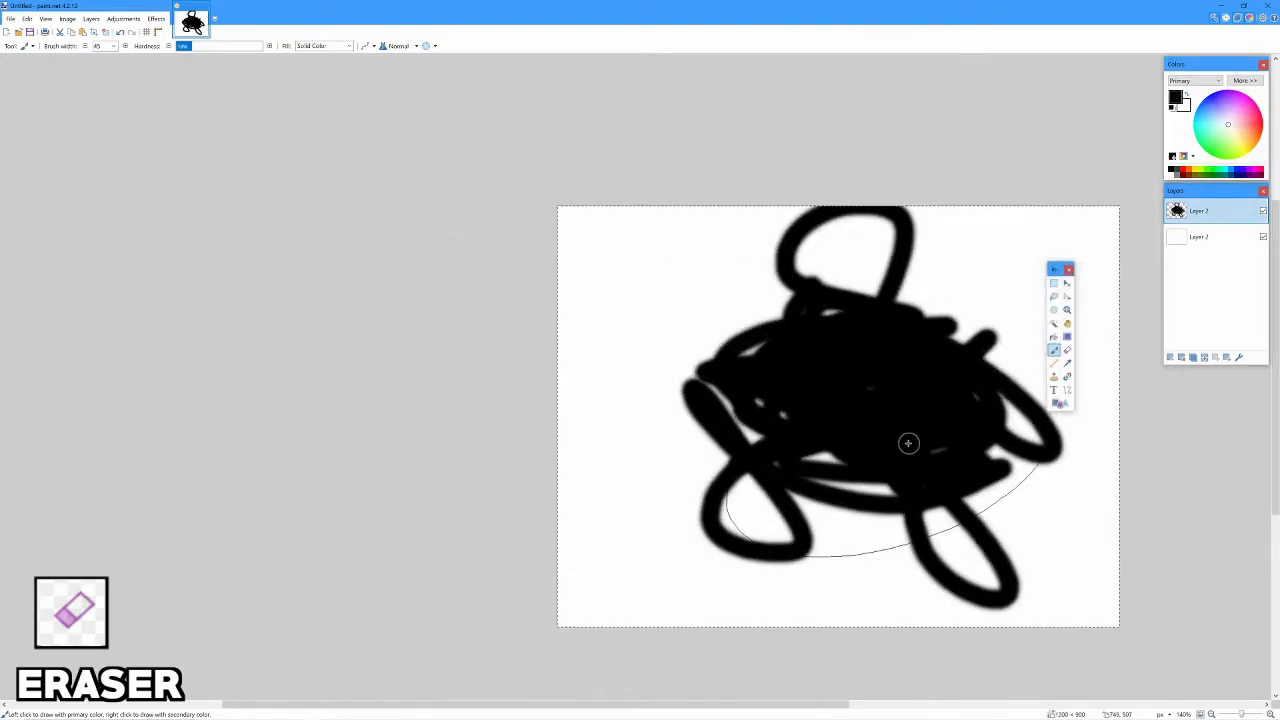
Erase the loop and stubs along the upper edge of the black scribble with the soft-edged Eraser, and examine the resulting edge up close
left_click(1067, 352)
scroll(990, 345, "up", 5)
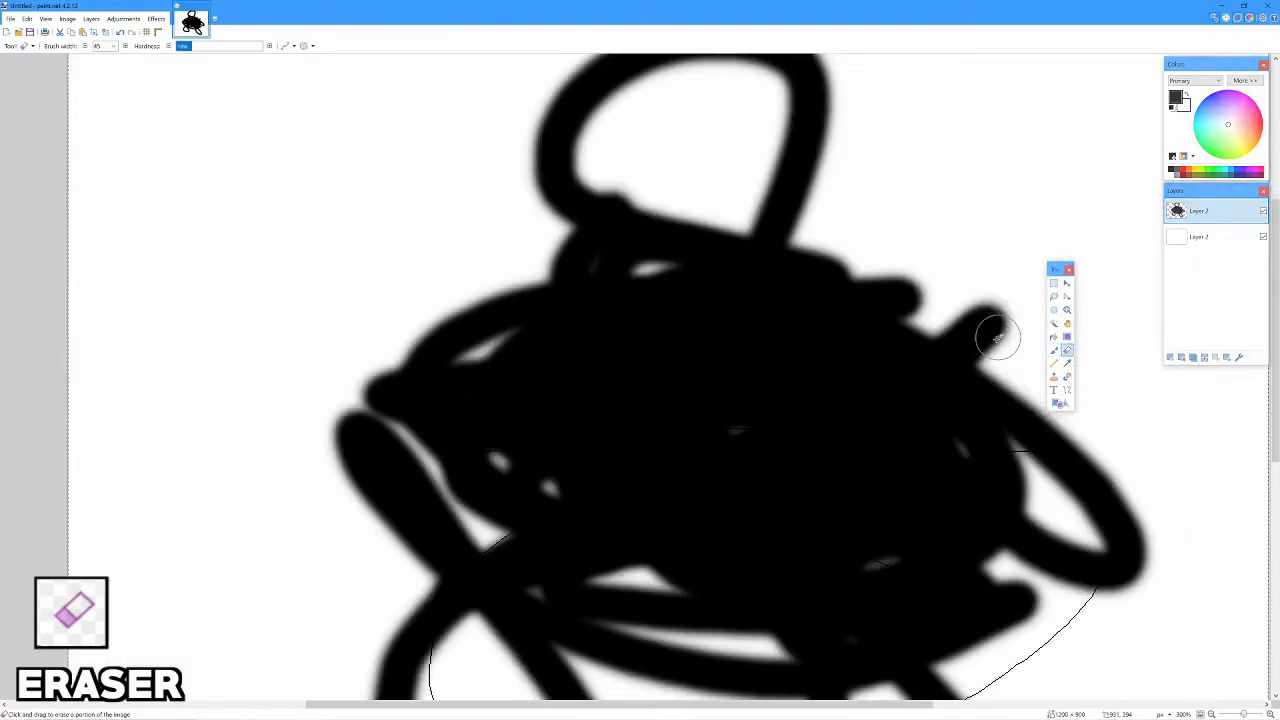
mouse_move(999, 341)
left_mouse_down()
mouse_move(905, 296)
mouse_move(753, 249)
mouse_move(624, 241)
mouse_move(568, 254)
mouse_move(783, 189)
mouse_move(780, 218)
mouse_move(837, 221)
mouse_move(704, 133)
mouse_move(723, 107)
mouse_move(808, 93)
mouse_move(826, 72)
mouse_move(672, 115)
mouse_move(687, 158)
mouse_move(564, 165)
mouse_move(540, 144)
mouse_move(659, 98)
mouse_move(732, 92)
mouse_move(718, 72)
mouse_move(517, 121)
left_mouse_up()
scroll(720, 69, "up", 1)
left_click_drag(925, 292, 1014, 351)
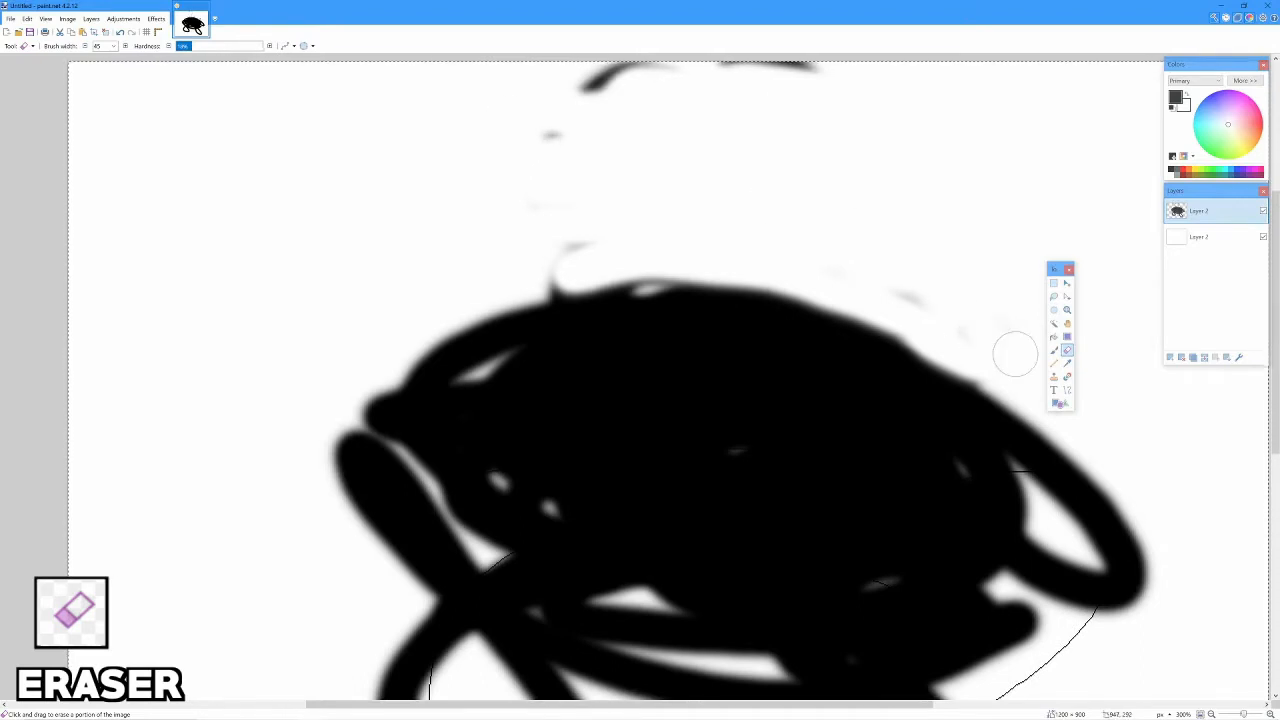
scroll(891, 297, "up", 4)
scroll(845, 350, "up", 2)
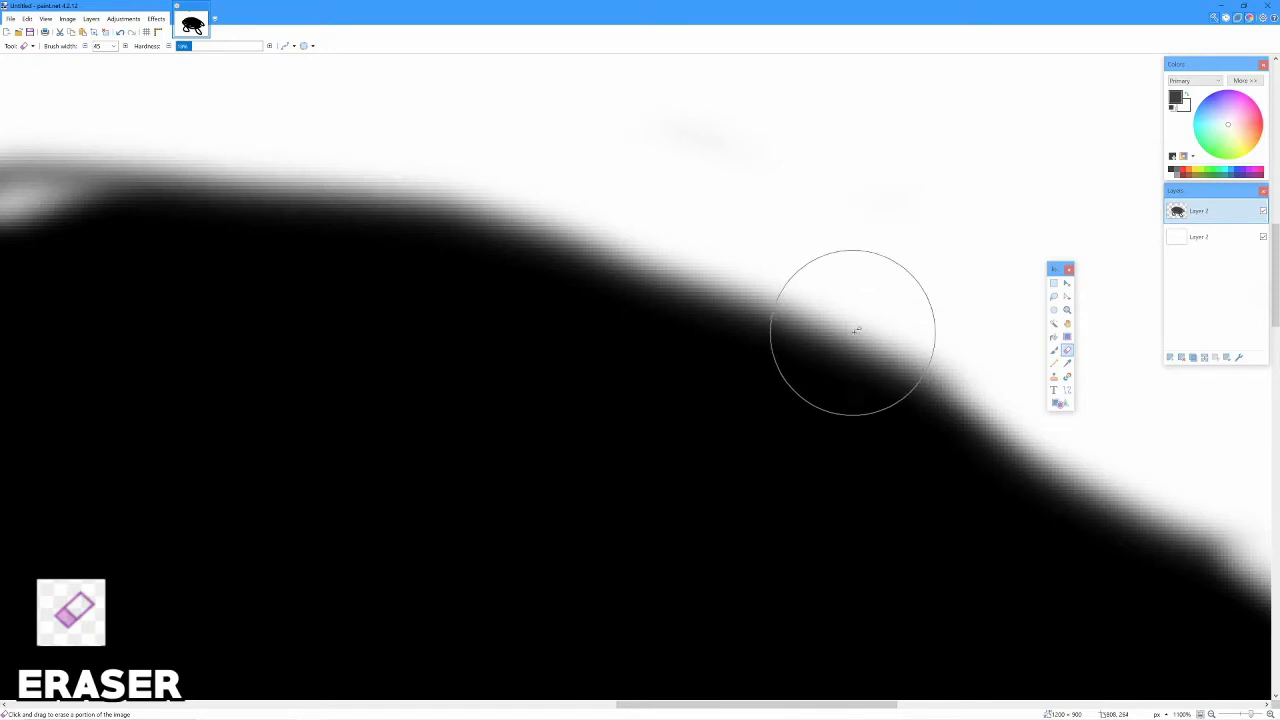
scroll(855, 334, "down", 10)
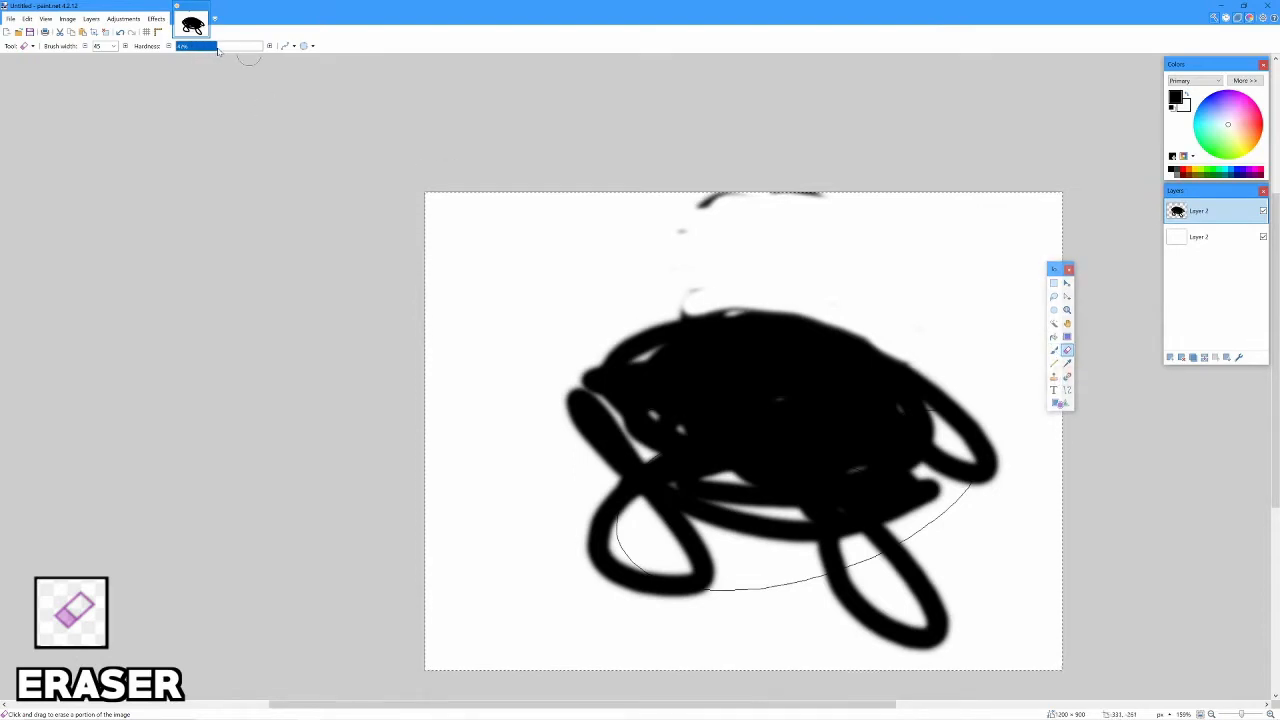
Set the eraser hardness to 100%, erase a sharp-edged oval ring into the upper part of the scribble, and examine its edge
left_click_drag(244, 50, 265, 50)
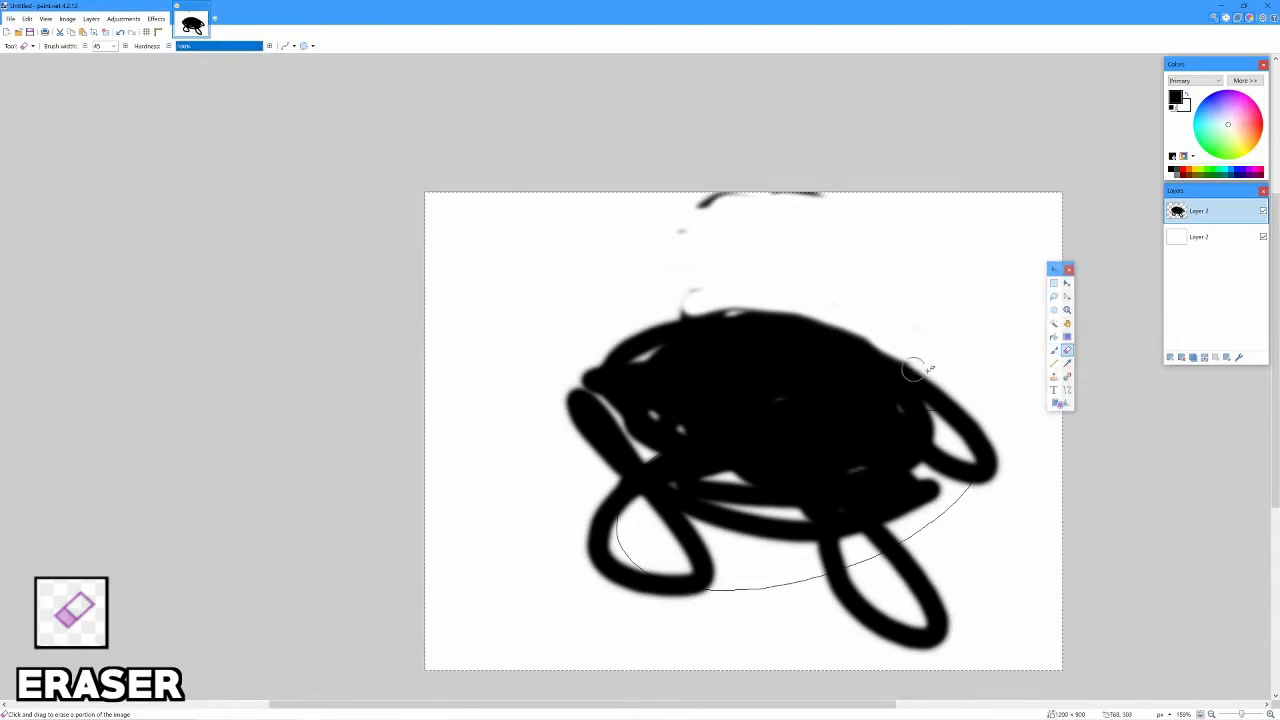
scroll(915, 370, "up", 5, "ctrl")
mouse_move(886, 331)
left_mouse_down()
mouse_move(782, 318)
mouse_move(627, 255)
mouse_move(539, 238)
mouse_move(281, 241)
mouse_move(205, 269)
mouse_move(152, 329)
mouse_move(167, 421)
mouse_move(257, 495)
mouse_move(364, 519)
mouse_move(528, 492)
mouse_move(622, 372)
mouse_move(590, 295)
mouse_move(446, 236)
left_mouse_up()
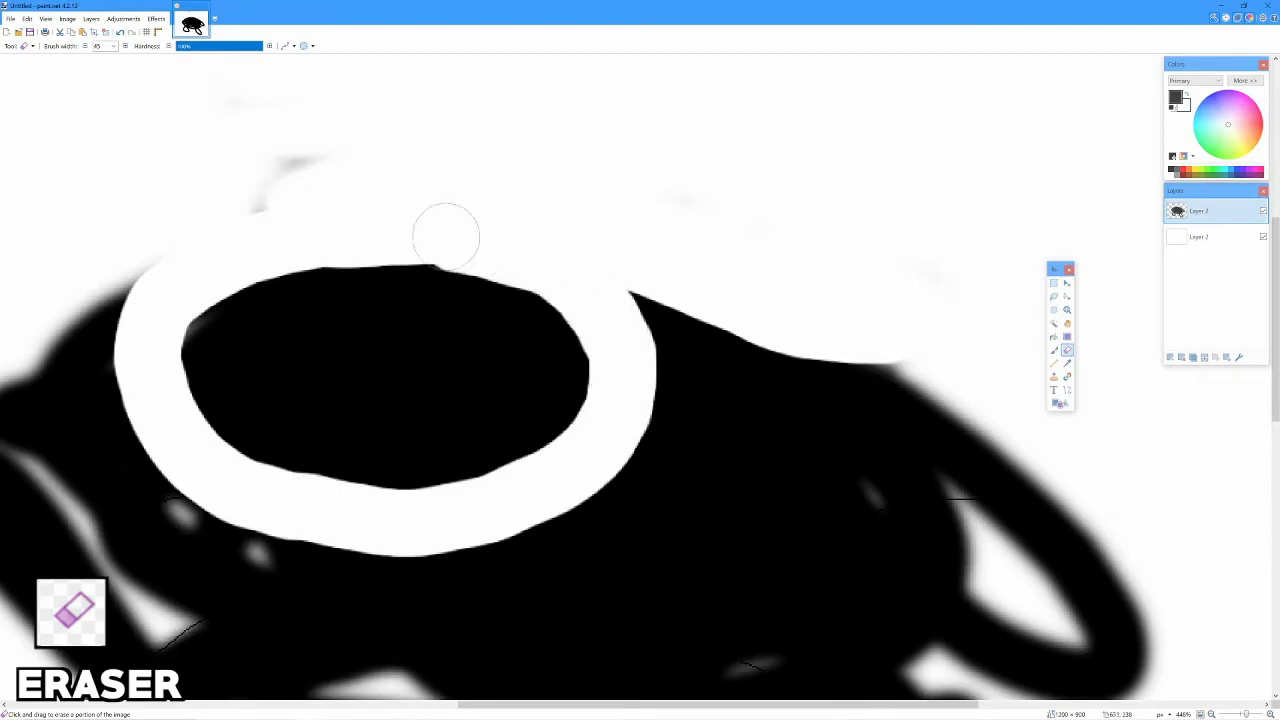
scroll(563, 280, "down", 8, "ctrl")
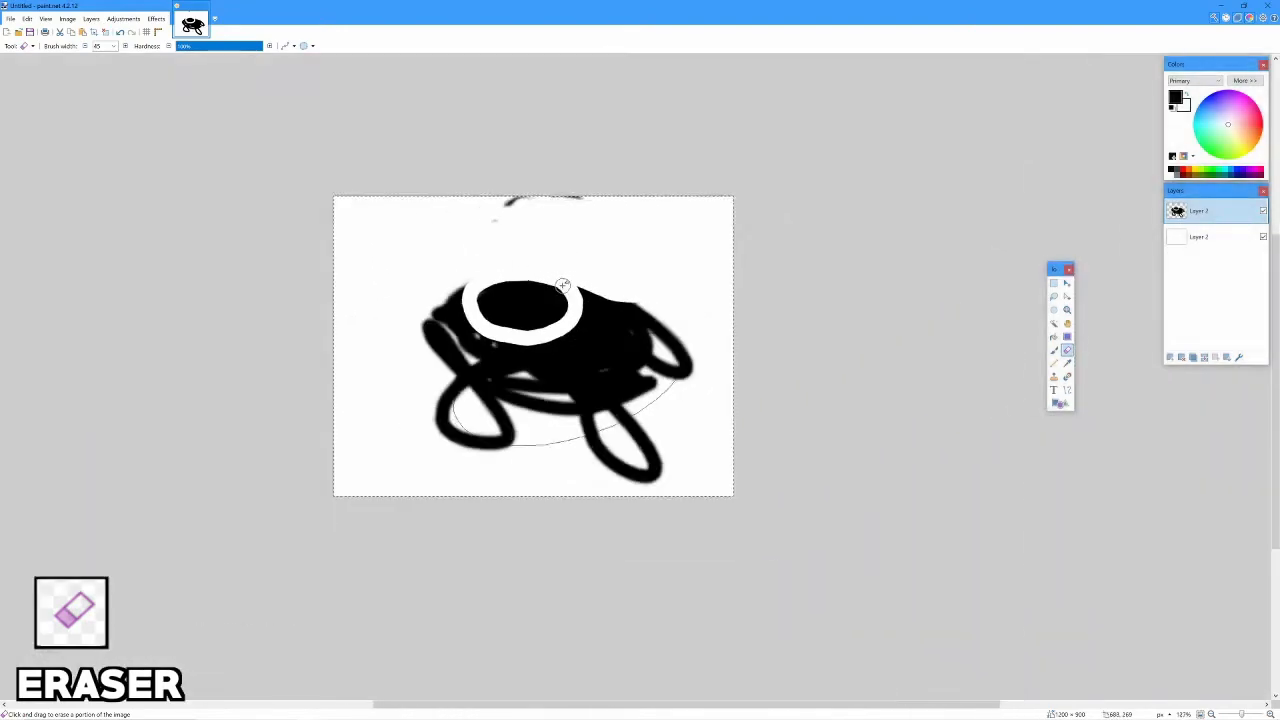
scroll(517, 337, "up", 3, "ctrl")
scroll(517, 337, "up", 5, "ctrl")
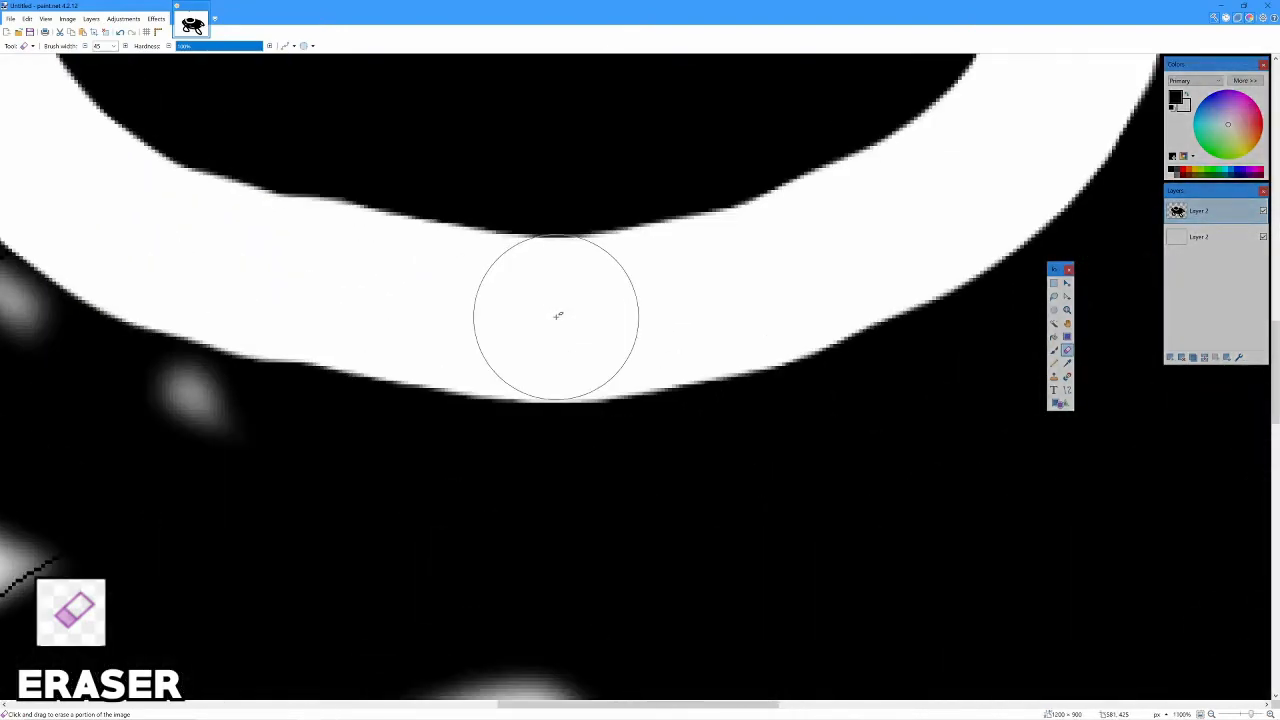
scroll(549, 315, "down", 5, "ctrl")
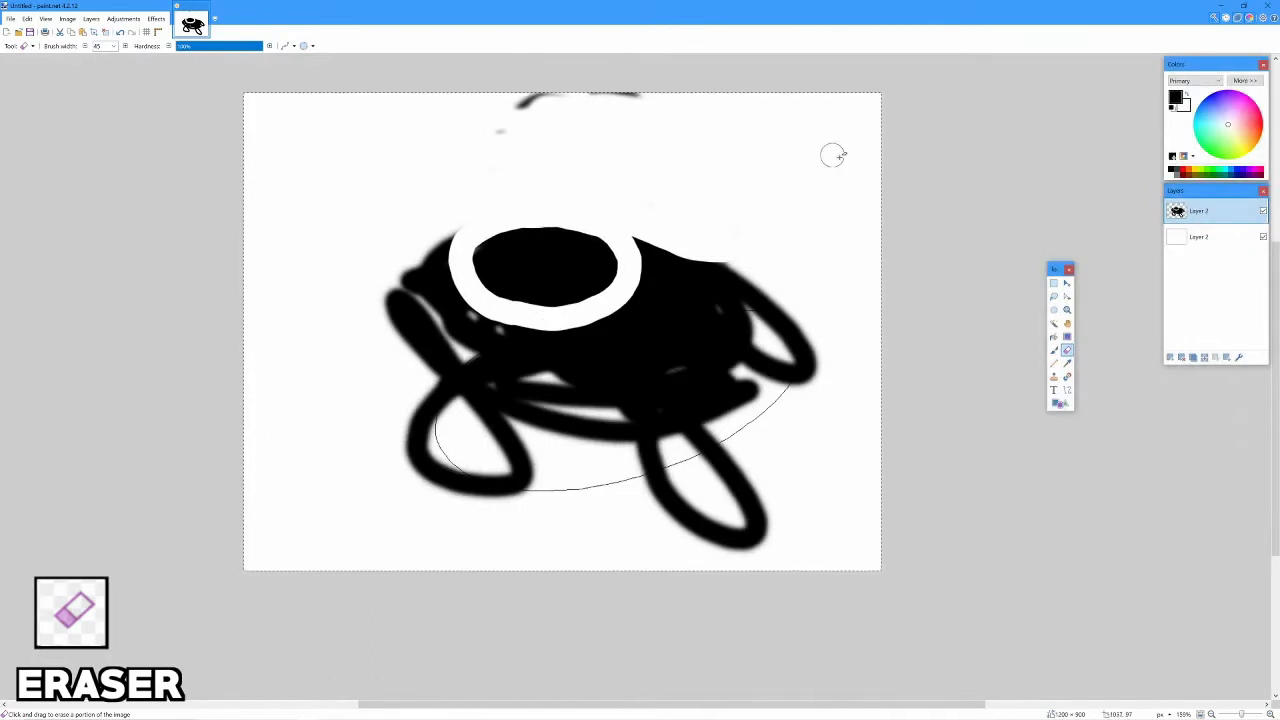
Set the eraser width to 450 and erase everything left on the layer
left_click(113, 47)
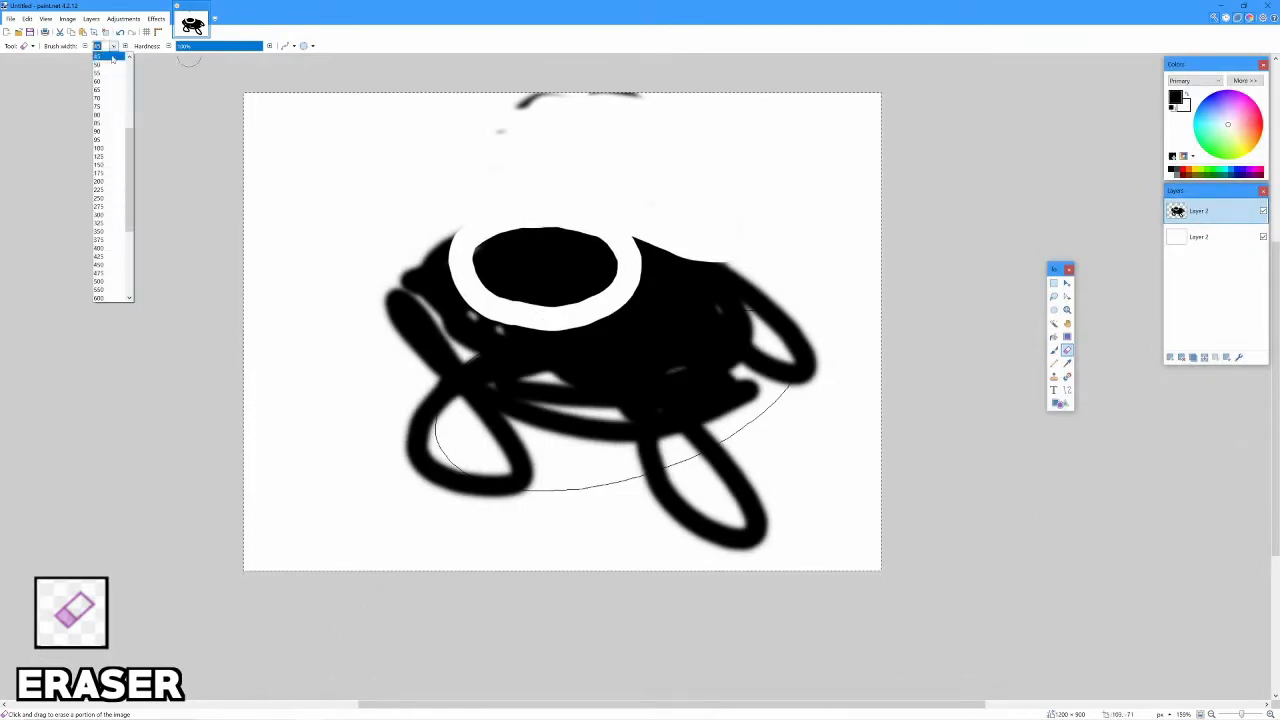
left_click(108, 265)
mouse_move(330, 200)
left_mouse_down()
mouse_move(566, 300)
mouse_move(434, 463)
mouse_move(200, 157)
mouse_move(474, 110)
left_mouse_up()
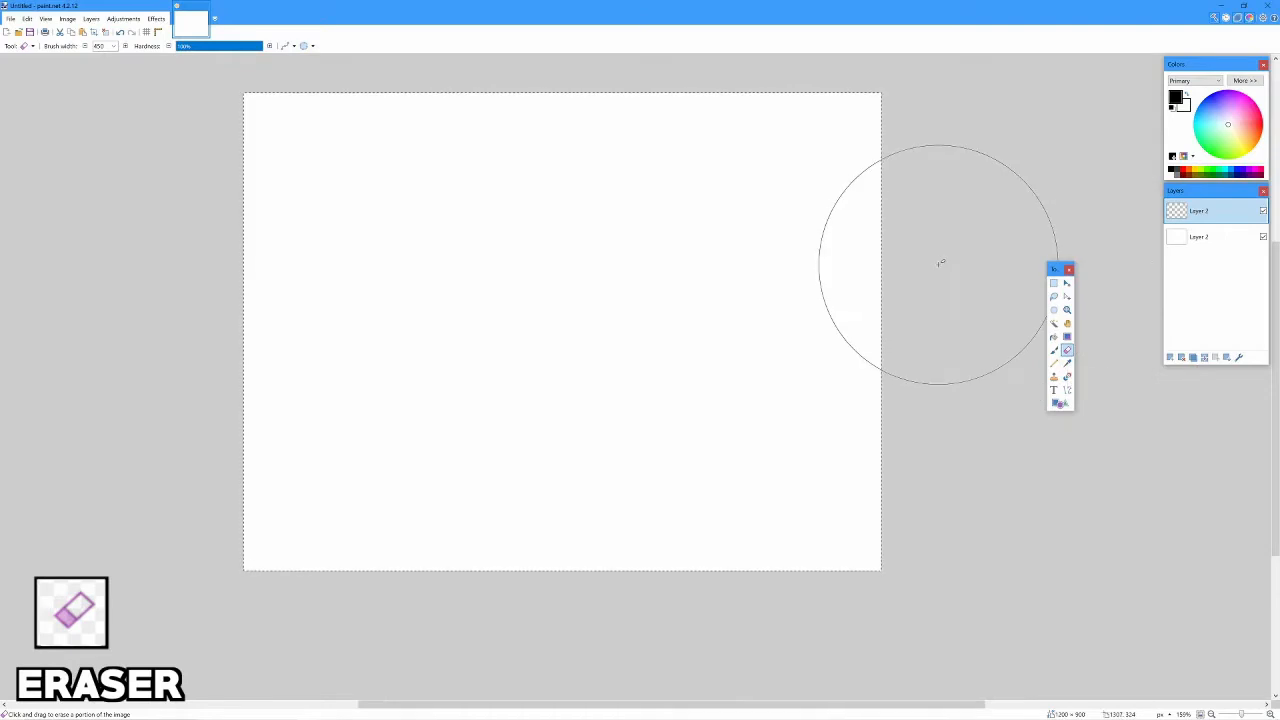
Using the Shapes tool with Rectangle and a brush width of 30, draw a square outline about 178 × 178 px in the canvas's upper-left area
left_click(1062, 404)
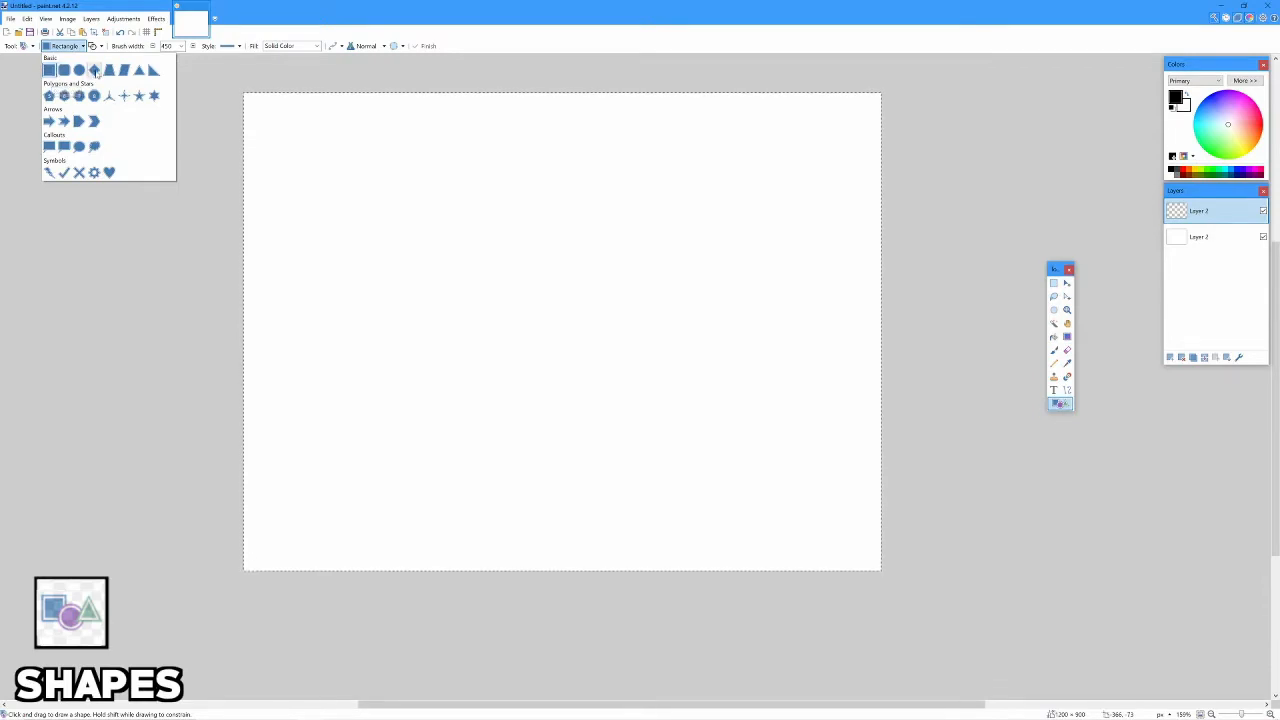
left_click(19, 45)
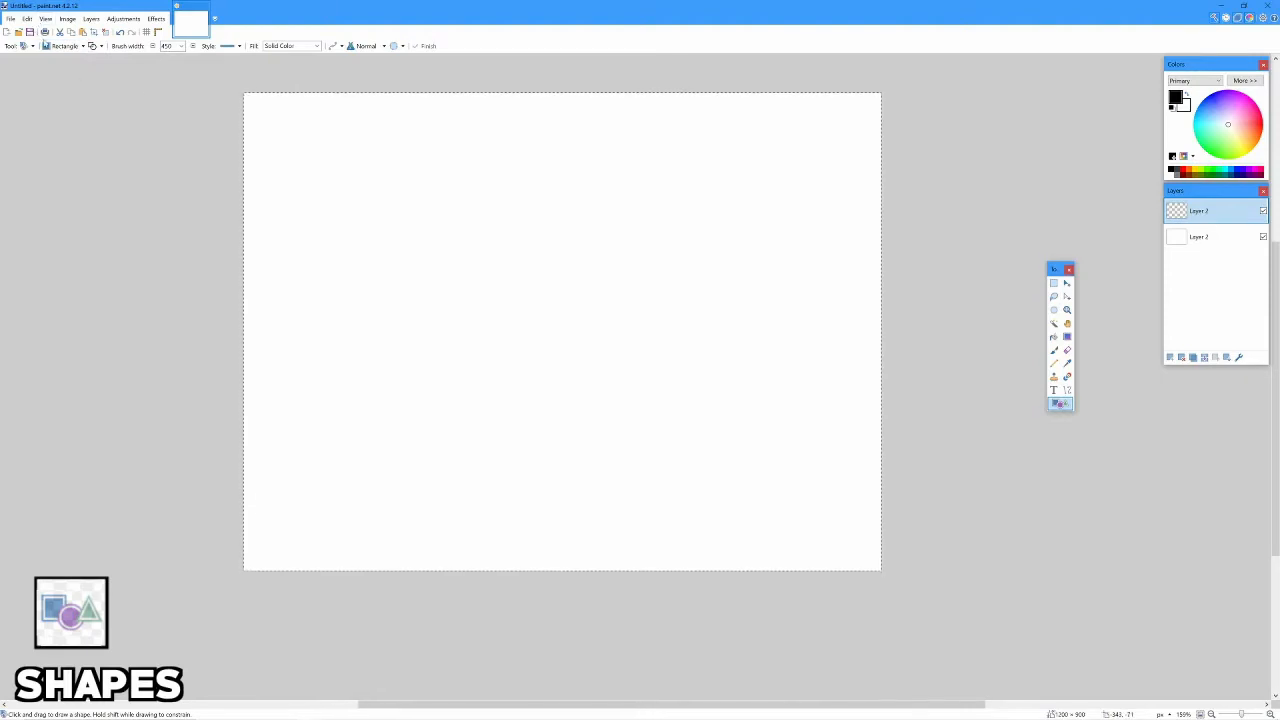
left_click(46, 45)
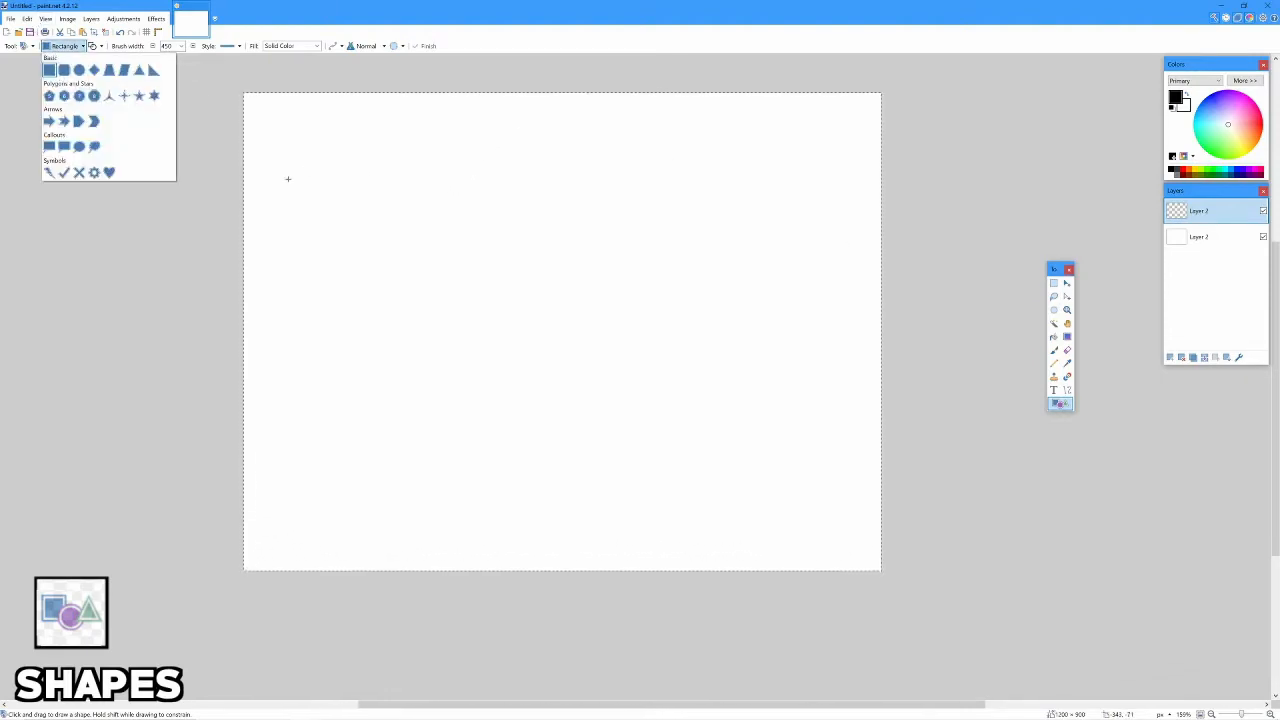
left_click(188, 50)
left_click(181, 46)
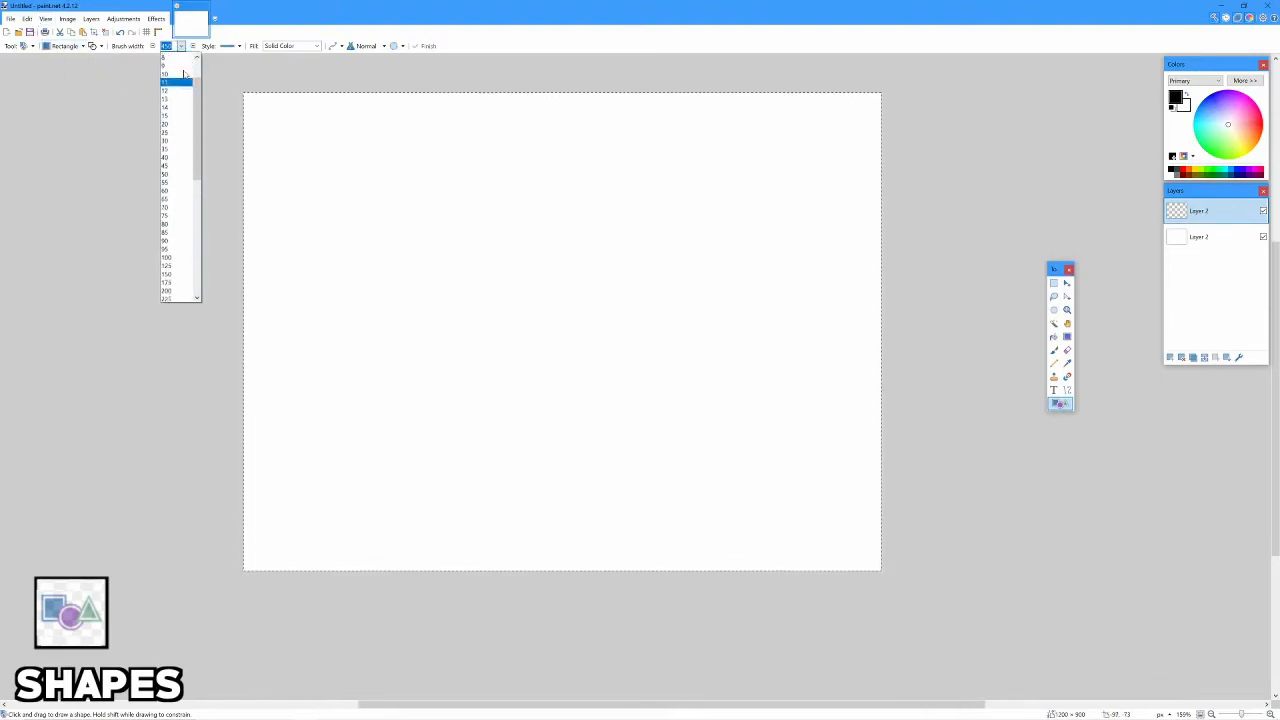
left_click(177, 200)
mouse_move(358, 182)
left_mouse_down()
mouse_move(748, 465)
mouse_move(394, 266)
mouse_move(580, 263)
mouse_move(805, 290)
mouse_move(526, 440)
mouse_move(700, 243)
mouse_move(389, 349)
mouse_move(558, 461)
mouse_move(726, 416)
mouse_move(760, 288)
mouse_move(609, 392)
mouse_move(624, 353)
mouse_move(586, 317)
mouse_move(817, 320)
mouse_move(740, 289)
mouse_move(705, 335)
mouse_move(631, 343)
mouse_move(457, 263)
mouse_move(738, 240)
mouse_move(491, 271)
left_mouse_up()
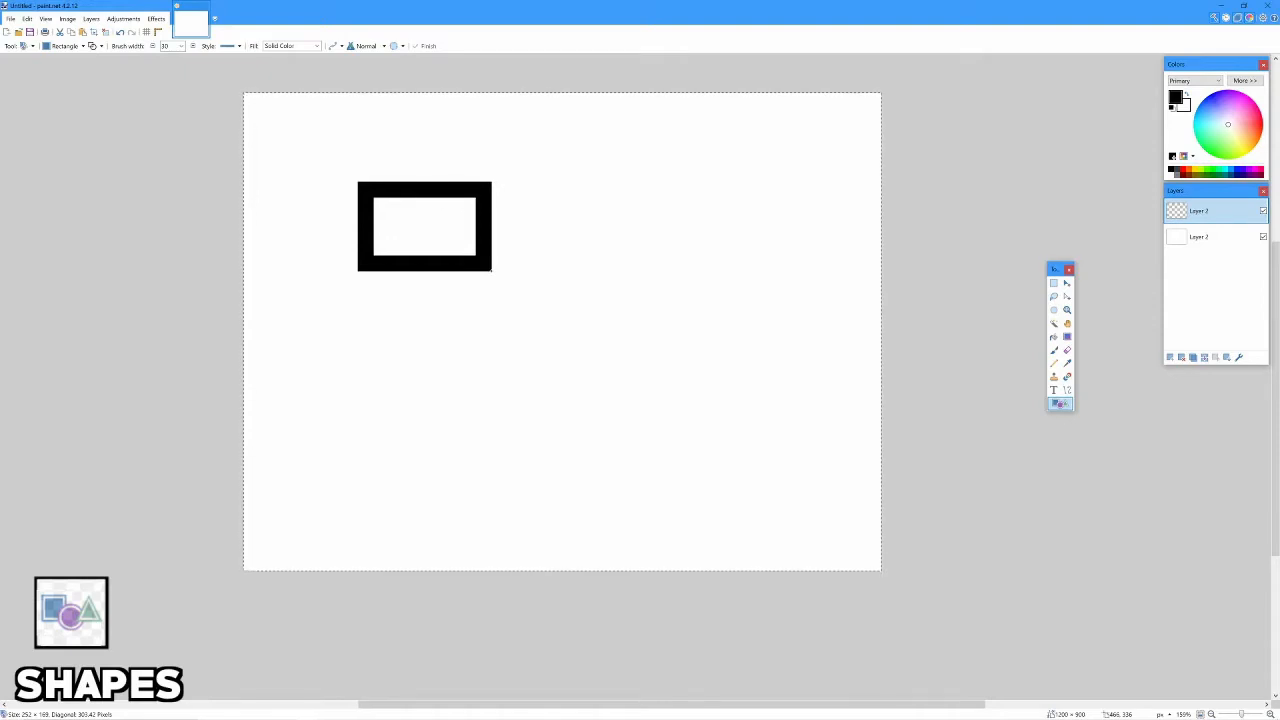
mouse_move(491, 271)
left_mouse_down()
mouse_move(551, 271)
mouse_move(456, 280)
left_mouse_up()
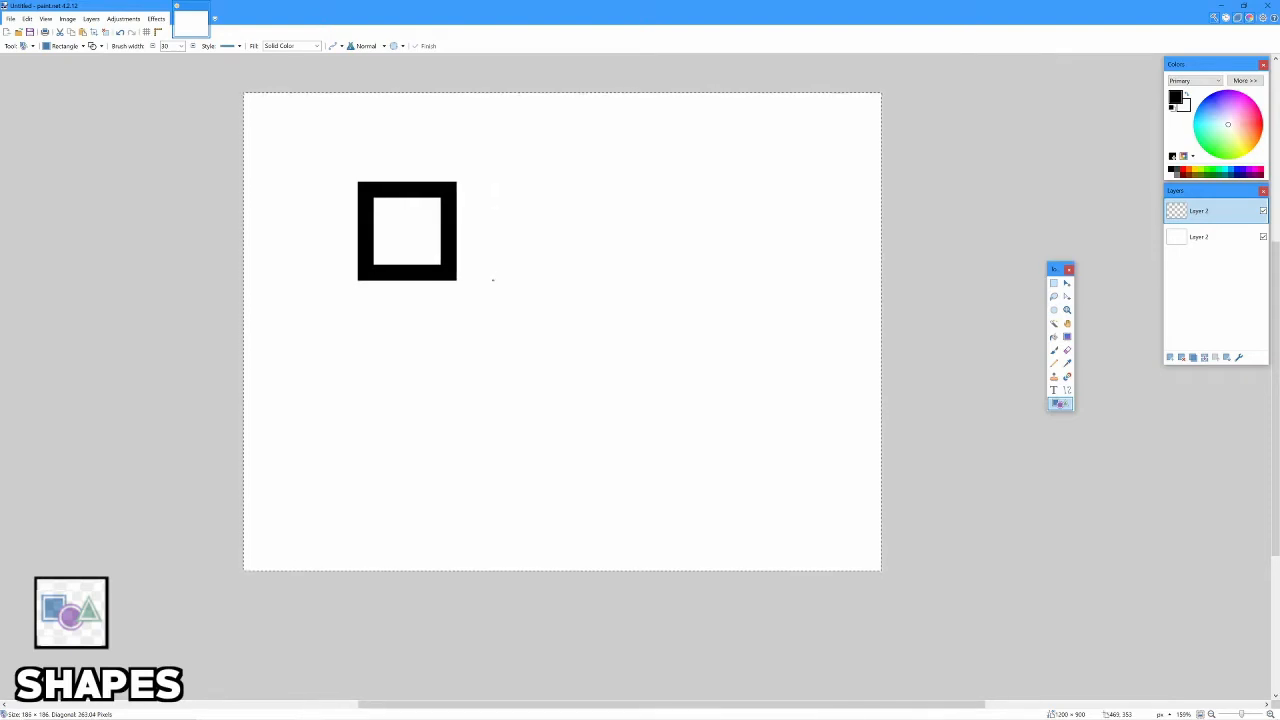
mouse_move(492, 280)
left_mouse_down()
mouse_move(631, 389)
mouse_move(688, 403)
mouse_move(726, 286)
mouse_move(773, 232)
mouse_move(740, 240)
mouse_move(780, 214)
mouse_move(740, 548)
mouse_move(690, 491)
mouse_move(647, 223)
mouse_move(760, 431)
mouse_move(820, 456)
mouse_move(952, 361)
mouse_move(834, 311)
mouse_move(930, 466)
mouse_move(880, 546)
mouse_move(640, 386)
mouse_move(511, 275)
mouse_move(404, 236)
mouse_move(577, 297)
mouse_move(528, 277)
left_mouse_up()
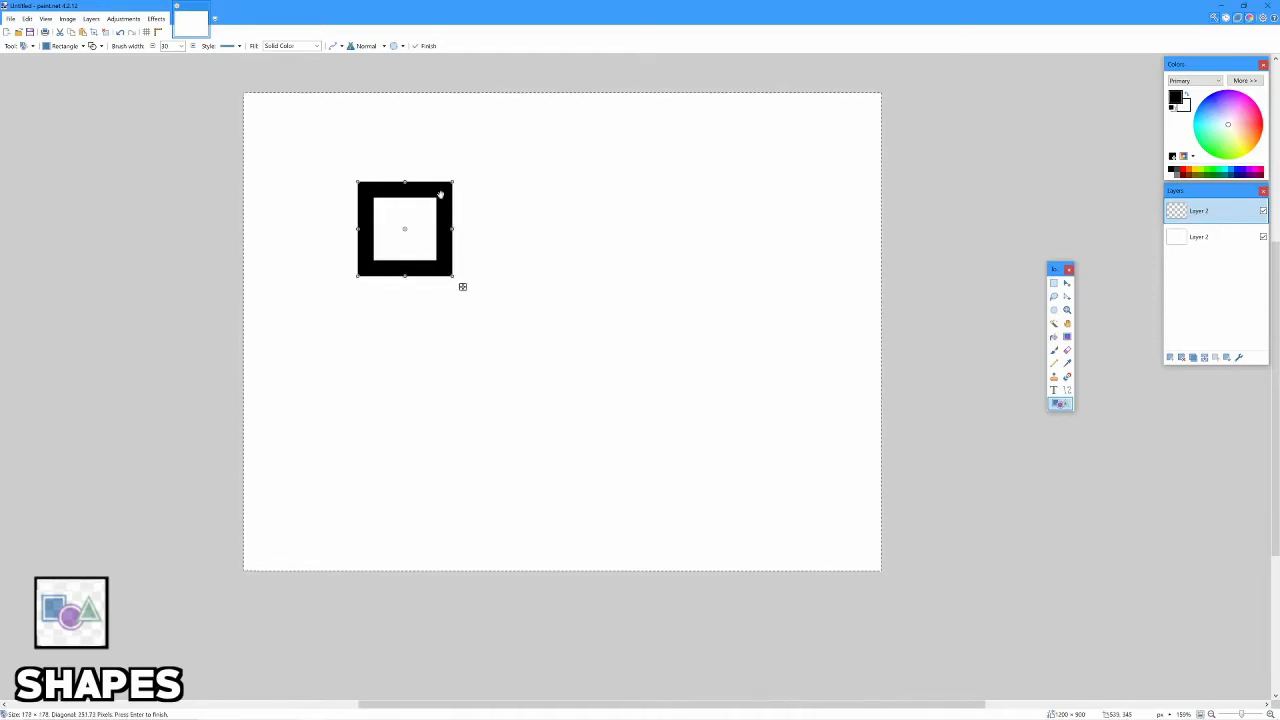
Try changing the square outline into an ellipse, and undo the change
left_click(58, 47)
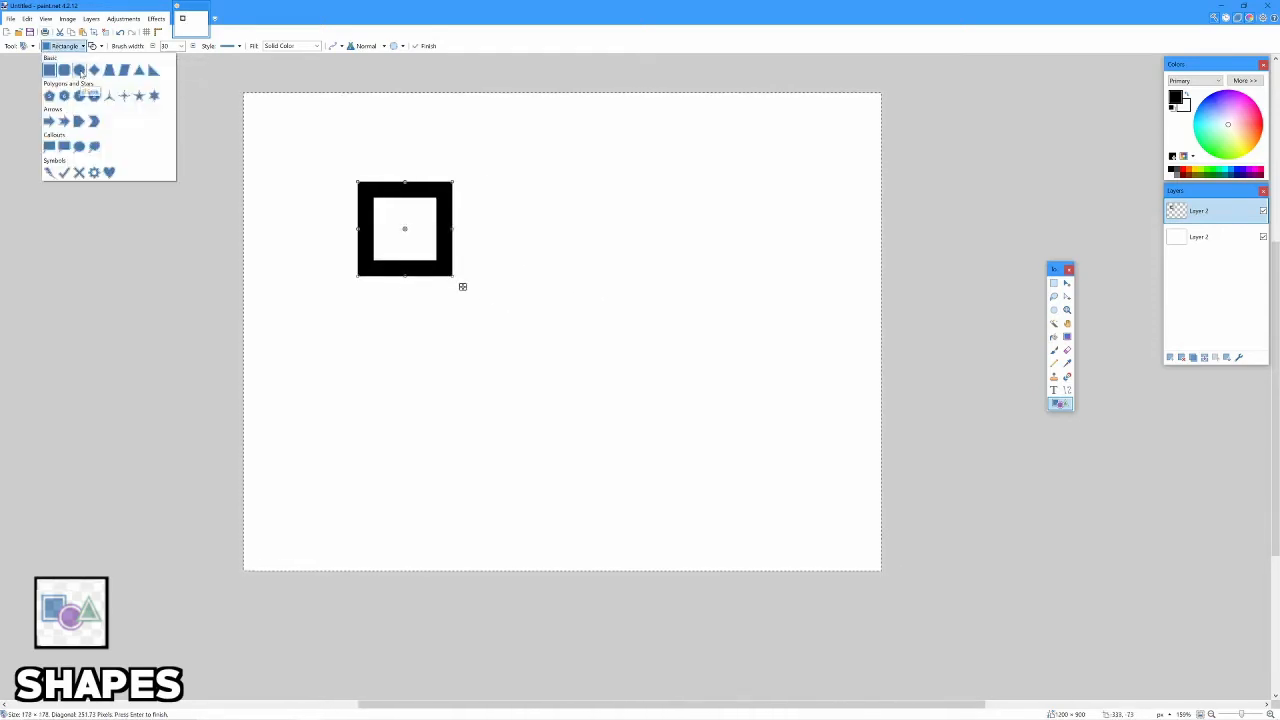
left_click(80, 70)
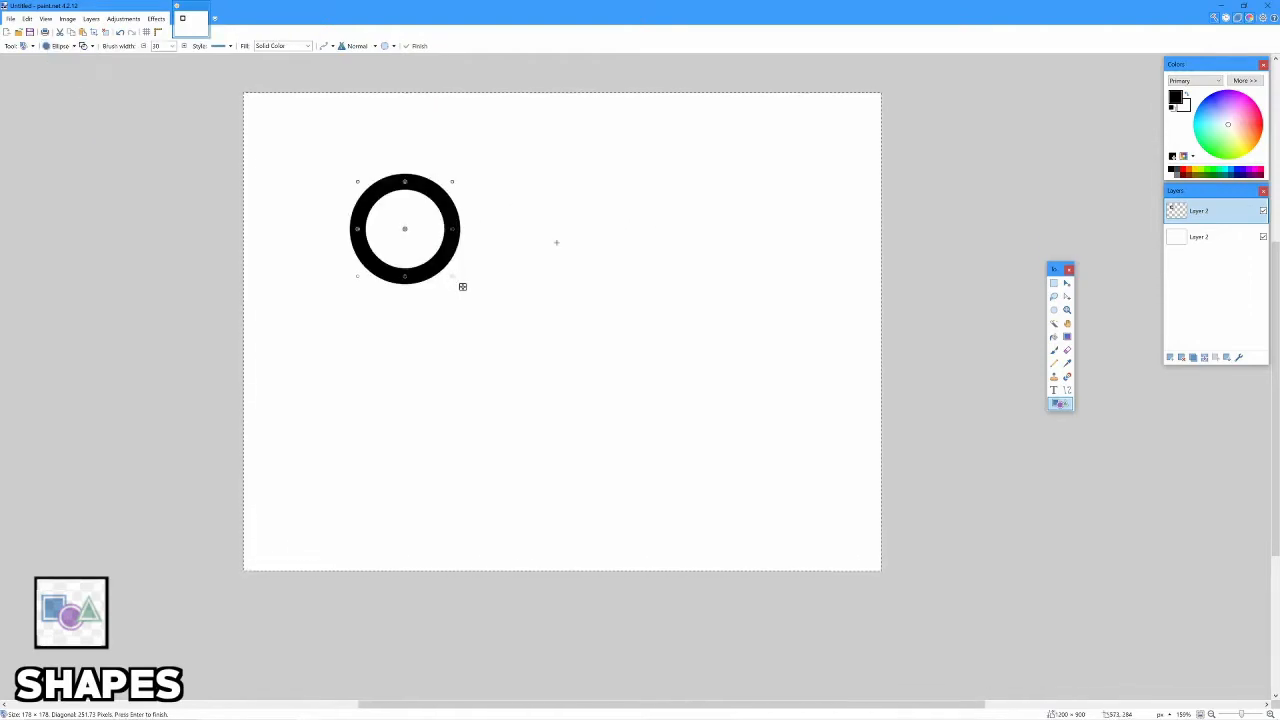
key("ctrl+z")
Finish the square and draw a circular Ellipse outline about 477 × 477 px in the right half of the canvas
left_click(571, 237)
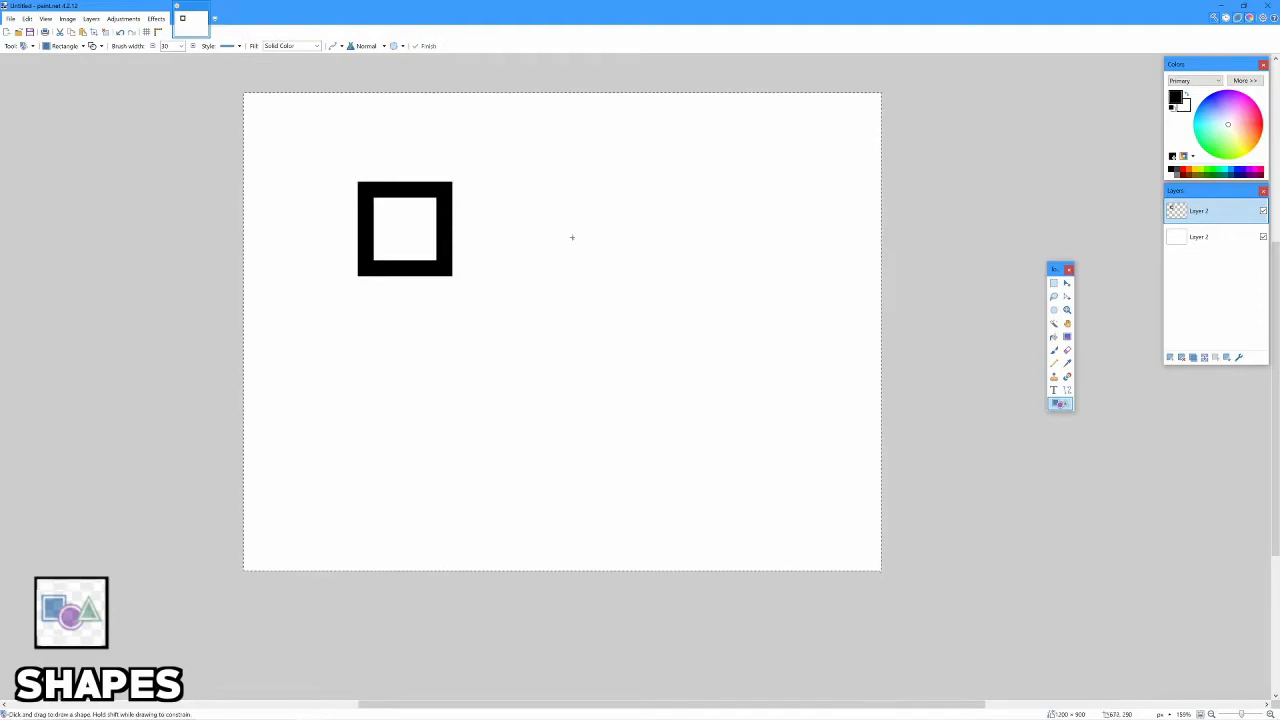
left_click(64, 46)
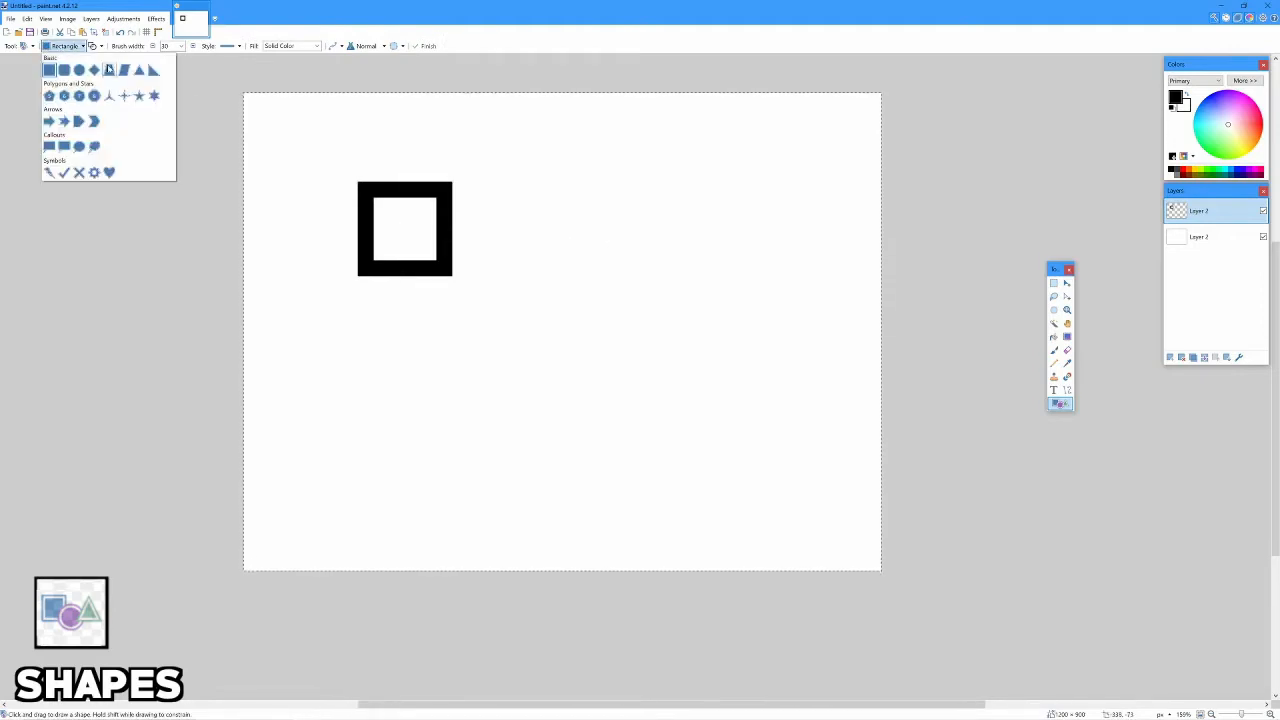
left_click(80, 70)
mouse_move(597, 197)
left_mouse_down()
mouse_move(830, 420)
mouse_move(769, 326)
mouse_move(901, 470)
mouse_move(614, 214)
mouse_move(884, 502)
mouse_move(694, 354)
mouse_move(670, 436)
mouse_move(474, 443)
mouse_move(634, 457)
mouse_move(840, 443)
mouse_move(432, 449)
mouse_move(829, 451)
mouse_move(432, 435)
mouse_move(840, 445)
mouse_move(580, 432)
mouse_move(858, 460)
mouse_move(820, 470)
mouse_move(739, 433)
mouse_move(880, 540)
mouse_move(694, 389)
mouse_move(811, 466)
mouse_move(551, 300)
mouse_move(849, 563)
mouse_move(860, 460)
left_mouse_up()
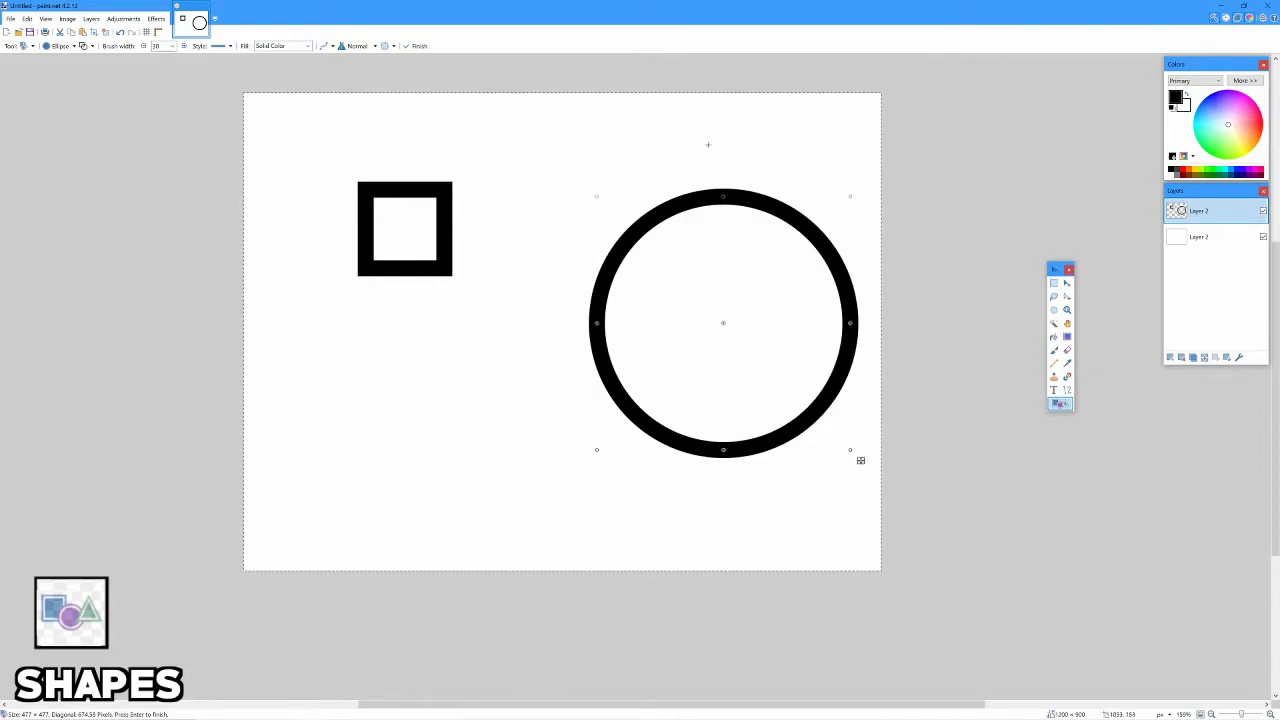
Set the circle outline's brush width to 5, then 150, and finally 20
left_click(174, 48)
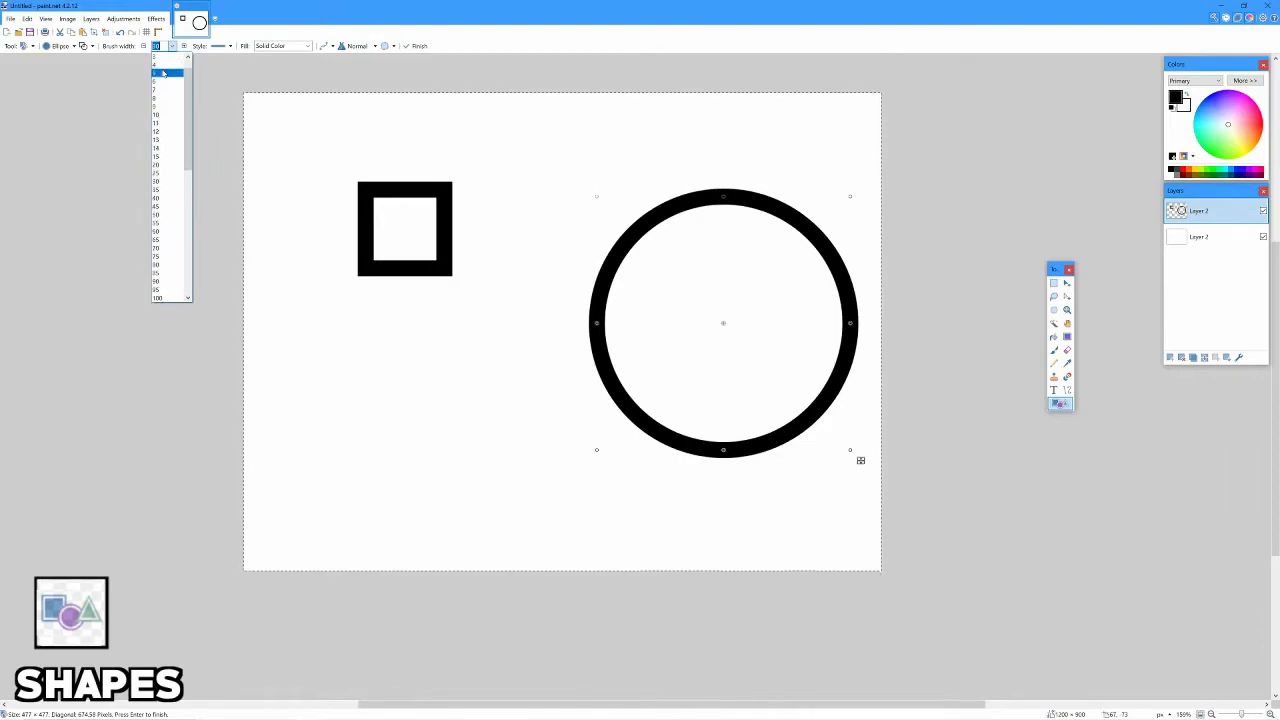
left_click(163, 74)
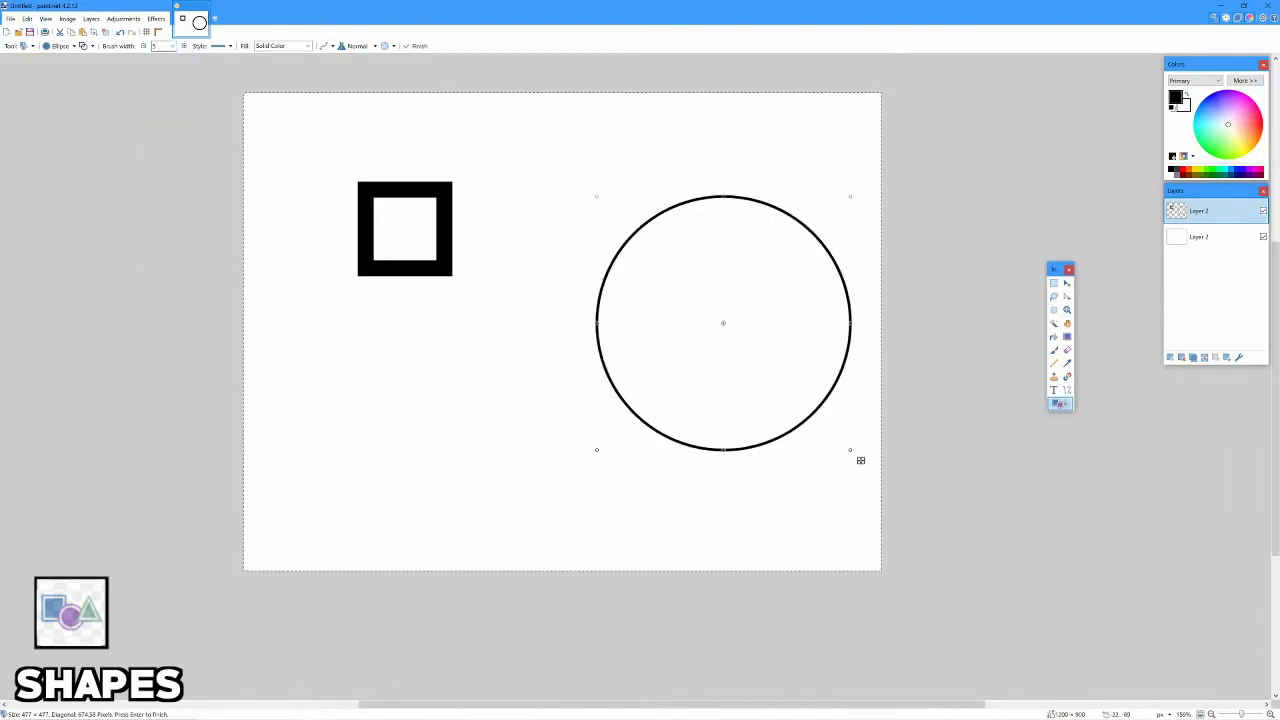
left_click(172, 46)
left_click(165, 174)
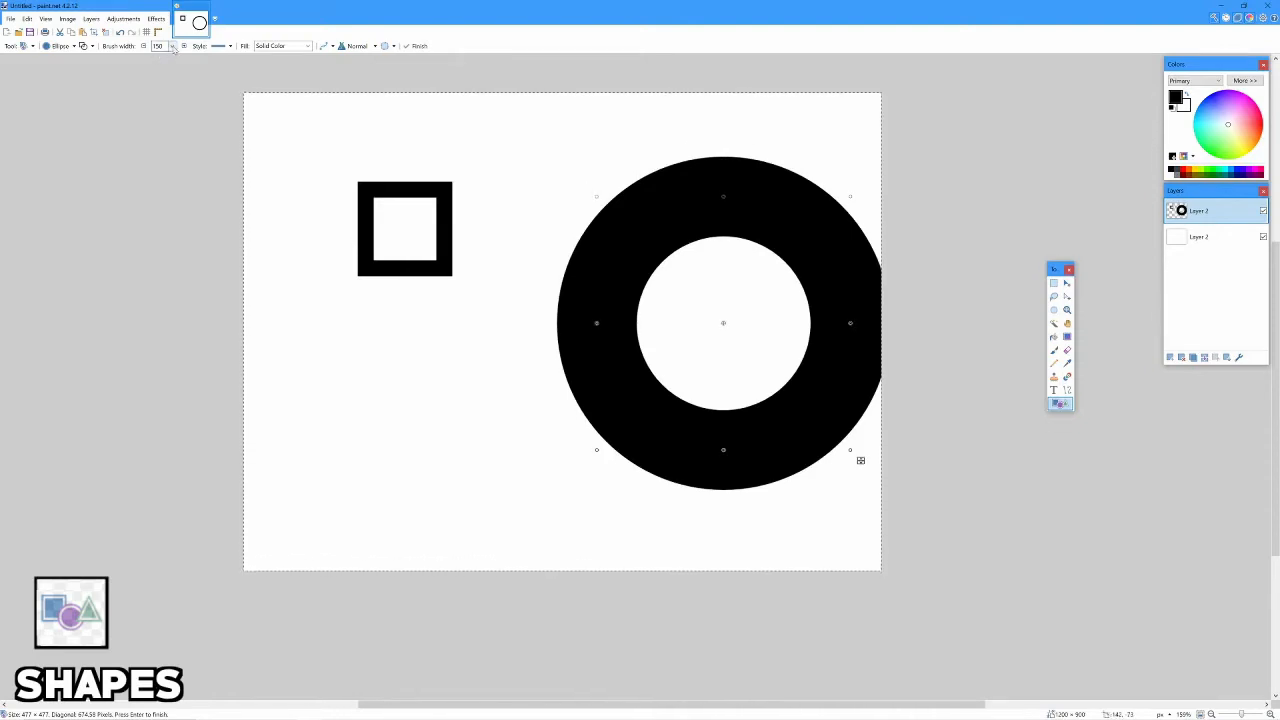
left_click(172, 46)
scroll(178, 110, "up", 5)
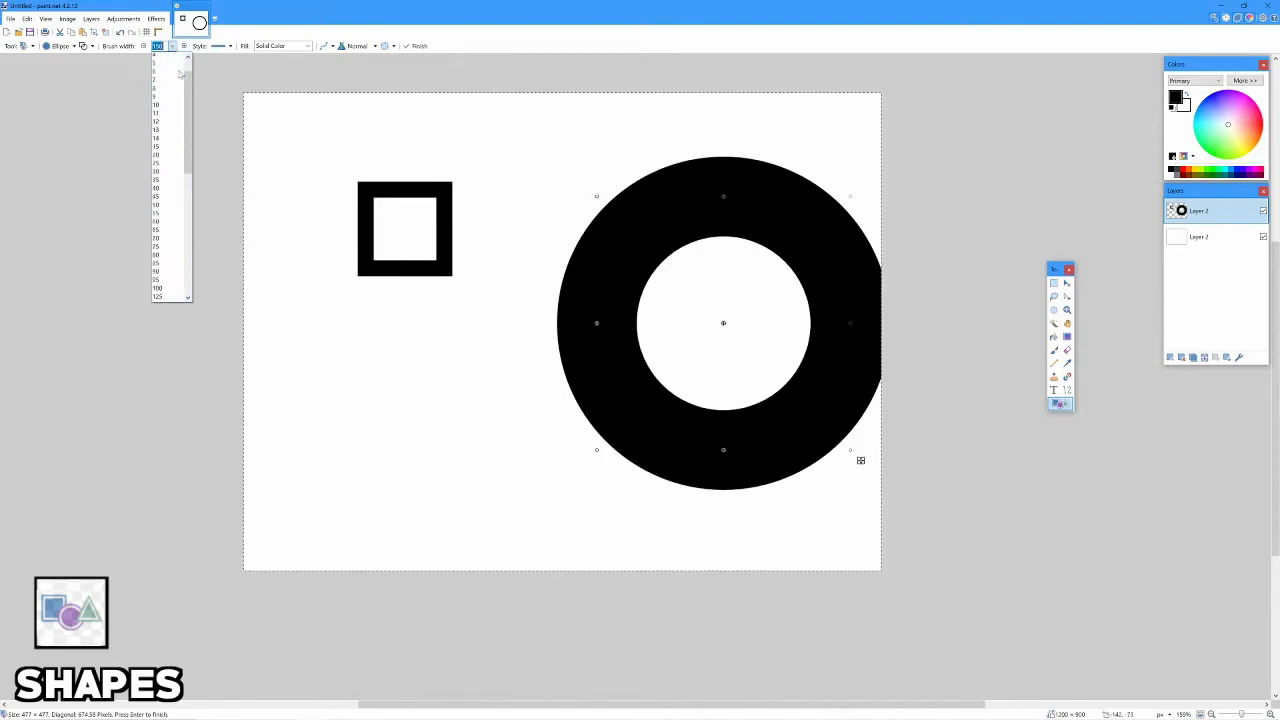
left_click(165, 157)
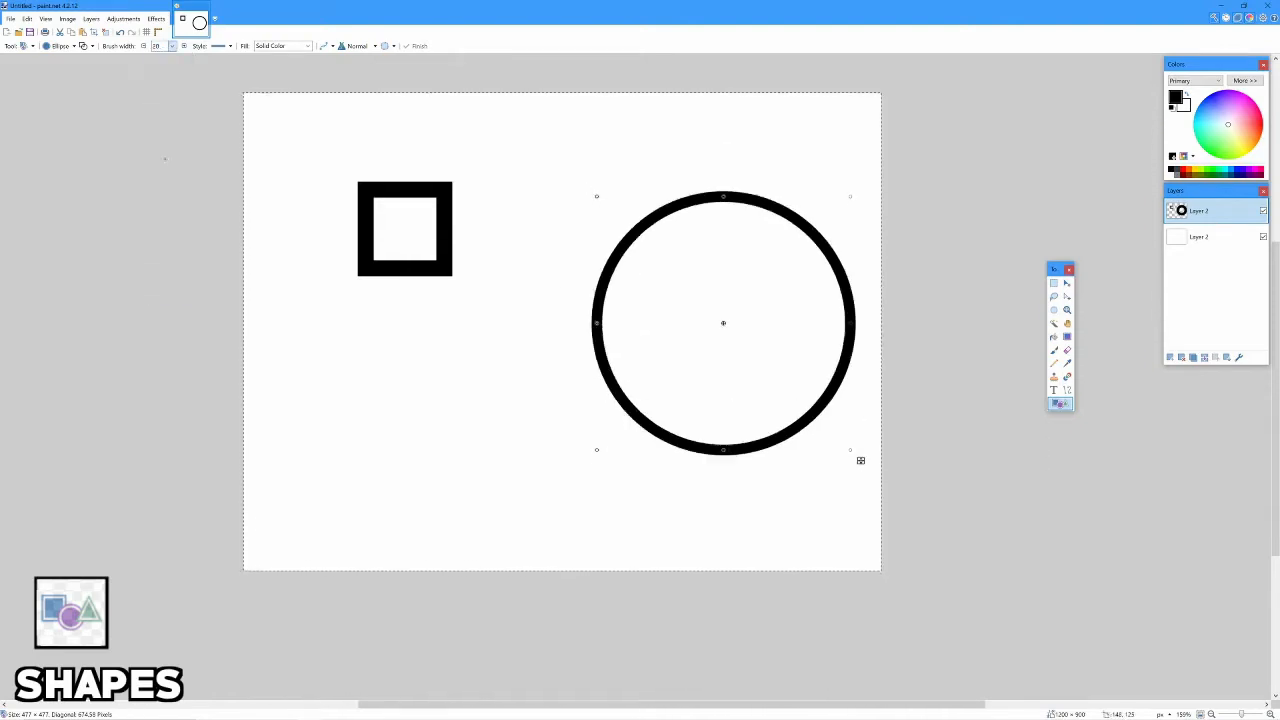
Try the Dashes, Dotted and Dash, Dot, Dot line styles on the circle, and return it to Solid
left_click(231, 46)
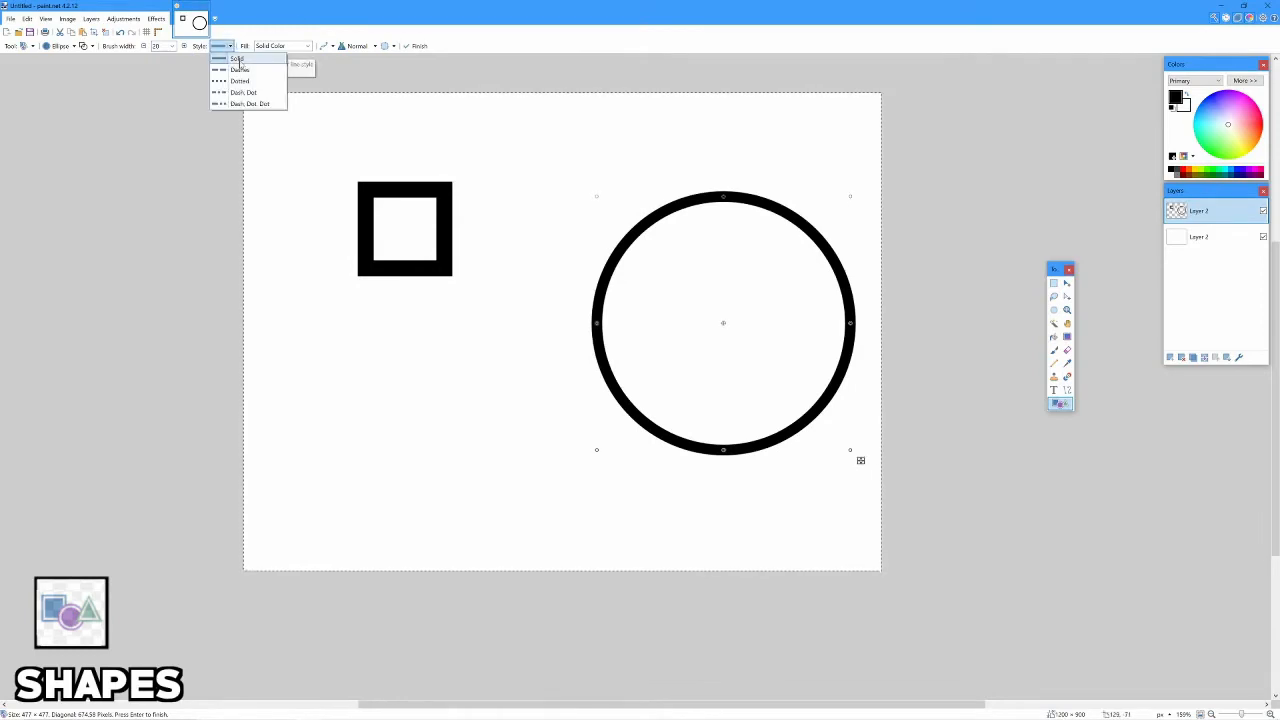
left_click(240, 70)
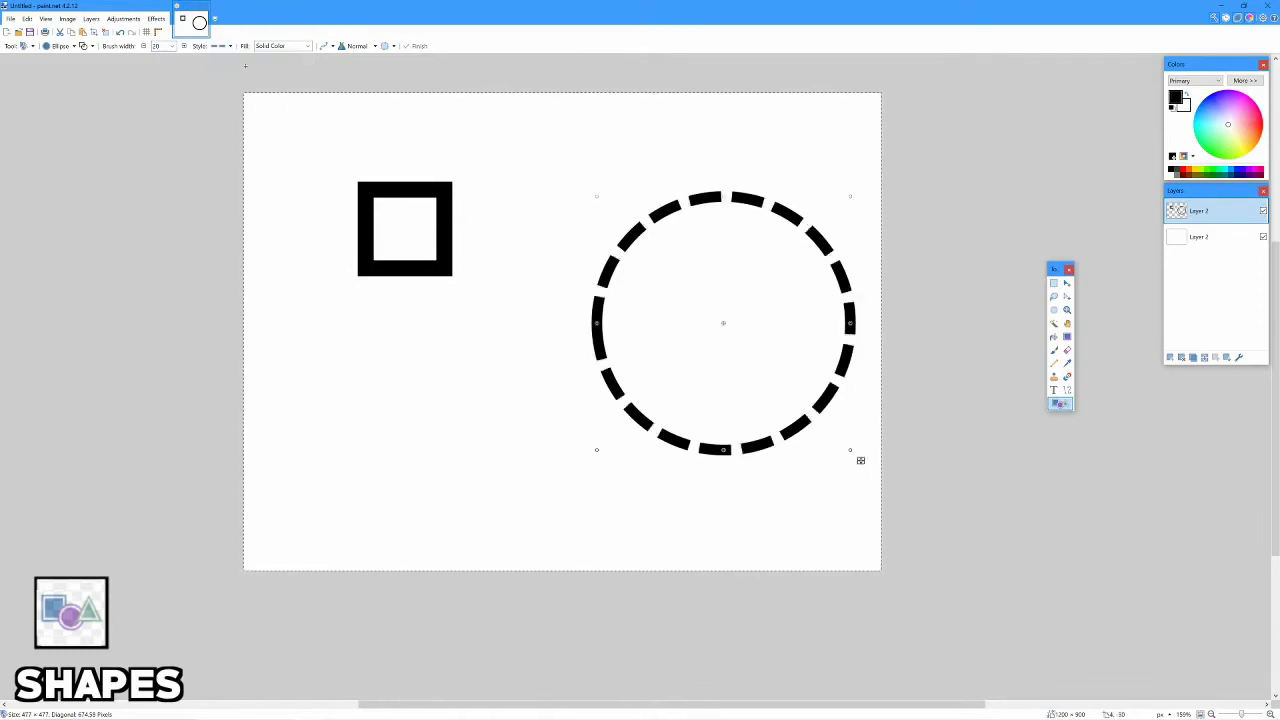
left_click(223, 47)
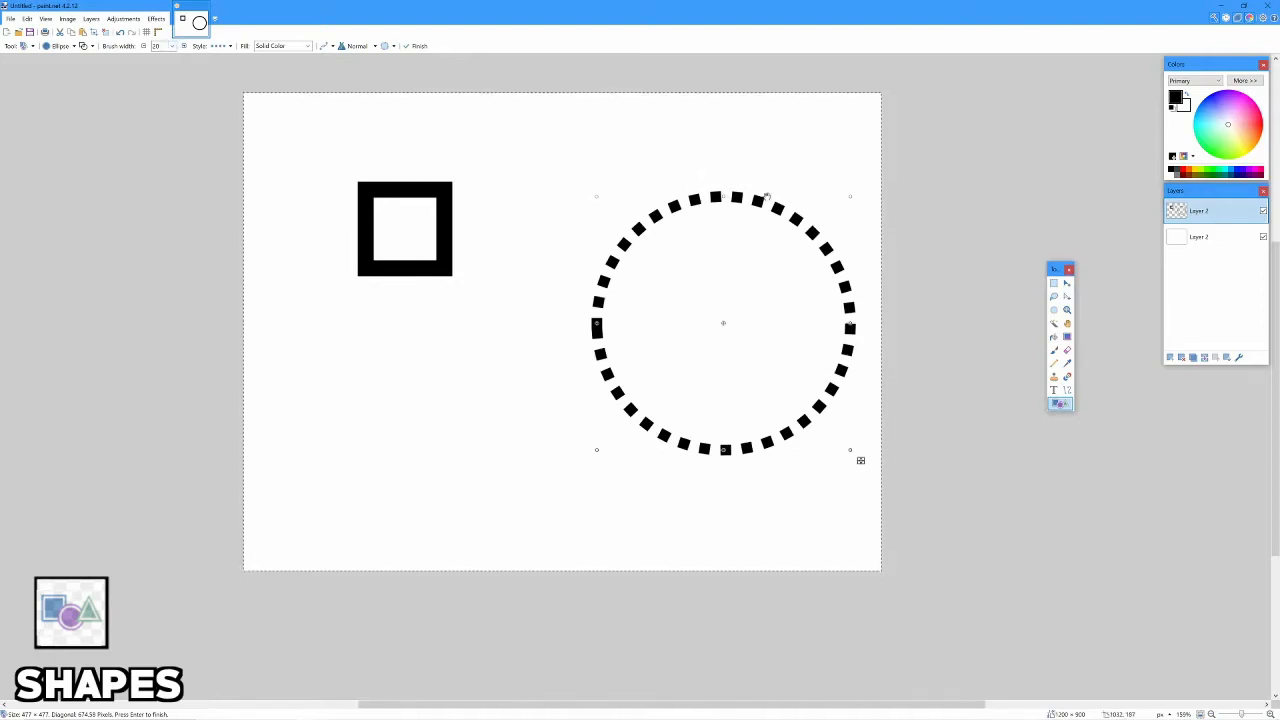
left_click(224, 46)
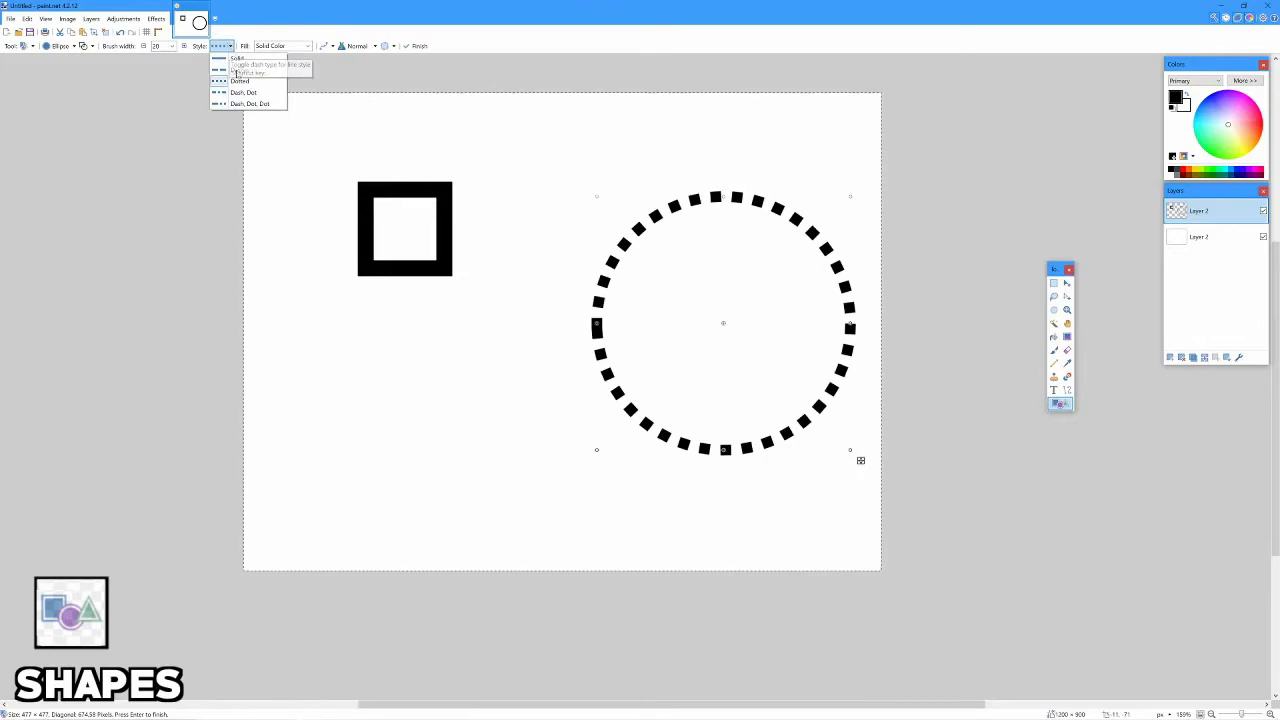
left_click(250, 104)
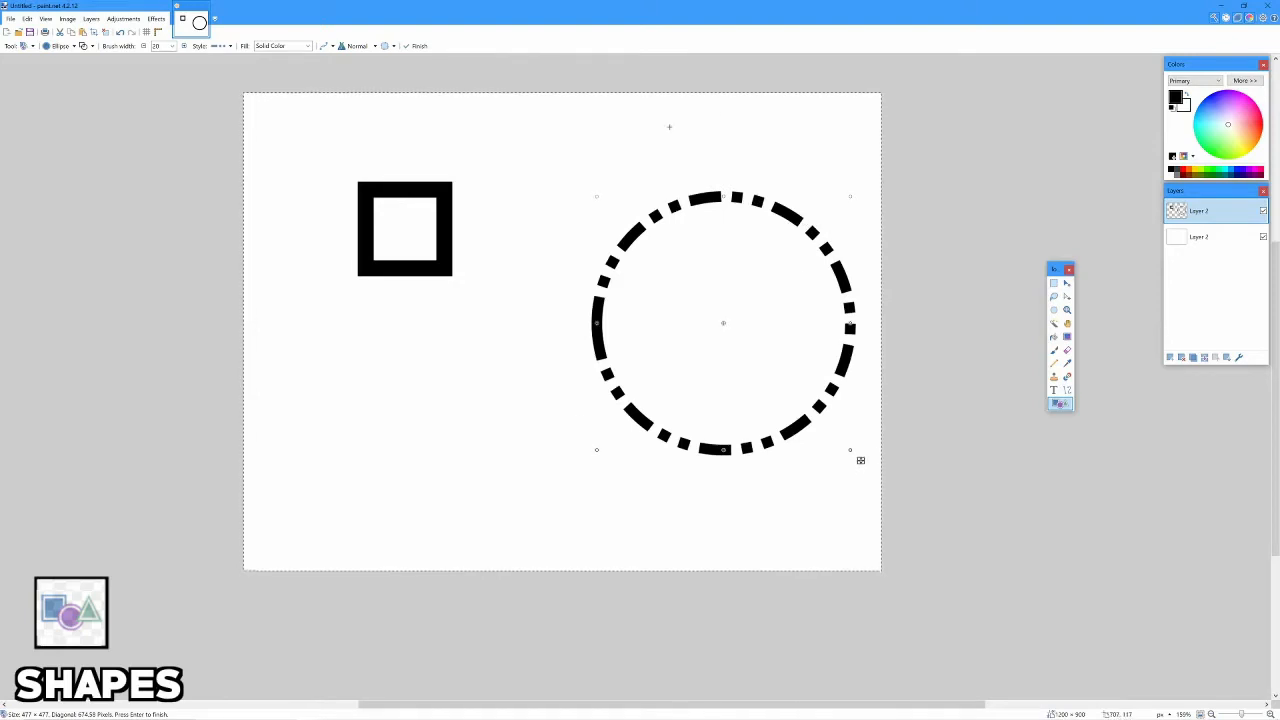
left_click(229, 47)
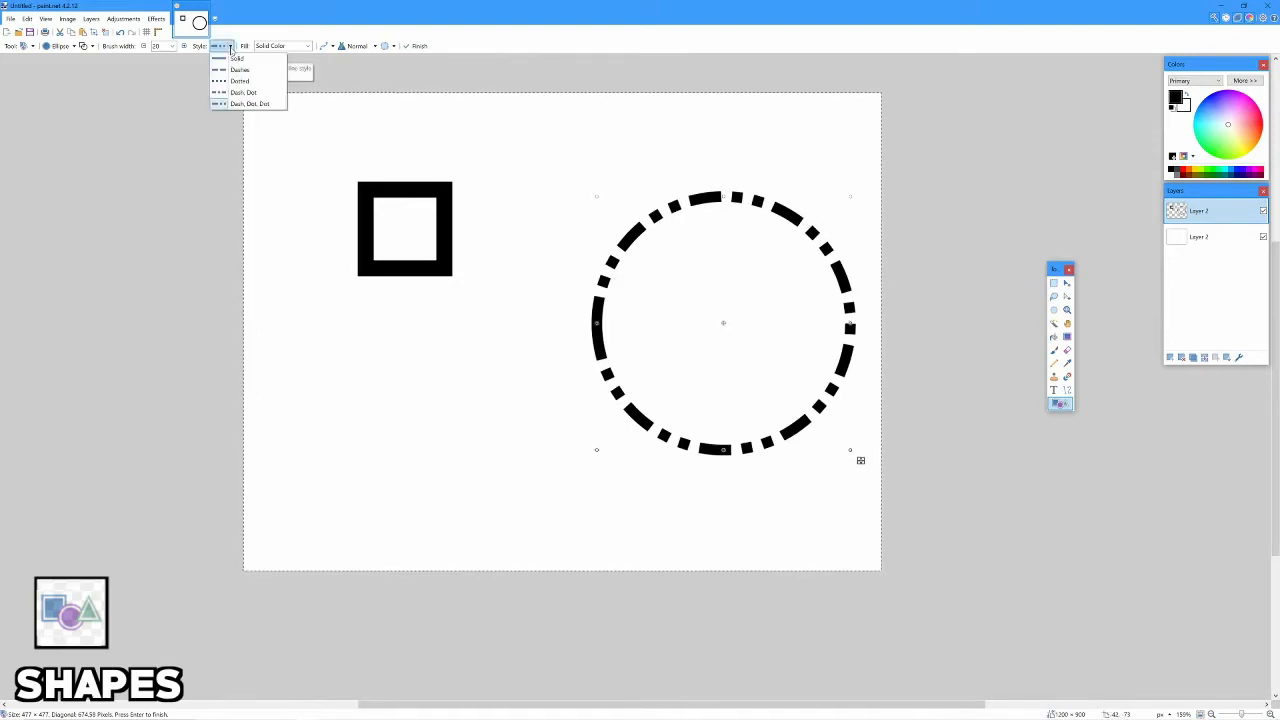
left_click(224, 59)
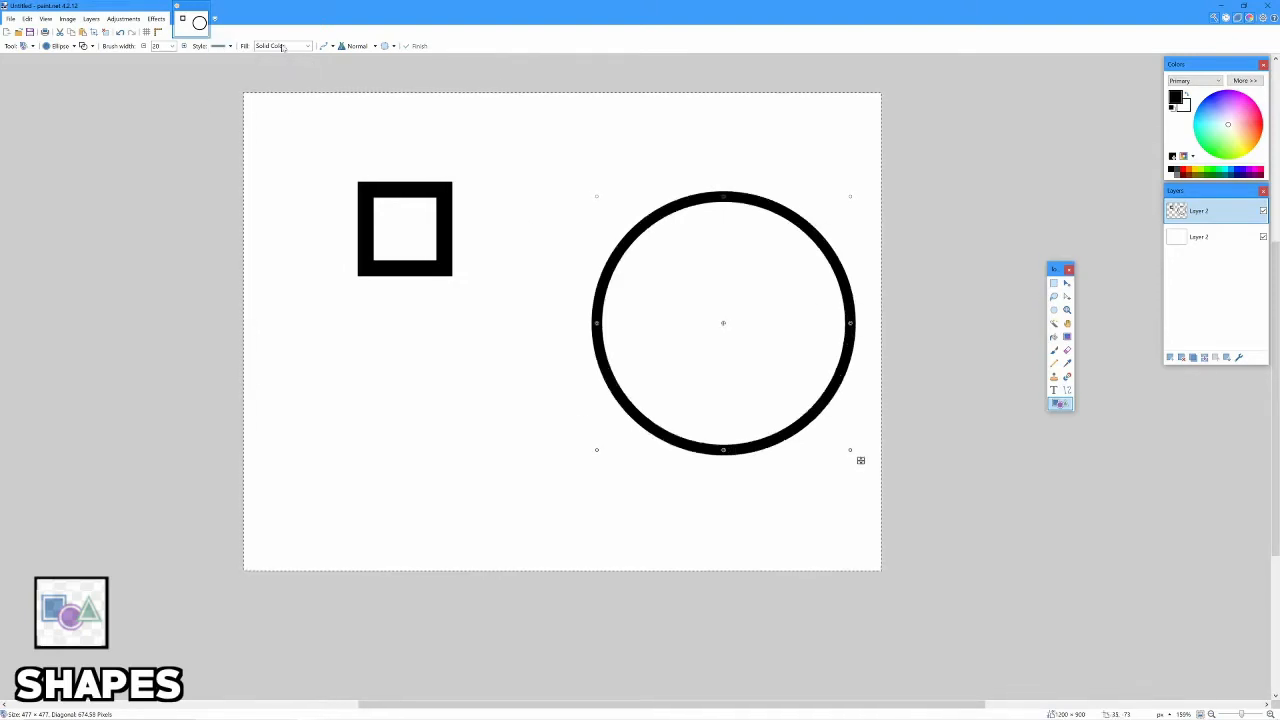
Try the Diagonal Cross, Percent 70 and Large Confetti fills on the circle outline, and return it to Solid Color
left_click(309, 47)
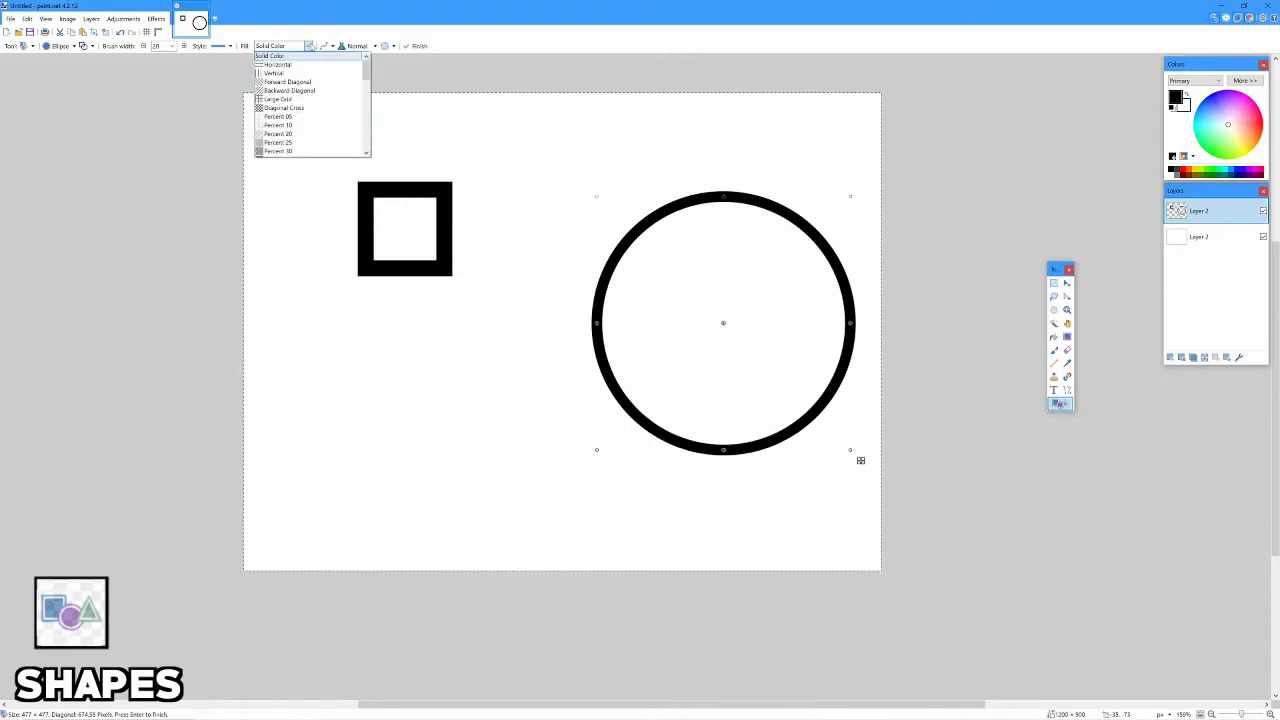
left_click(300, 108)
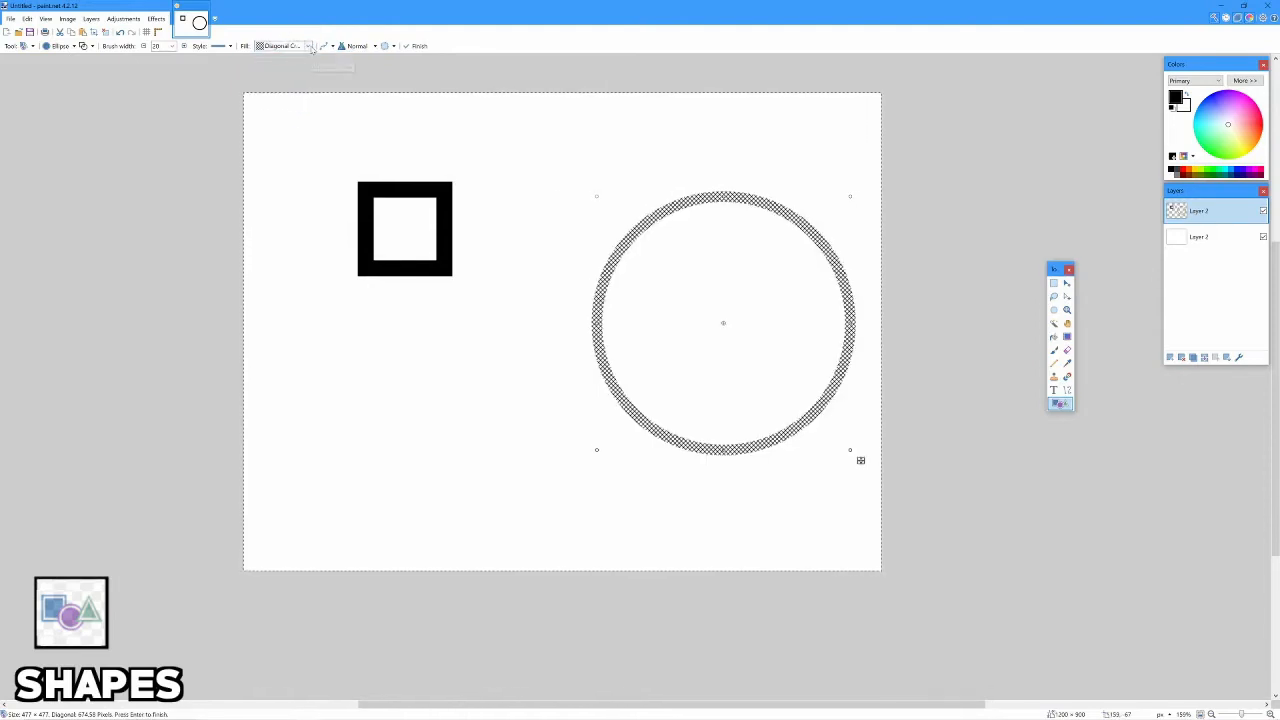
left_click(310, 46)
left_click(300, 133)
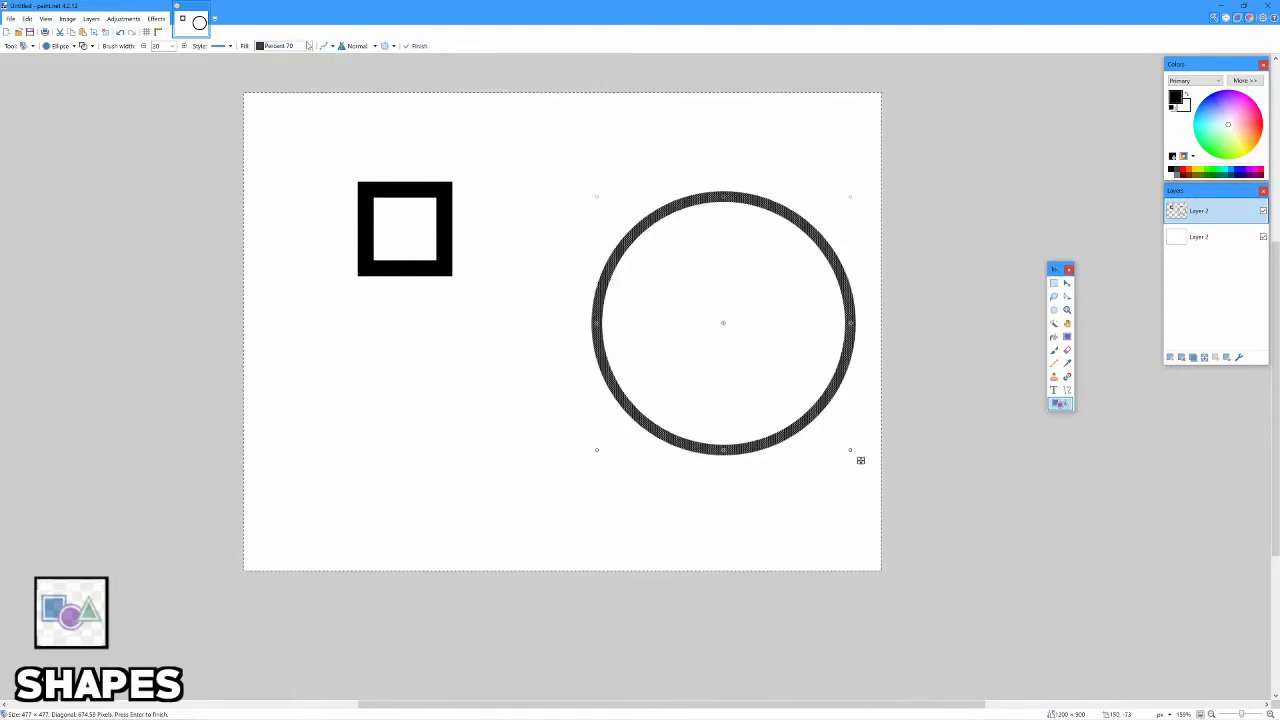
left_click(308, 46)
scroll(290, 100, "down", 3)
left_click(281, 131)
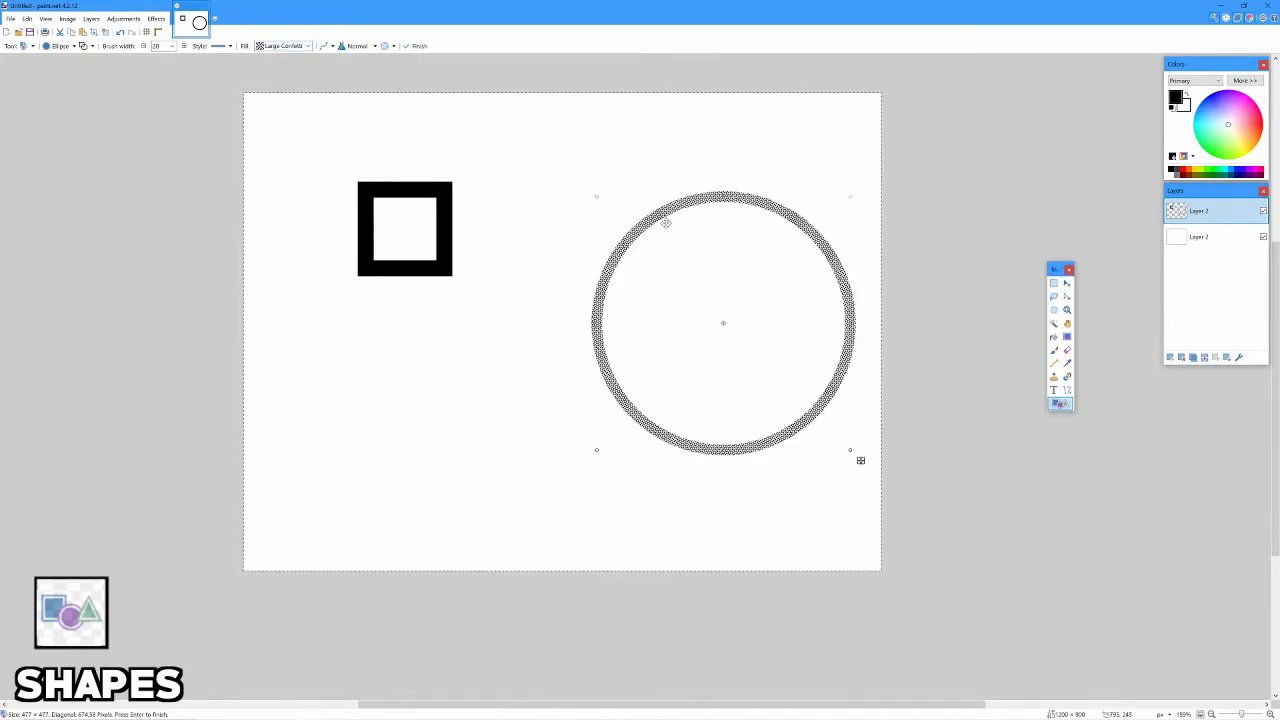
left_click(306, 47)
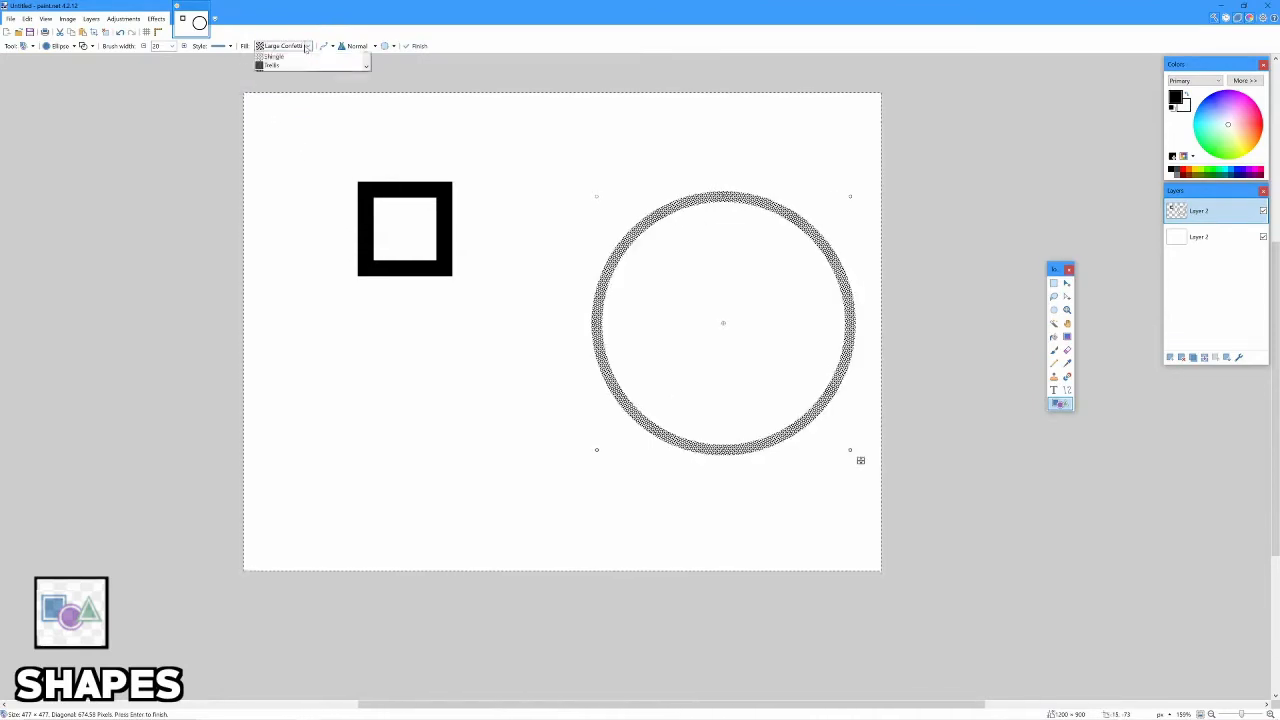
left_click(300, 56)
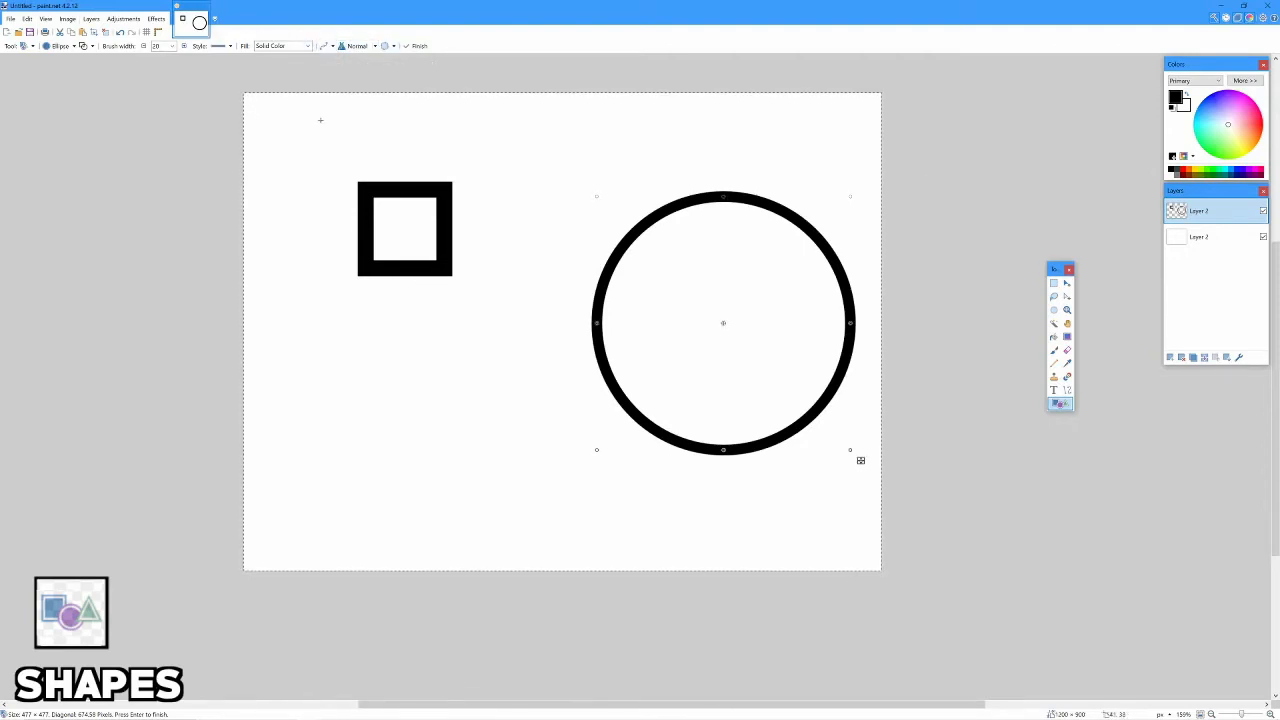
Finish the circle, then draw and finish a Gear shape about 162 × 145 px below the square
left_click(62, 46)
left_click(66, 47)
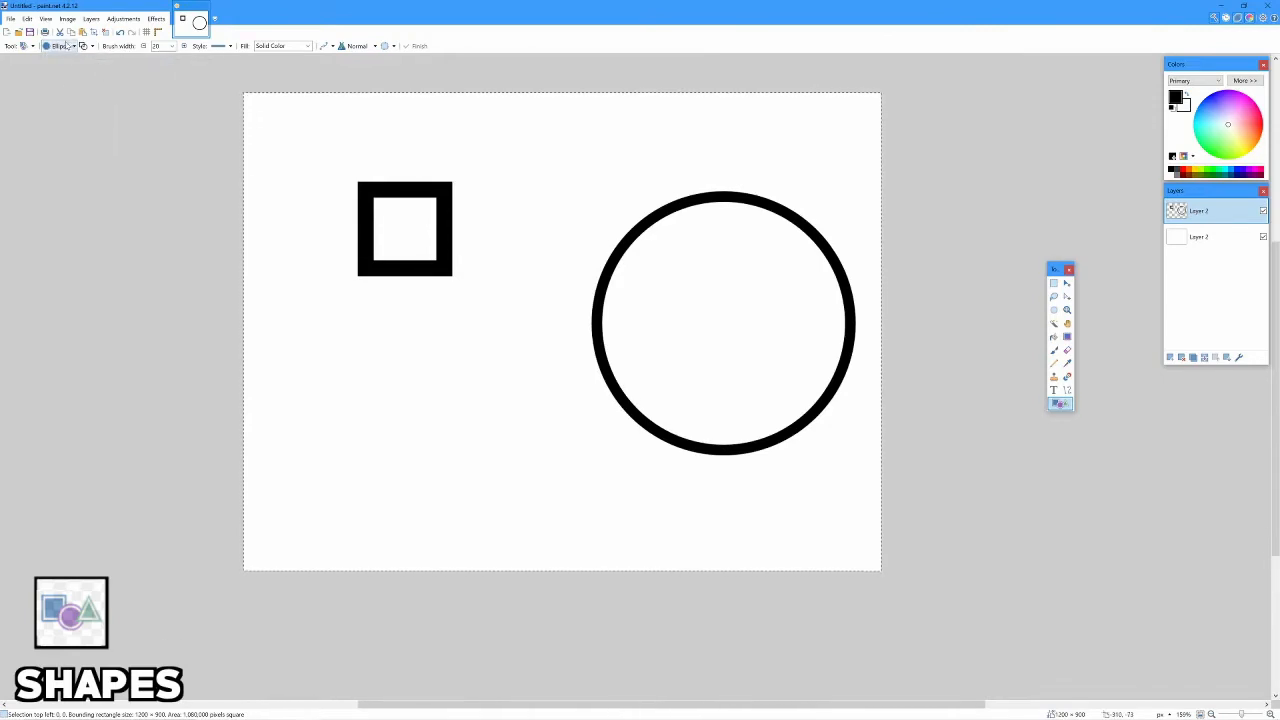
left_click(66, 47)
left_click(68, 46)
left_click(68, 46)
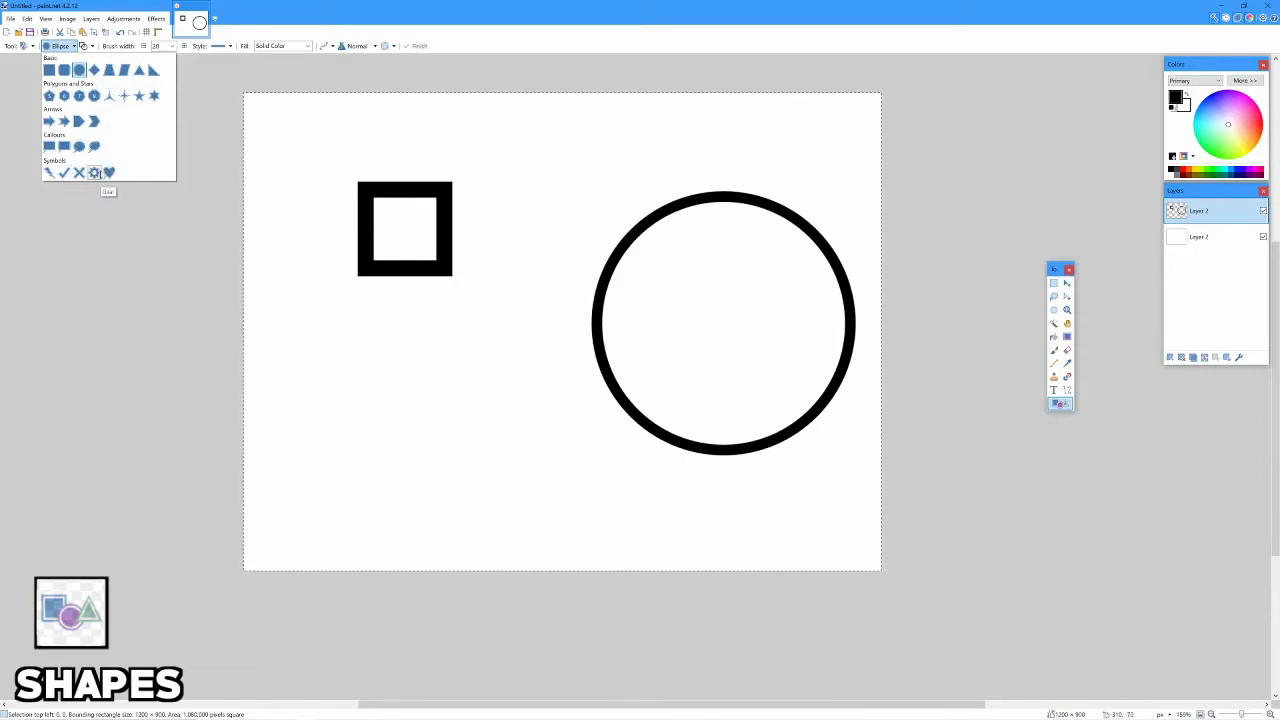
left_click(94, 172)
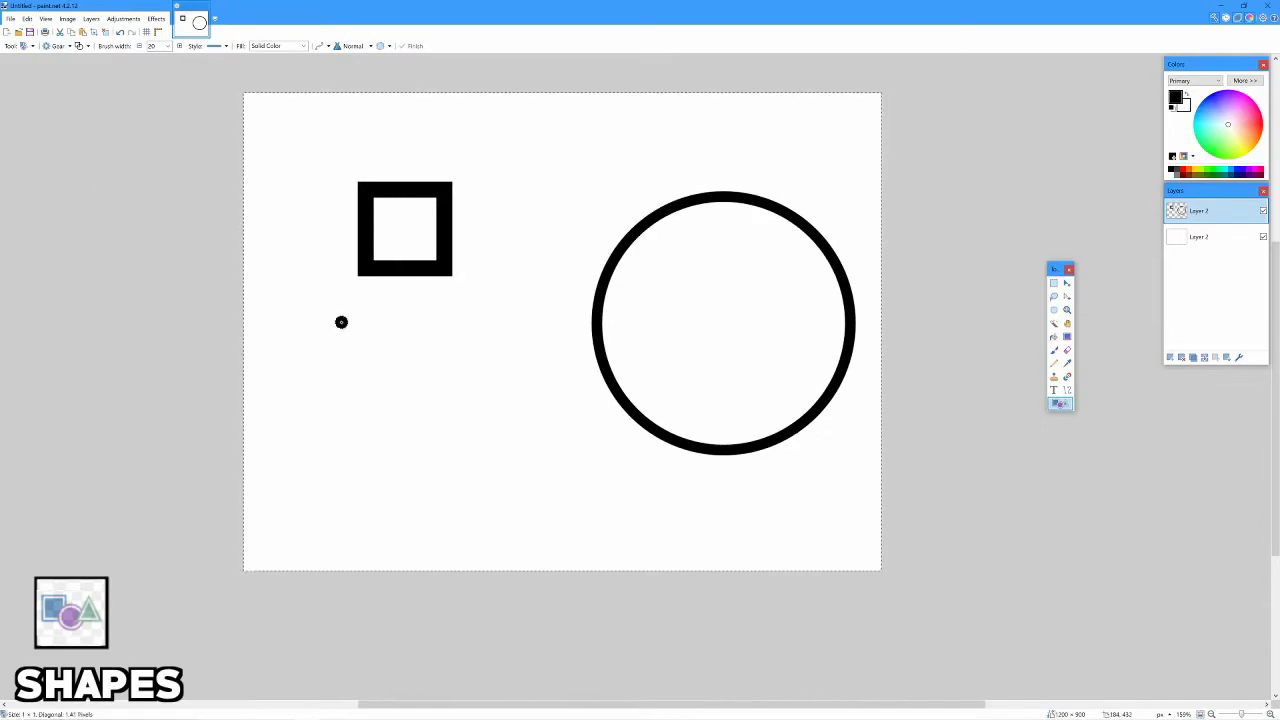
left_click_drag(338, 318, 427, 398)
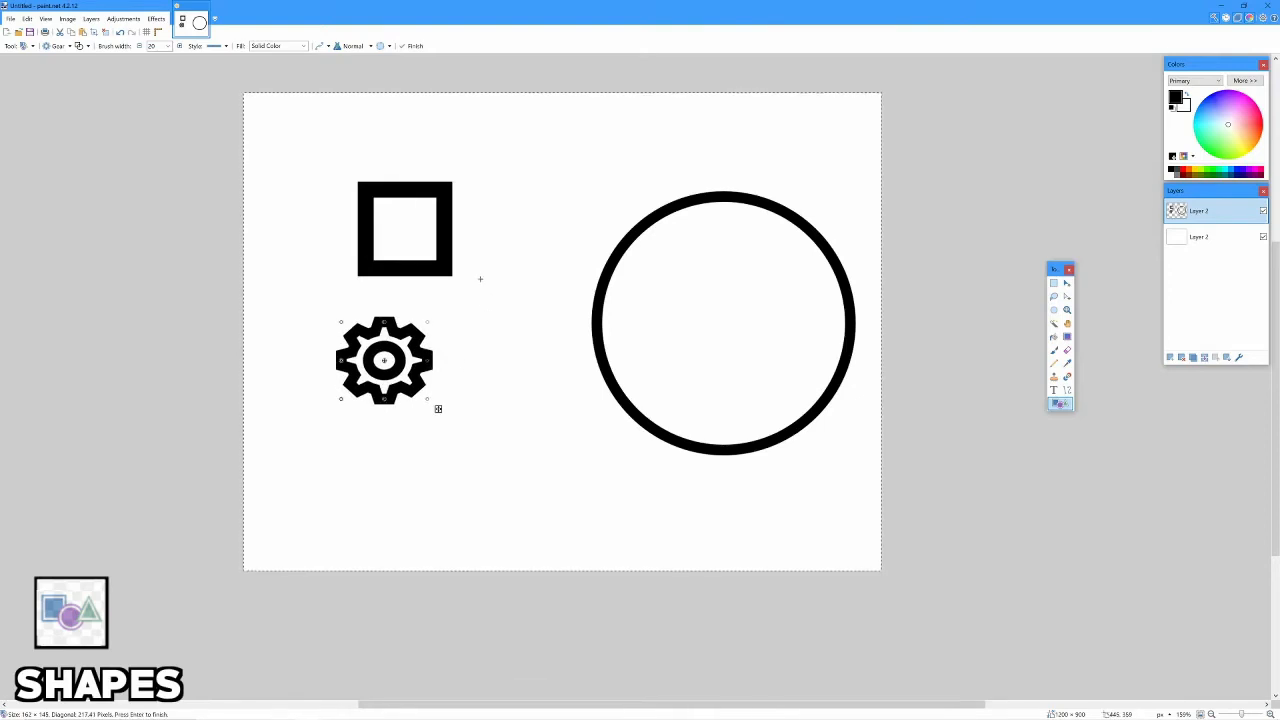
key("Return")
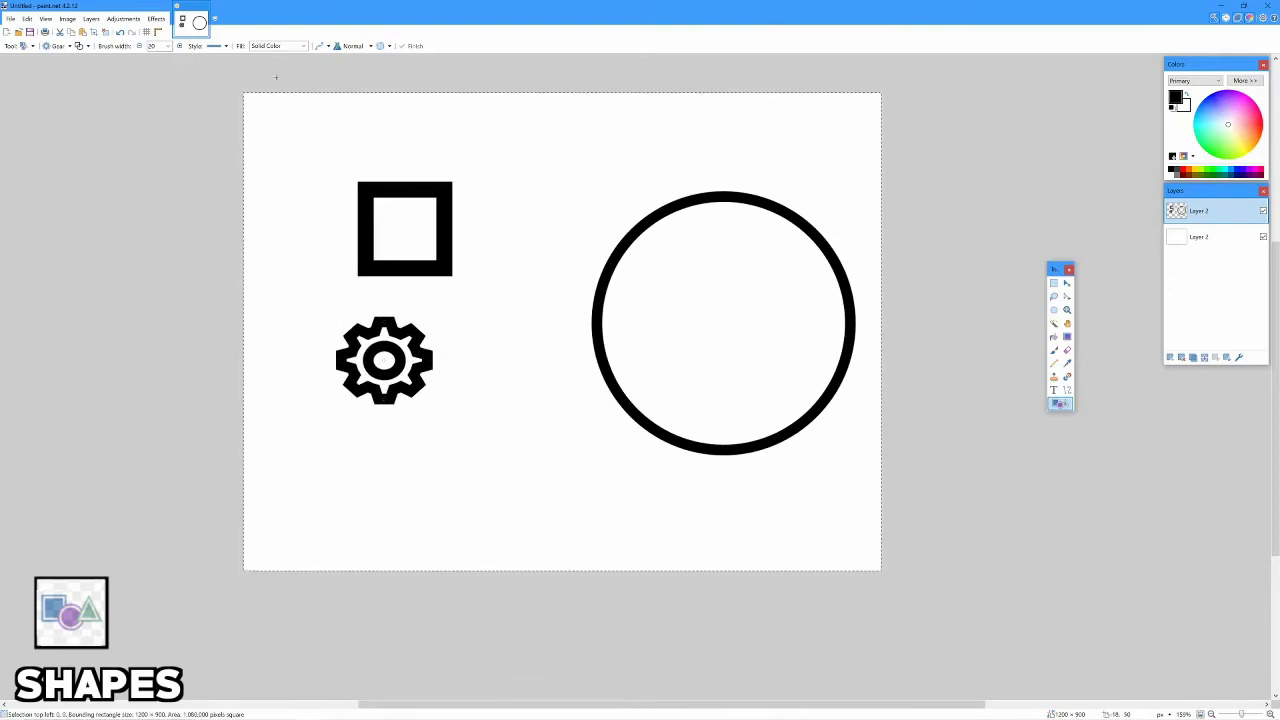
Using the Line/Curve tool, draw a vertical line about 507 px long between the gear and the circle
left_click(1068, 393)
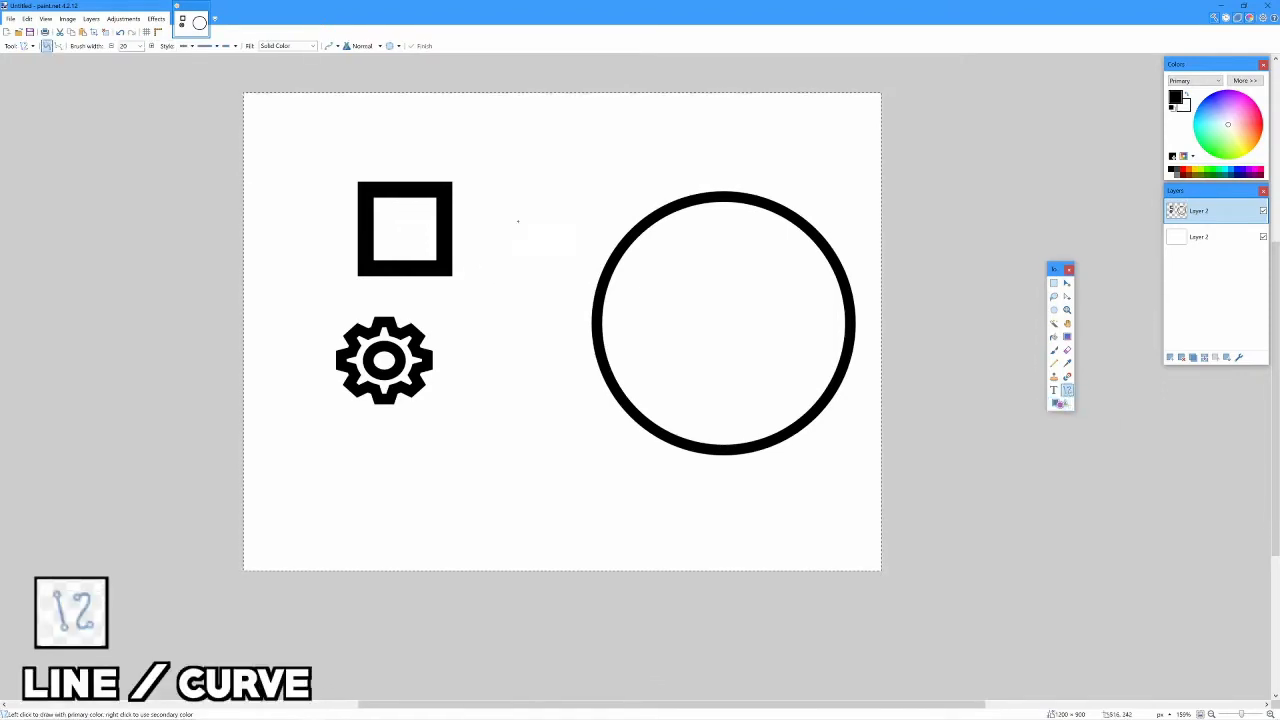
mouse_move(517, 220)
left_mouse_down()
mouse_move(514, 480)
mouse_move(707, 229)
mouse_move(363, 509)
mouse_move(740, 354)
mouse_move(497, 423)
mouse_move(349, 143)
mouse_move(734, 429)
mouse_move(391, 149)
mouse_move(443, 480)
mouse_move(707, 157)
mouse_move(380, 143)
mouse_move(774, 432)
mouse_move(280, 340)
mouse_move(645, 370)
mouse_move(617, 343)
mouse_move(592, 241)
mouse_move(386, 262)
mouse_move(571, 306)
mouse_move(506, 397)
mouse_move(532, 410)
left_mouse_up()
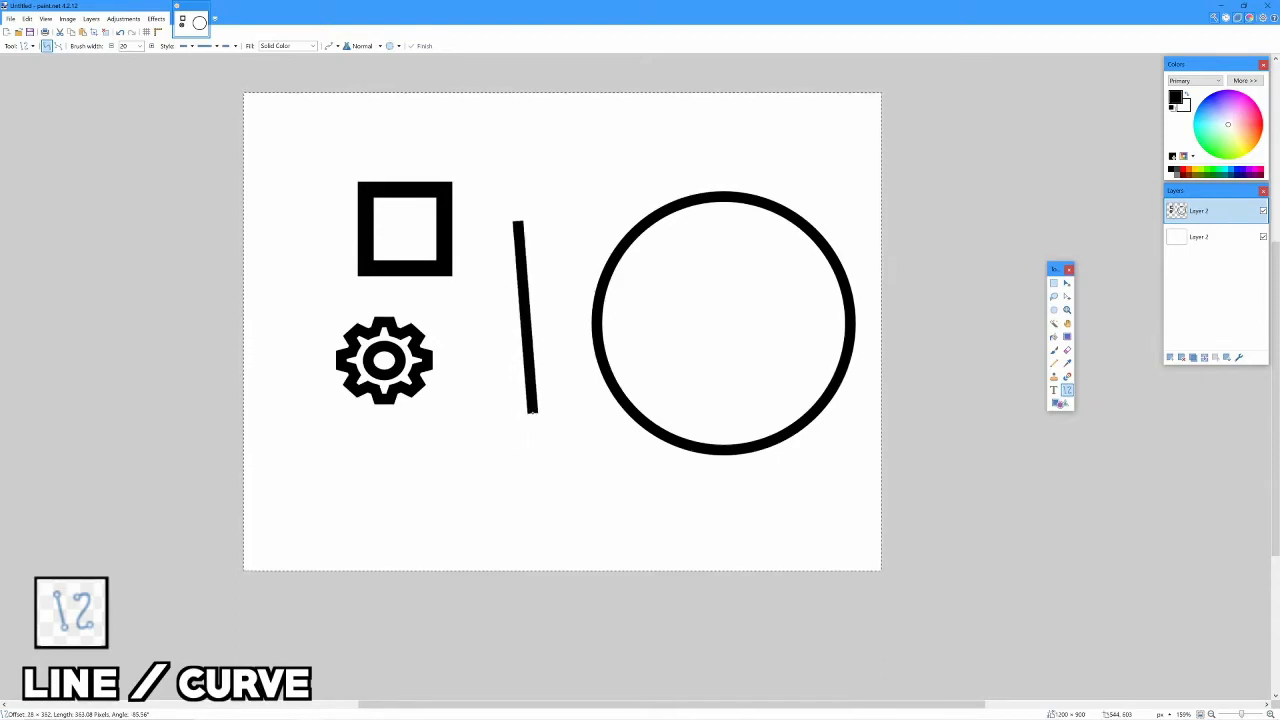
key("shift")
mouse_move(532, 412)
left_mouse_down()
mouse_move(643, 362)
mouse_move(708, 272)
mouse_move(703, 172)
mouse_move(591, 94)
mouse_move(489, 114)
mouse_move(354, 220)
mouse_move(336, 260)
mouse_move(329, 224)
mouse_move(273, 219)
left_mouse_up()
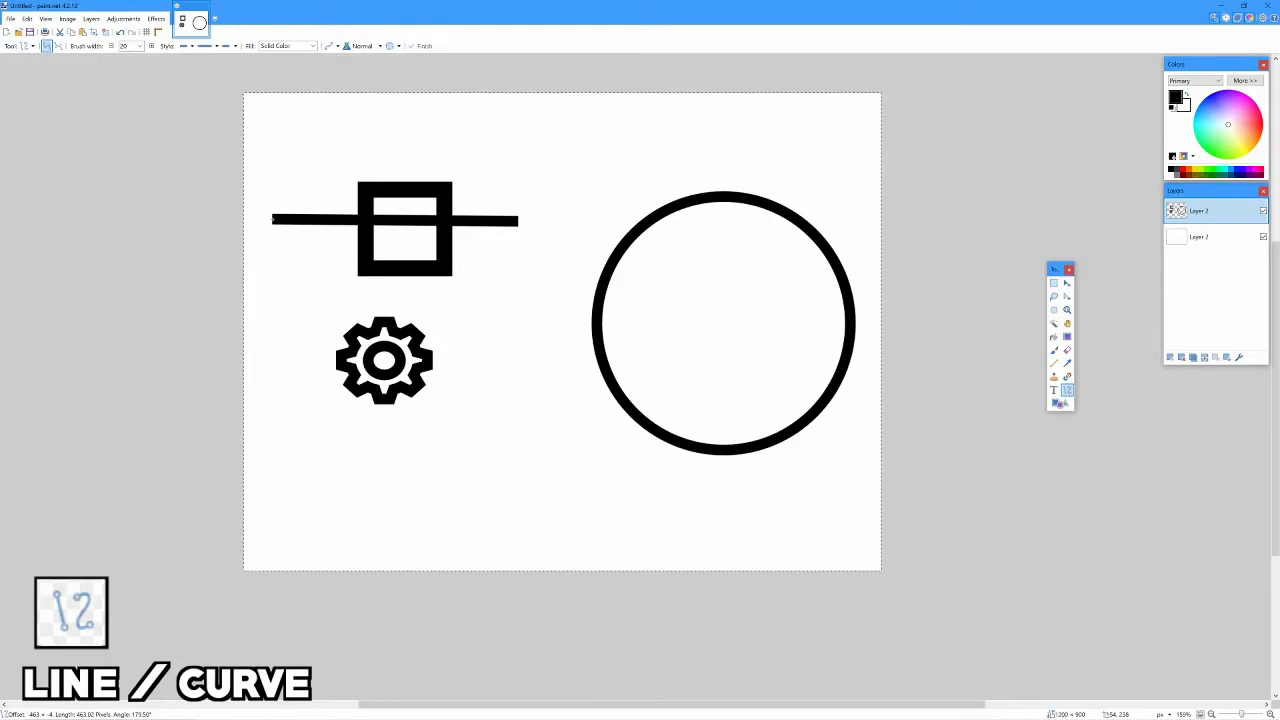
left_click_drag(272, 218, 518, 491)
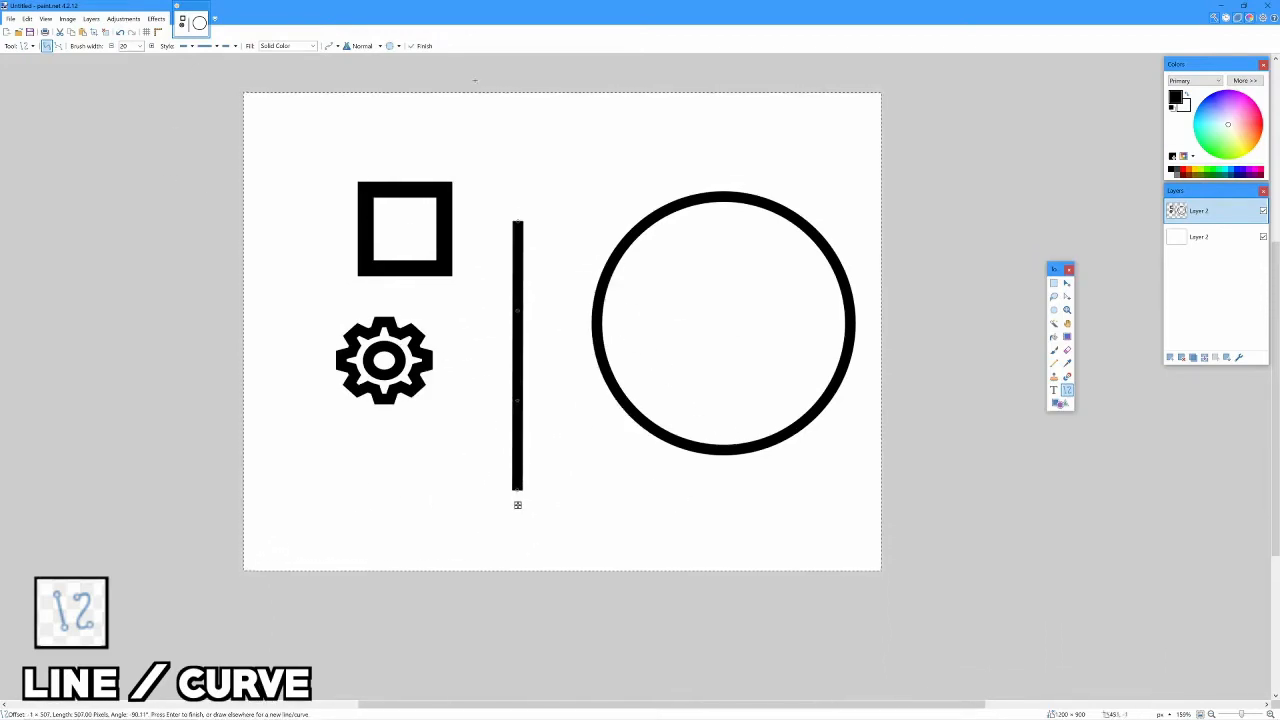
Set the vertical line's brush width to 125, and reduce it to 65
left_click(139, 46)
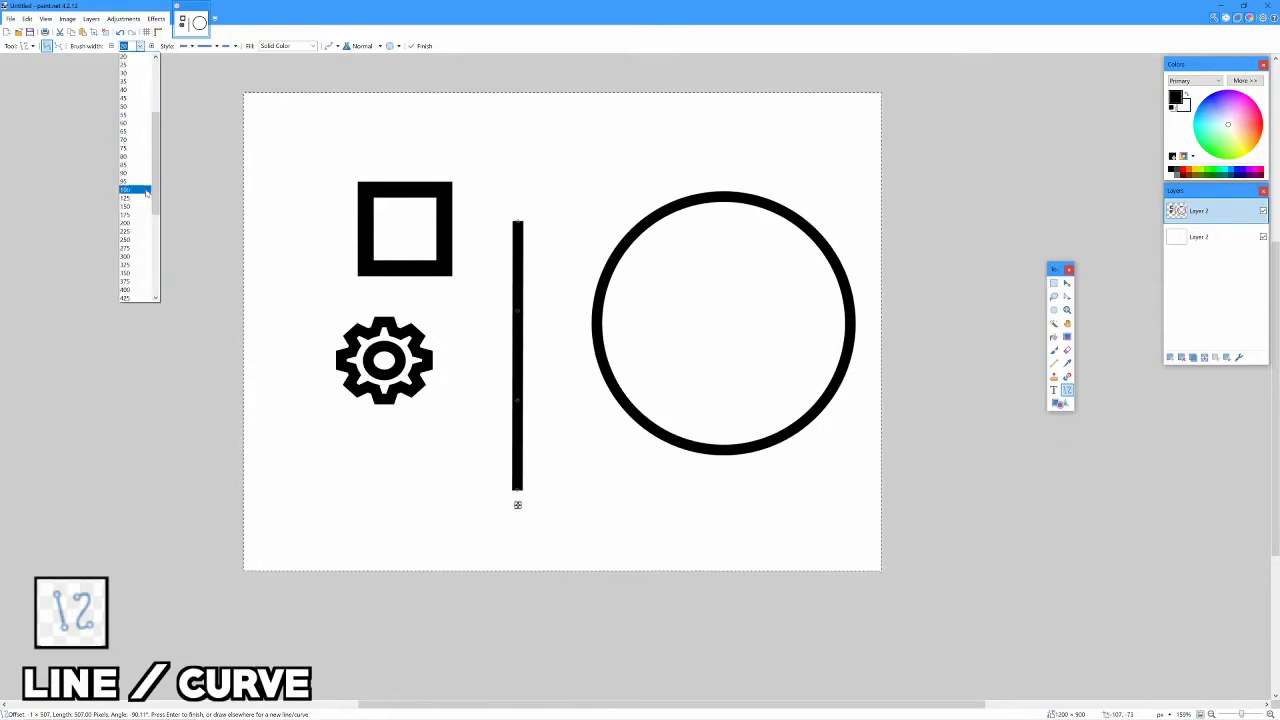
left_click(146, 197)
left_click(139, 46)
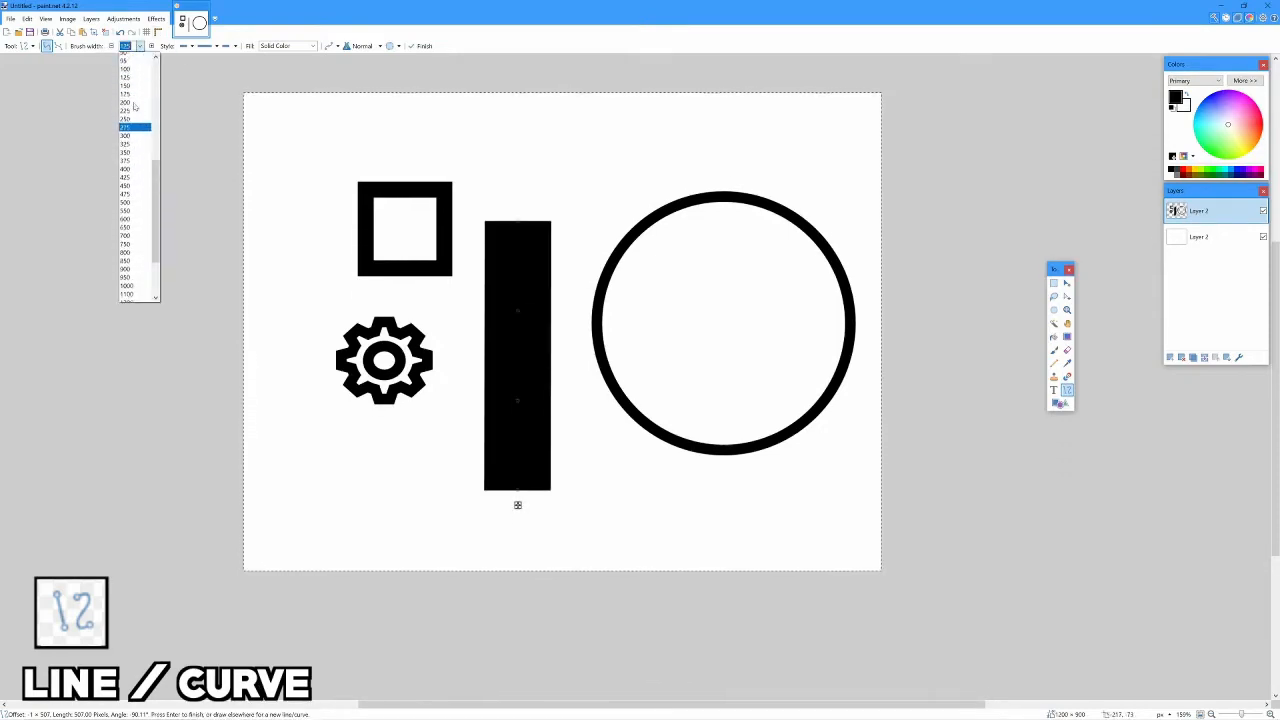
left_click(128, 64)
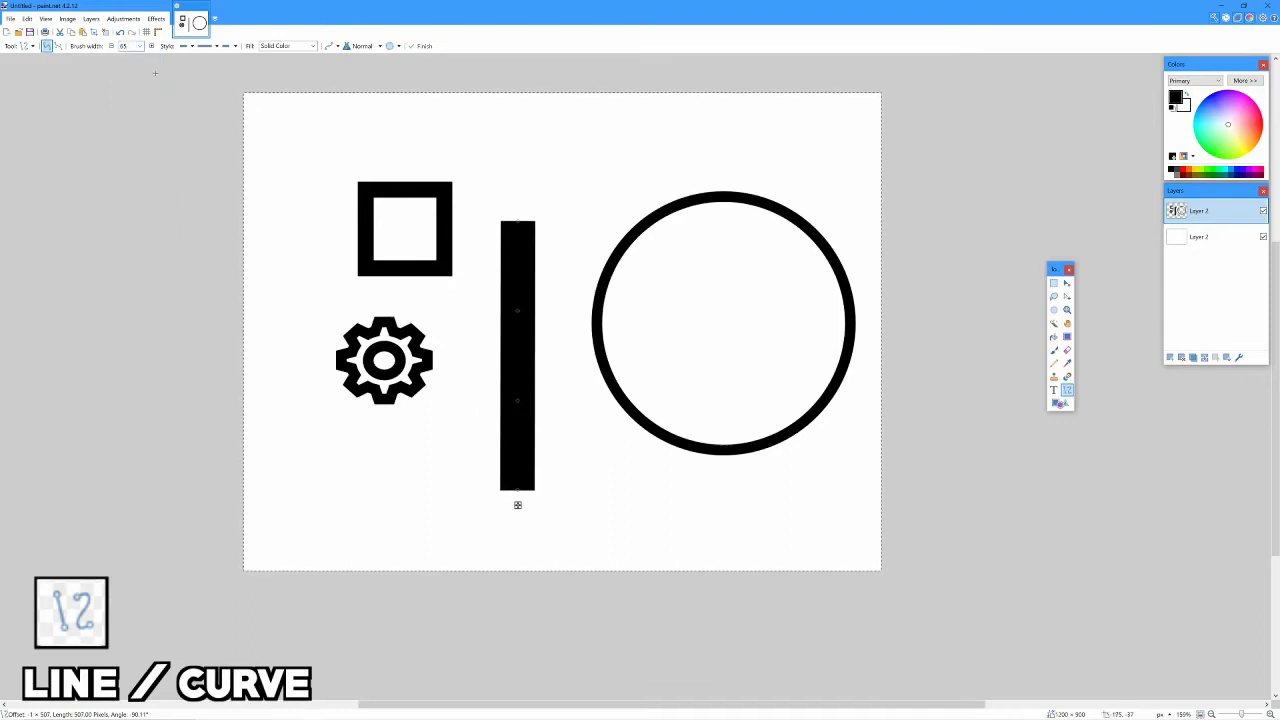
Set the vertical line's brush width to 25, try the Arrow start cap, and make the start cap Rounded
left_click(139, 46)
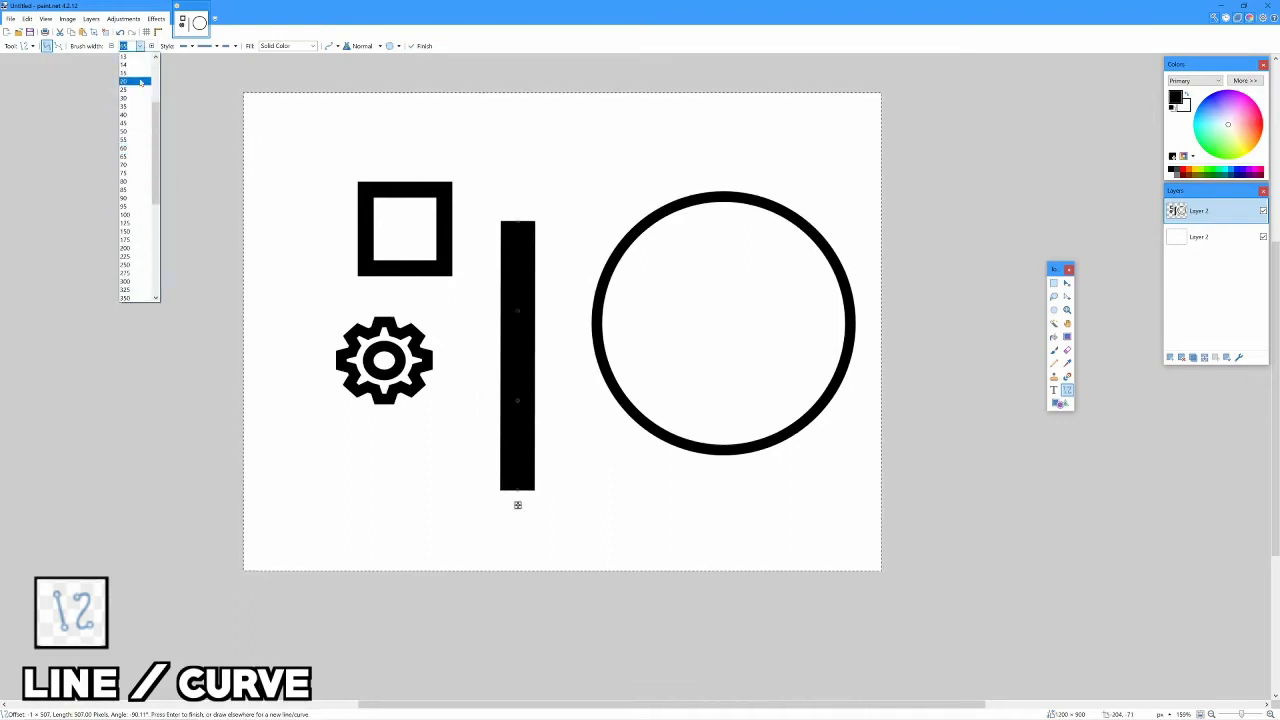
left_click(128, 72)
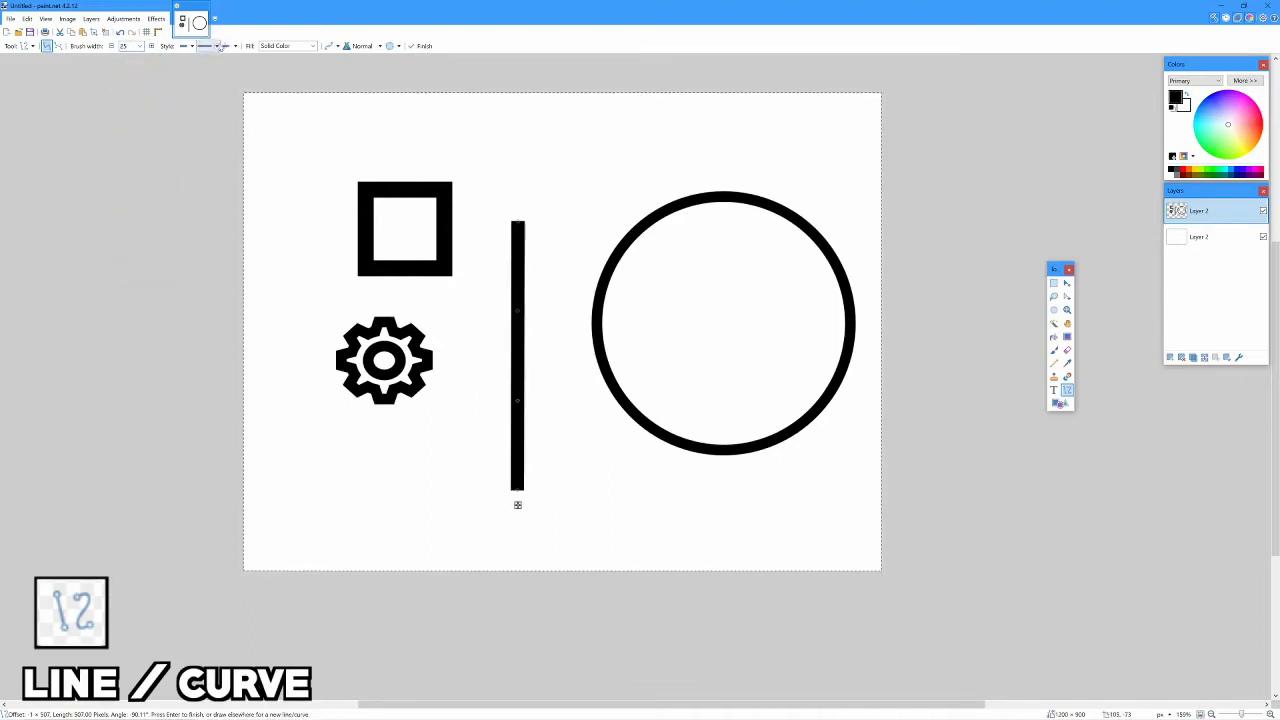
left_click(191, 46)
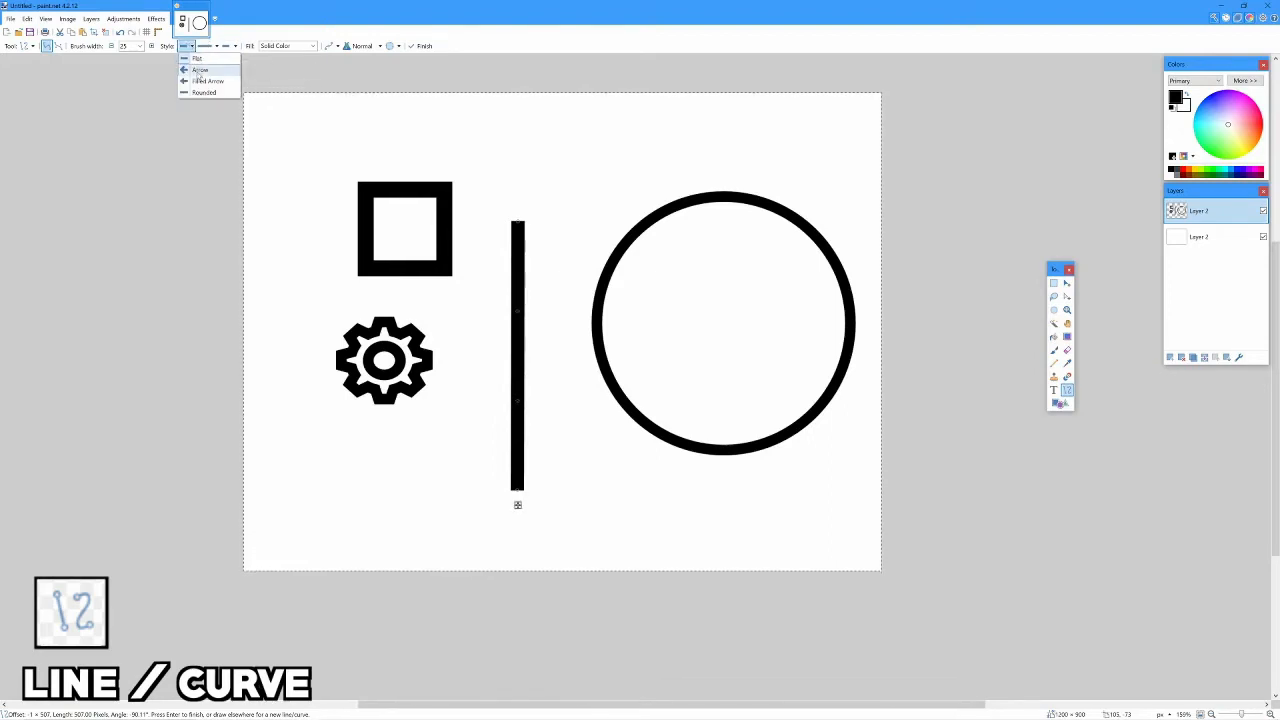
left_click(198, 58)
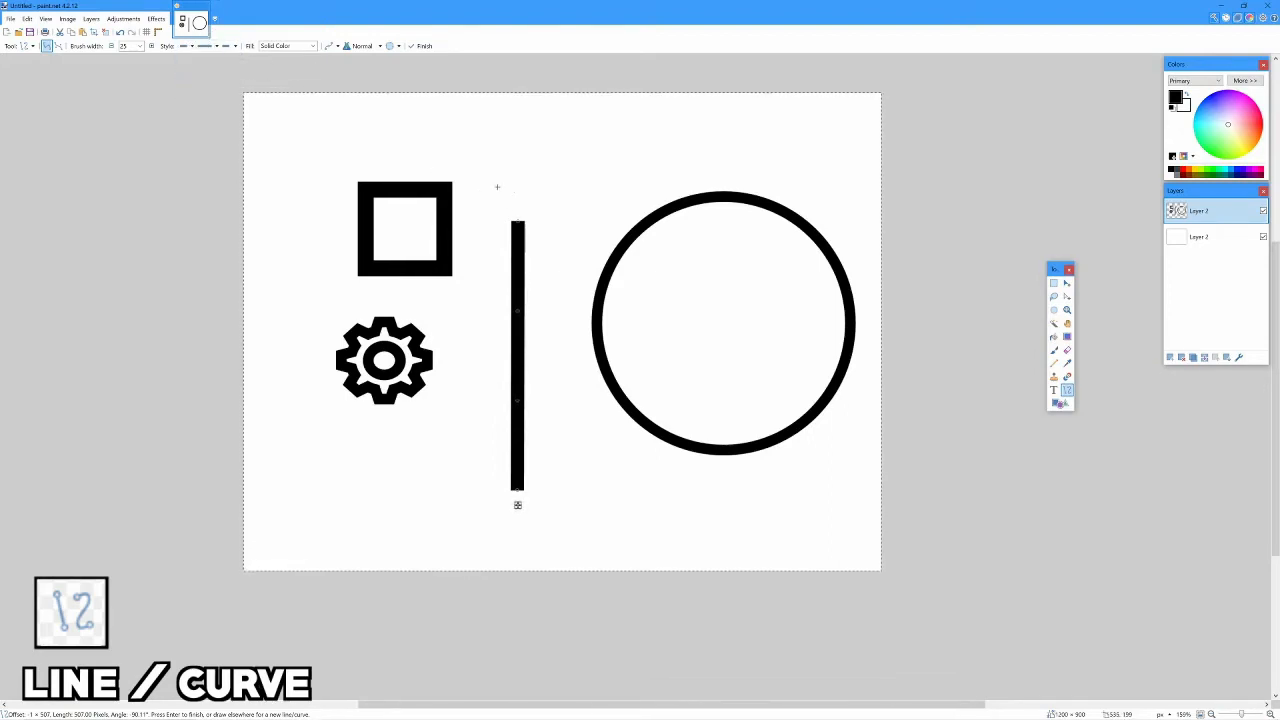
left_click(195, 50)
left_click(191, 66)
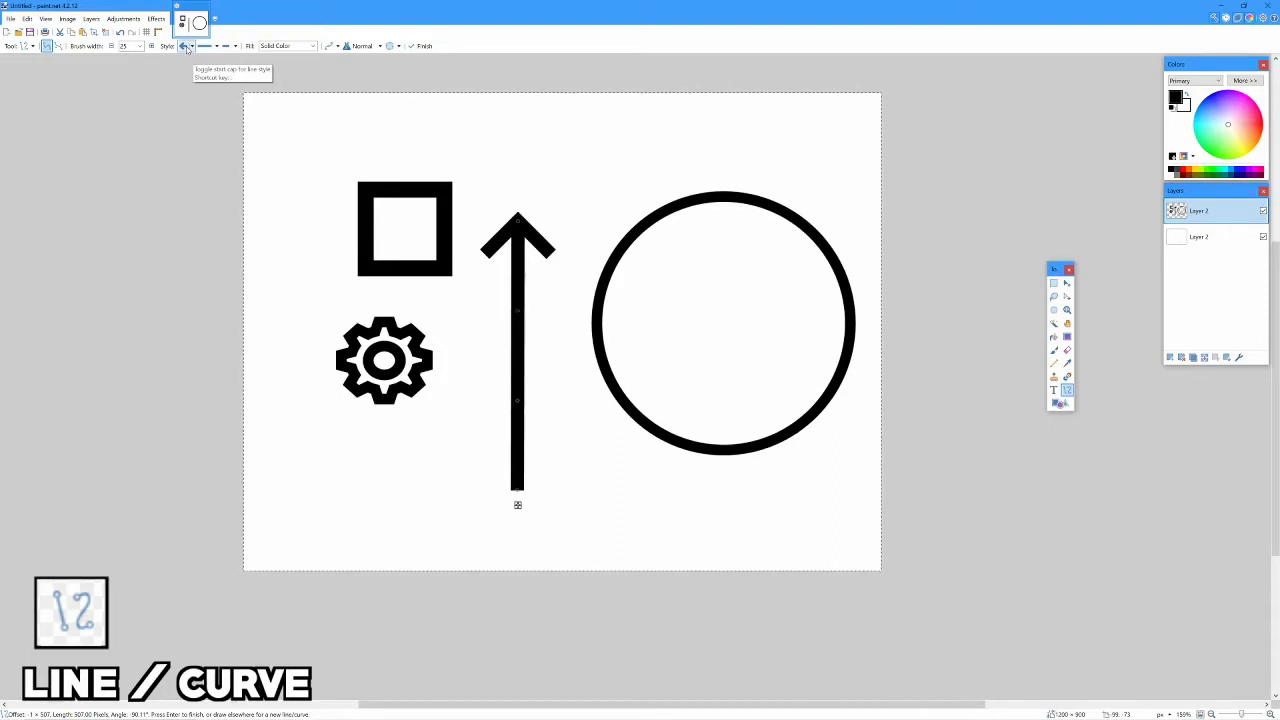
left_click(186, 49)
left_click(186, 49)
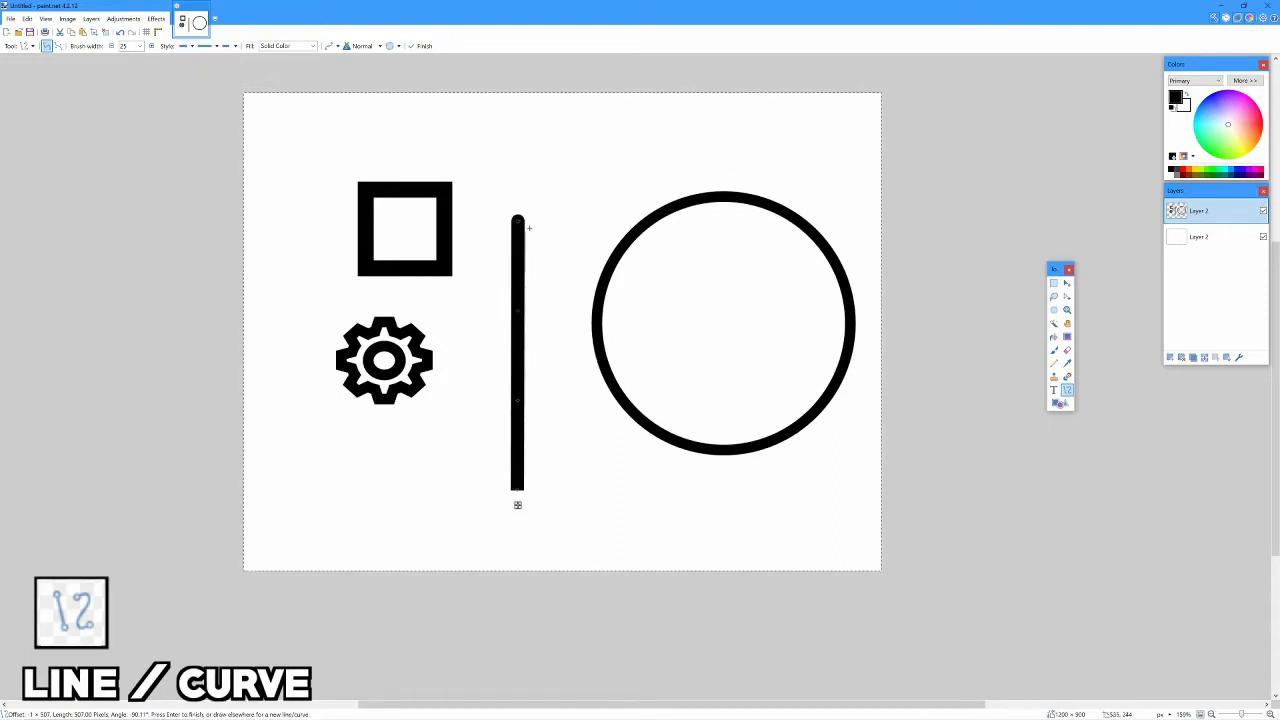
Try the Dashes, Dotted and Dash, Dot styles on the vertical line, and return it to Solid
left_click(215, 47)
left_click(226, 70)
left_click(215, 47)
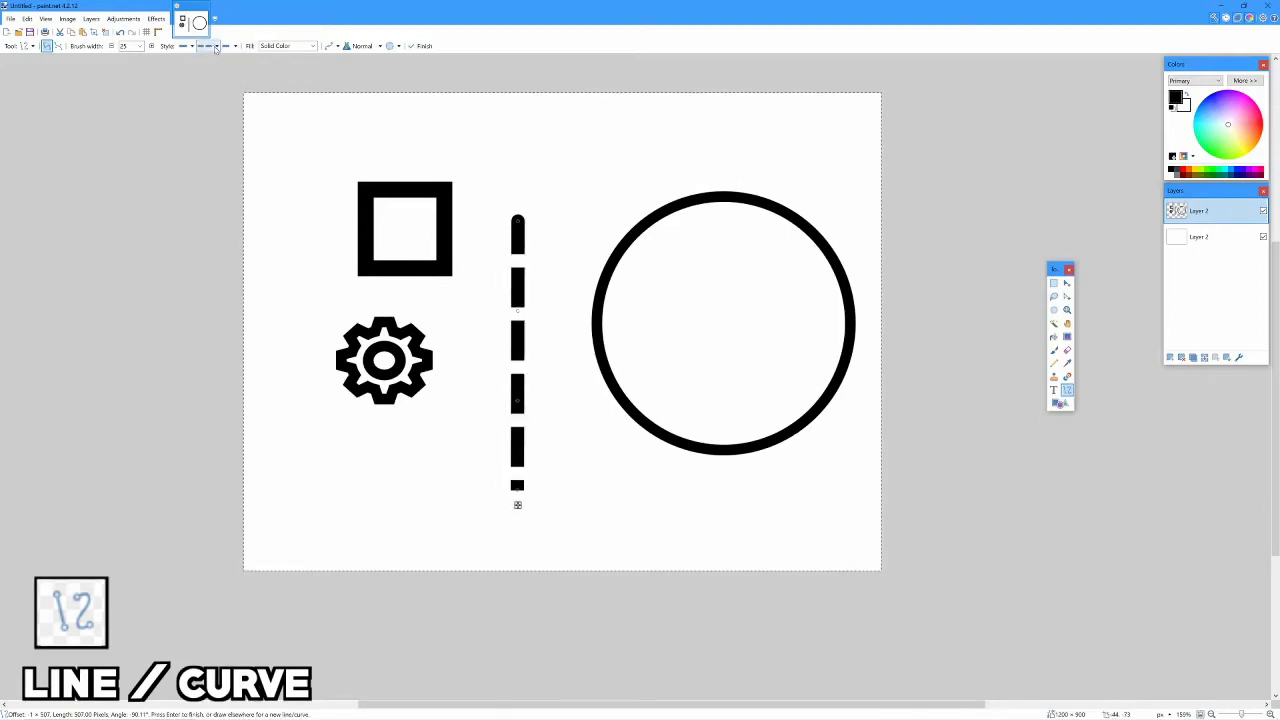
left_click(226, 81)
left_click(215, 47)
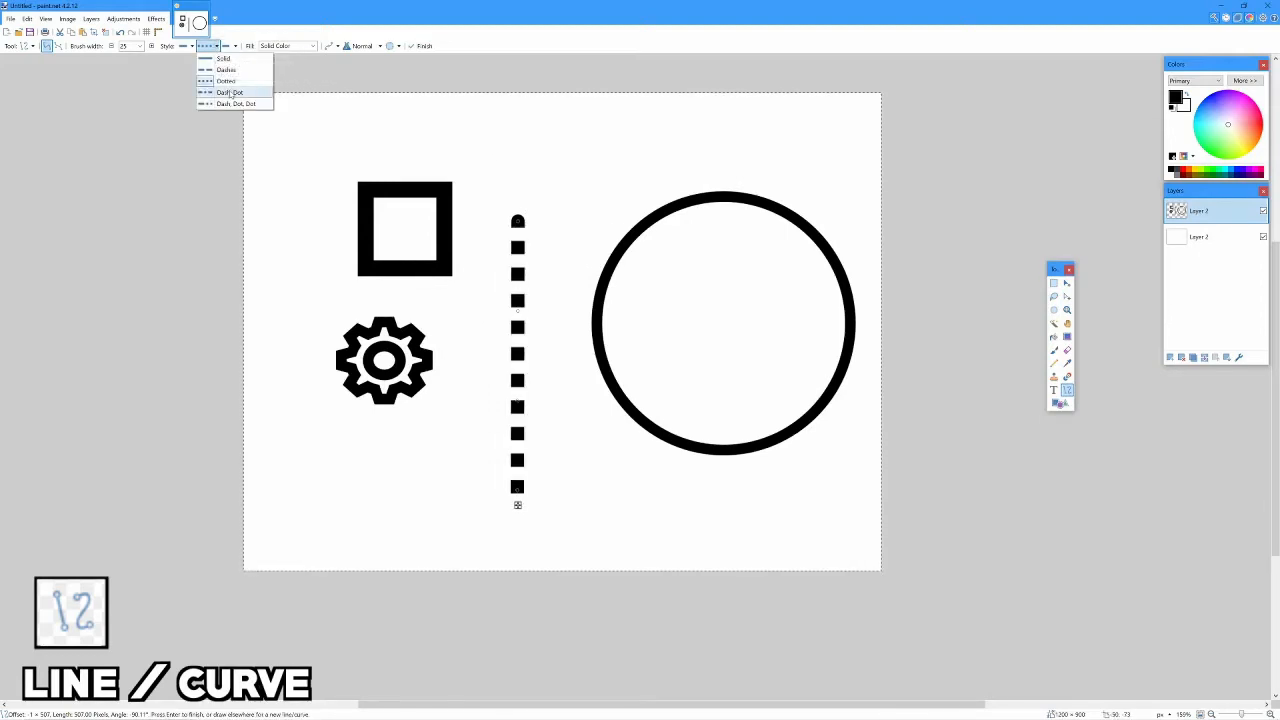
left_click(230, 93)
left_click(215, 47)
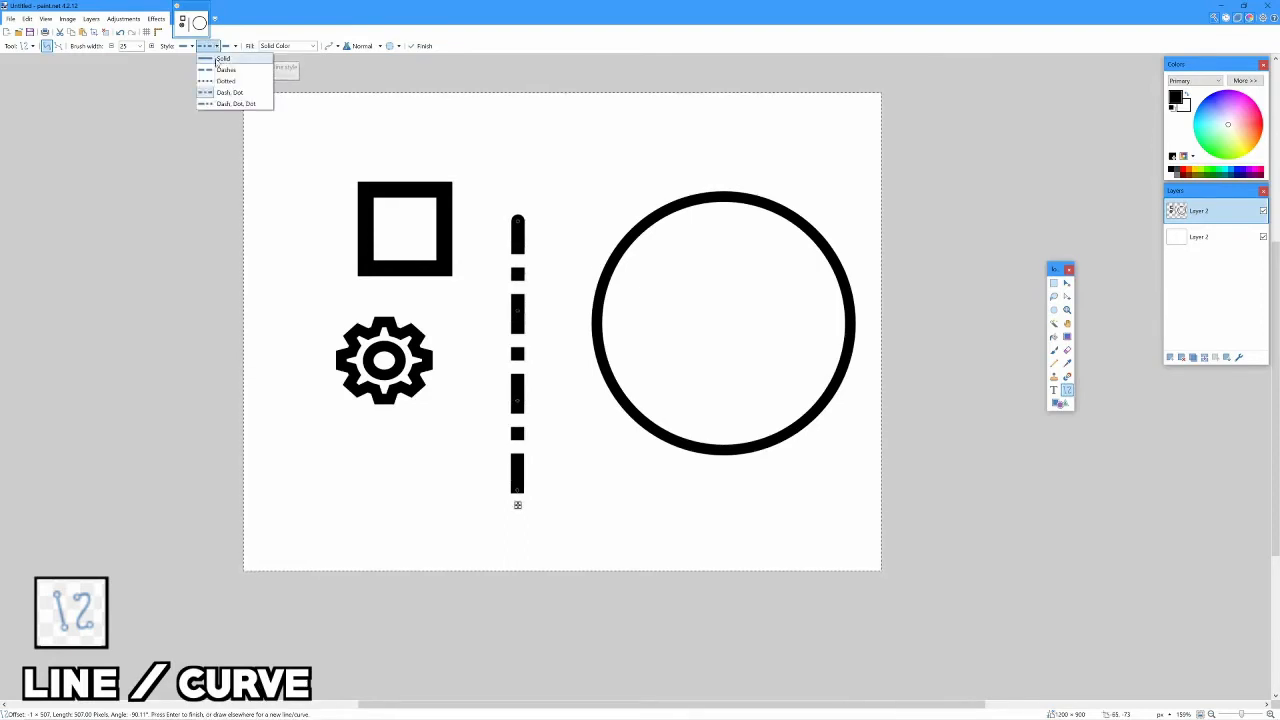
left_click(220, 59)
Try the Arrow and Rounded end caps and the Large Grid fill on the line, and return its fill to Solid Color
left_click(226, 46)
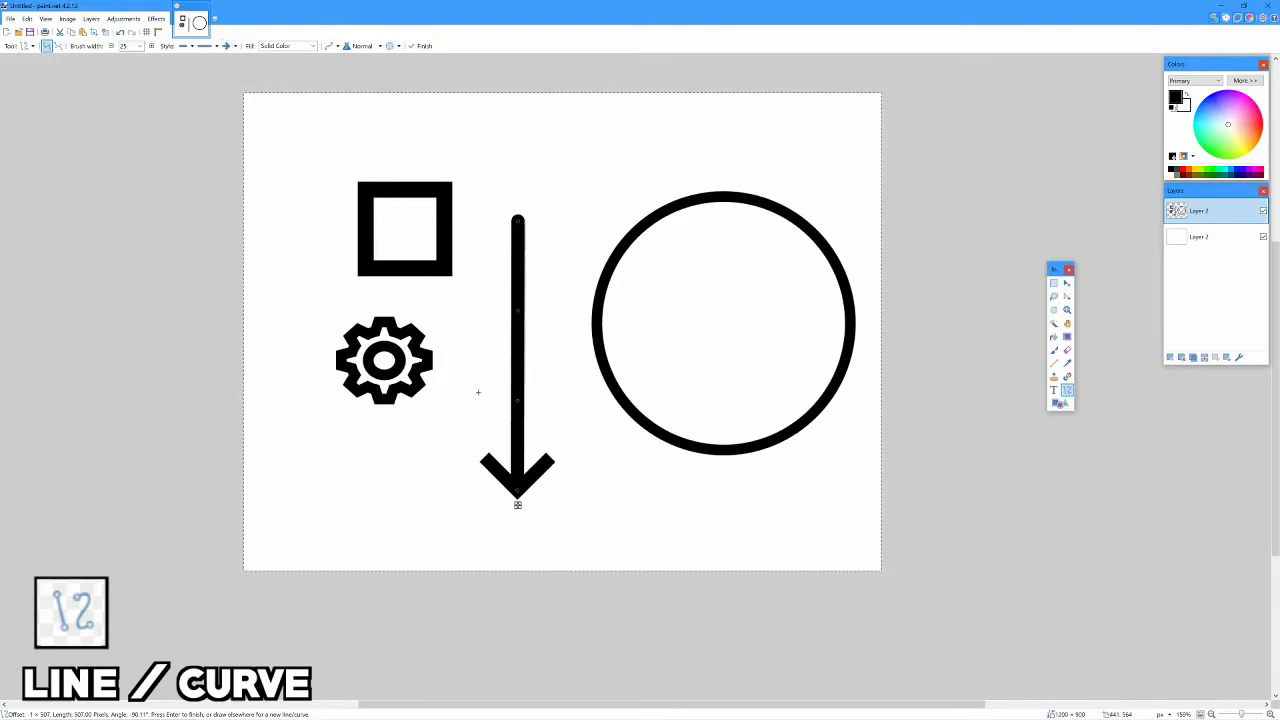
left_click(227, 46)
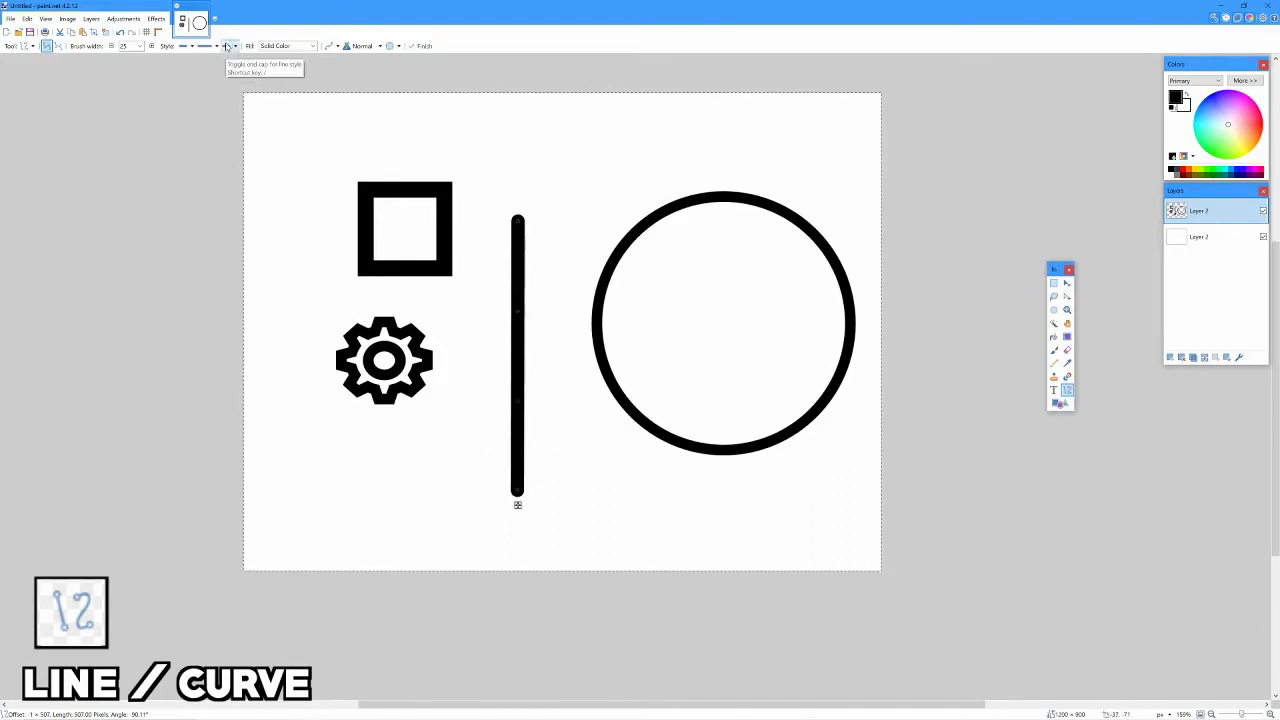
left_click(314, 46)
left_click(300, 103)
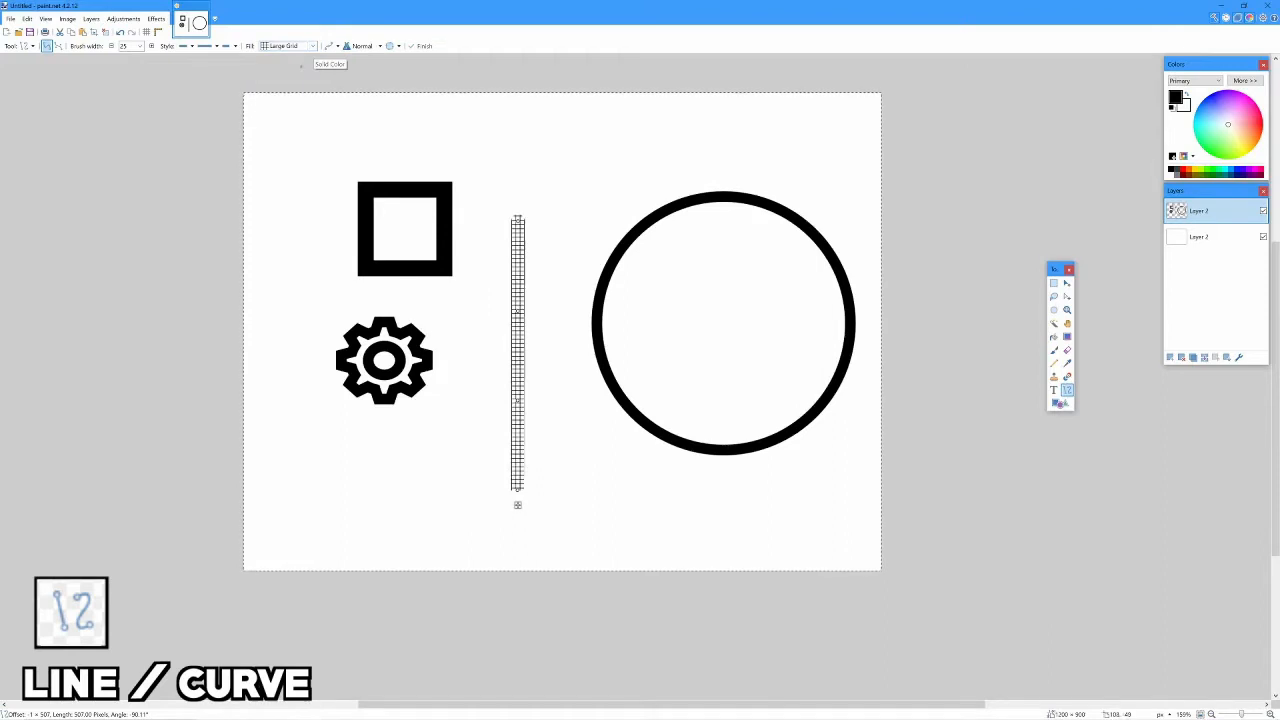
left_click(309, 46)
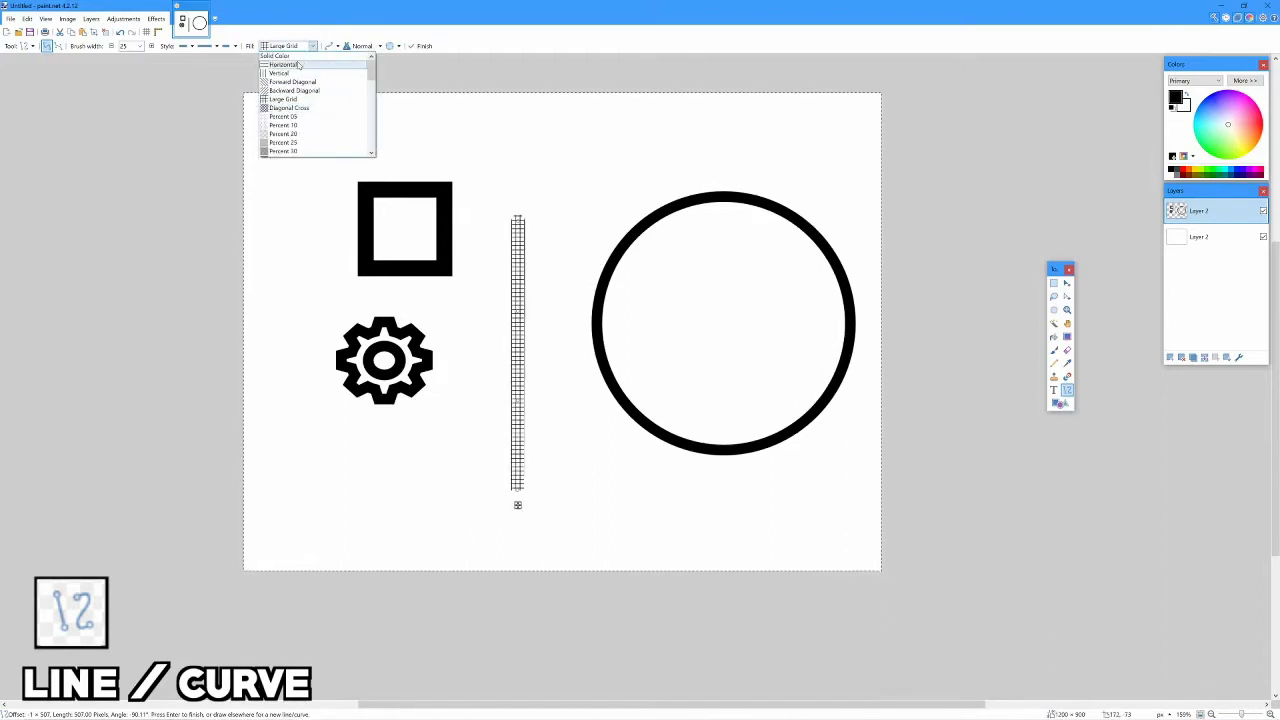
left_click(285, 56)
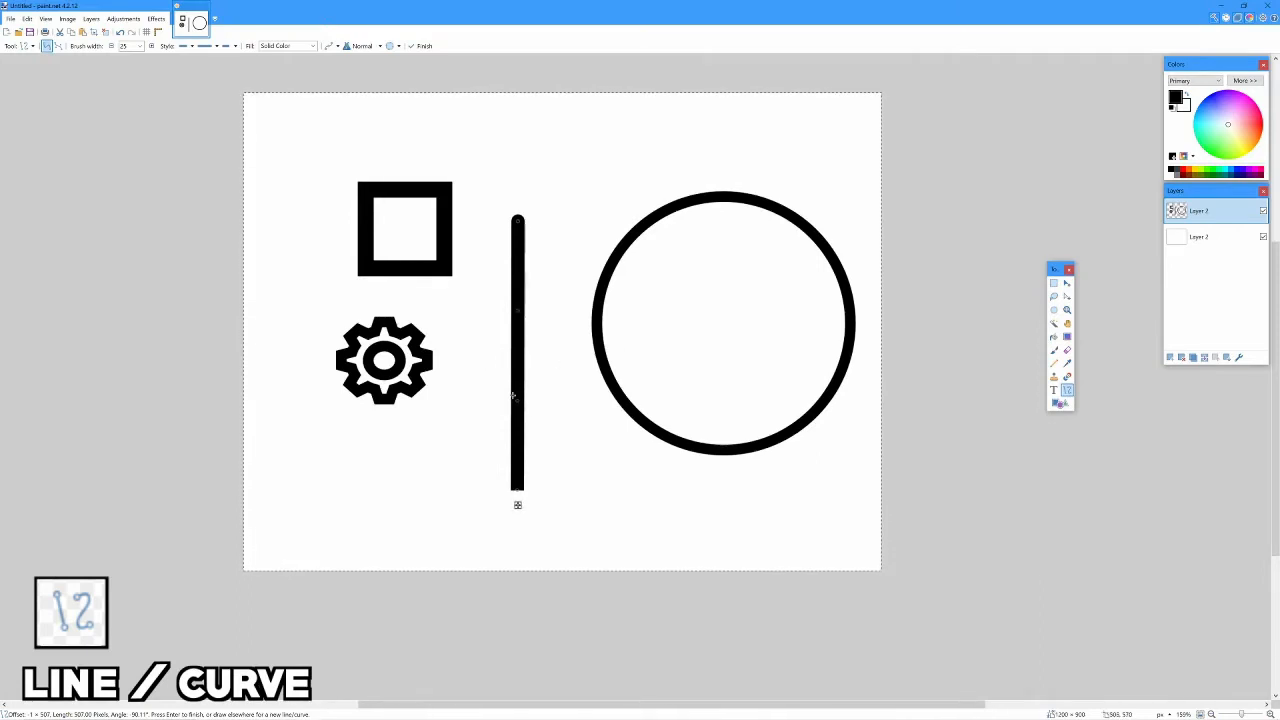
Bend the vertical line into an S-curve by pulling its lower control point toward the circle and its upper one toward the square
left_click_drag(512, 396, 603, 446)
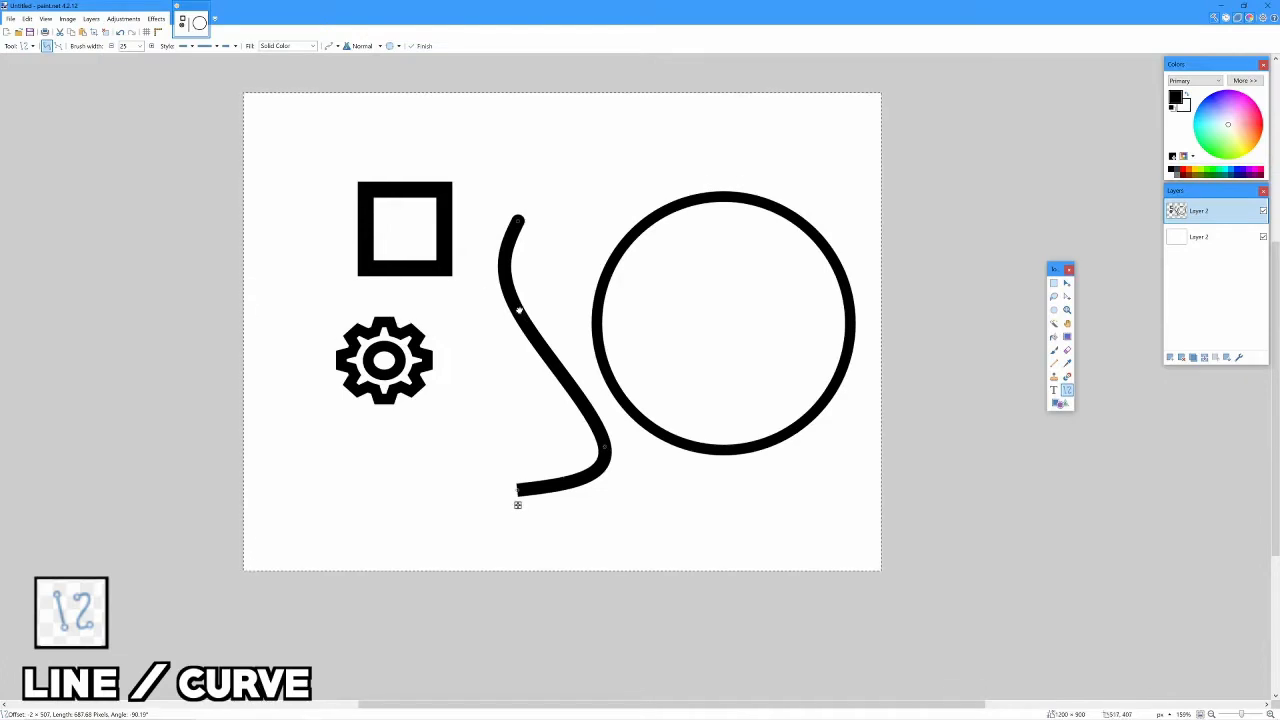
left_click_drag(519, 311, 468, 313)
left_click_drag(604, 448, 617, 405)
left_click_drag(475, 316, 447, 293)
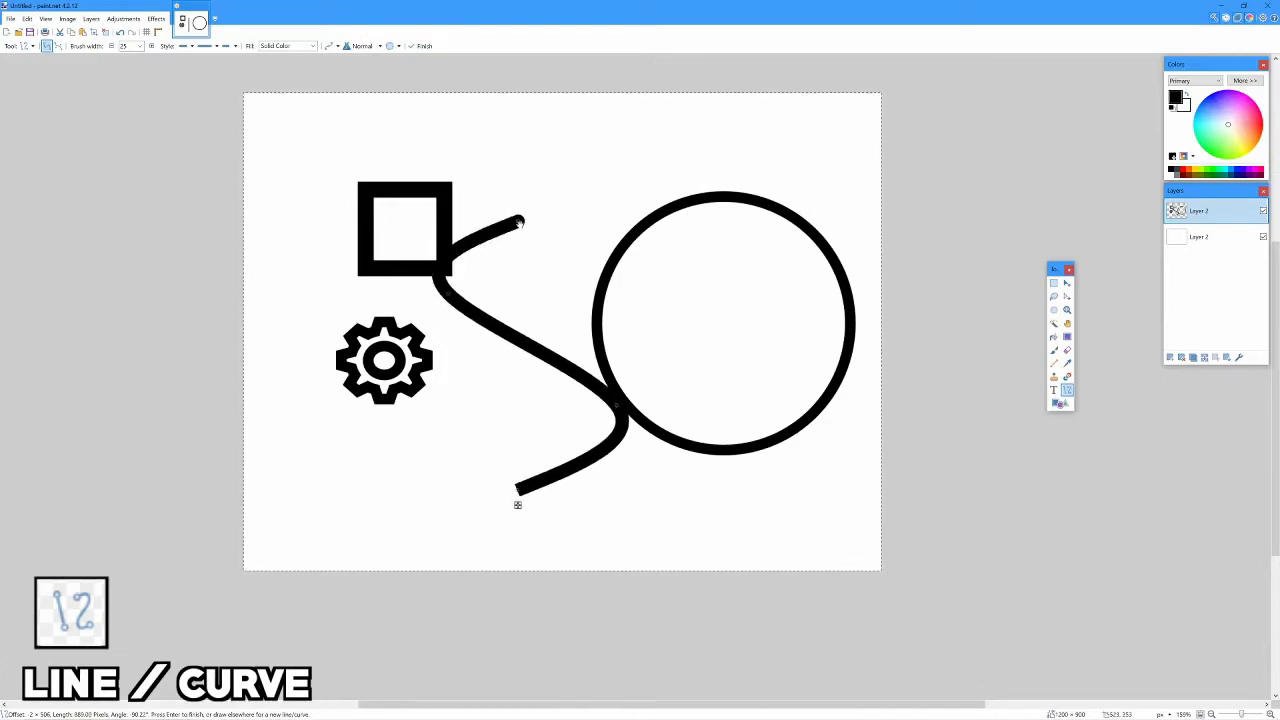
Reposition the curve's two ends and upper control point to form a loop with a crossing tail, and finish the curve
left_click_drag(519, 221, 583, 260)
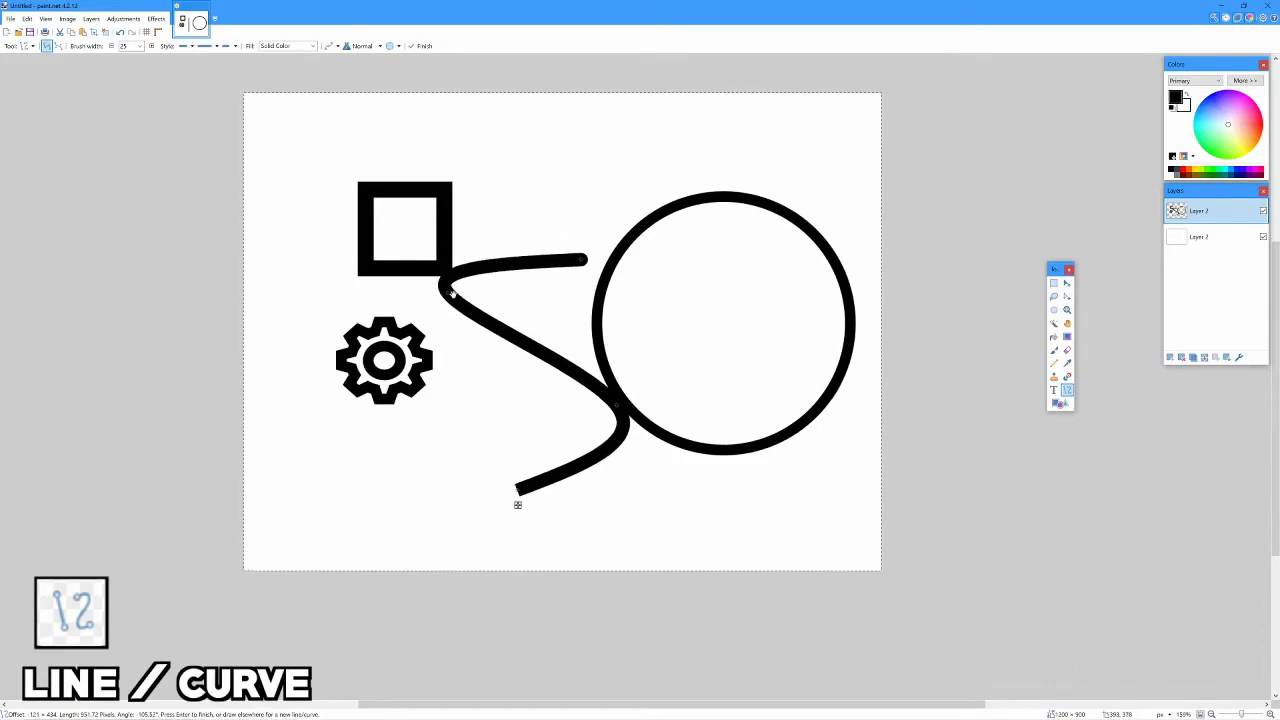
left_click_drag(452, 293, 458, 350)
left_click_drag(517, 490, 483, 444)
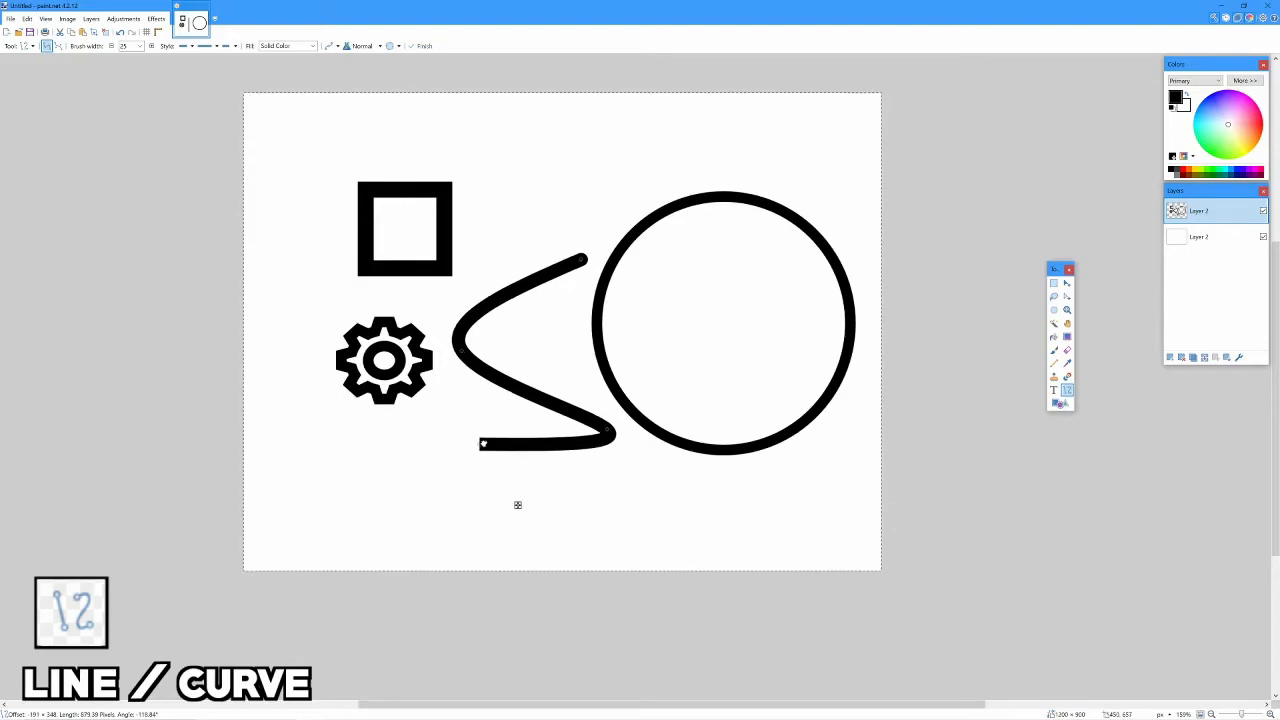
left_click_drag(583, 260, 533, 533)
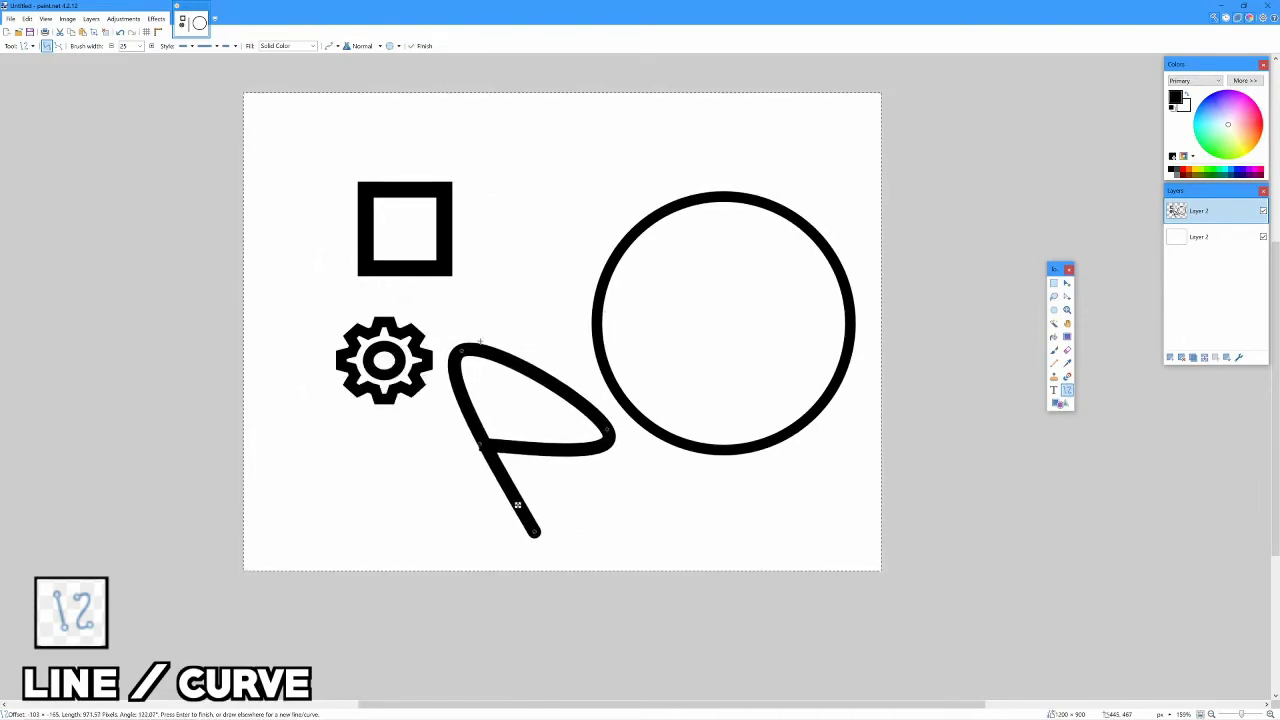
key("Return")
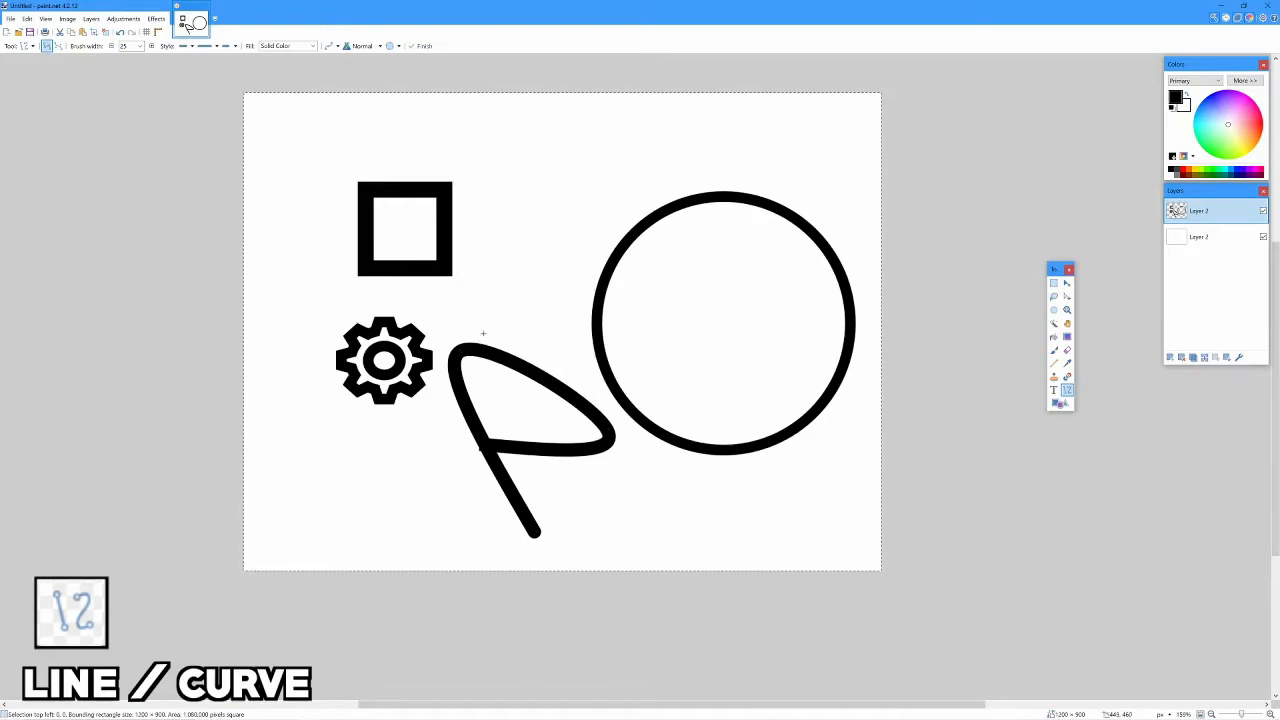
Activate the Paint Bucket, browse its fill patterns while keeping Solid Color, and raise the tolerance to about 70%
left_click(1054, 340)
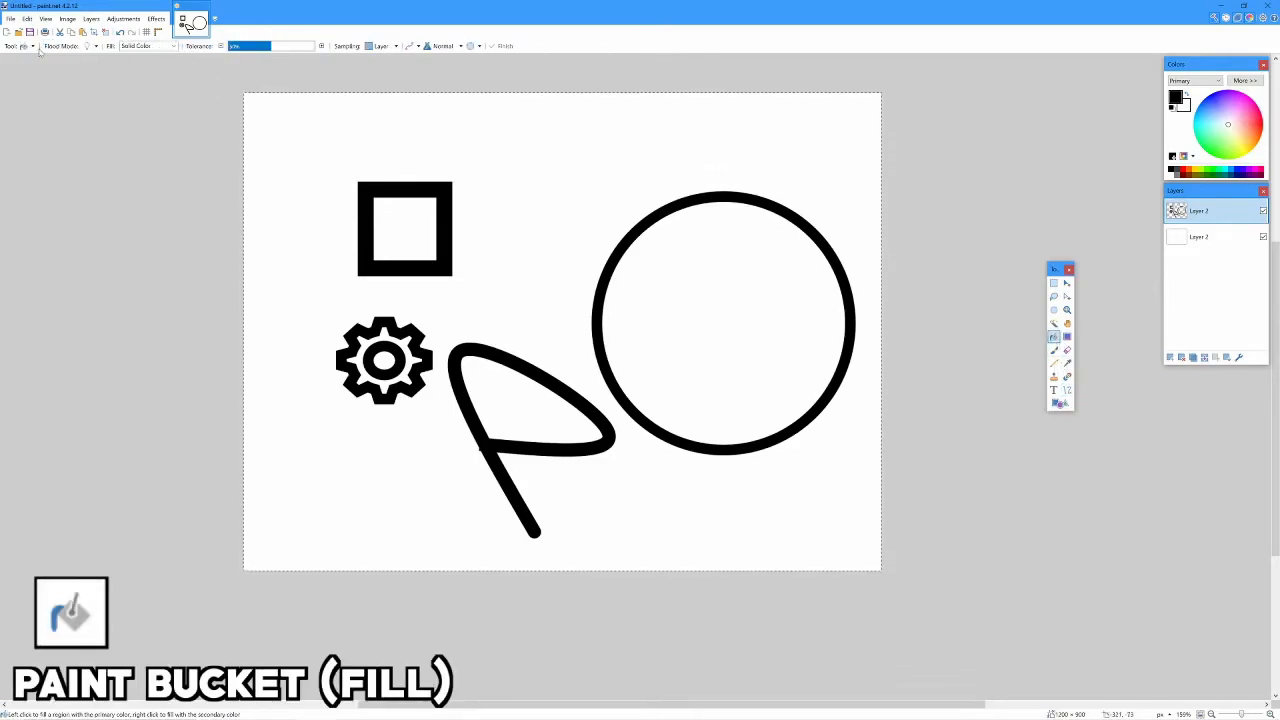
left_click(173, 47)
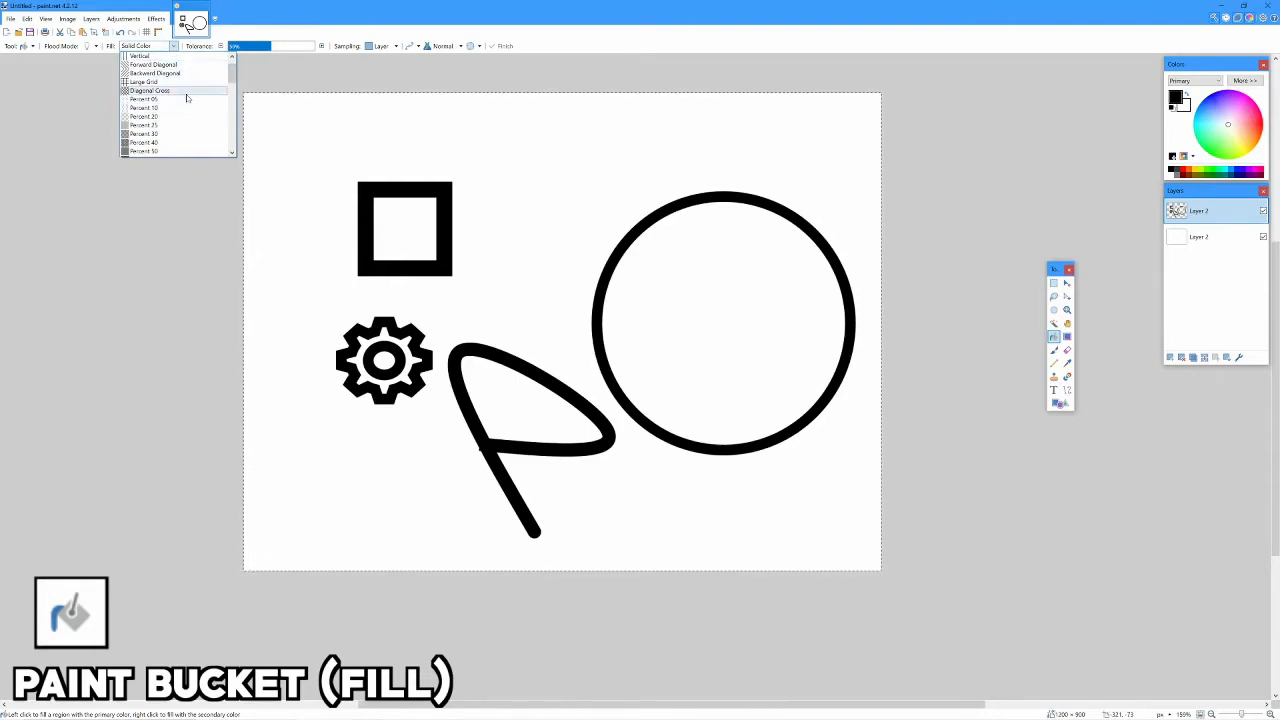
left_click(171, 50)
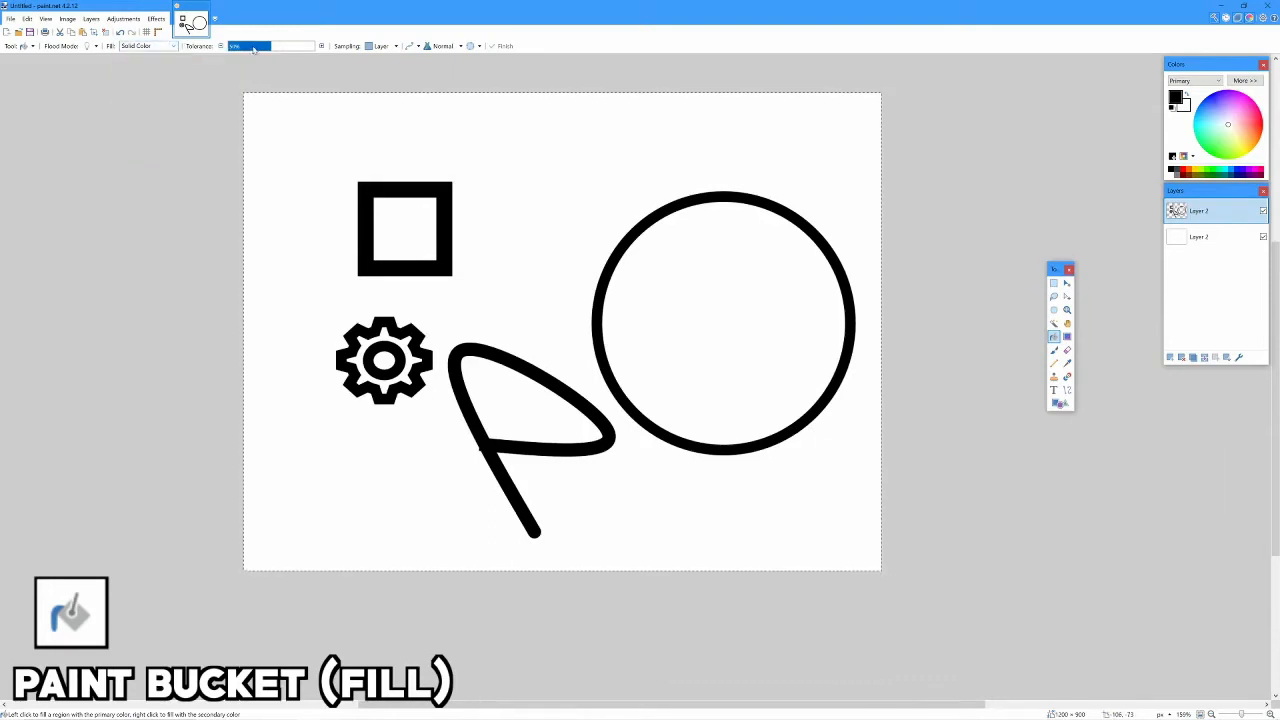
mouse_move(268, 47)
left_mouse_down()
mouse_move(245, 50)
mouse_move(306, 47)
mouse_move(238, 57)
mouse_move(291, 56)
left_mouse_up()
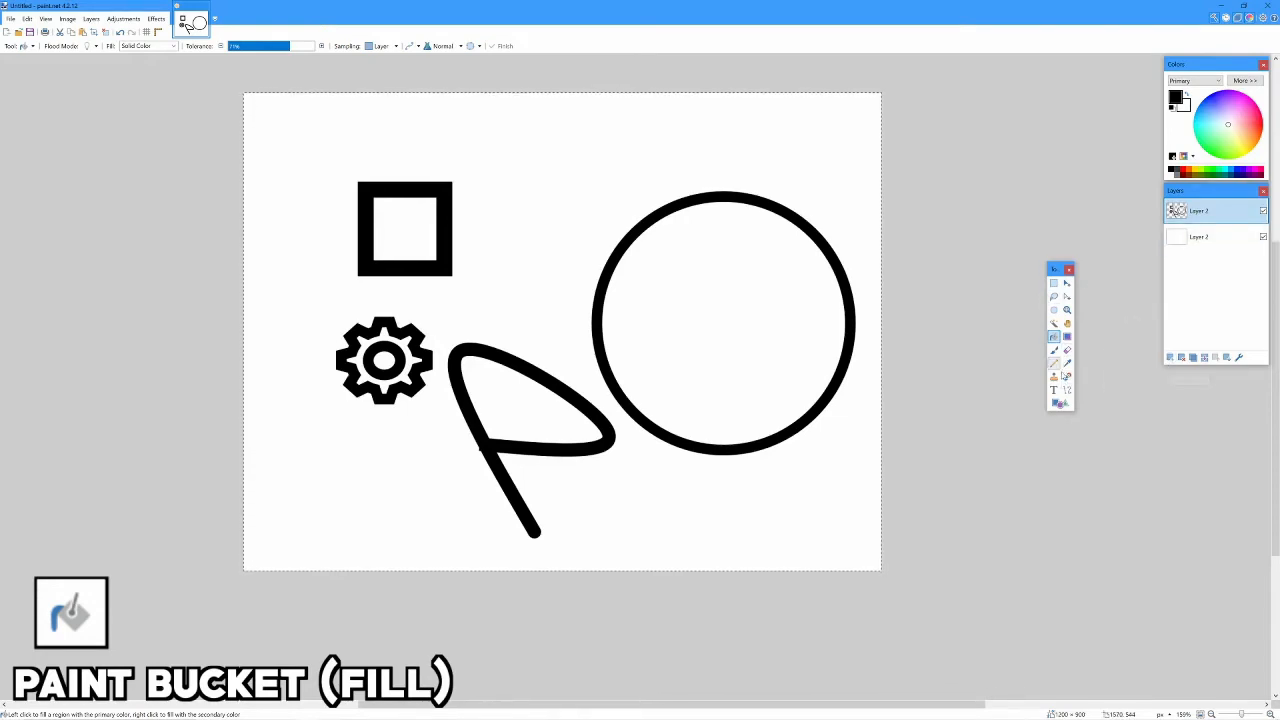
Using Draw Filled Shape, draw a gear about 188 × 189 px inside the large circle, and change its shape to Ellipse
left_click(1059, 403)
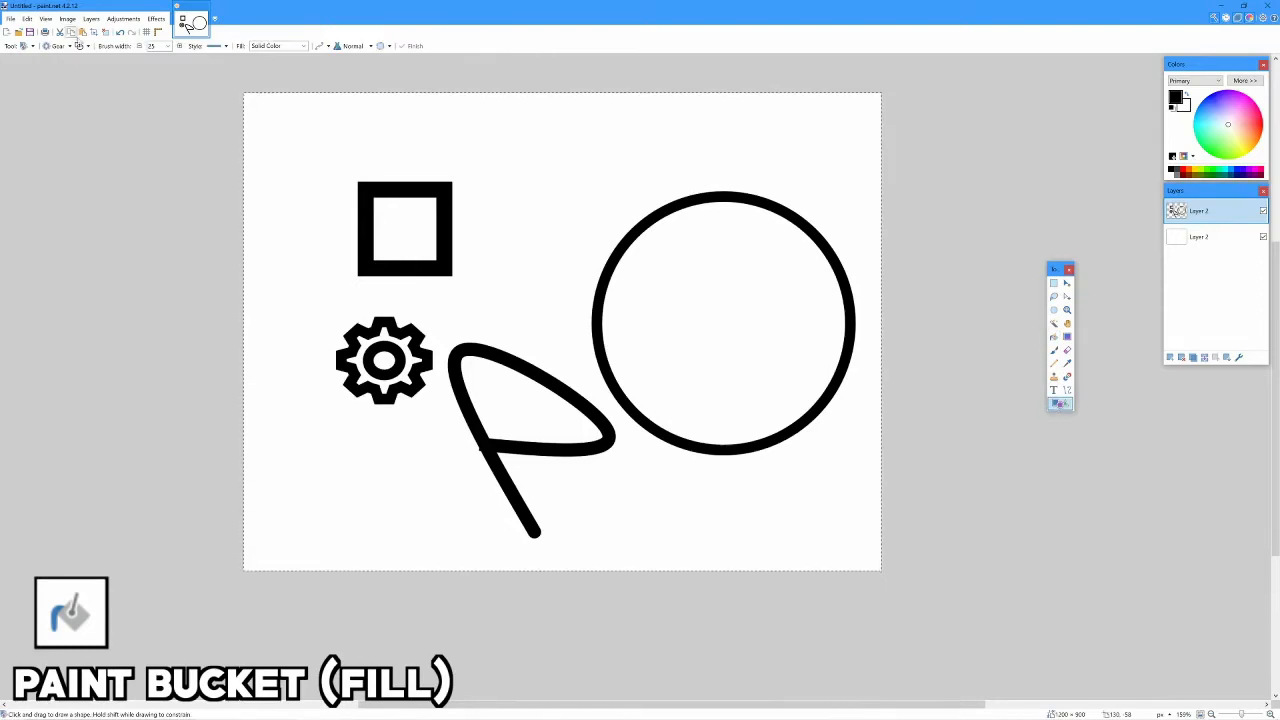
left_click(89, 46)
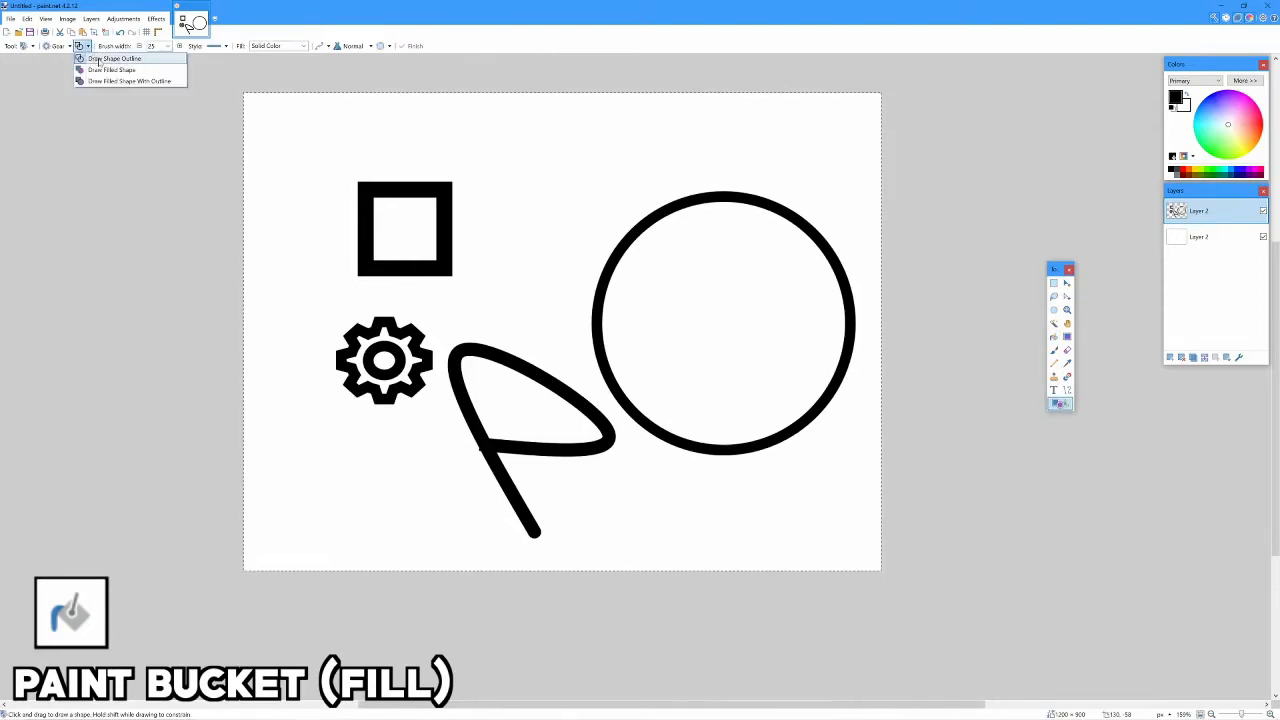
left_click(110, 70)
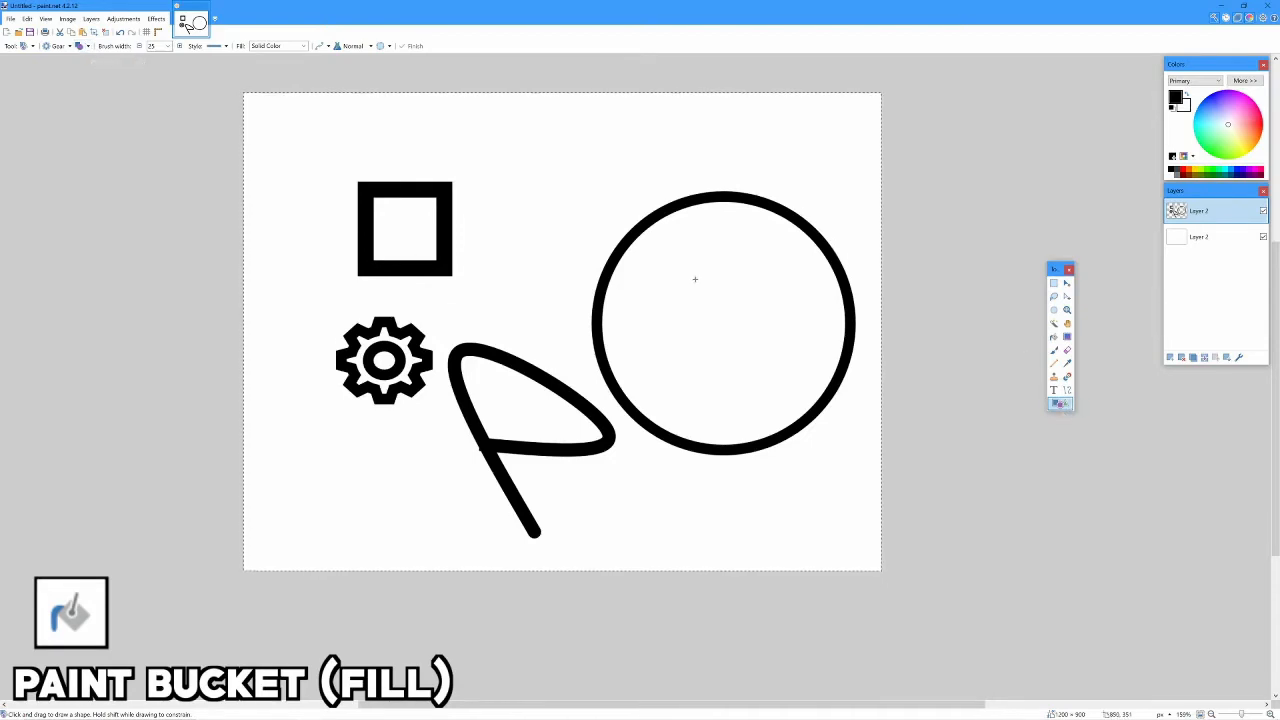
left_click_drag(680, 270, 780, 370)
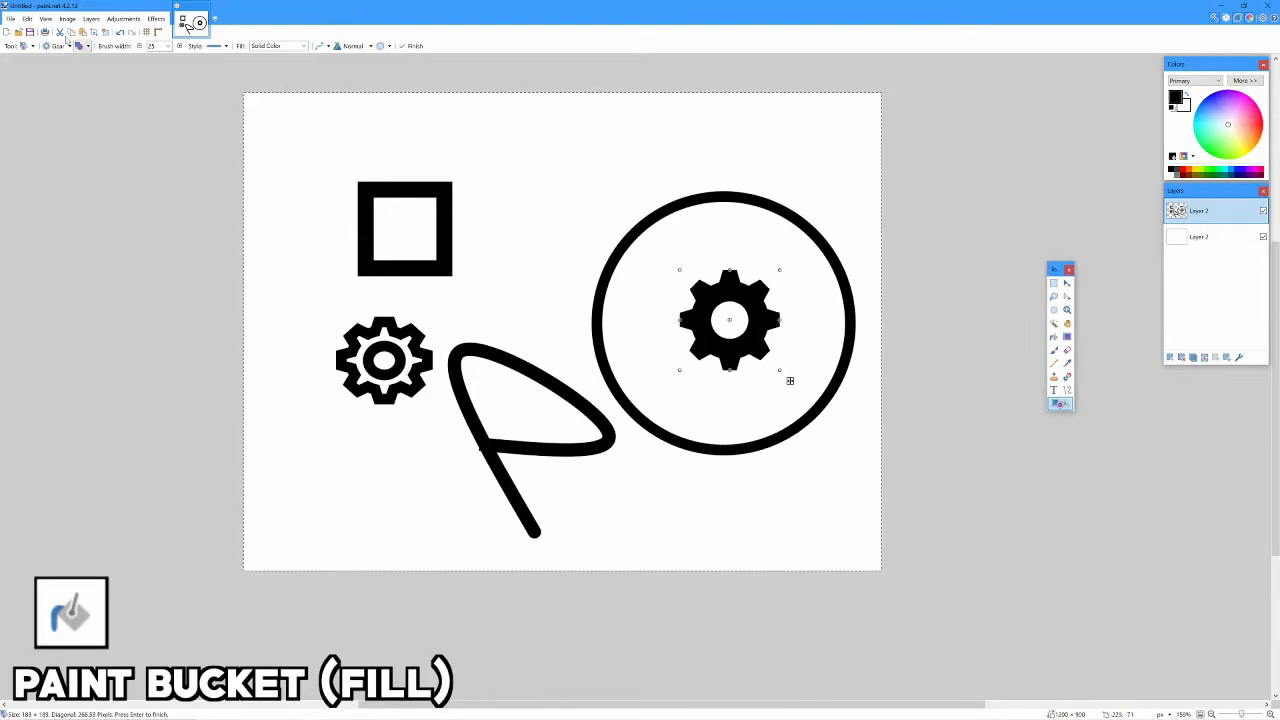
left_click(64, 46)
left_click(80, 72)
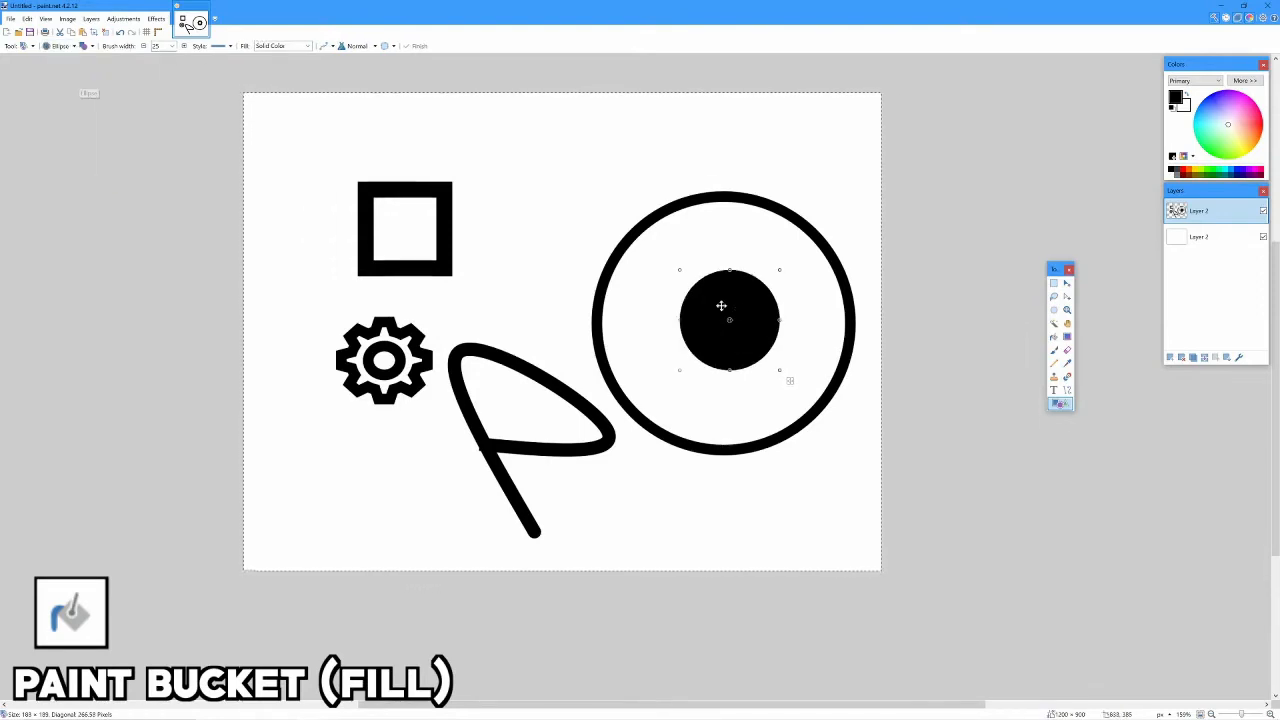
Recolor the filled ellipse gray, lighten the gray to hex C6C6C6, and finish the ellipse
left_click(1179, 174)
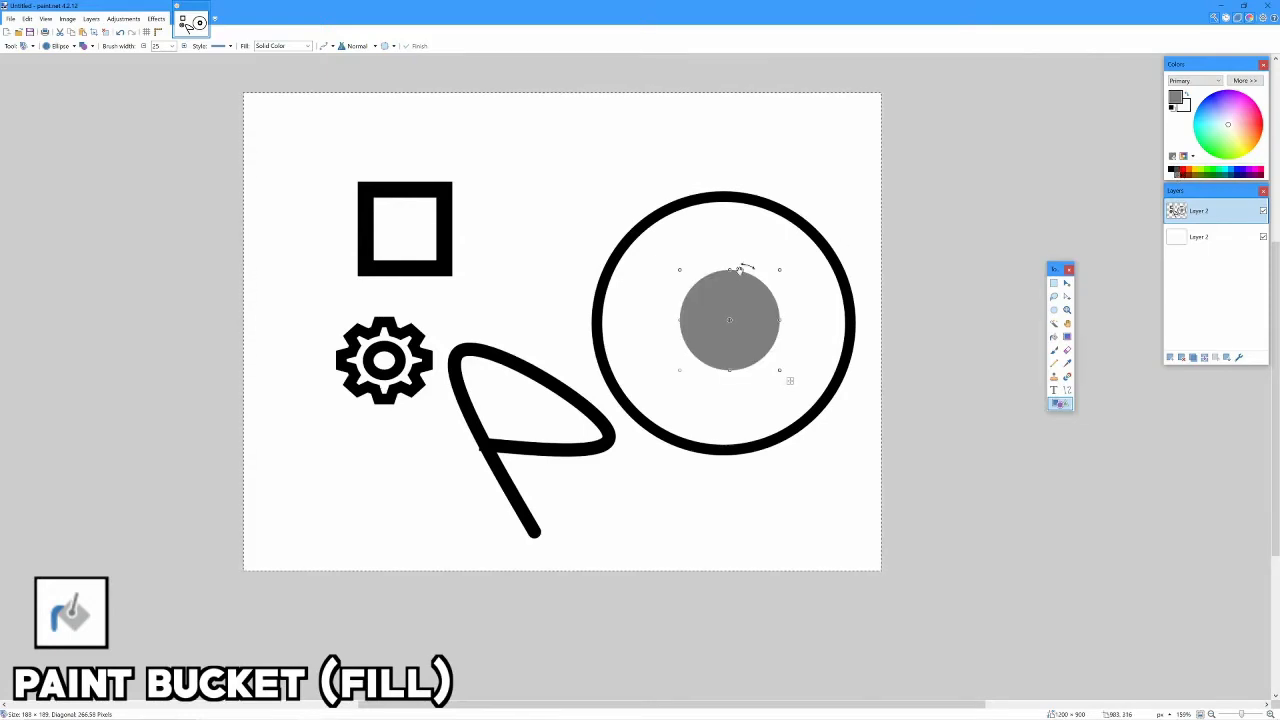
key("Return")
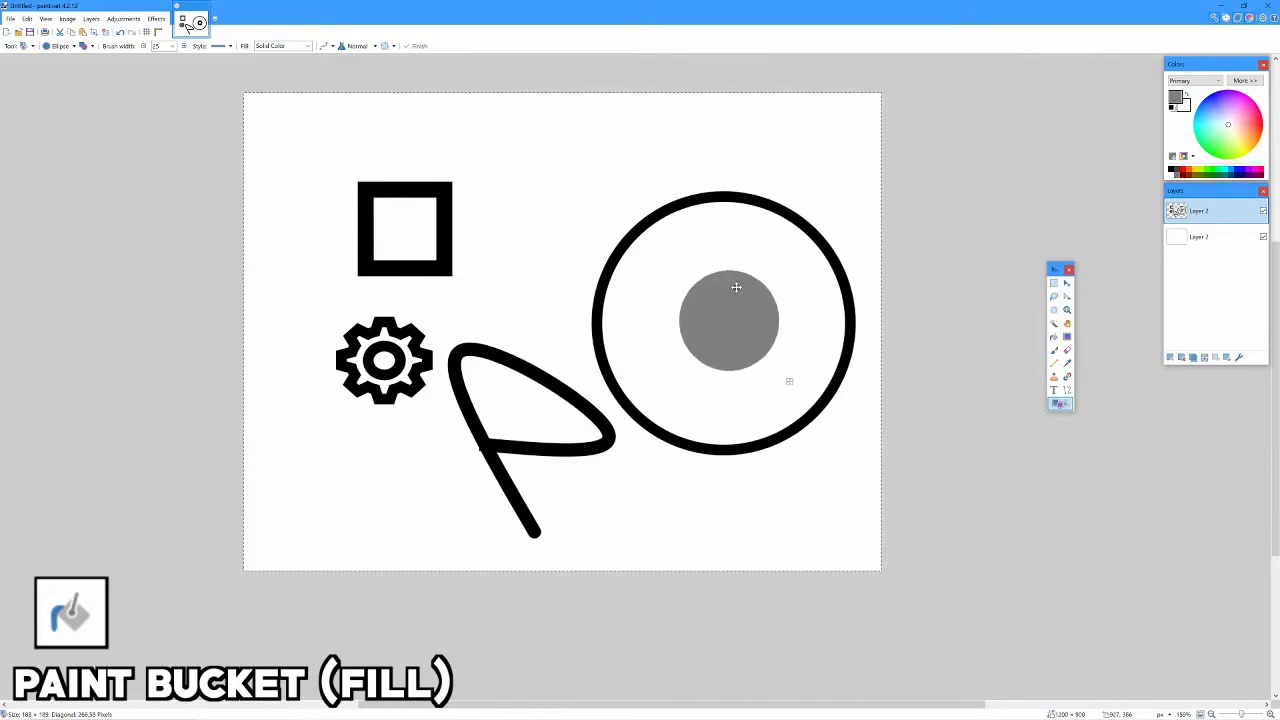
left_click_drag(736, 287, 735, 288)
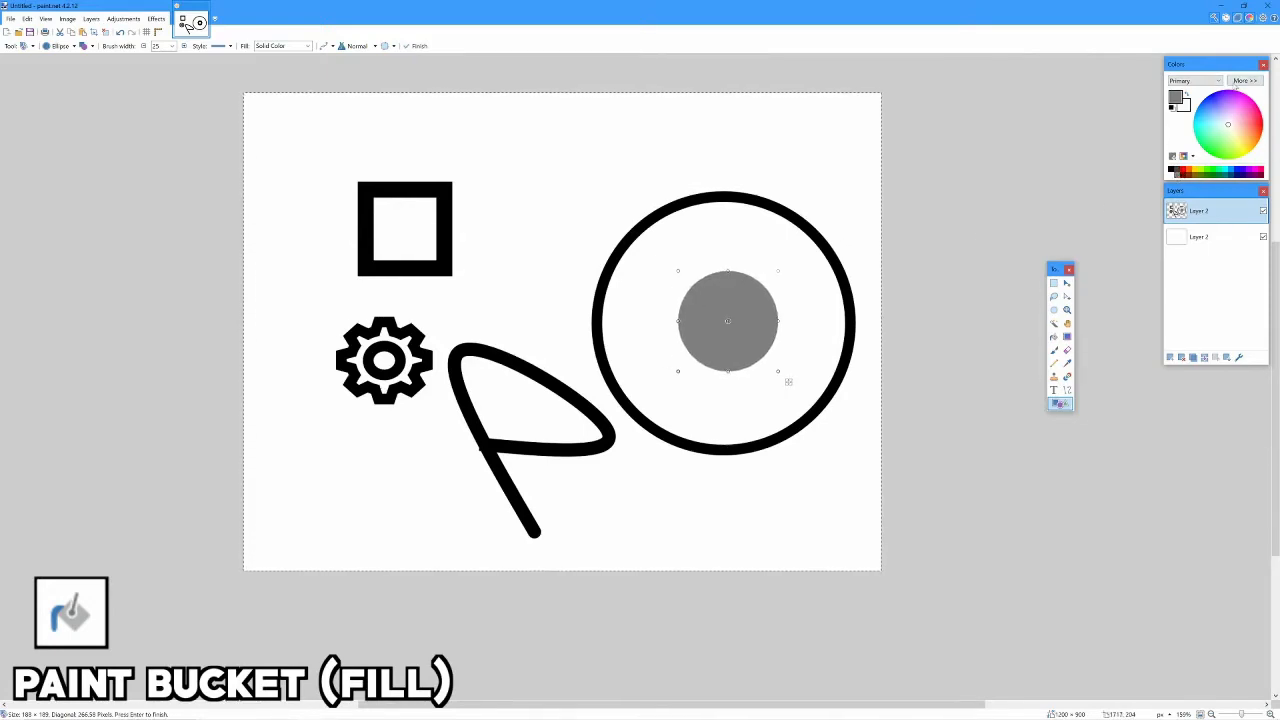
left_click(1244, 80)
left_click_drag(1215, 170, 1226, 172)
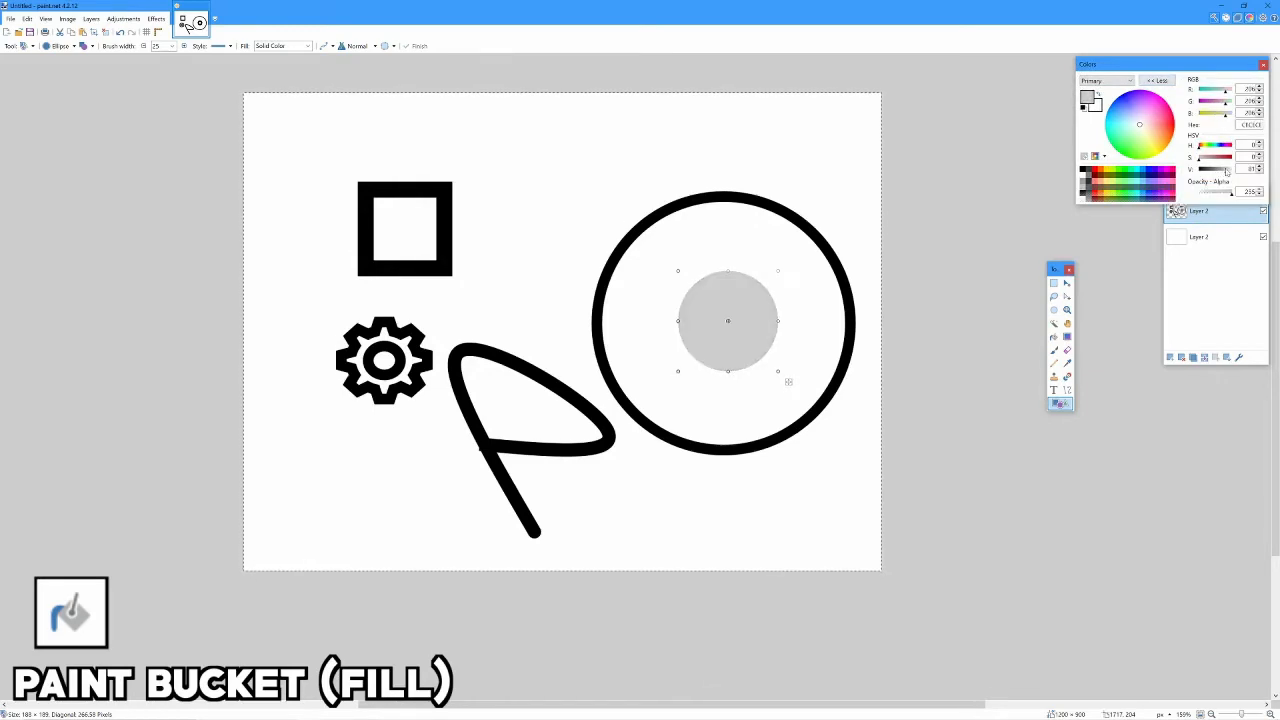
left_click(794, 300)
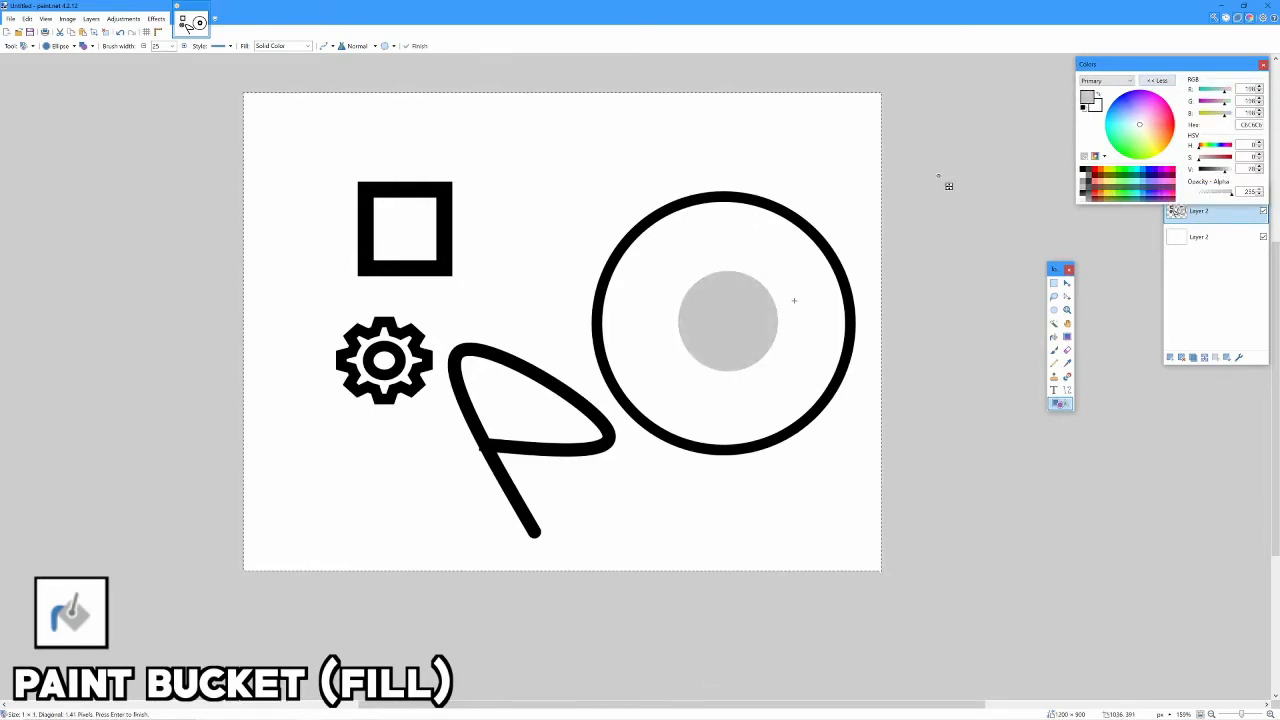
Using the Paint Bucket with red and the tolerance lowered to about 15%, fill the ring around the gray circle
left_click(1053, 339)
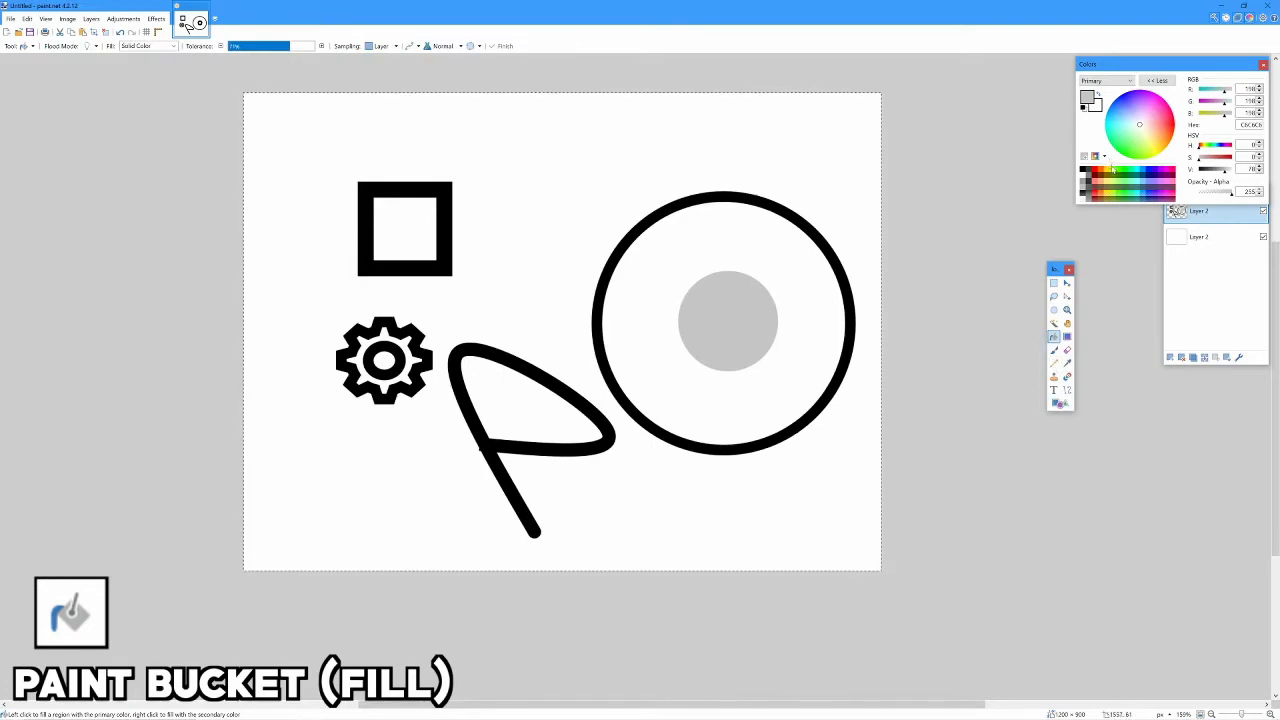
left_click(1098, 171)
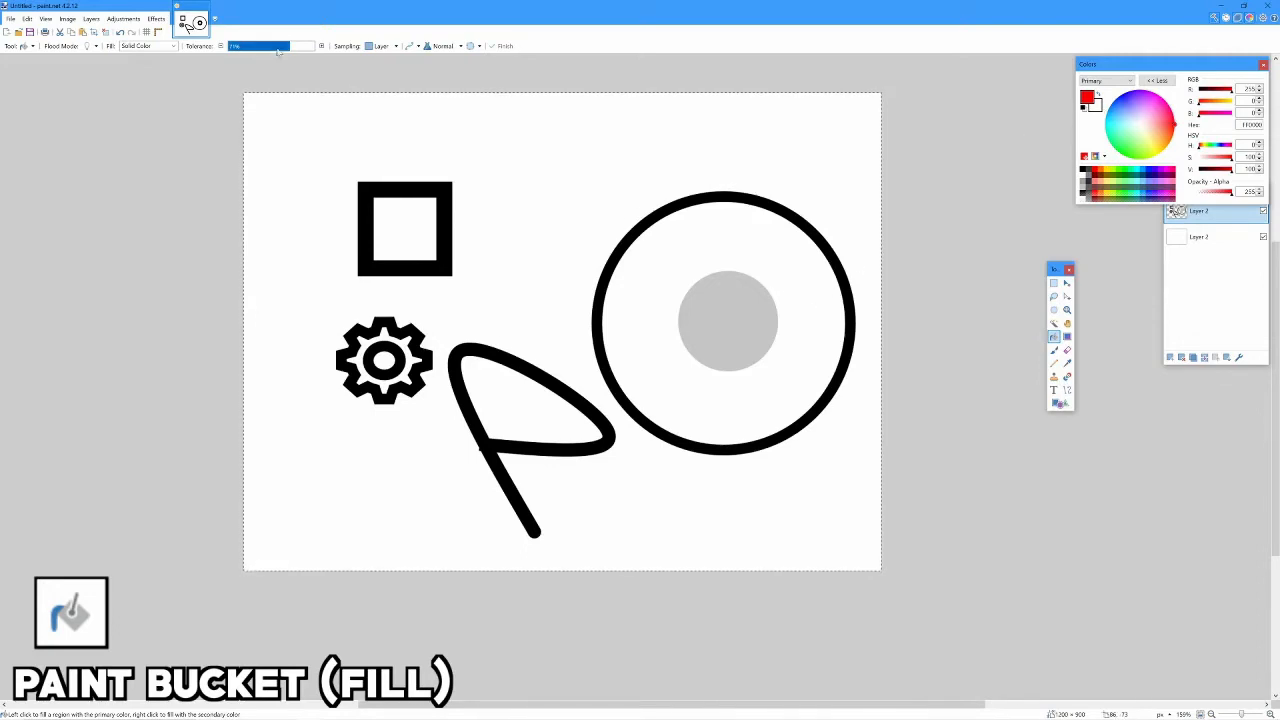
left_click_drag(288, 46, 242, 47)
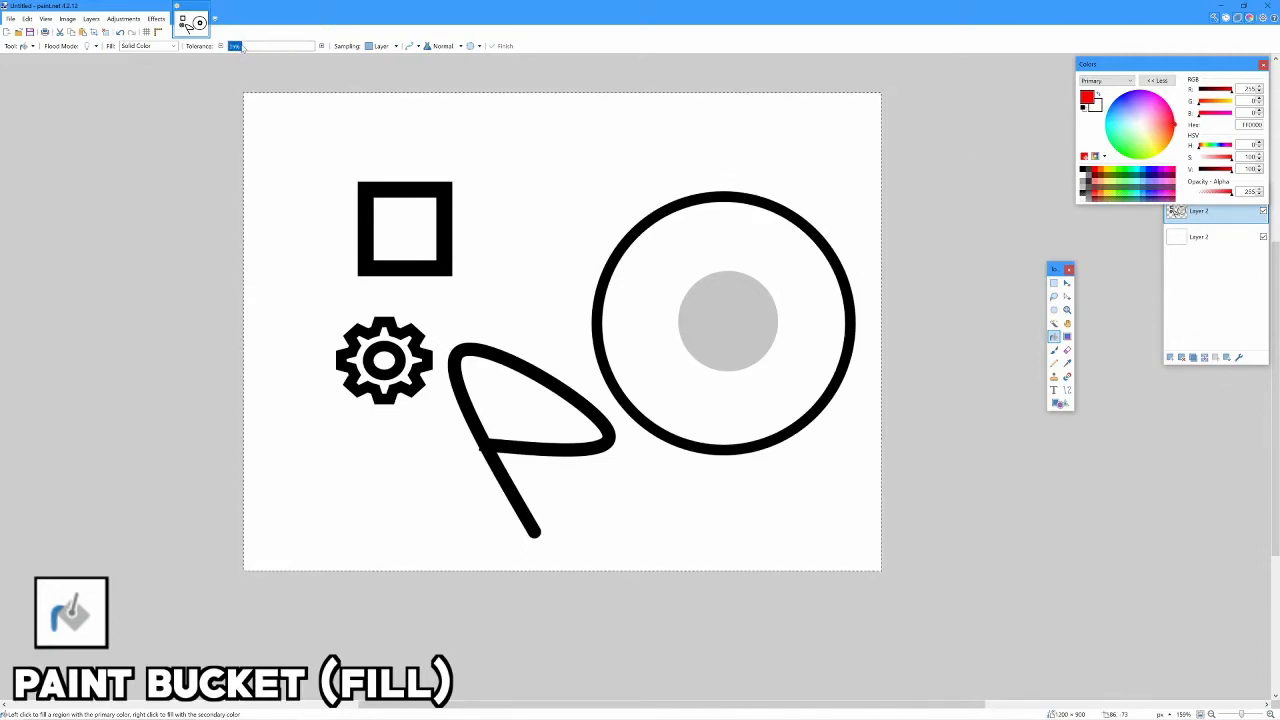
left_click(737, 381)
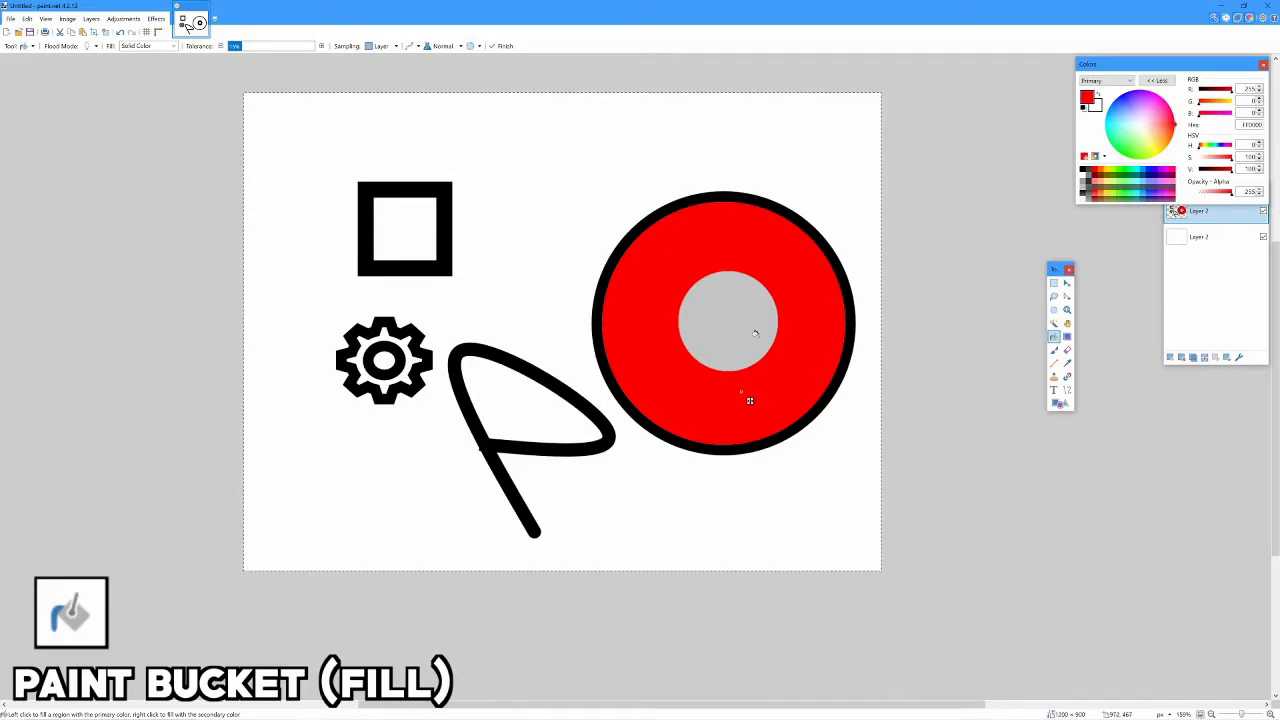
scroll(750, 400, "up", 9)
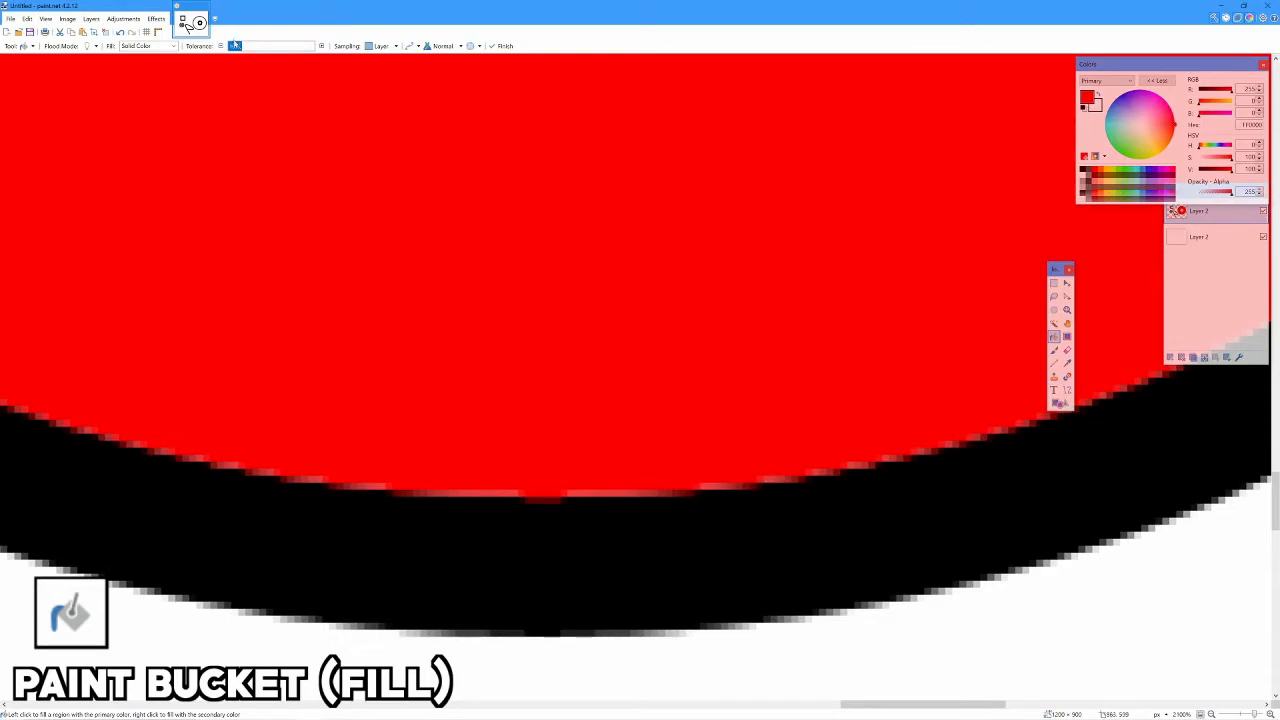
mouse_move(244, 47)
left_mouse_down()
mouse_move(284, 62)
mouse_move(223, 63)
mouse_move(332, 58)
mouse_move(241, 49)
left_mouse_up()
scroll(390, 138, "down", 5)
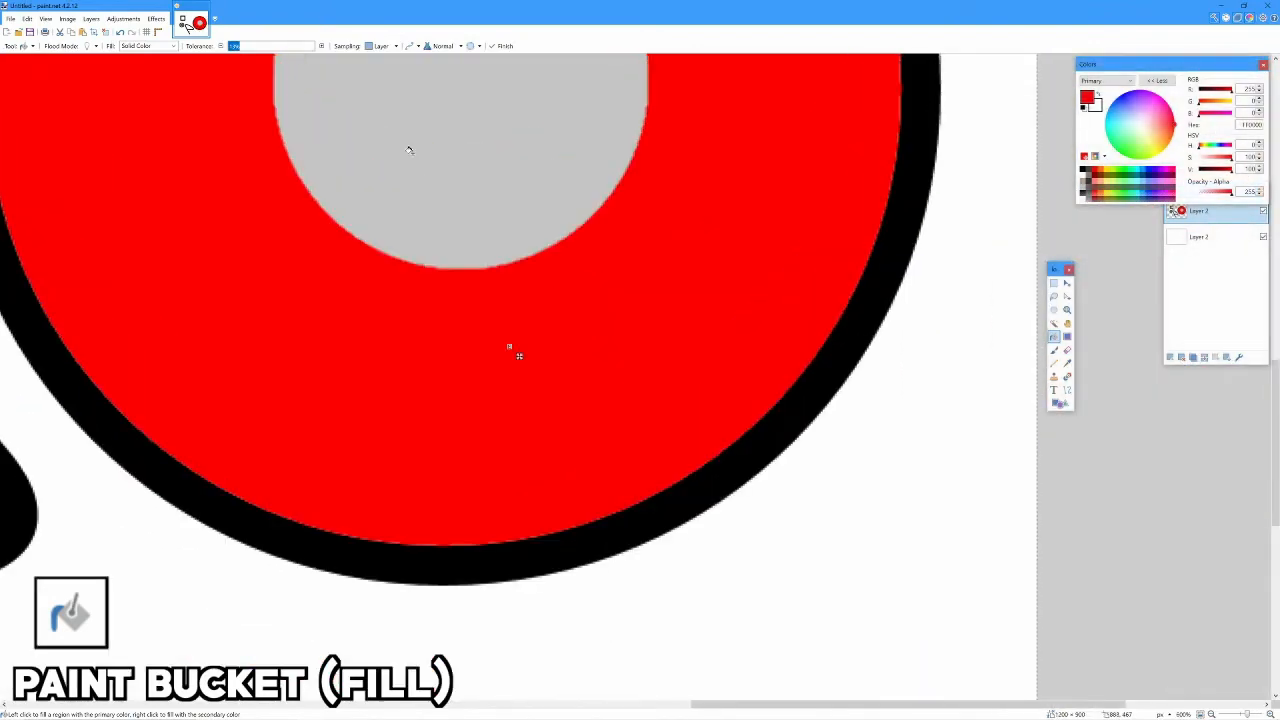
scroll(409, 150, "down", 2)
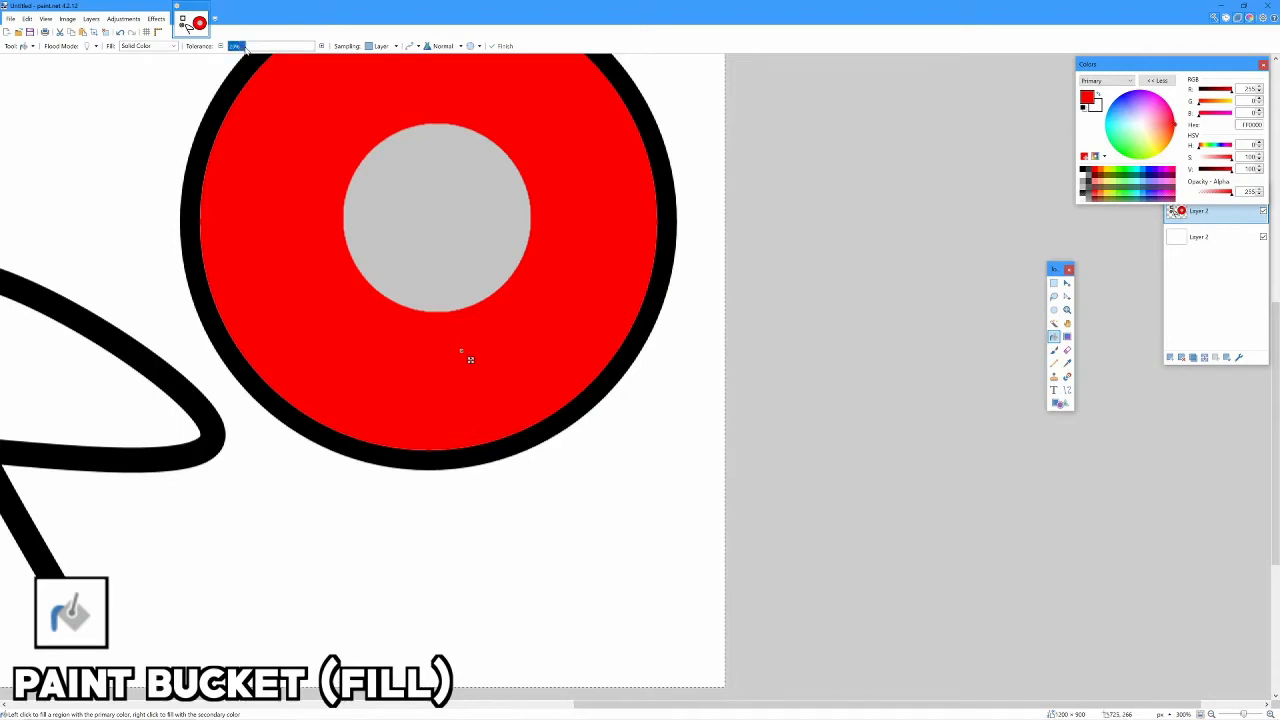
Raise the red fill's tolerance to about 70% and examine the edges of the gray circle
left_click_drag(254, 50, 284, 52)
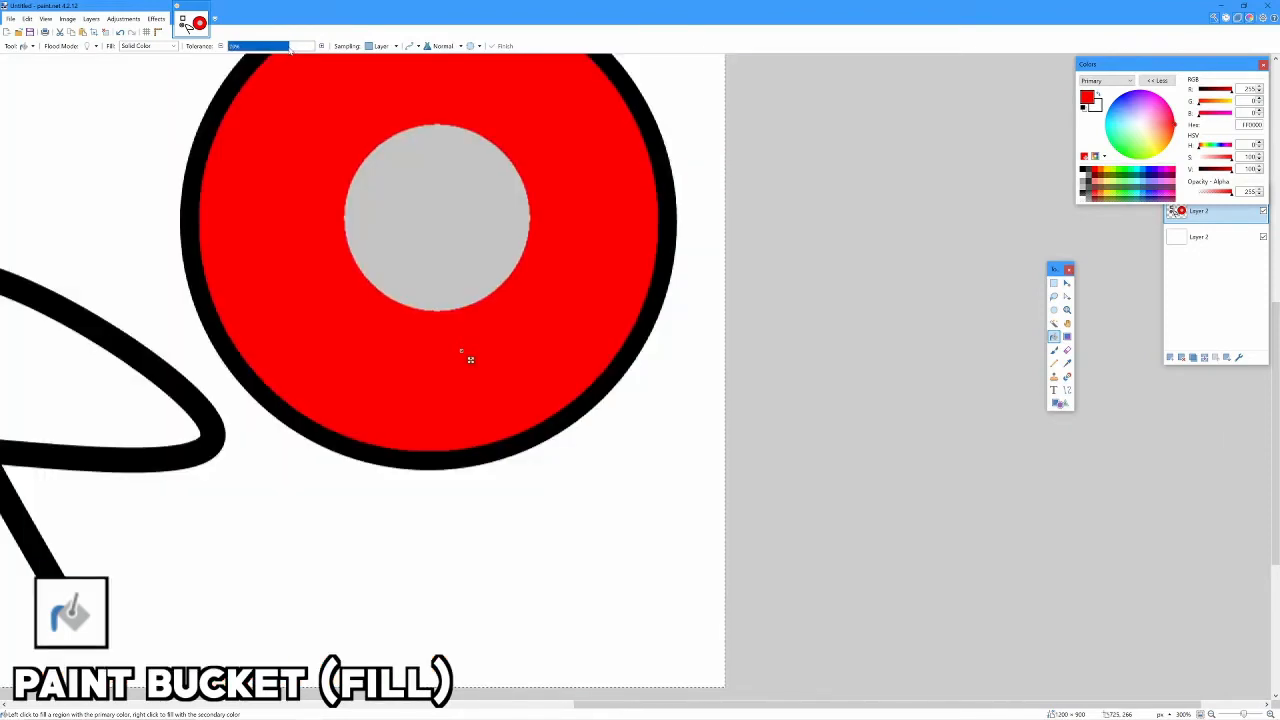
left_click_drag(290, 50, 290, 50)
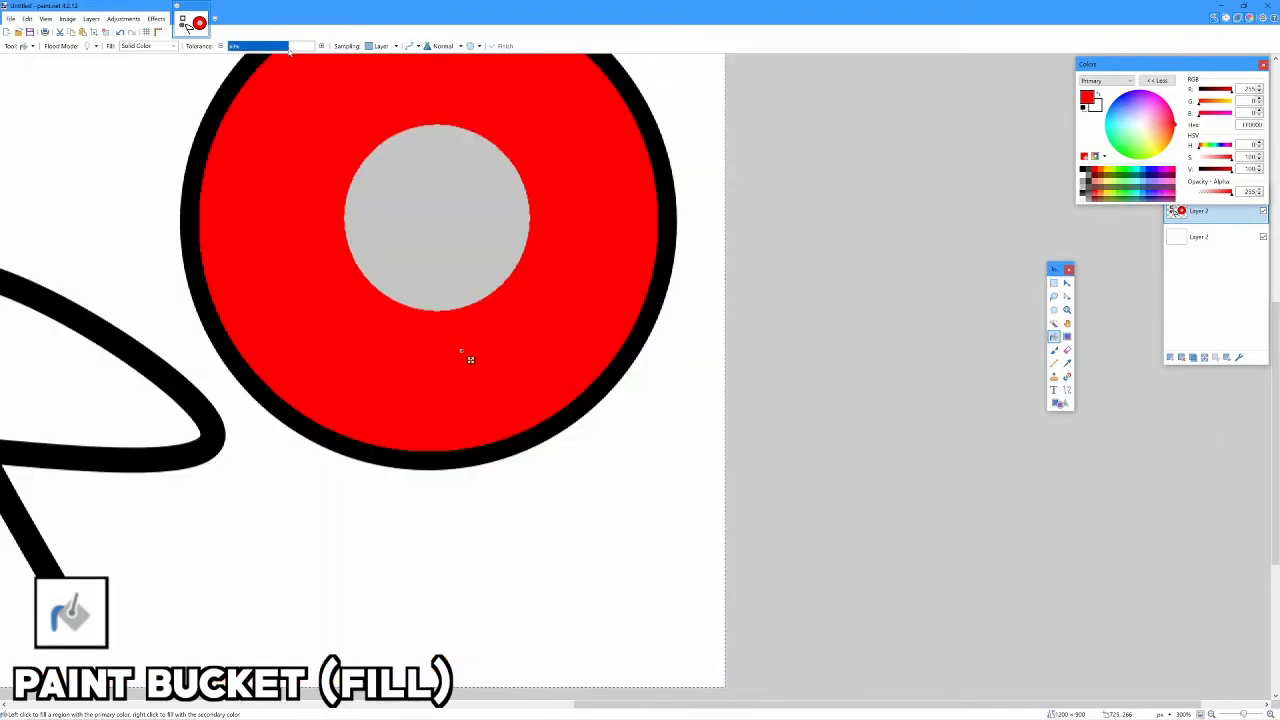
scroll(356, 230, "up", 6)
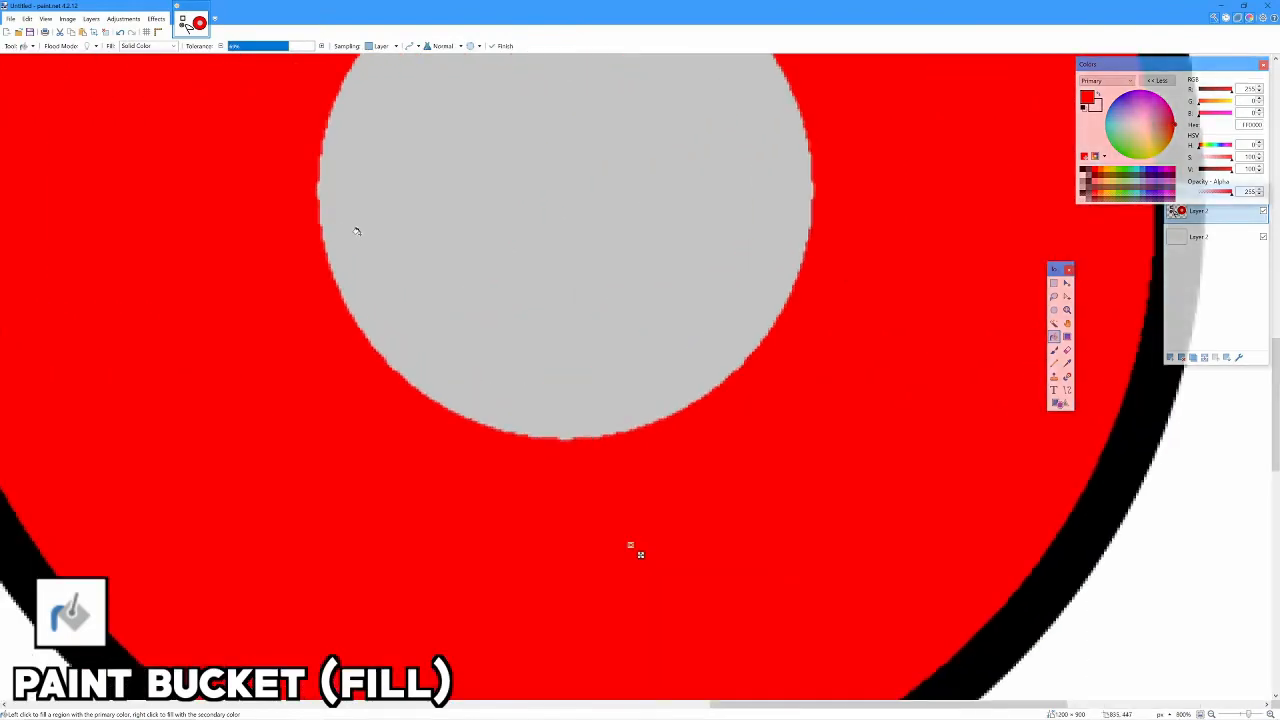
scroll(563, 331, "up", 3)
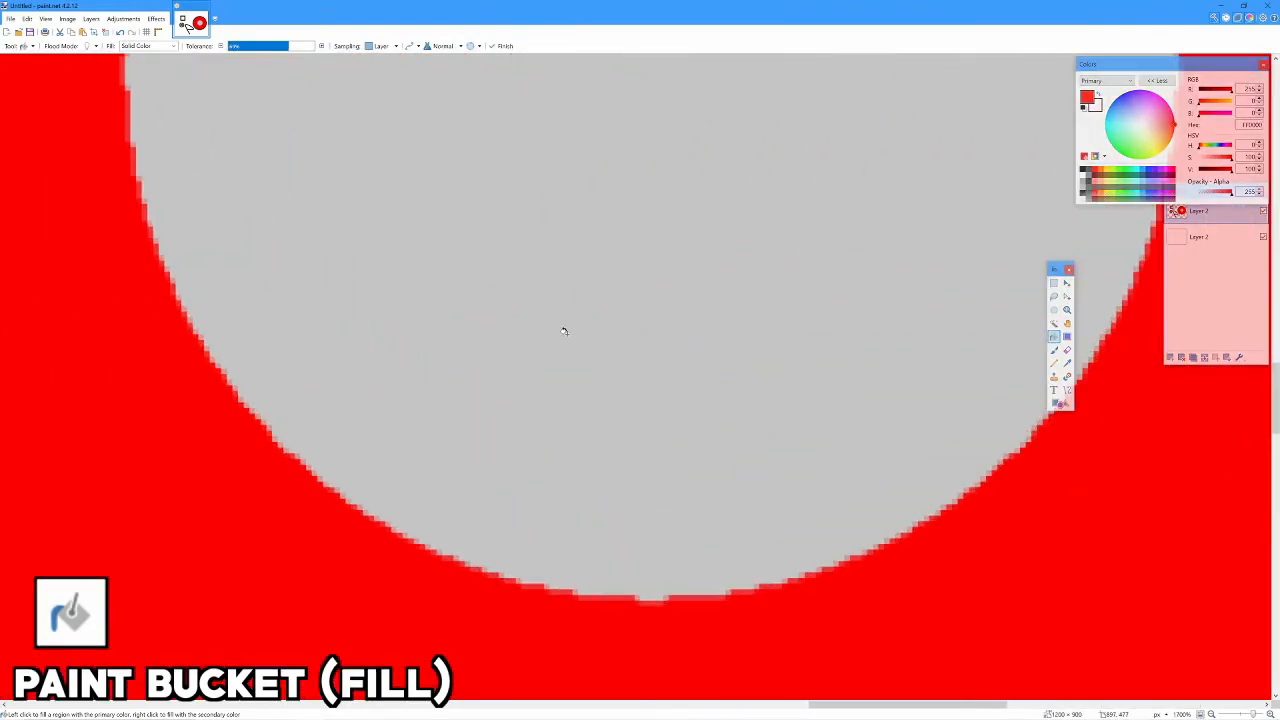
scroll(563, 331, "down", 8)
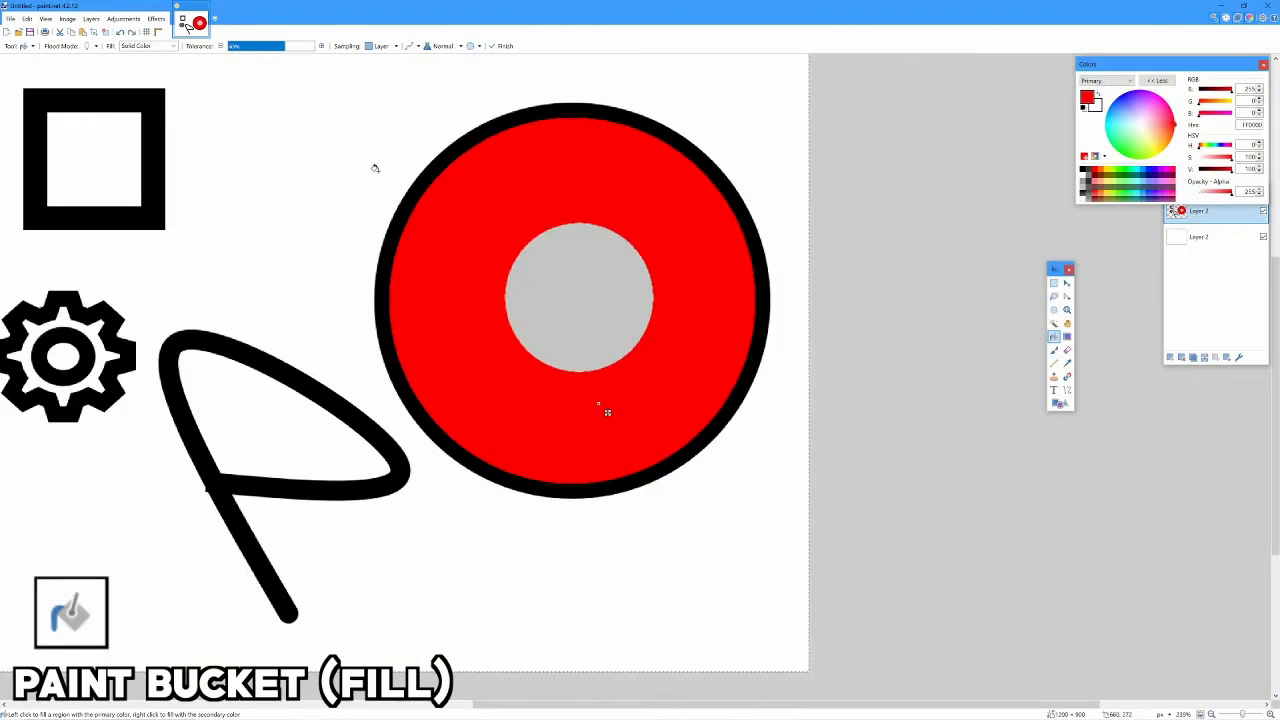
Lower the fill tolerance to about 15% and undo the red fill
left_click_drag(285, 46, 239, 46)
key("ctrl+z")
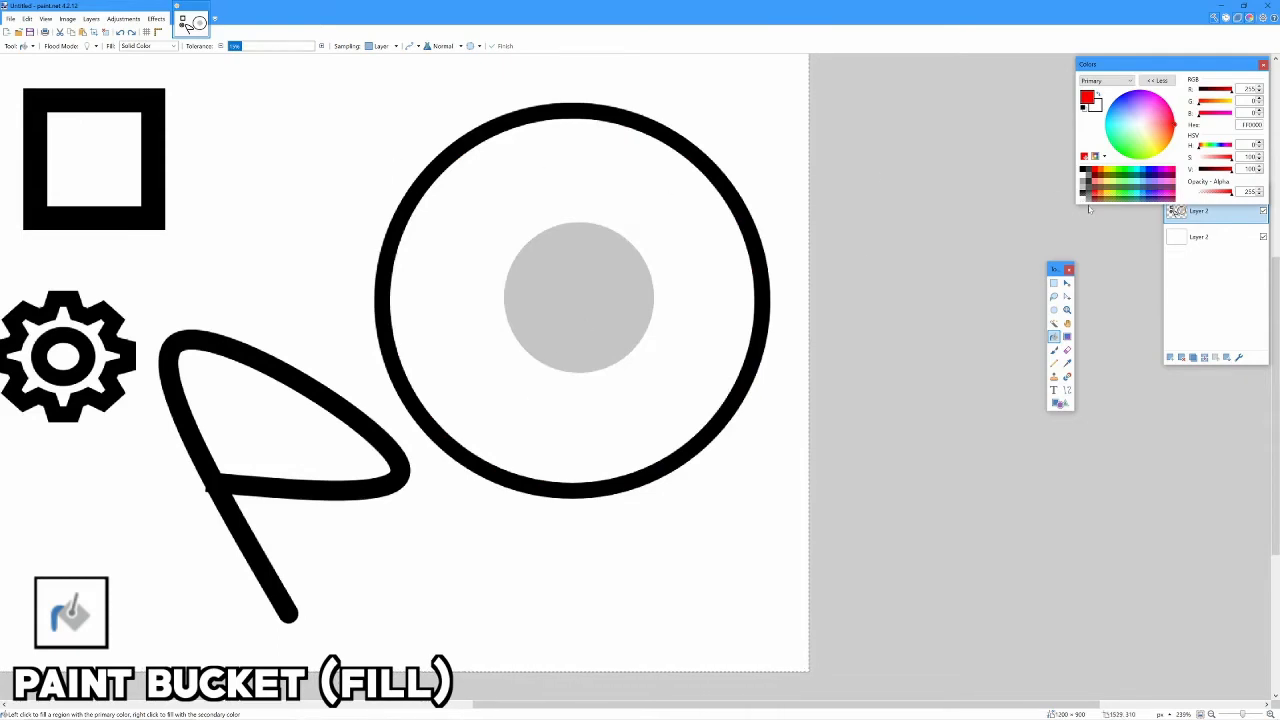
Fill the ring around the gray circle with white, finish it, and check it by hiding and reshowing the background layer
left_click(1083, 178)
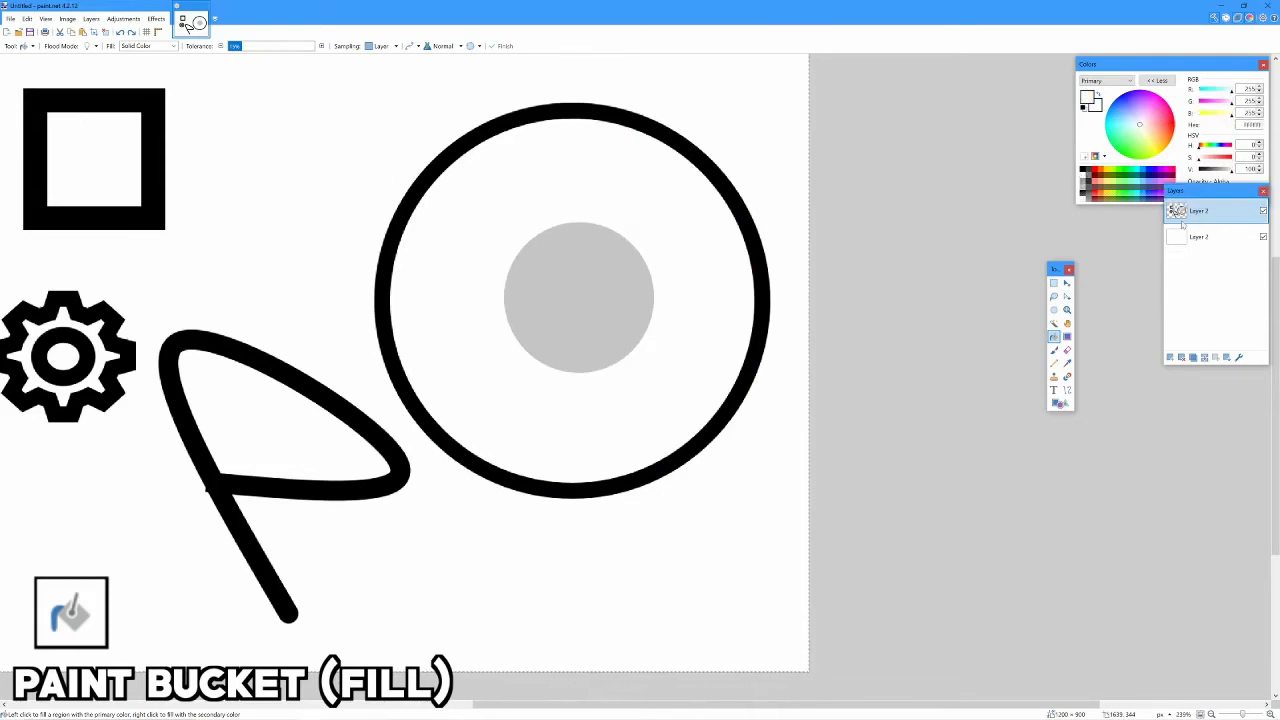
left_click(596, 398)
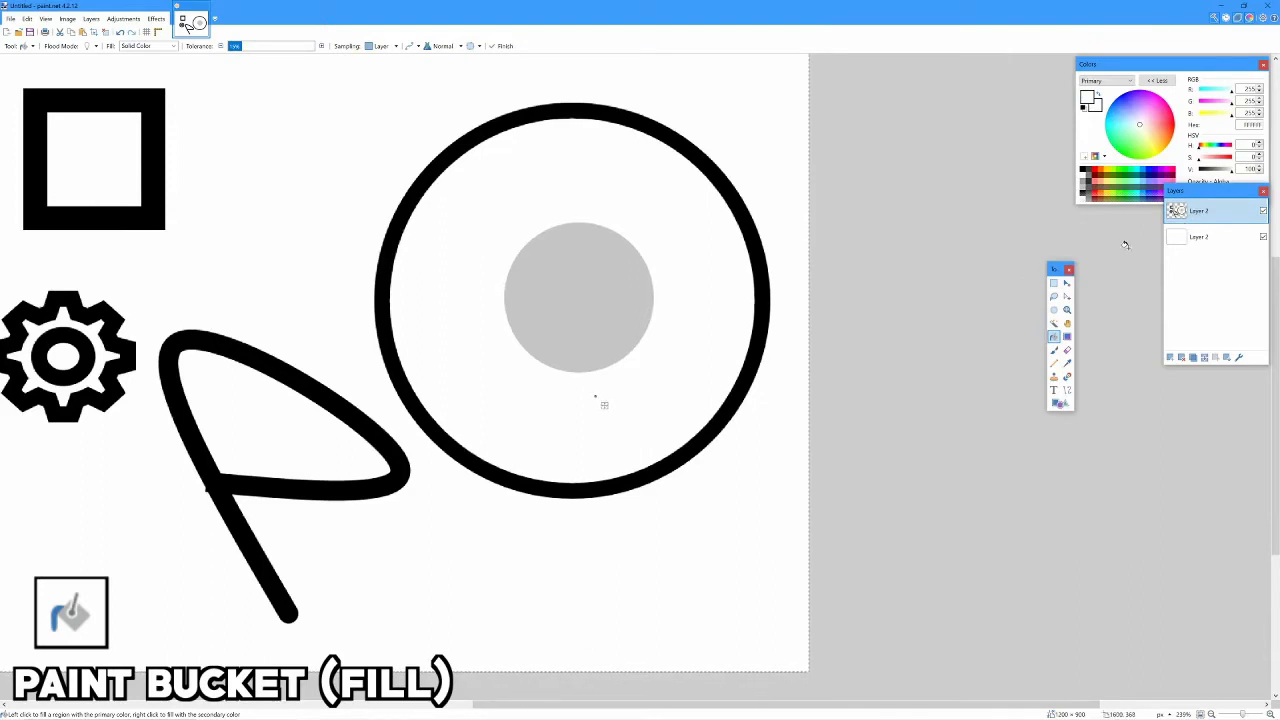
key("Return")
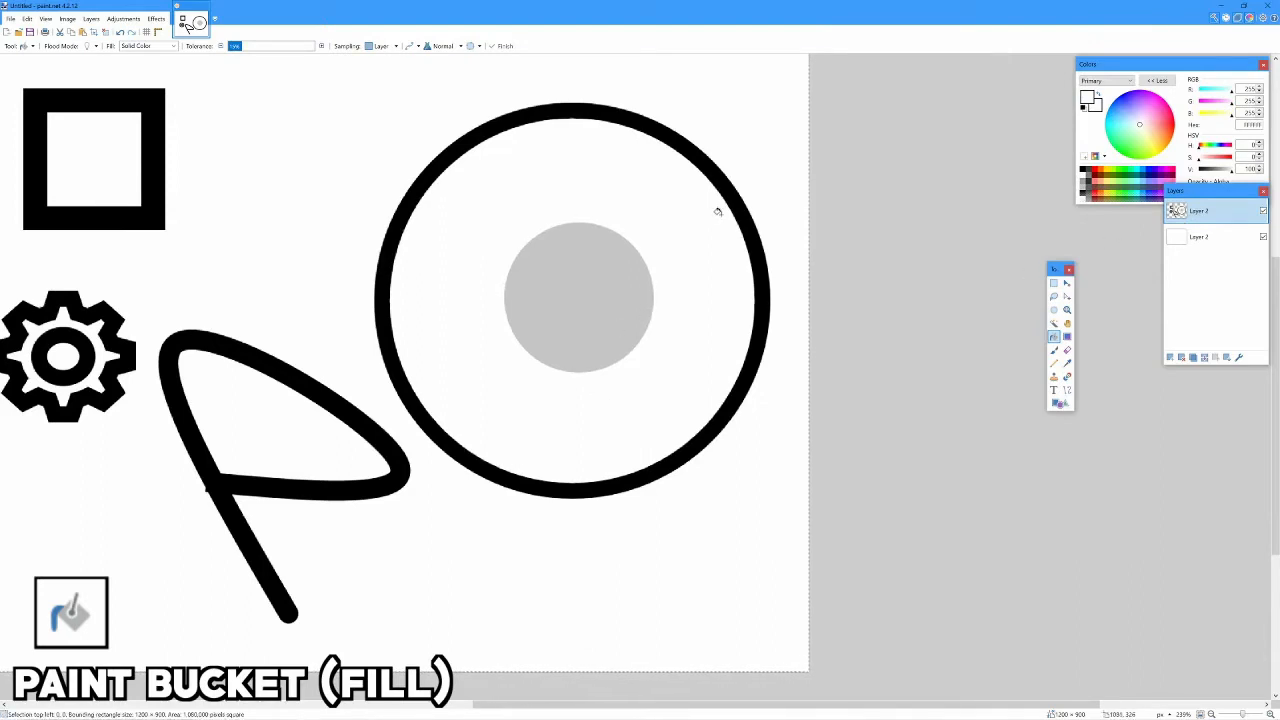
left_click(1263, 237)
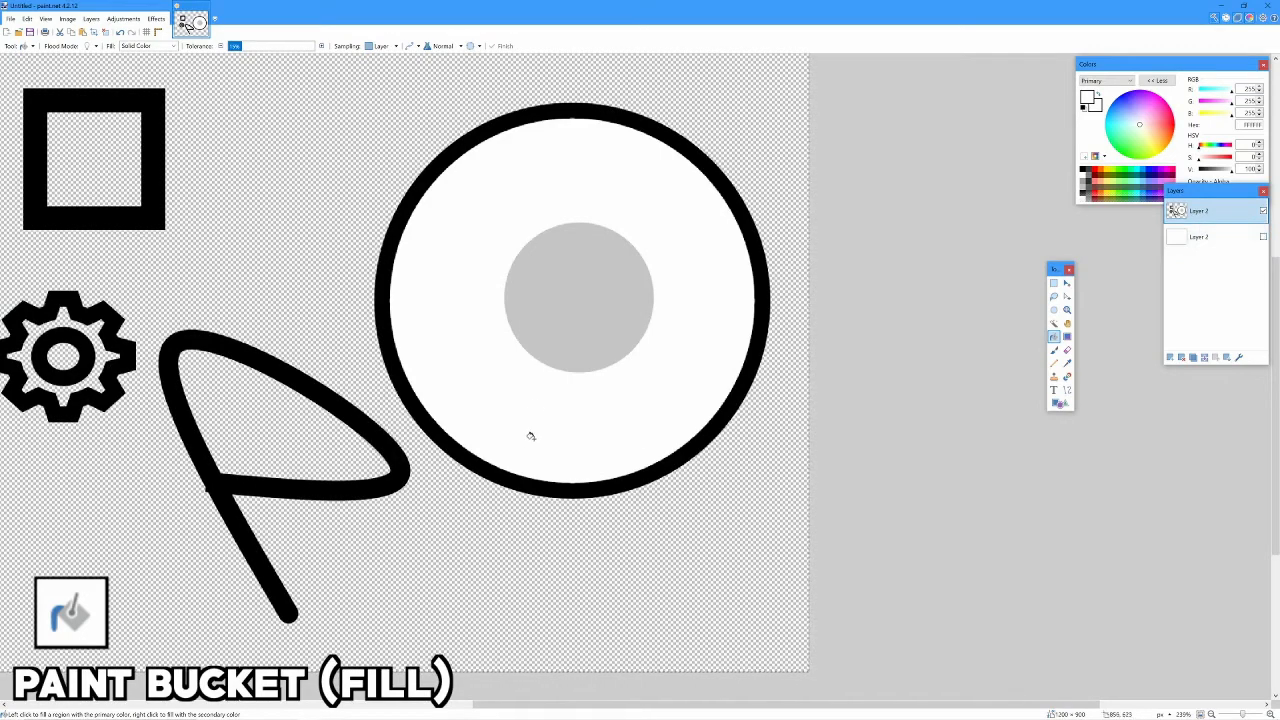
left_click(1263, 237)
Fill the white ring with red at a tolerance of about 28%, keeping the sampling on Layer
left_click(1105, 173)
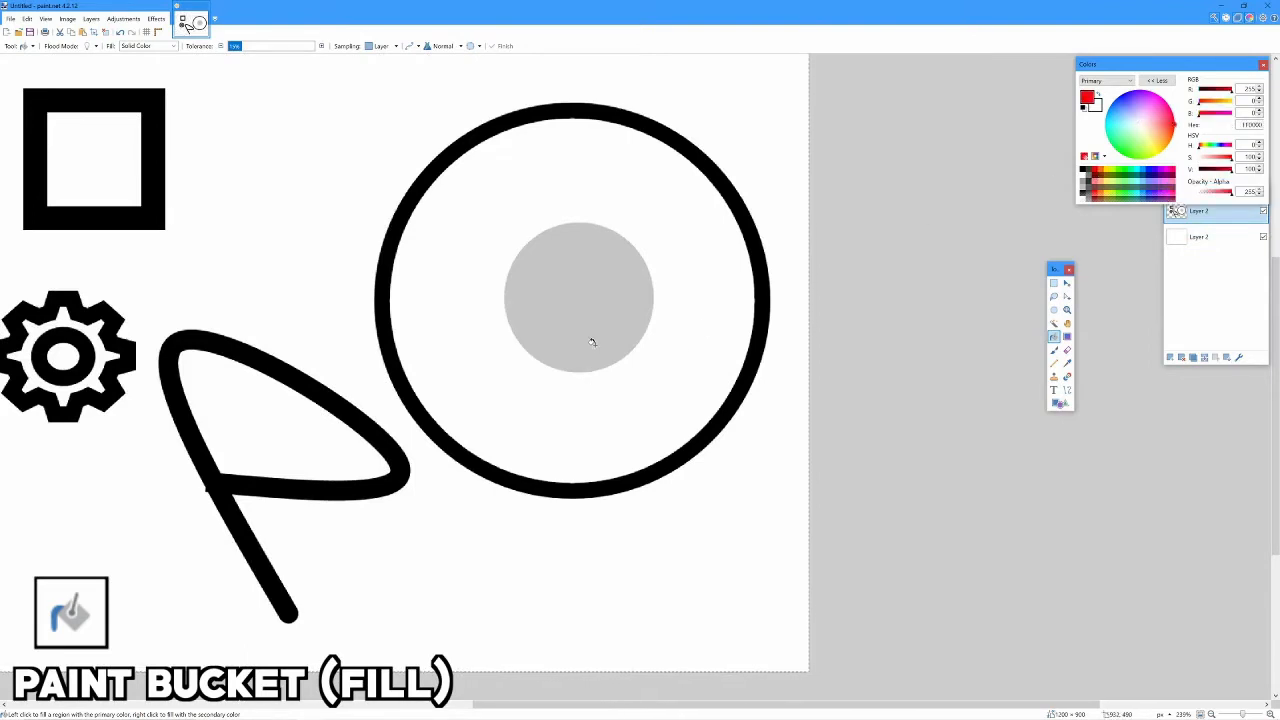
left_click(639, 387)
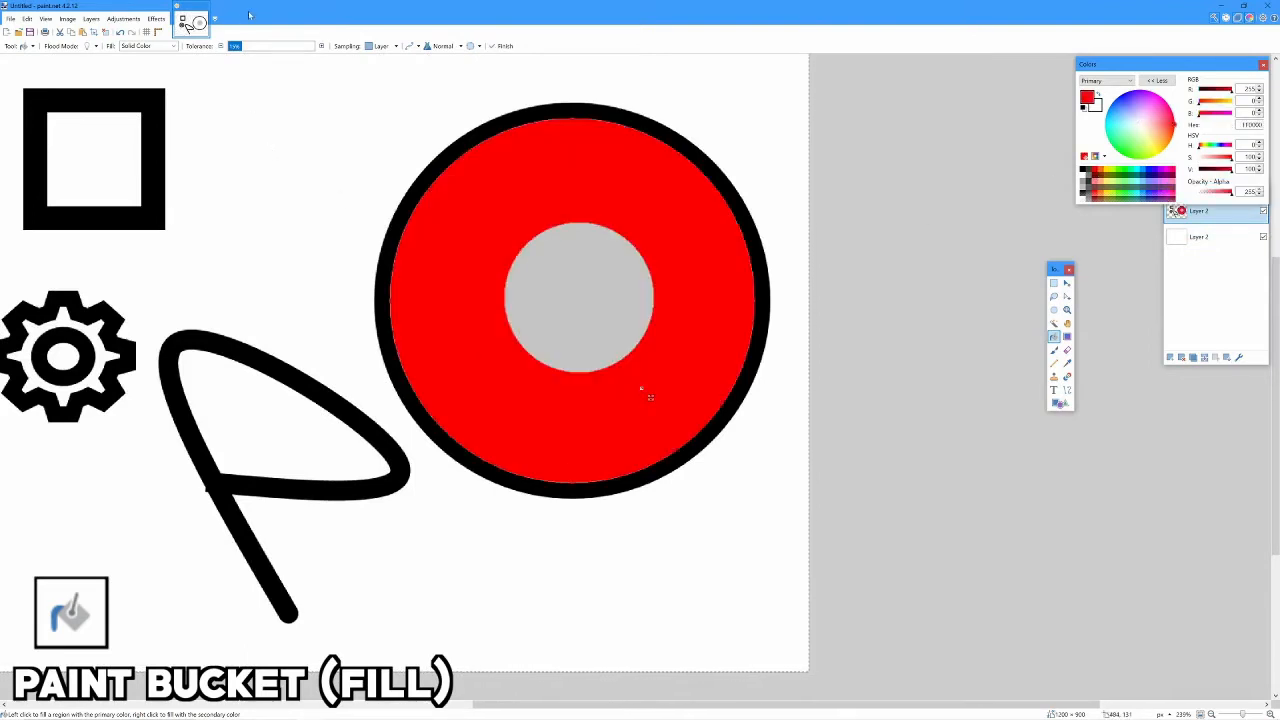
mouse_move(241, 50)
left_mouse_down()
mouse_move(272, 47)
mouse_move(254, 47)
left_mouse_up()
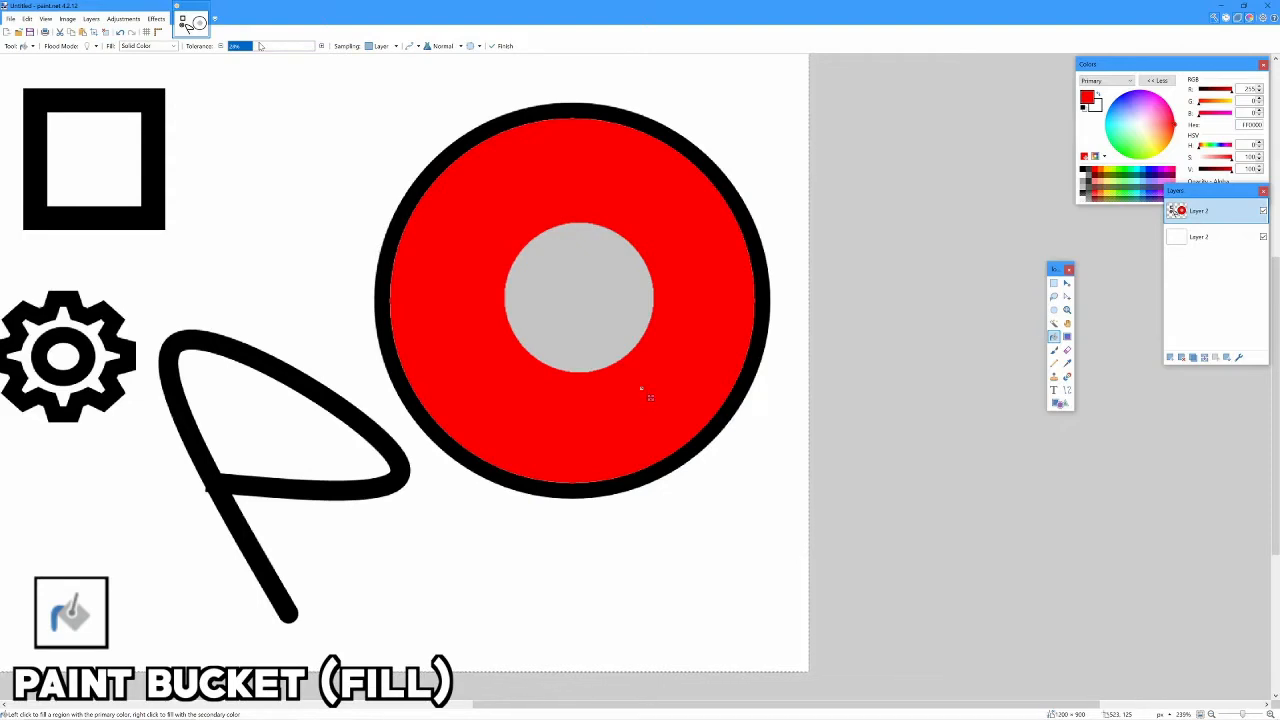
left_click(396, 46)
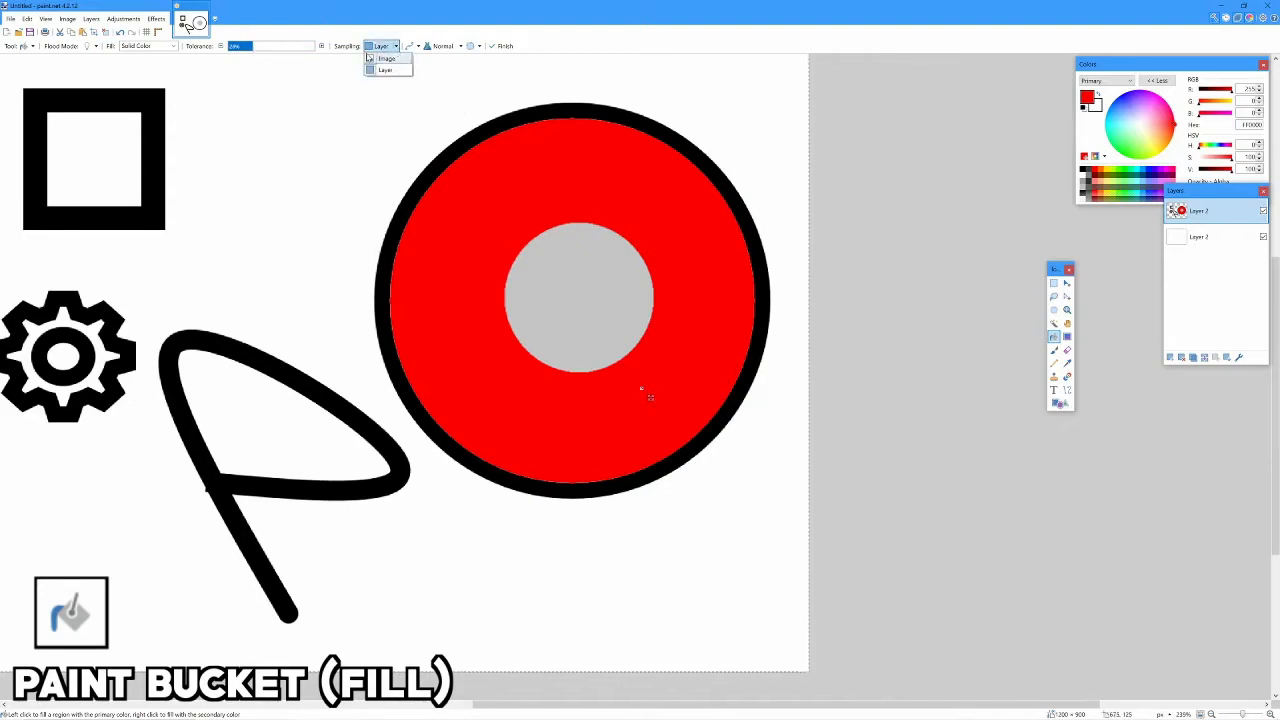
left_click(386, 47)
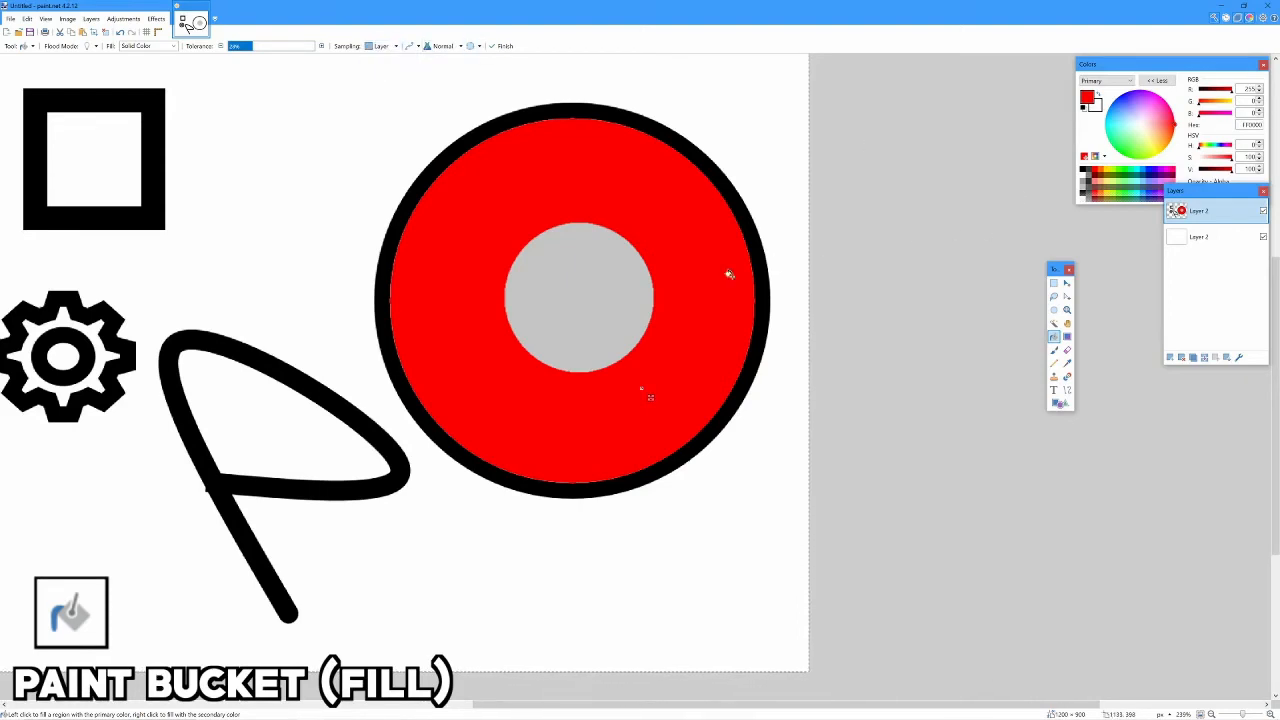
Choose a light orange, hex FFC04C, as the primary color and fill the inner gray circle with it
scroll(597, 303, "down", 6)
scroll(545, 298, "up", 5)
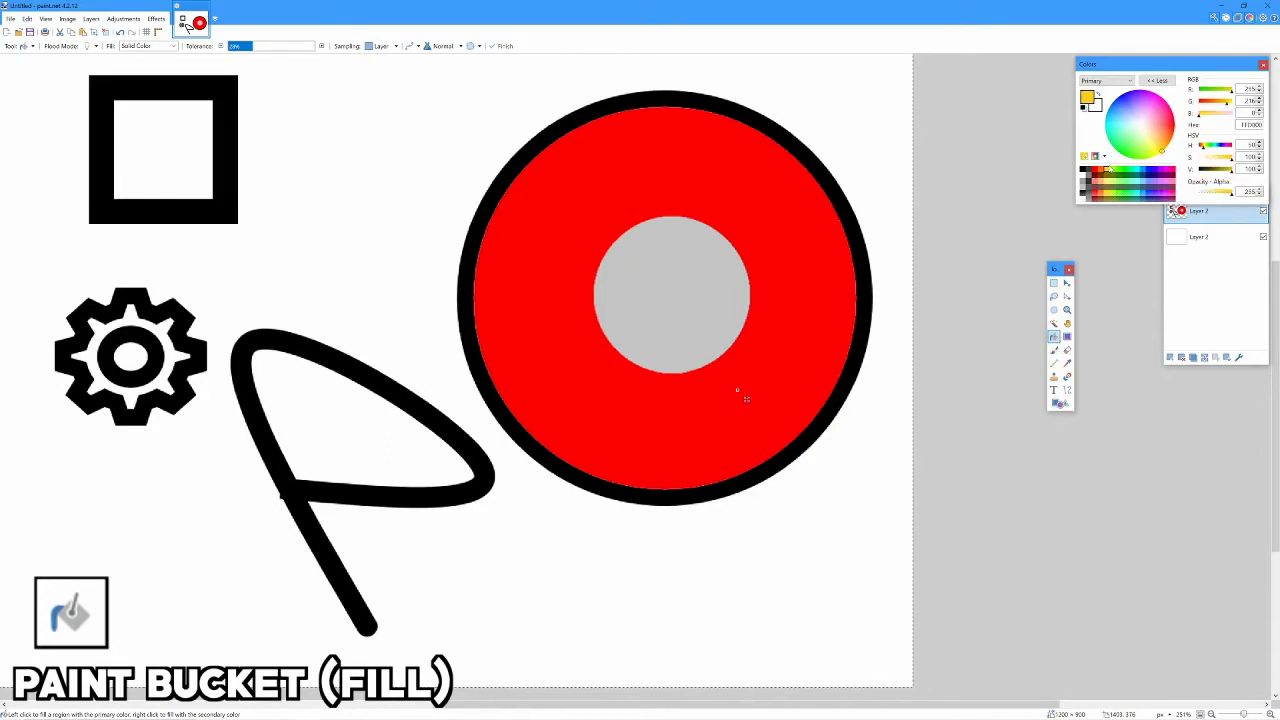
left_click(746, 399)
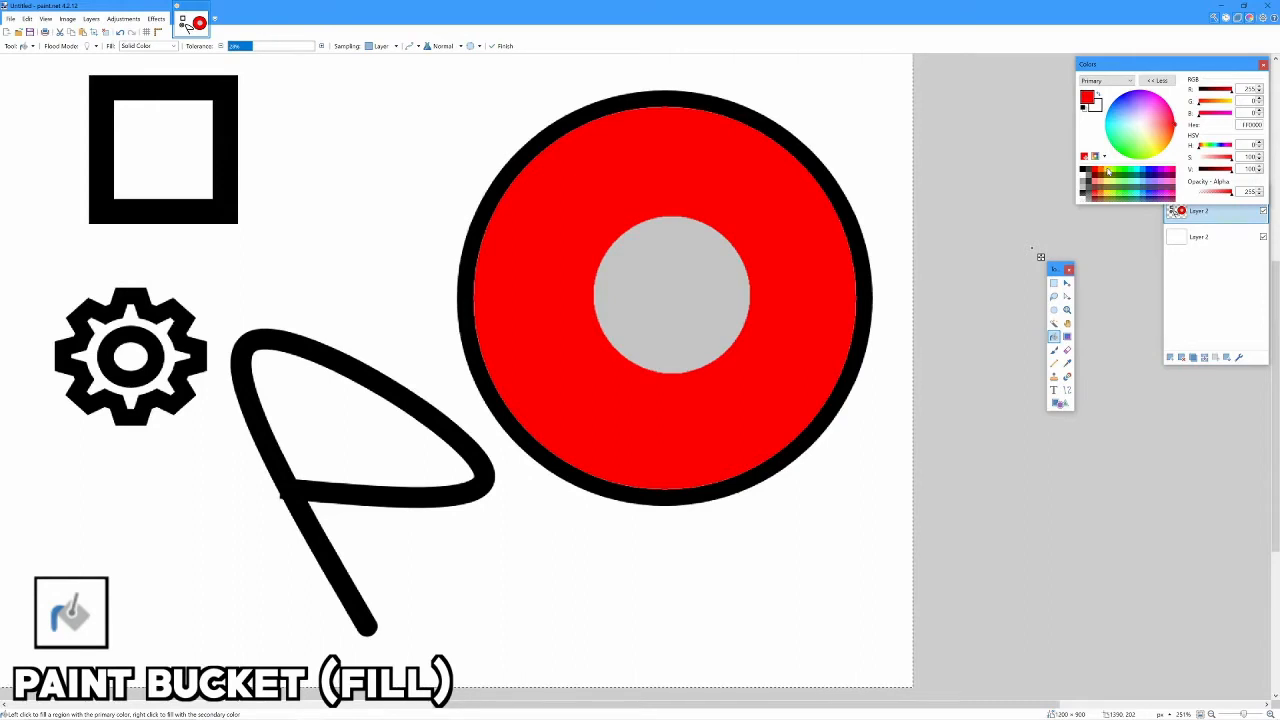
left_click(1160, 143)
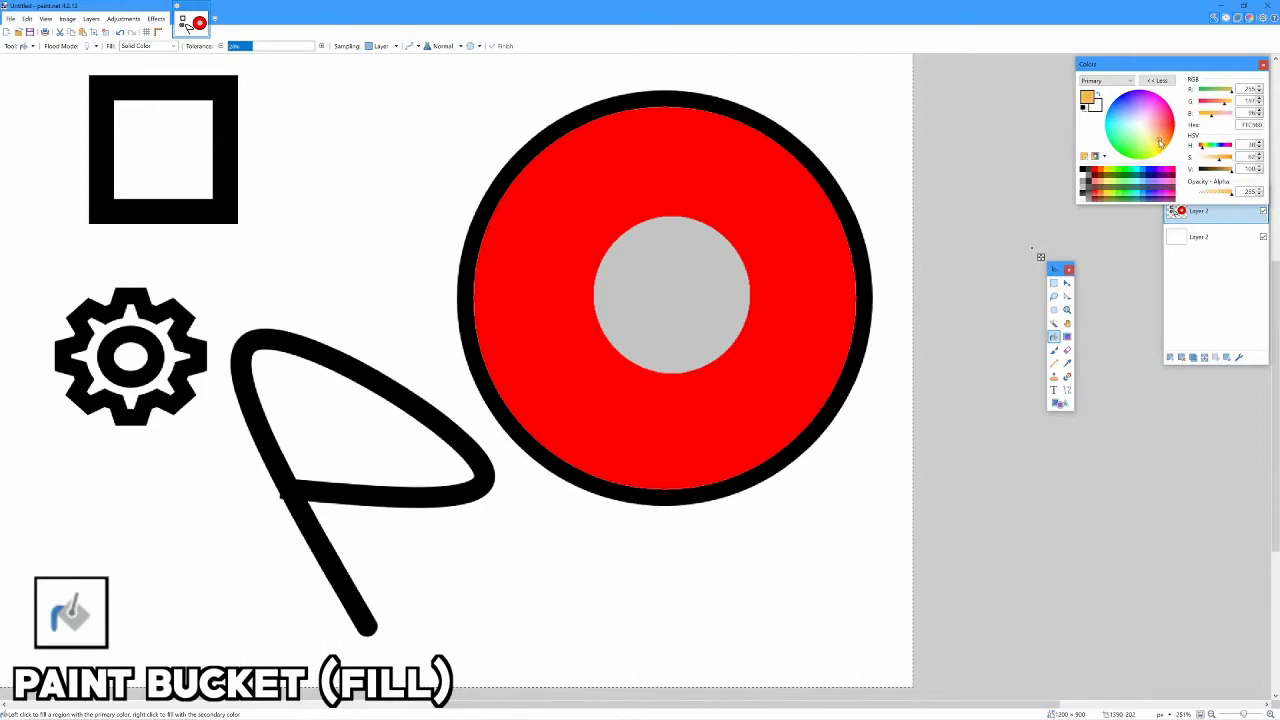
left_click(1160, 140)
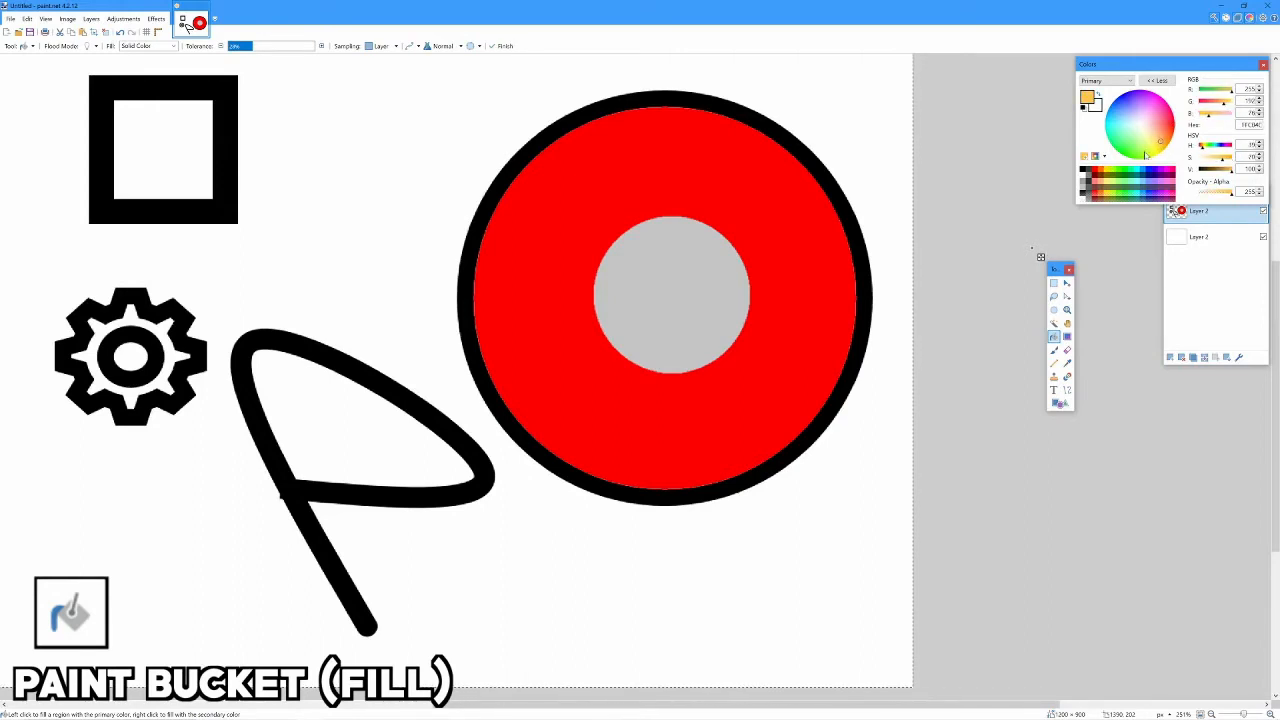
left_click(667, 305)
Lighten the inner circle's orange fill to hex FFC563 and inspect its edges
scroll(668, 306, "down", 2)
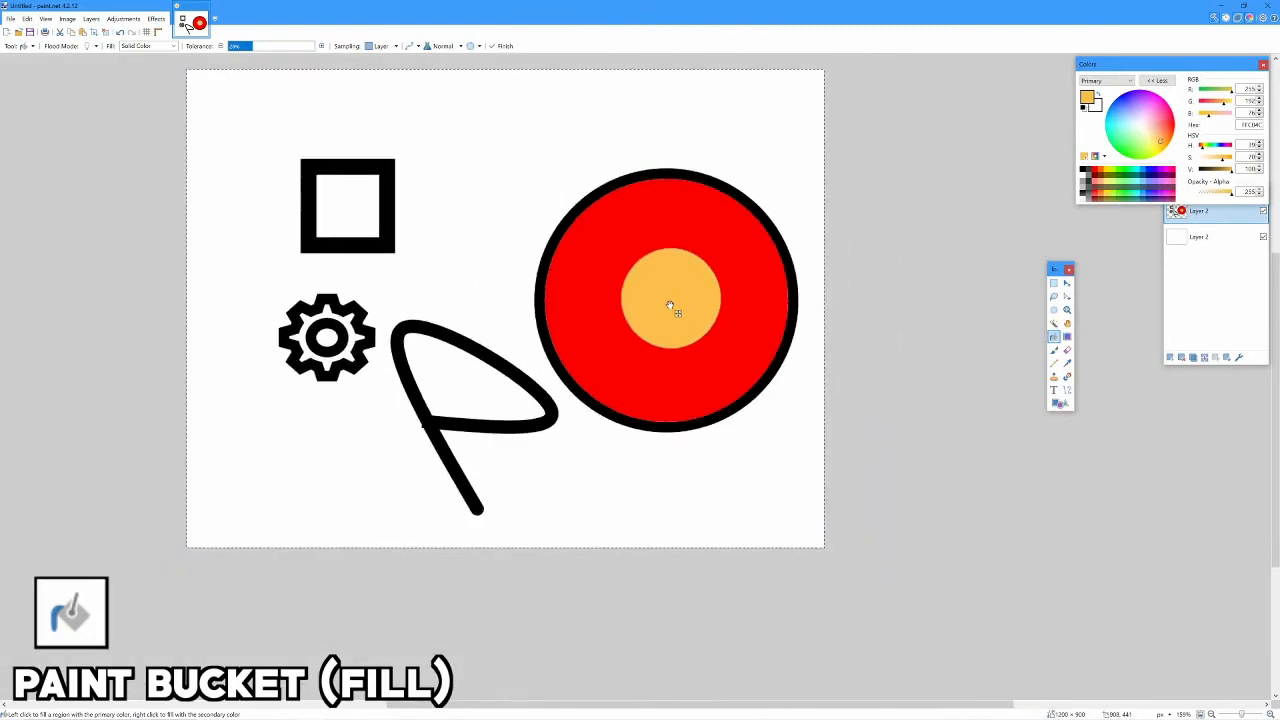
scroll(663, 303, "up", 1)
scroll(660, 303, "up", 2)
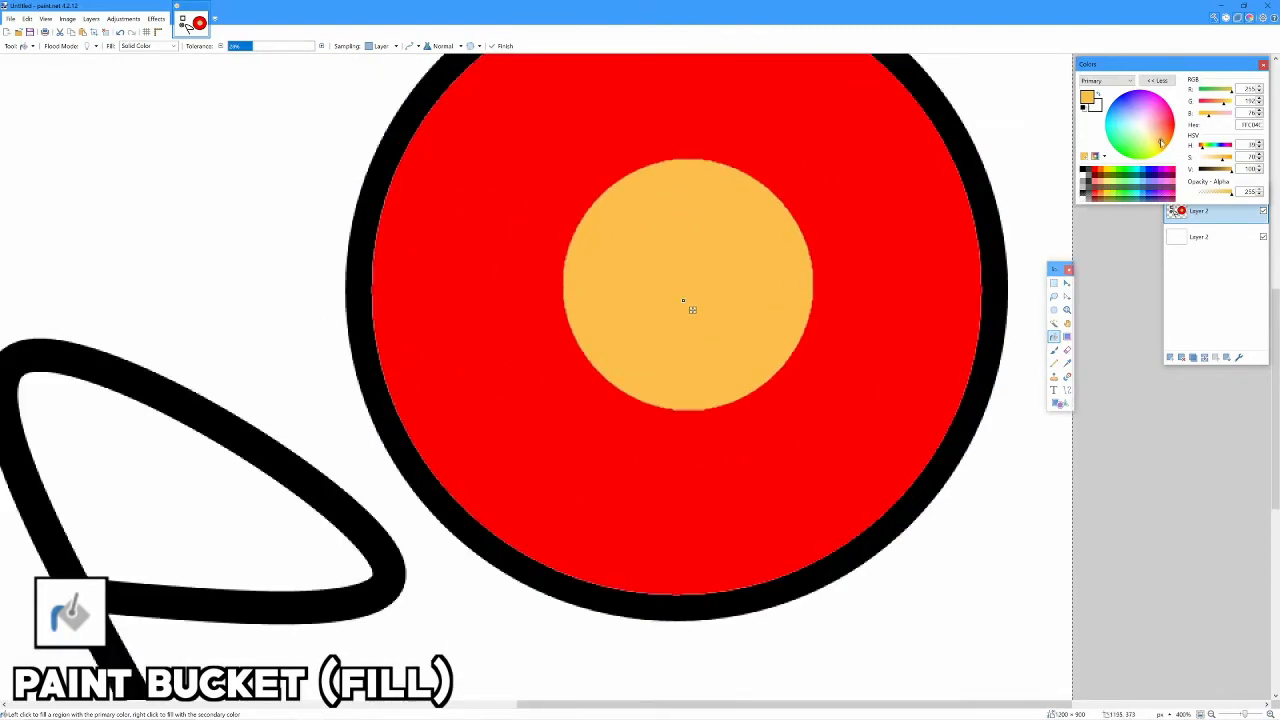
left_click_drag(1160, 140, 1159, 139)
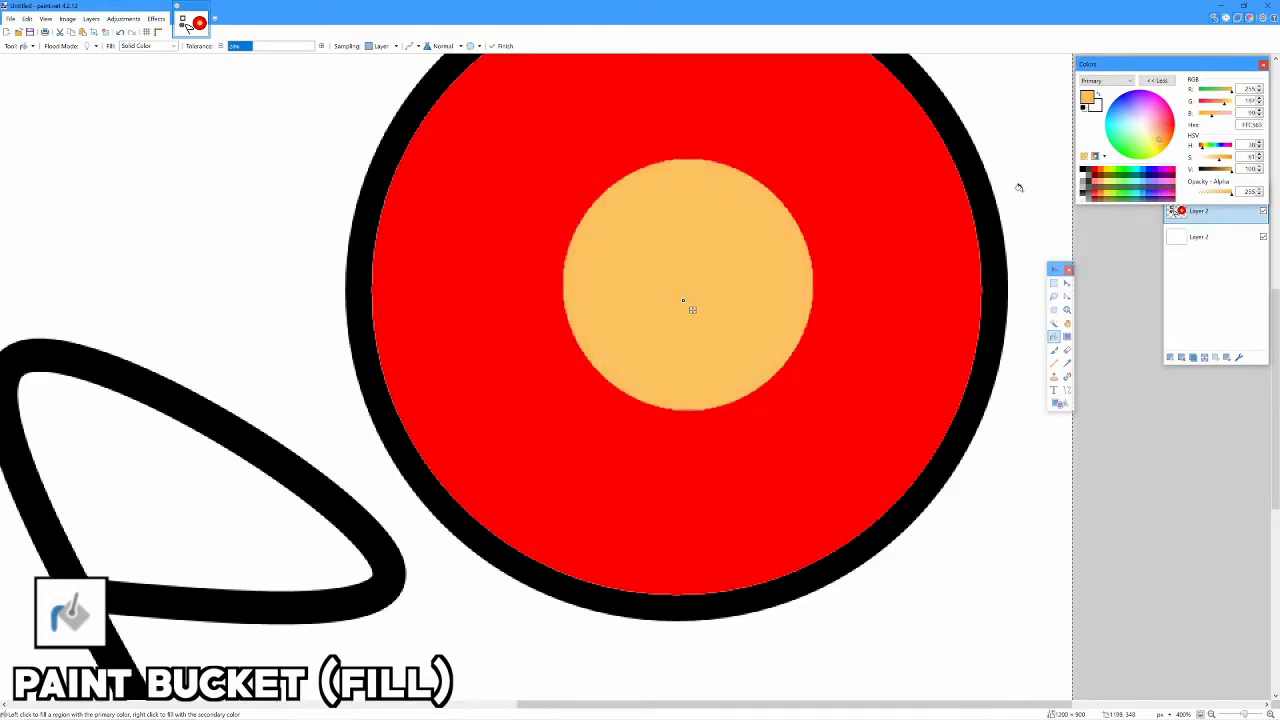
scroll(882, 226, "down", 5)
scroll(881, 226, "up", 3)
scroll(881, 226, "up", 2)
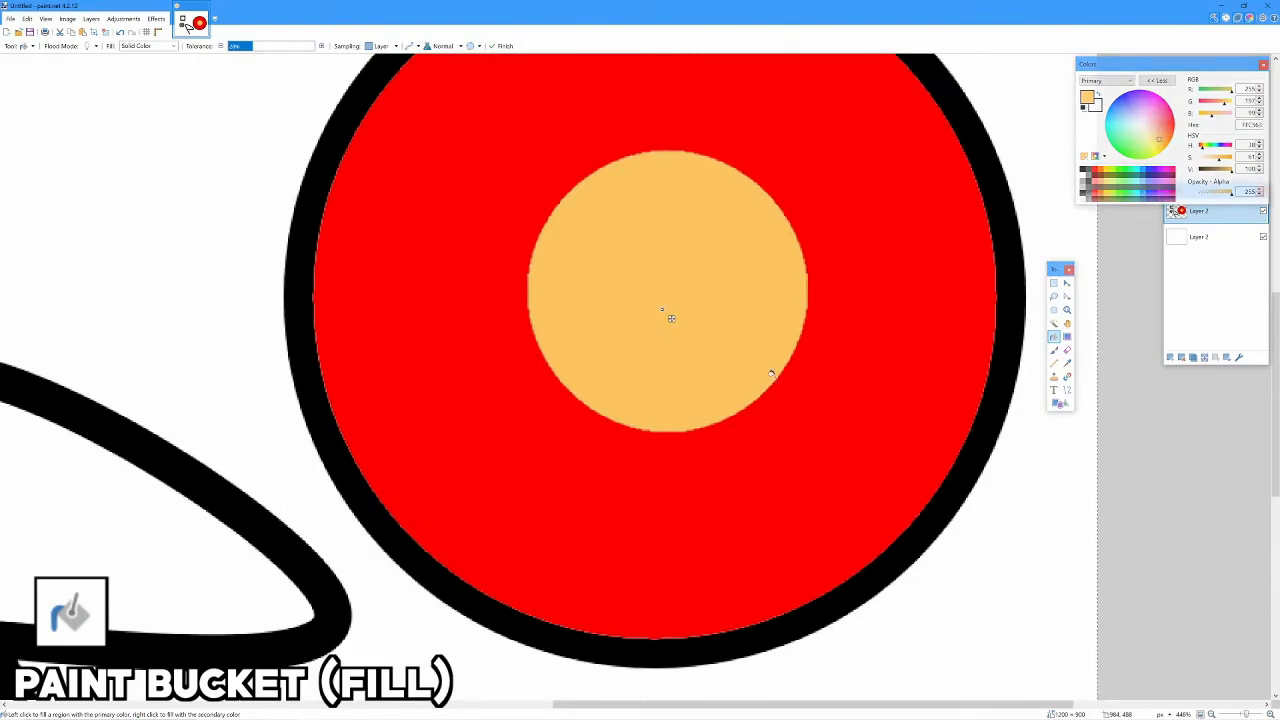
scroll(771, 372, "down", 4)
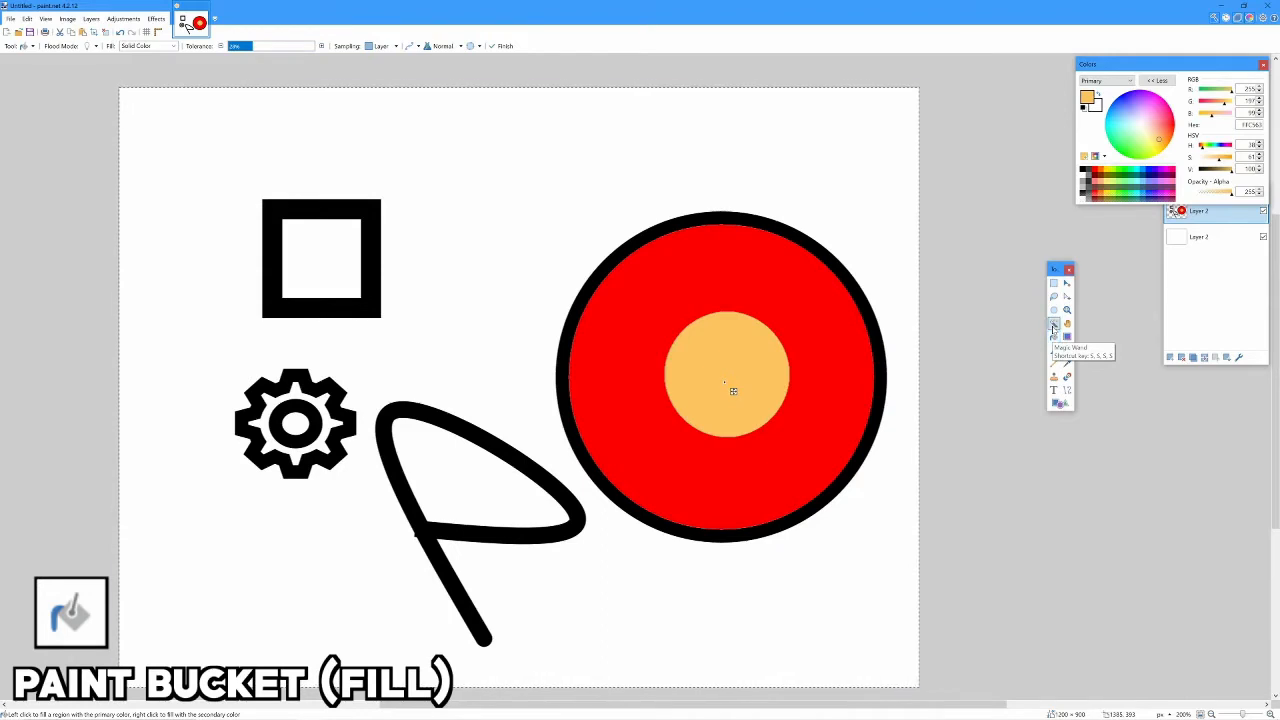
Undo the orange fill of the inner circle and the red fill of the ring
left_click(1053, 328)
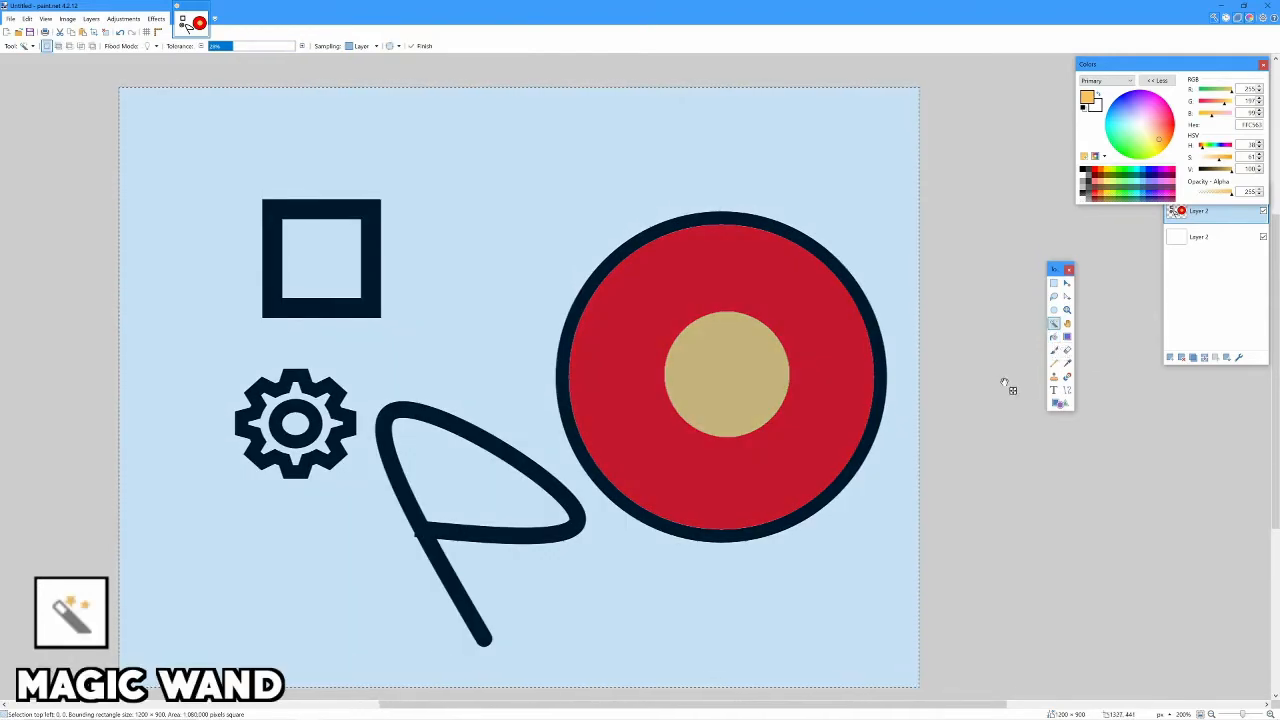
key("f")
key("ctrl+z")
key("ctrl+z")
key("ctrl+z")
key("ctrl+z")
key("ctrl+z")
key("ctrl+z")
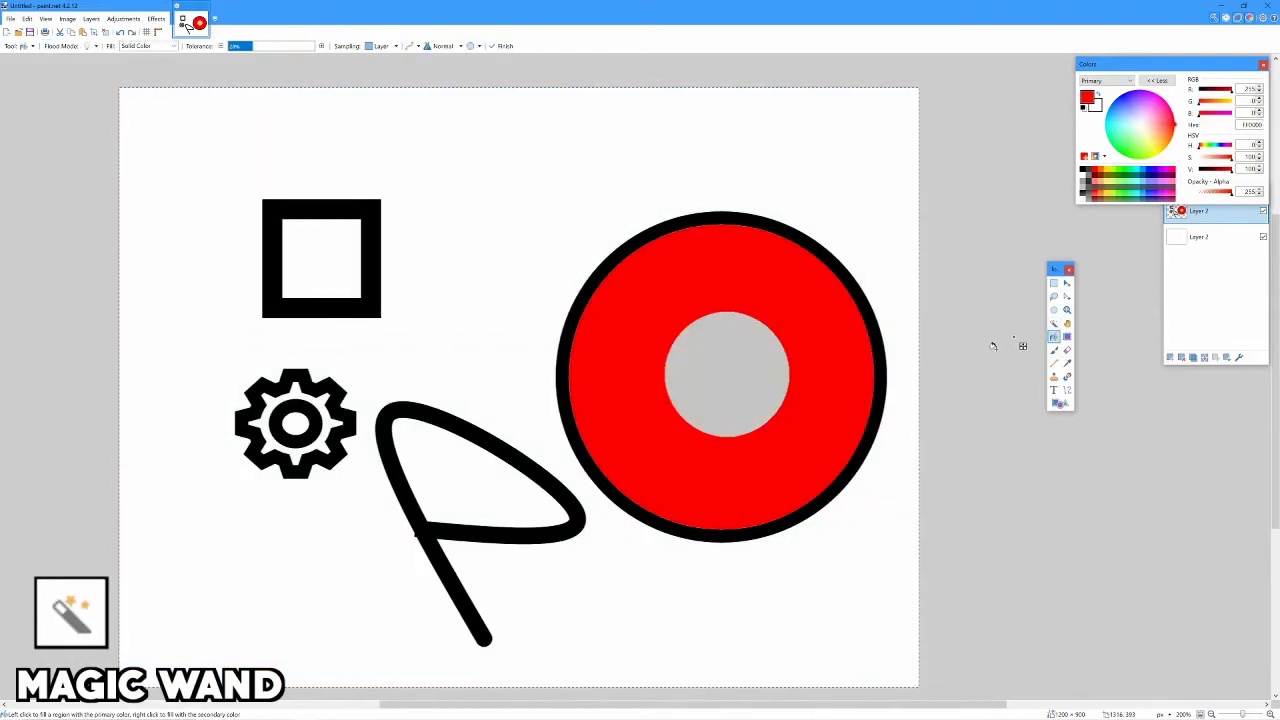
key("ctrl+z")
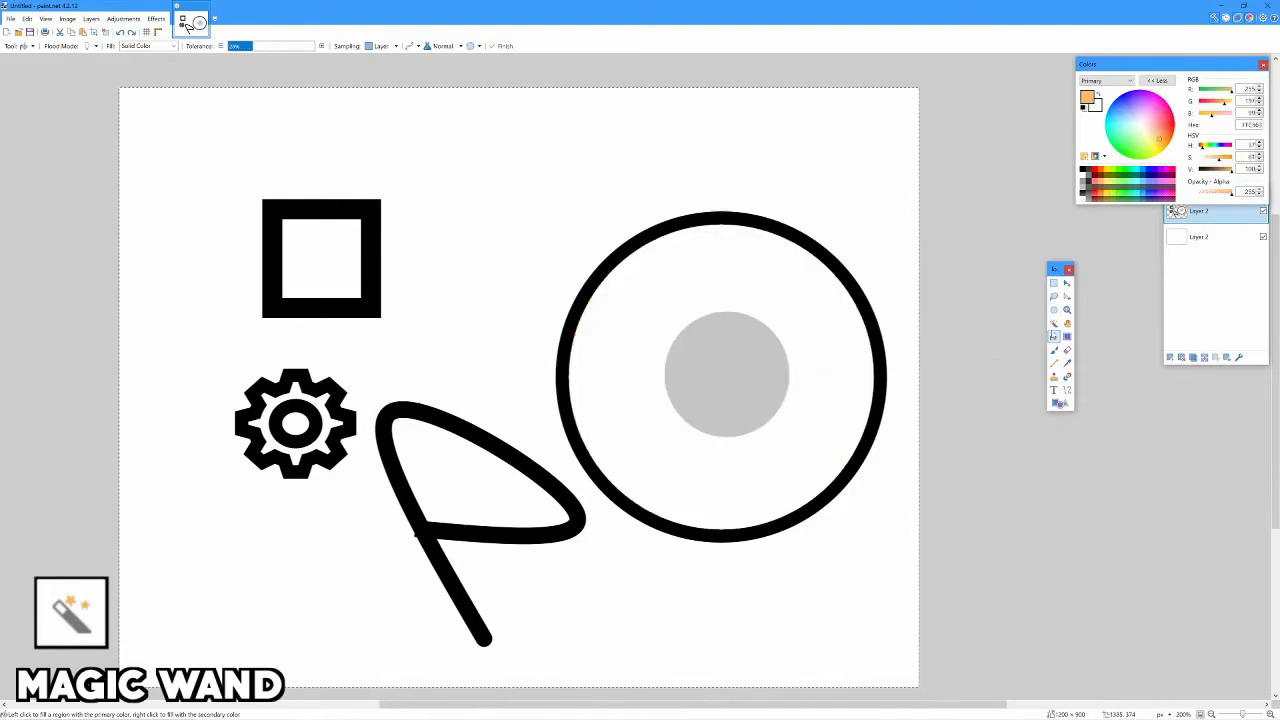
Activate the Magic Wand and select the whole canvas
left_click(1053, 323)
key("ctrl+a")
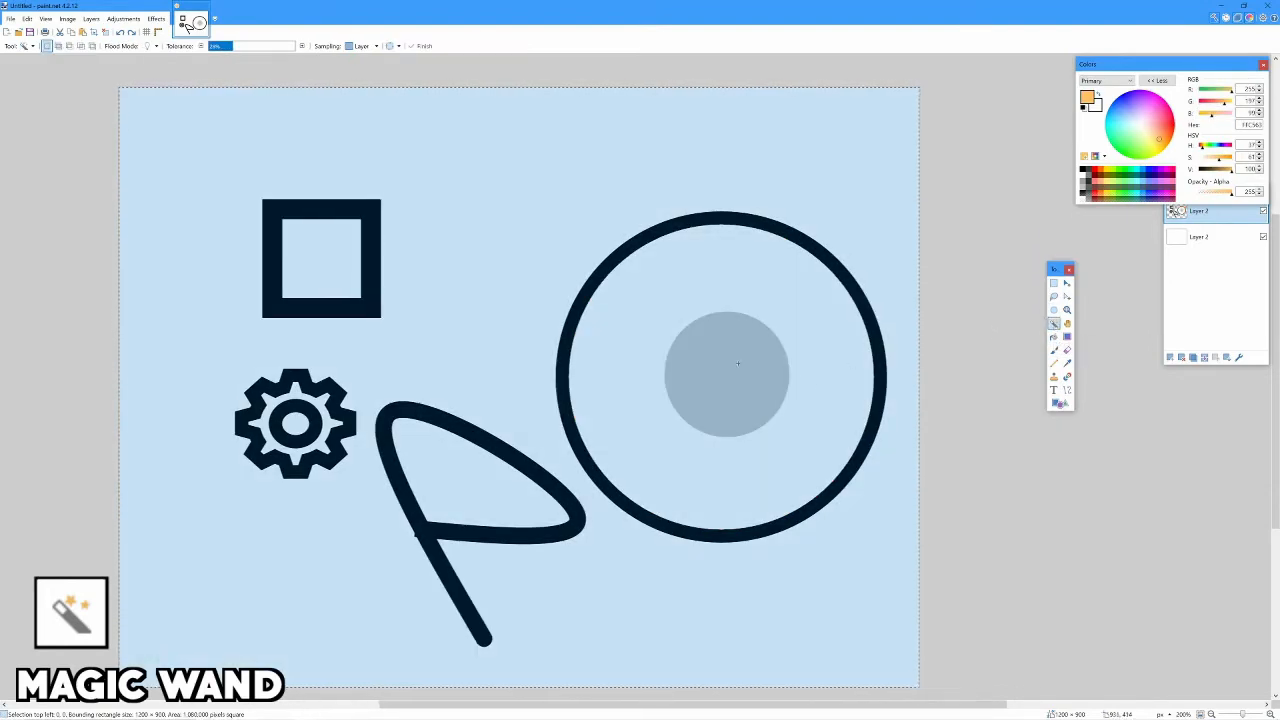
Select the inner gray circle with the Magic Wand and inspect the selection's edge
left_click(727, 372)
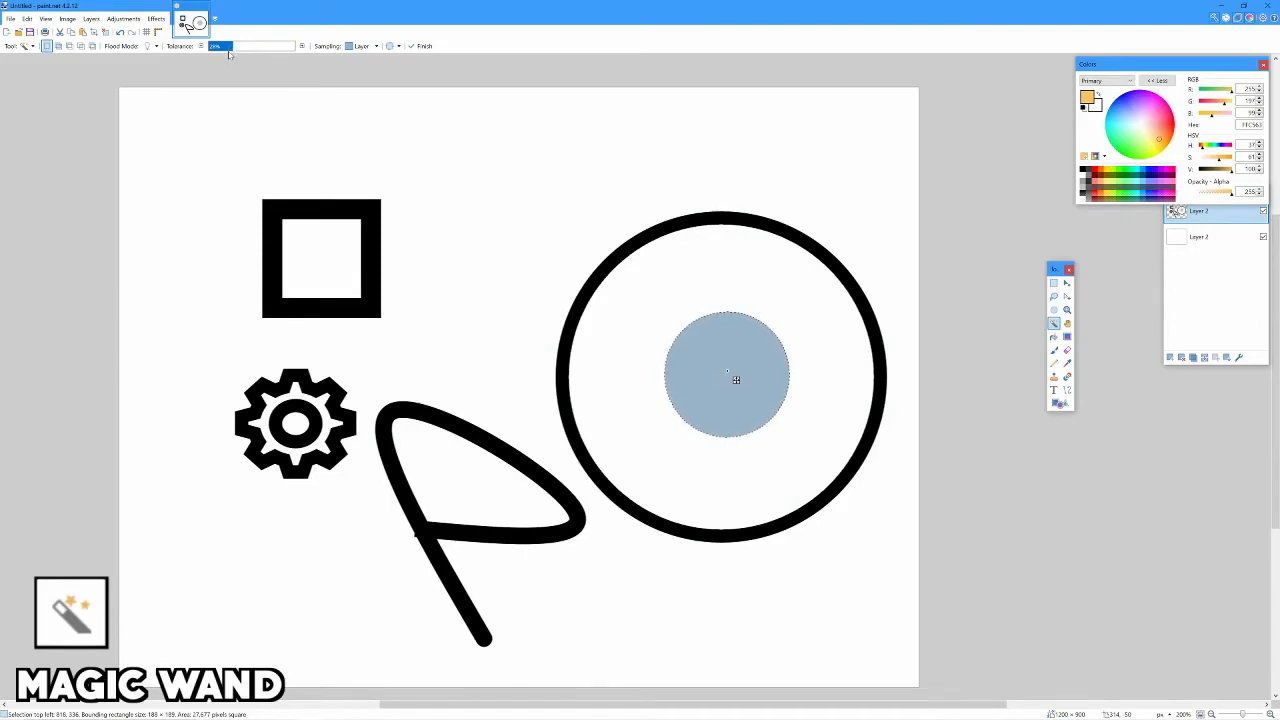
scroll(735, 379, "up", 8)
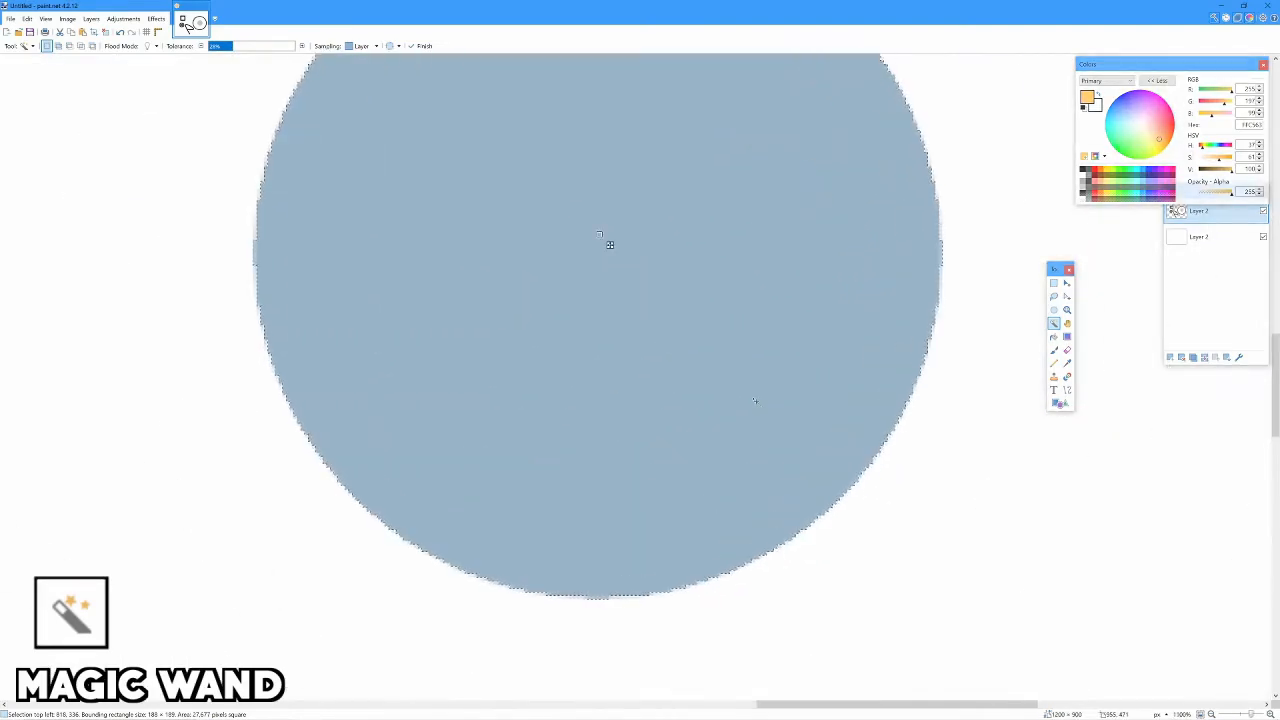
scroll(603, 240, "down", 5)
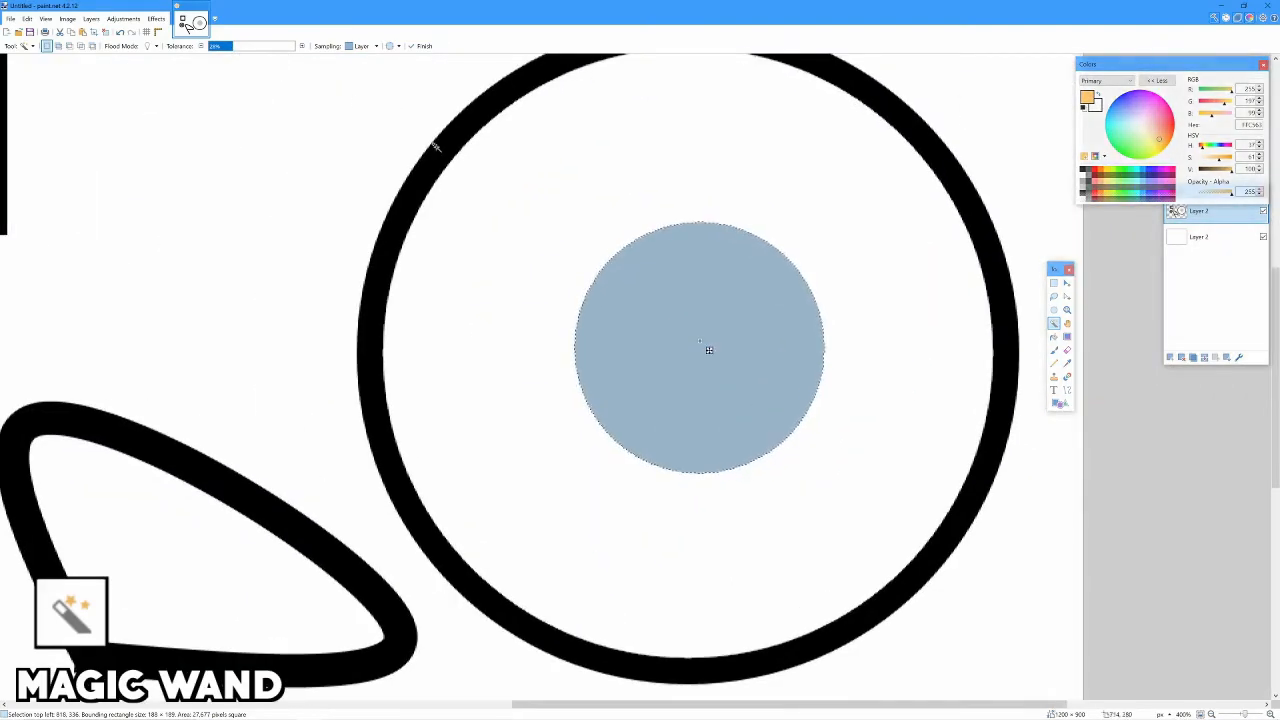
Raise the Magic Wand tolerance to about 45% and inspect the selection along the large circle's inner edge
left_click(248, 45)
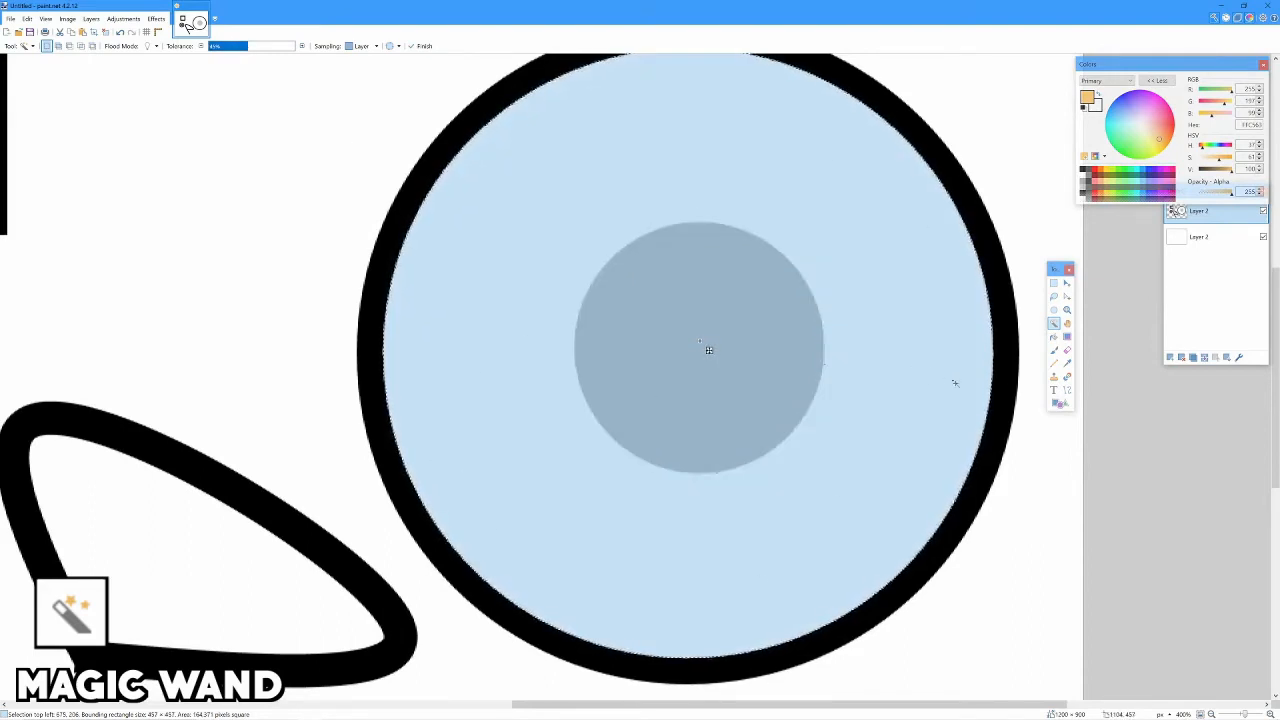
scroll(1031, 374, "up", 8)
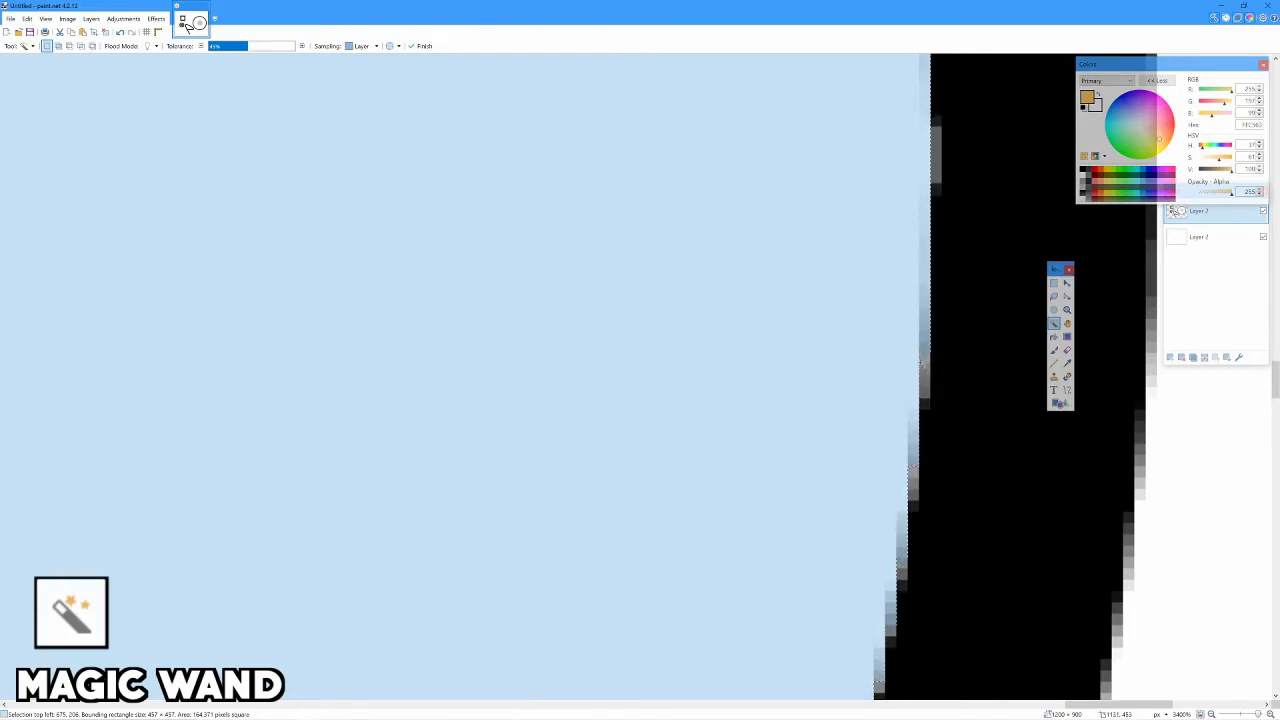
scroll(921, 365, "down", 8)
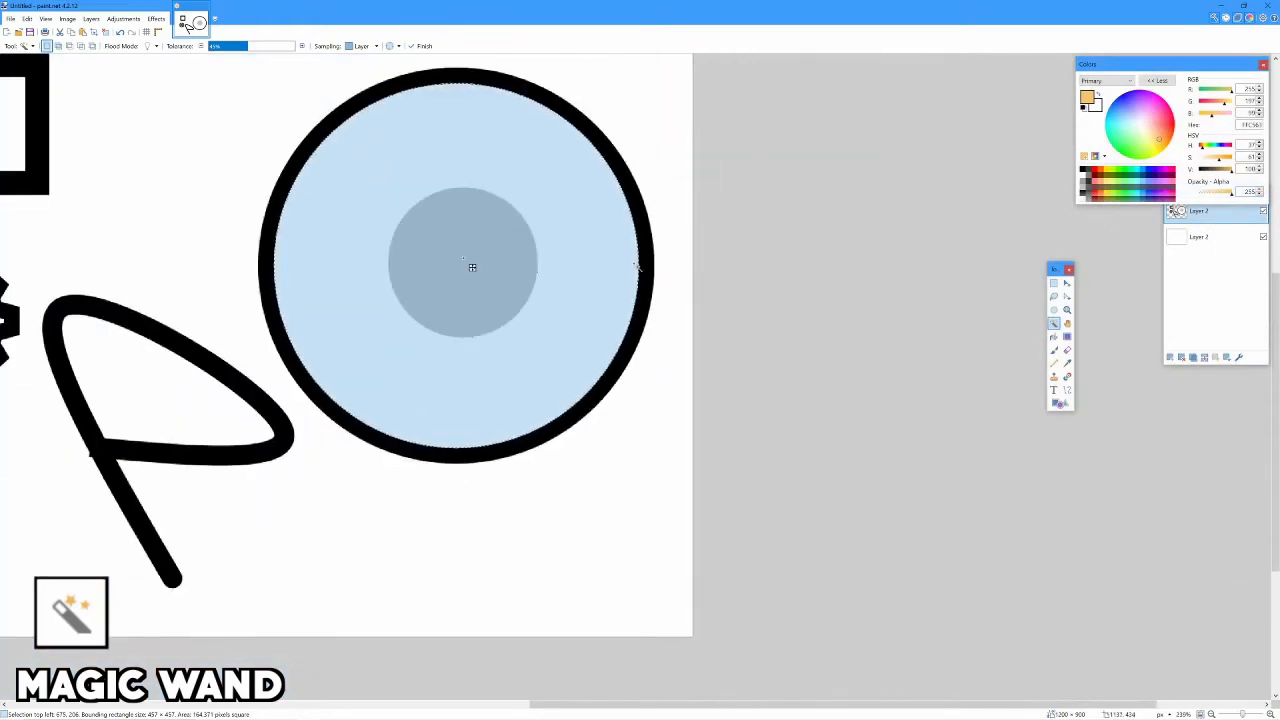
scroll(638, 266, "up", 9)
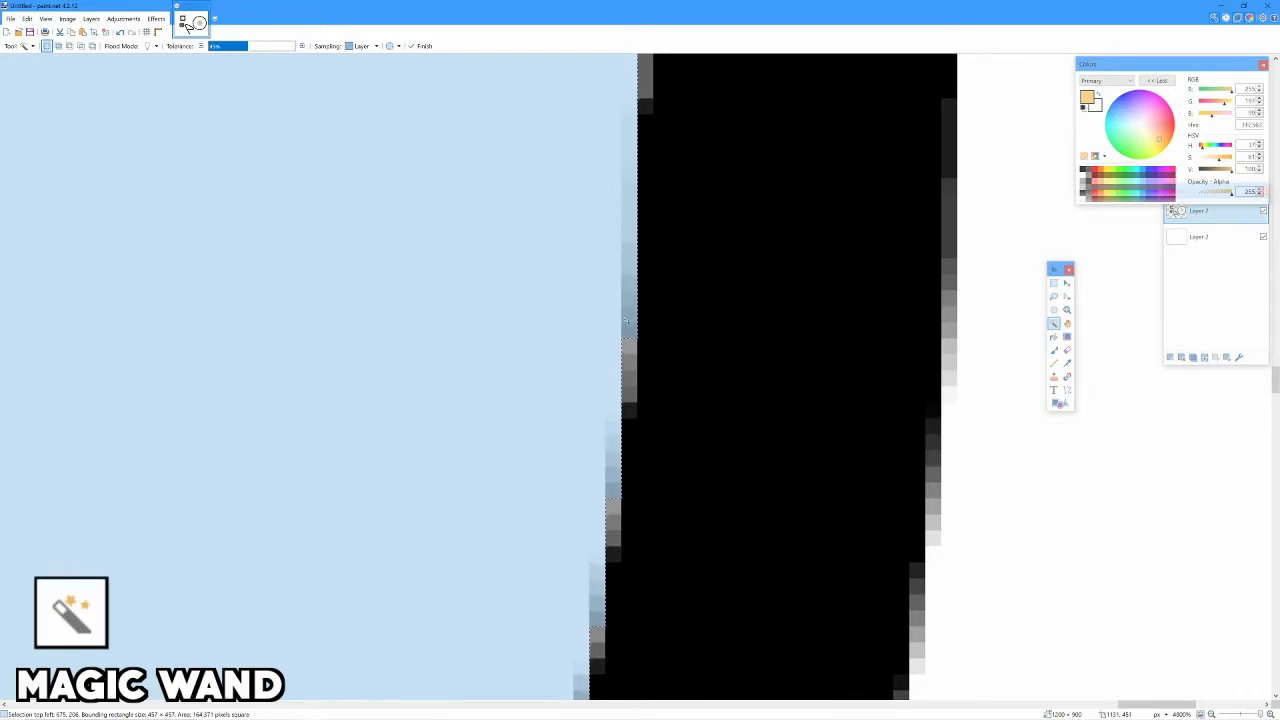
scroll(627, 320, "down", 9)
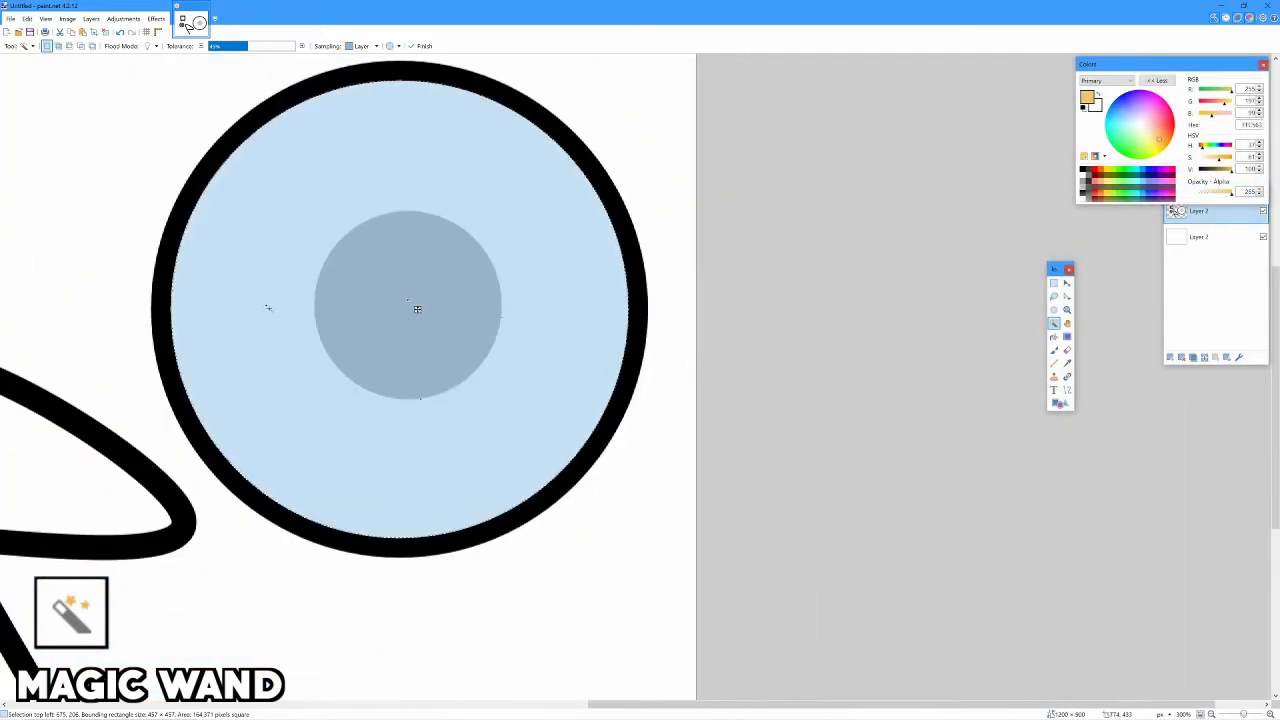
scroll(620, 340, "up", 3)
scroll(654, 354, "down", 3)
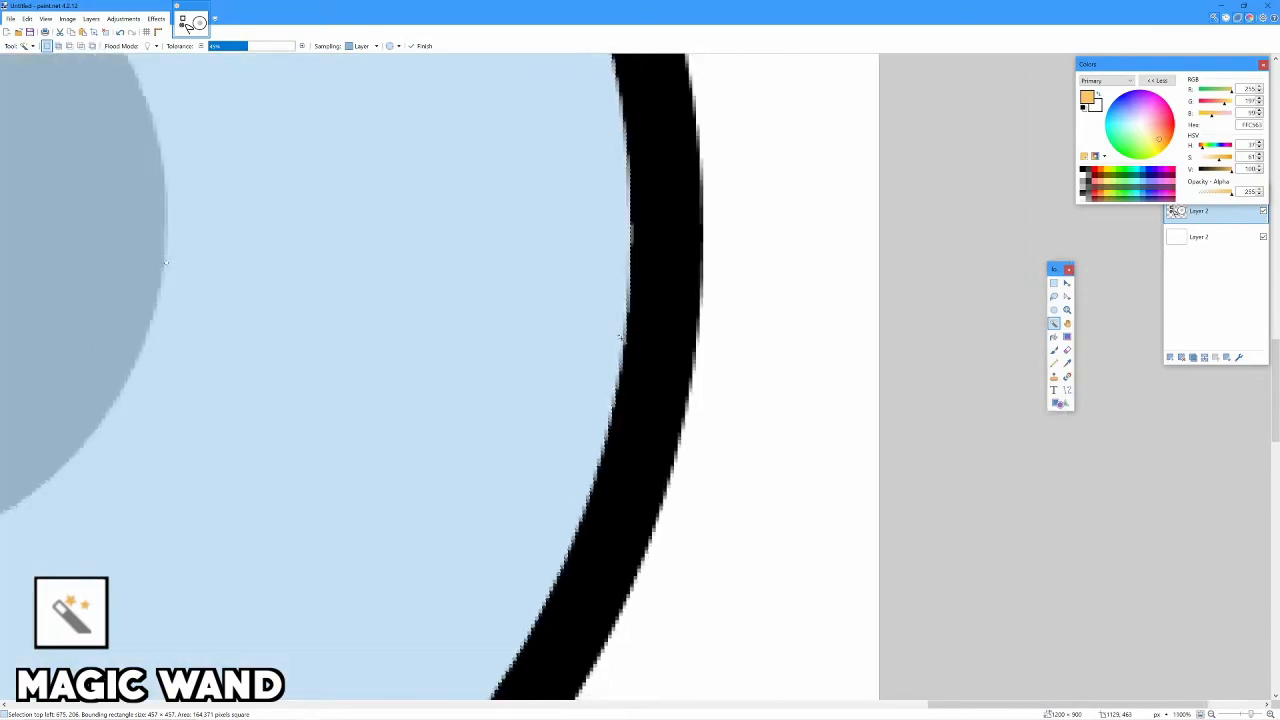
scroll(735, 332, "down", 4)
scroll(517, 280, "up", 2)
Lower the Magic Wand tolerance to about 17% and raise it again in 1% increments to 31%
left_click_drag(241, 47, 224, 50)
scroll(635, 336, "up", 5)
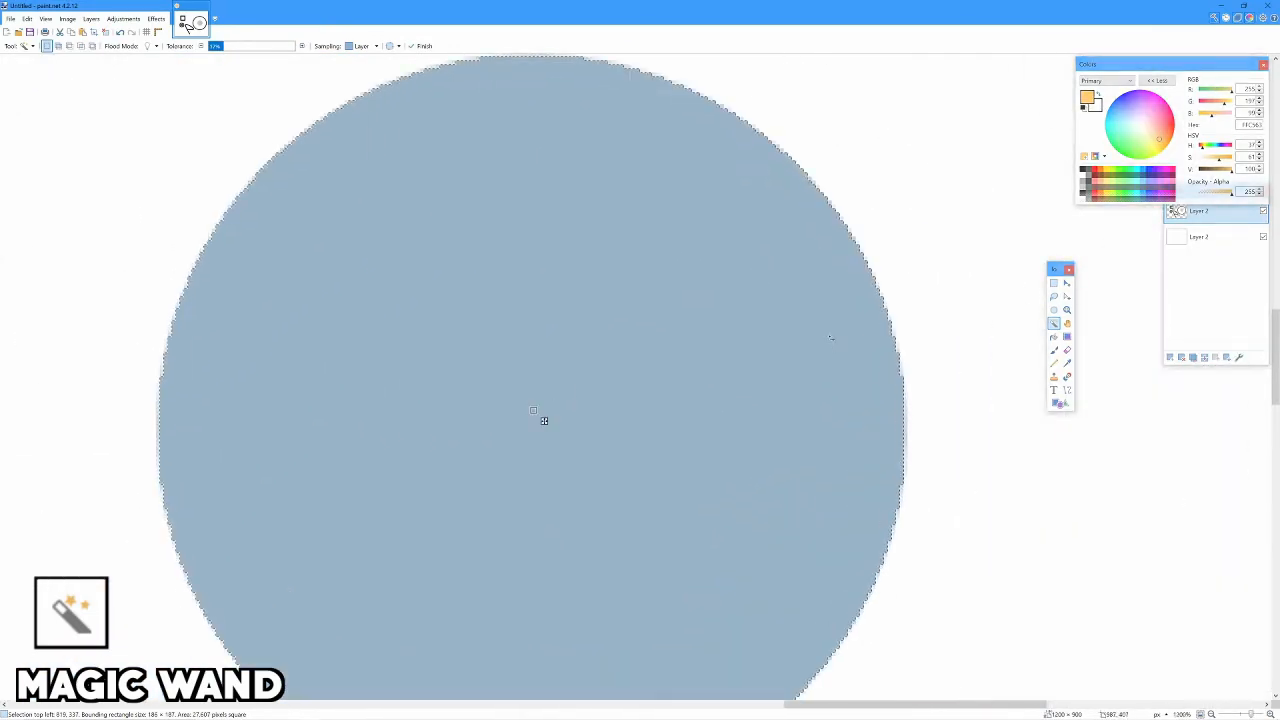
left_click(302, 46)
left_click(302, 47)
left_click(302, 47)
left_click(302, 47)
left_click(302, 47)
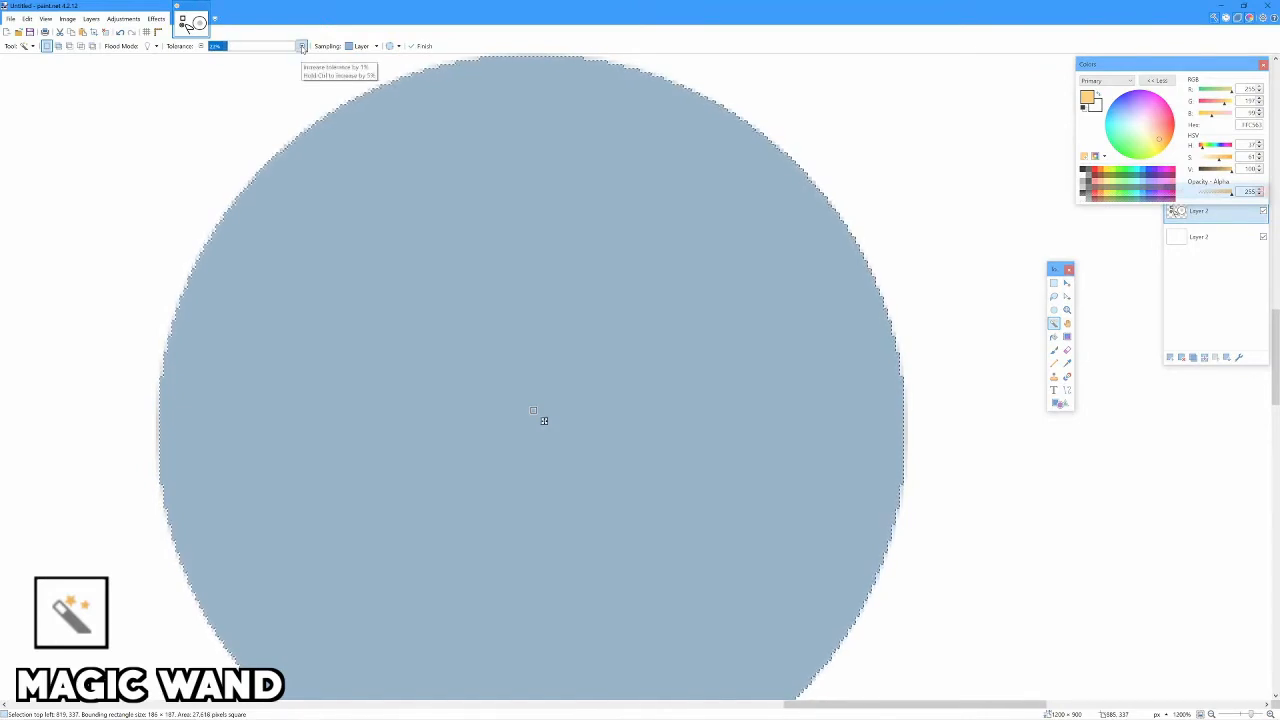
left_click(302, 47)
left_click(302, 47)
left_click(302, 47)
left_click(302, 47)
left_click(302, 47)
left_click(302, 47)
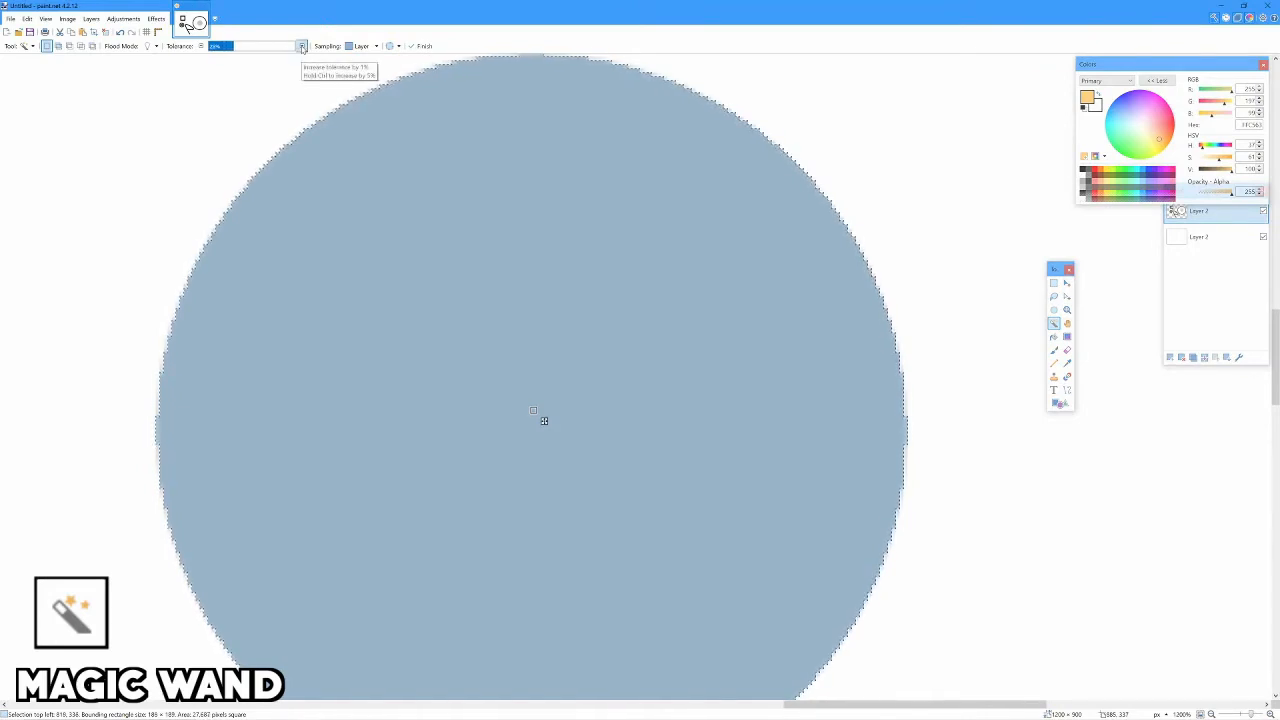
left_click(302, 47)
left_click(302, 47)
left_click(302, 47)
scroll(469, 260, "down", 7)
scroll(273, 264, "up", 4)
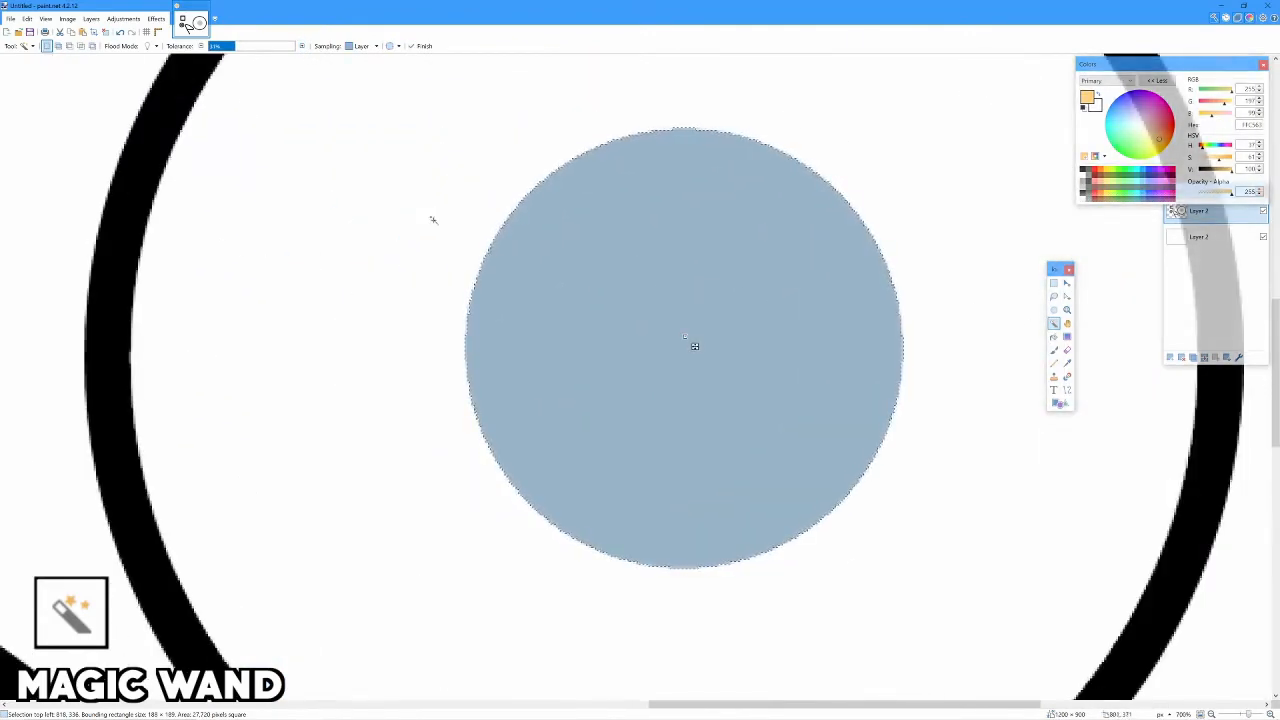
Select the white area inside the curve's loop, and replace that selection with the black curve itself
scroll(450, 235, "down", 8)
scroll(177, 366, "up", 6)
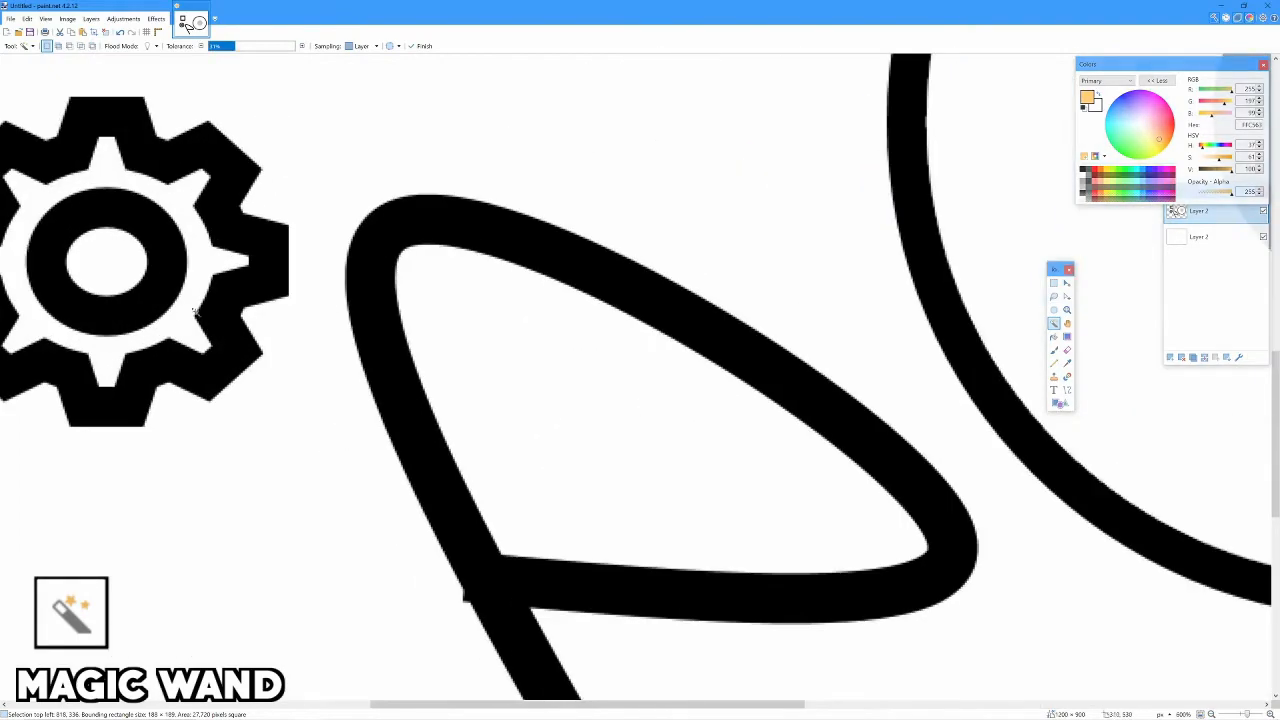
left_click(182, 298)
left_click(528, 376)
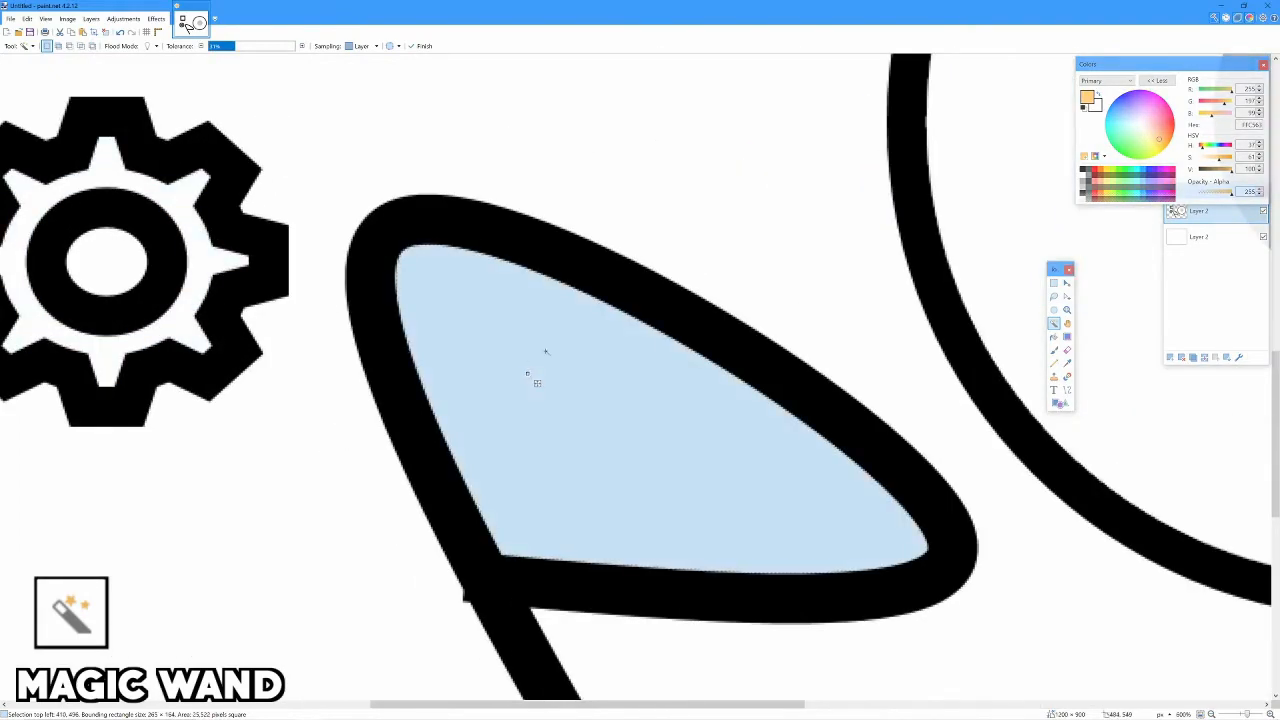
left_click(604, 276)
scroll(723, 491, "down", 4)
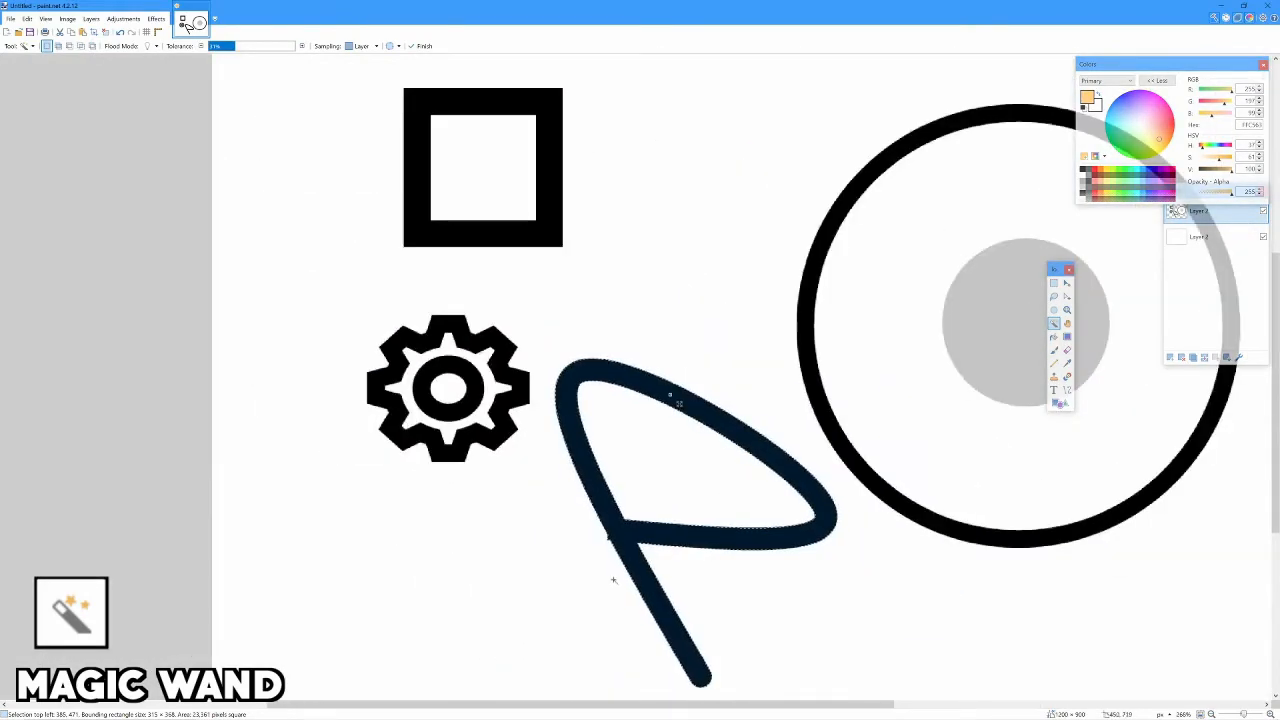
Select, one at a time, the gear's outer shape, the square's black outline and the gear's center ring
left_click(490, 443)
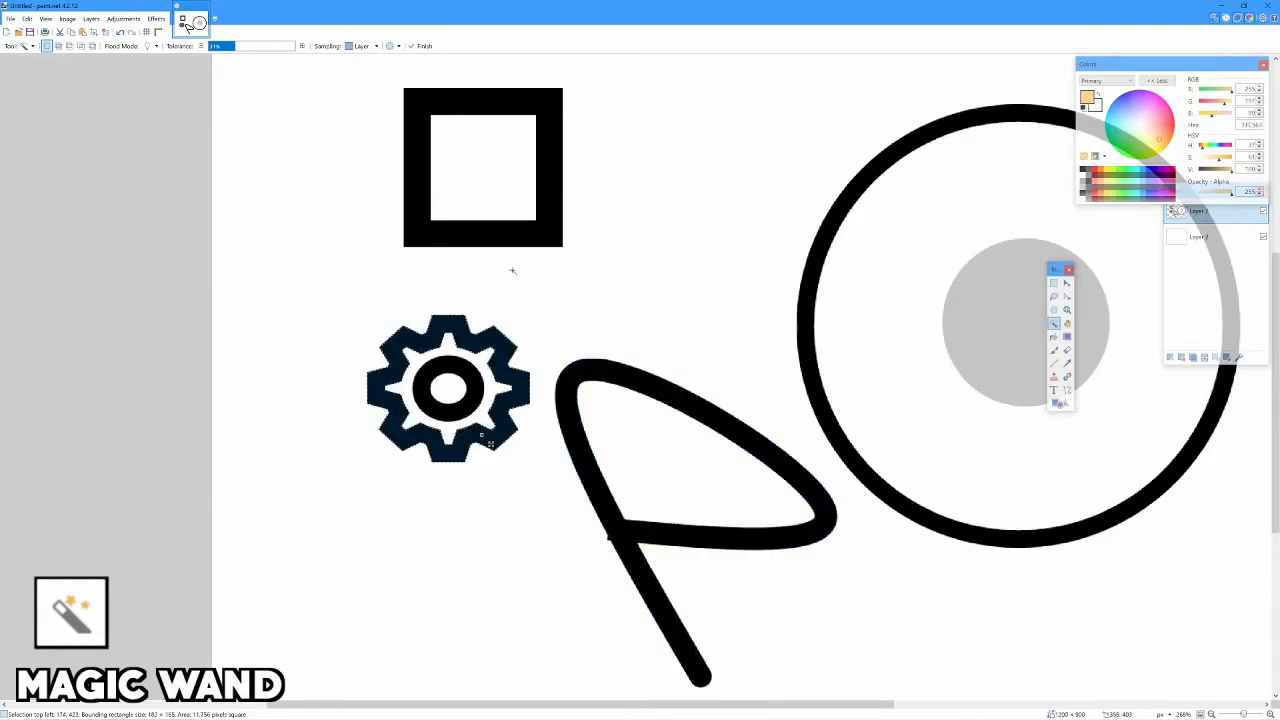
left_click(508, 232)
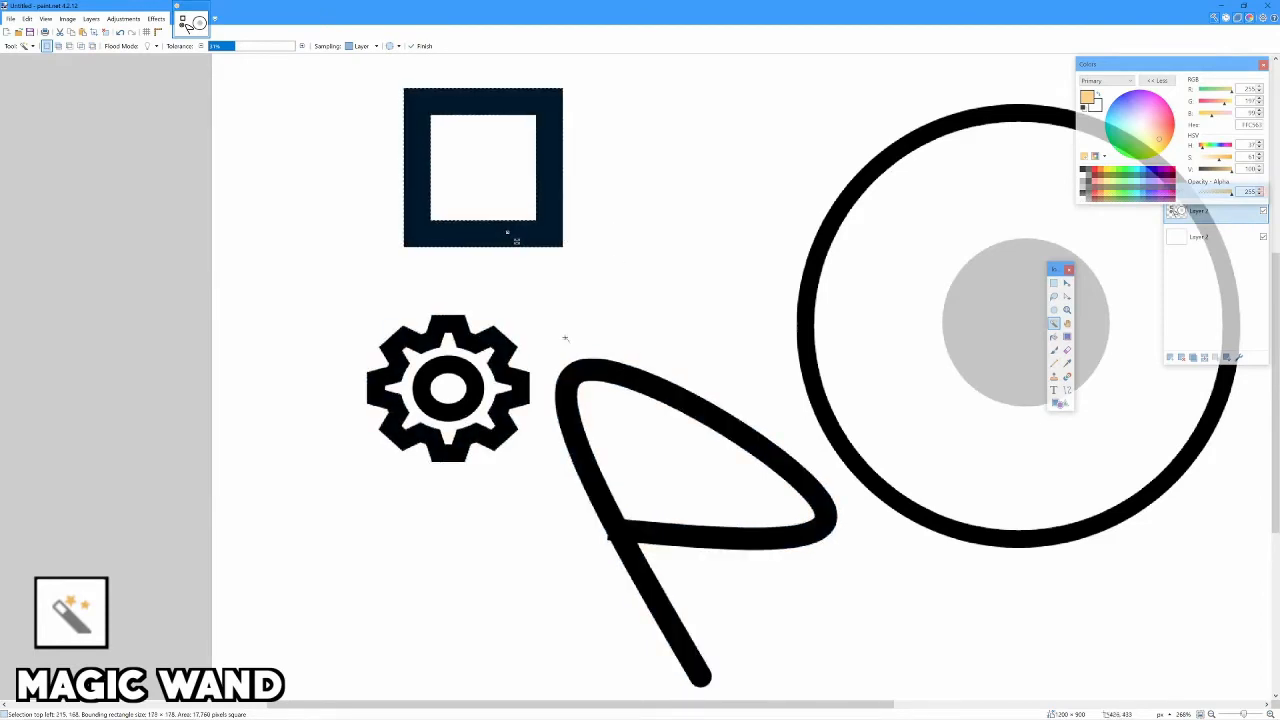
left_click(465, 370)
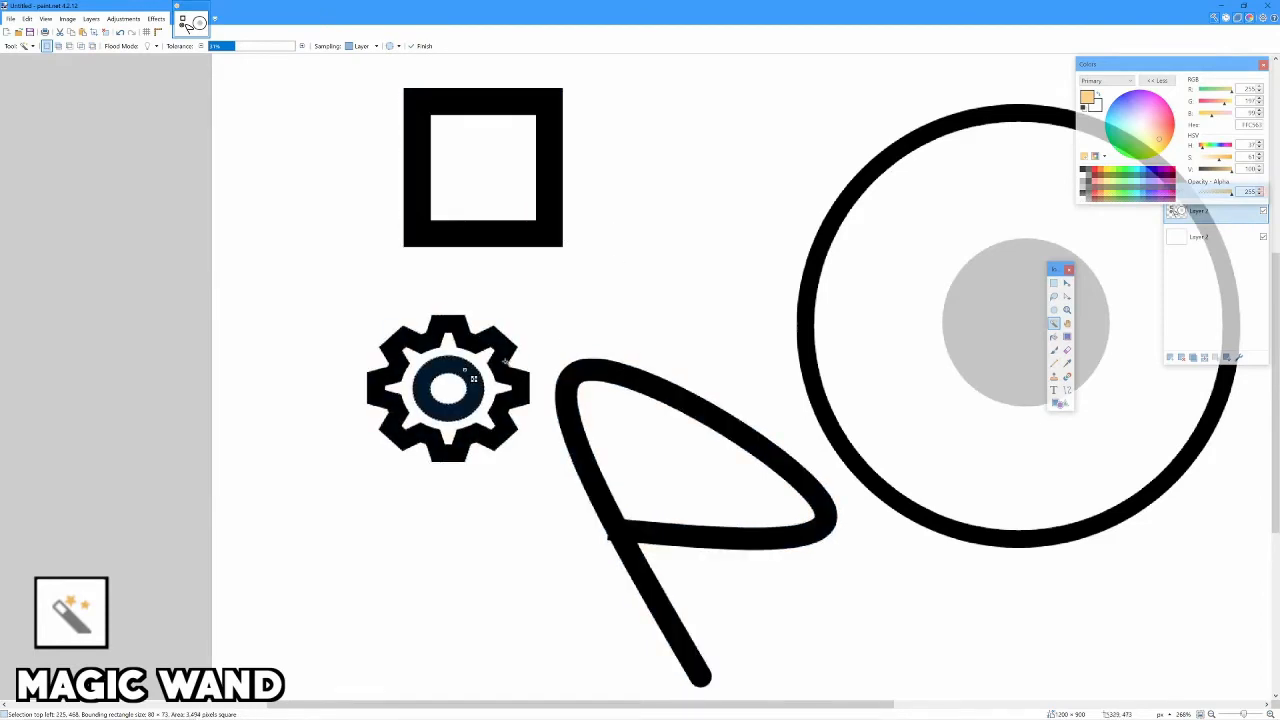
Select the gear's outer shape and add its center ring and the black curve to the selection
left_click(505, 360)
scroll(534, 364, "up", 3)
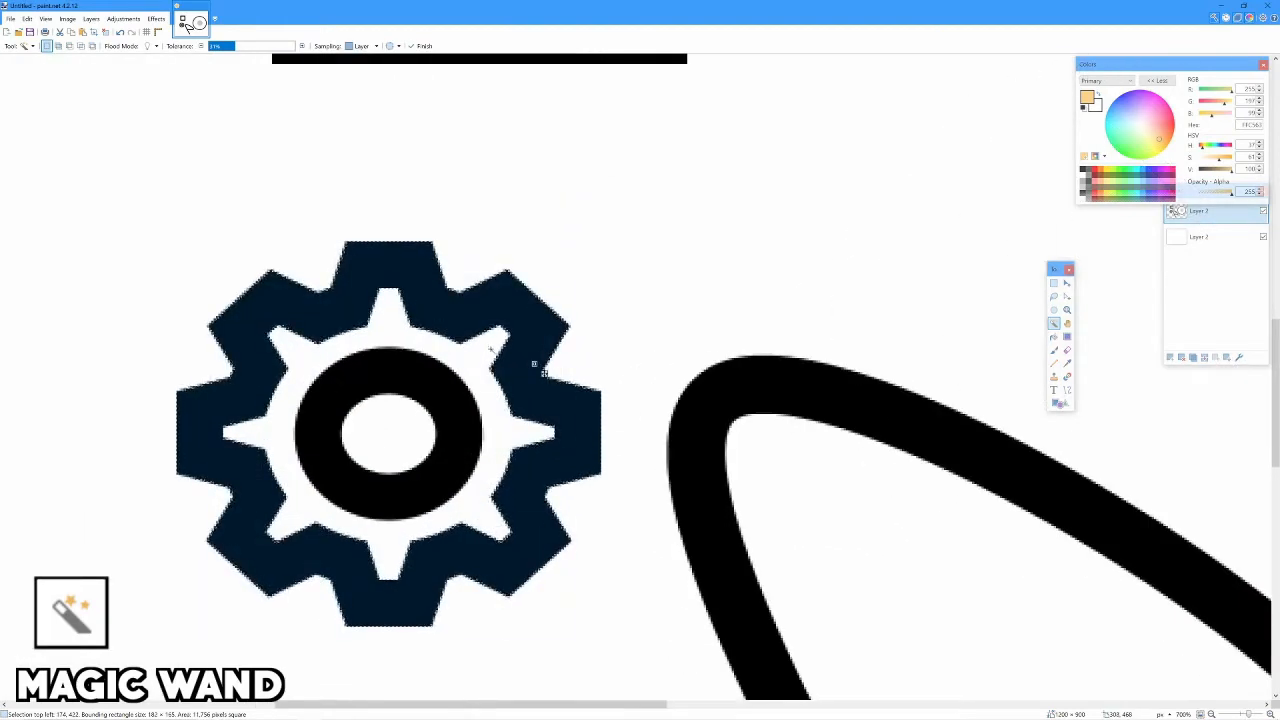
left_click(470, 422, "ctrl")
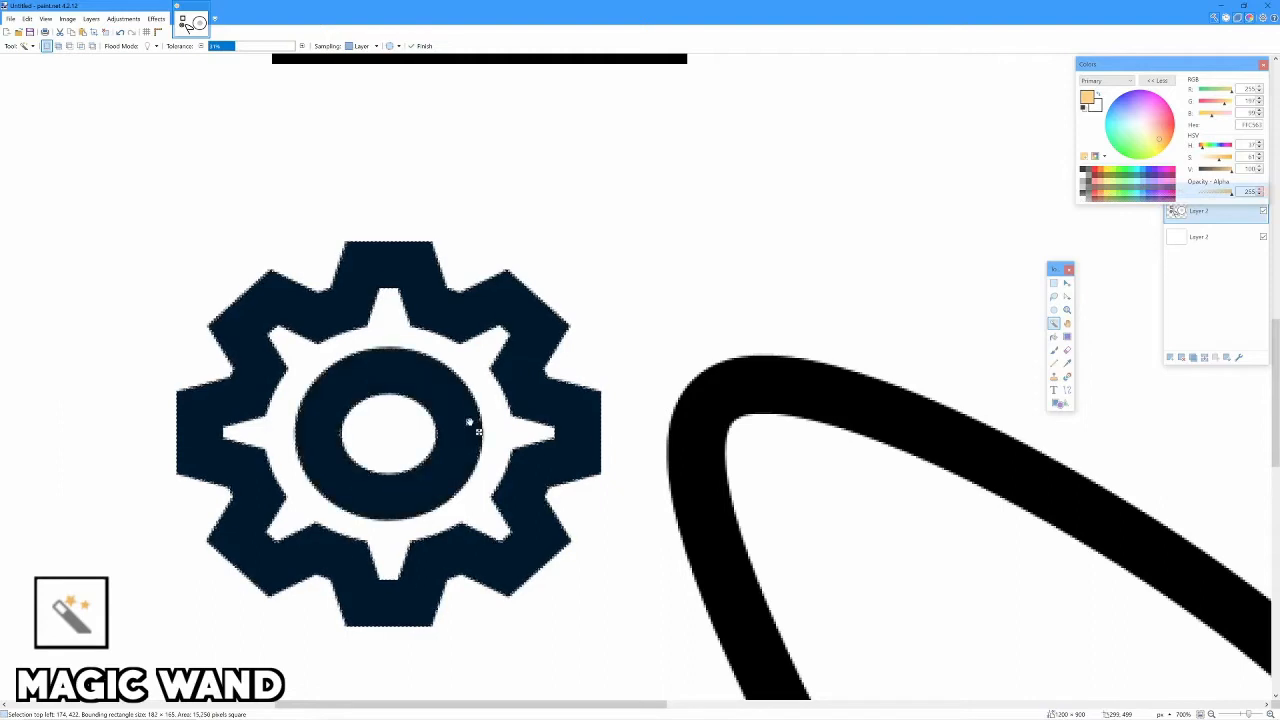
left_click(732, 395, "ctrl")
scroll(730, 395, "down", 2)
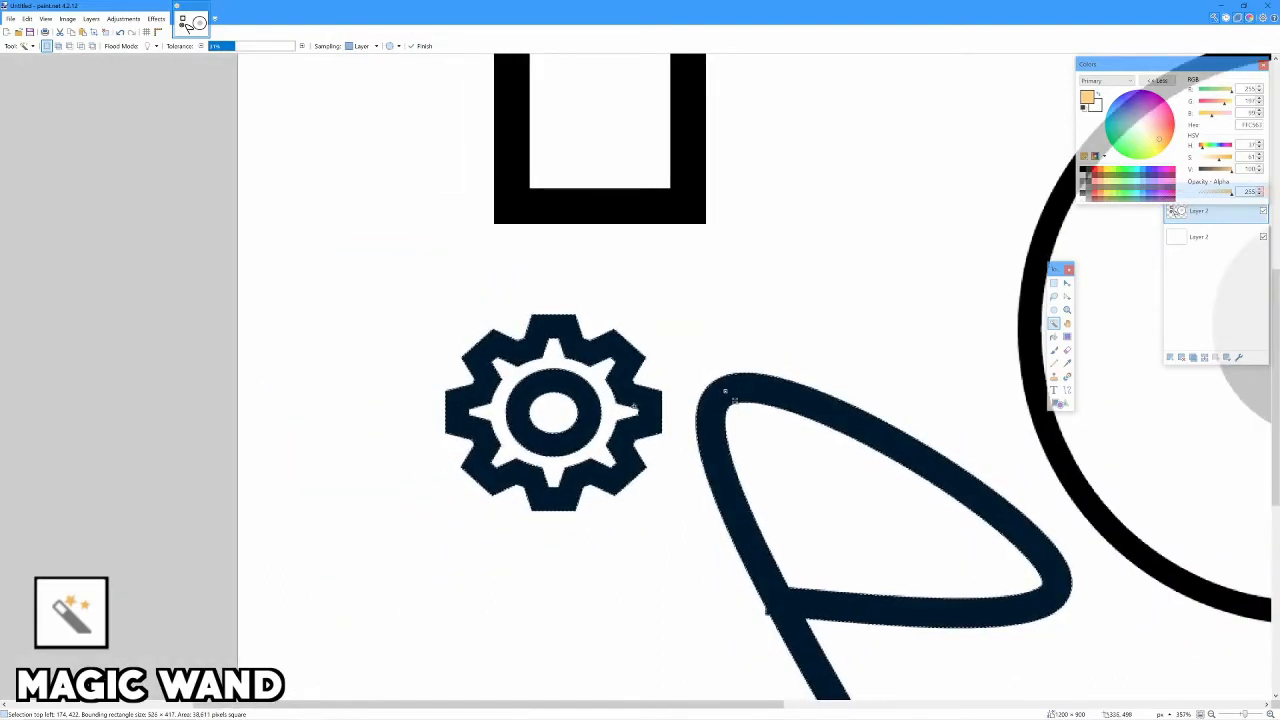
Replace the selection with the square's black outline and add the square's white interior to it
left_click(692, 368)
scroll(694, 371, "up", 3)
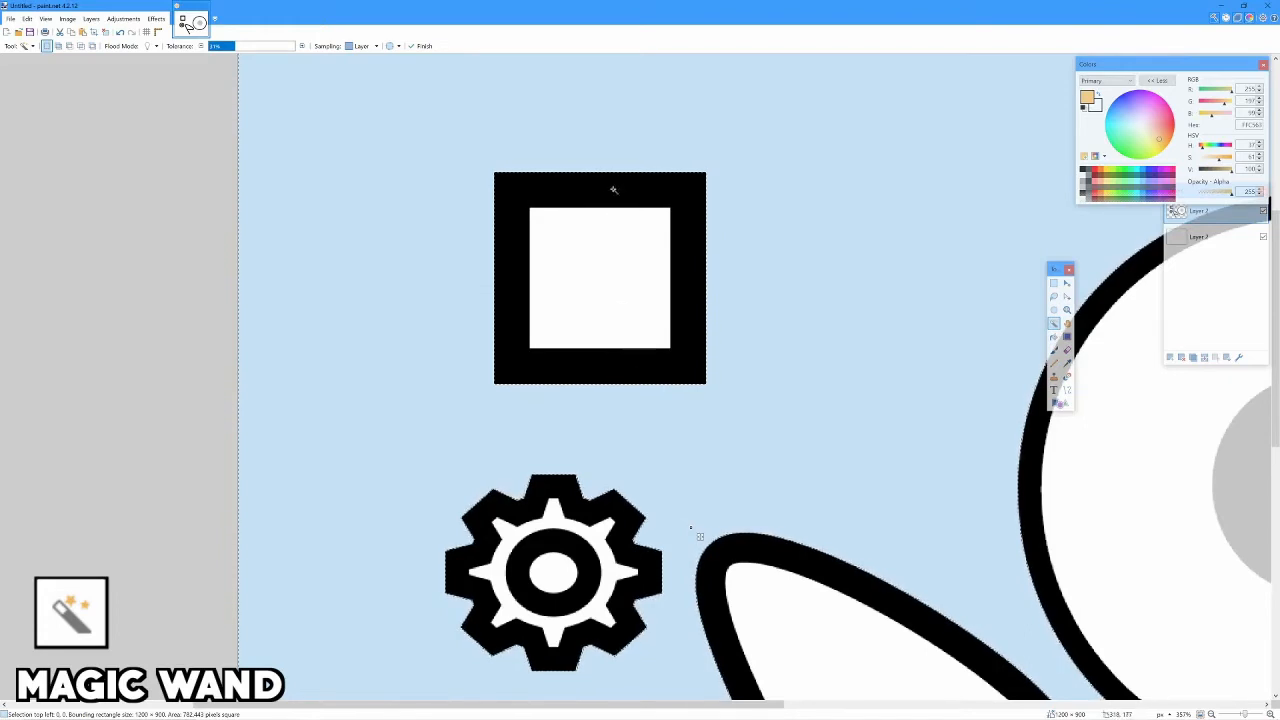
left_click(557, 363)
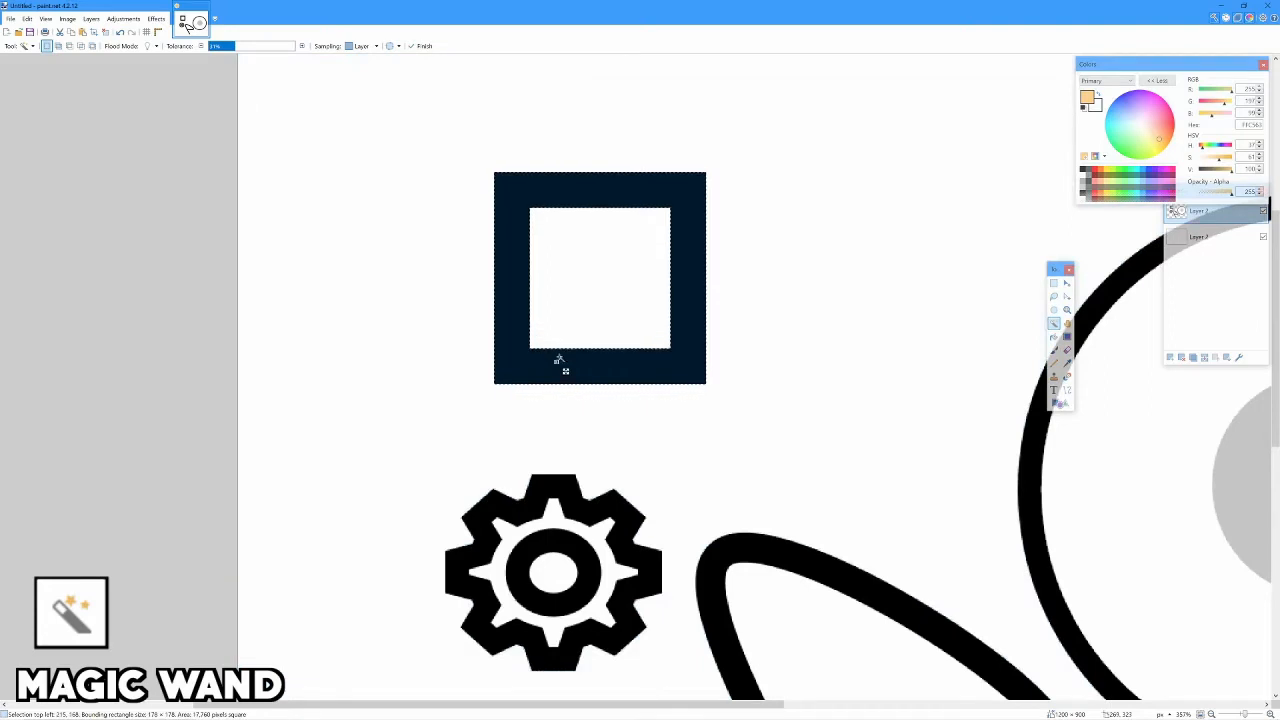
left_click(615, 302, "ctrl")
scroll(615, 302, "up", 1)
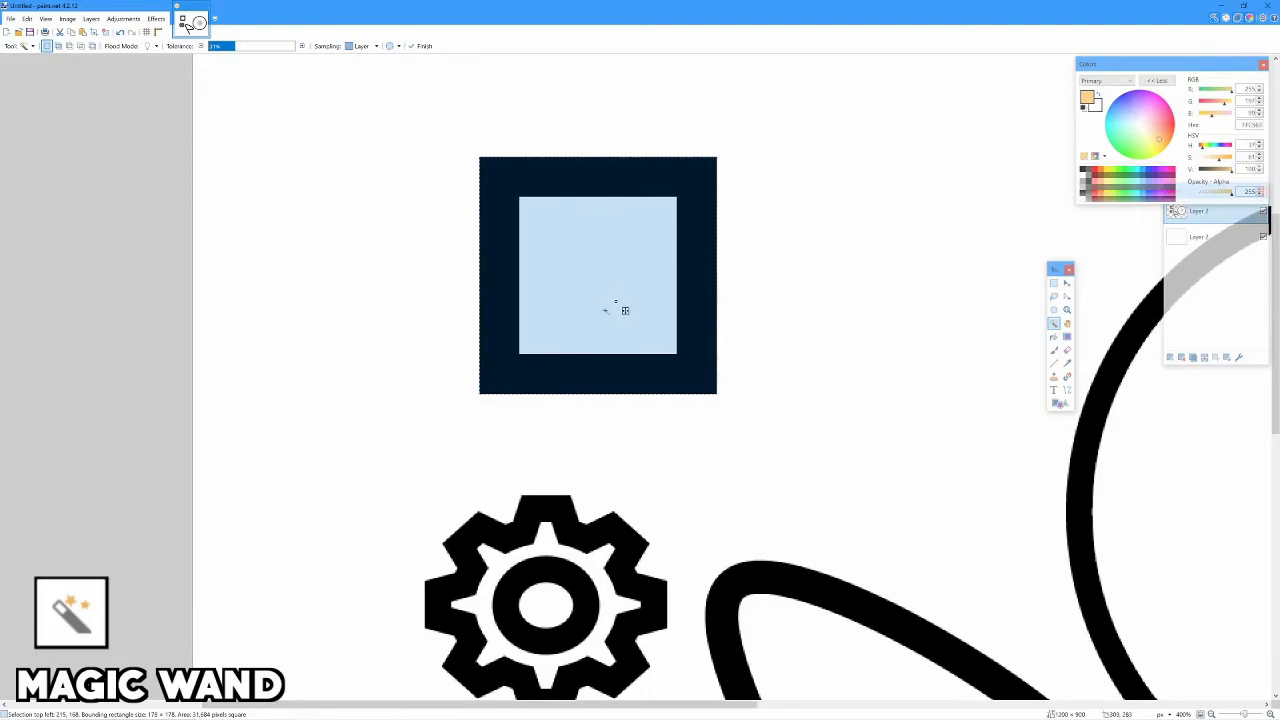
scroll(612, 309, "down", 3)
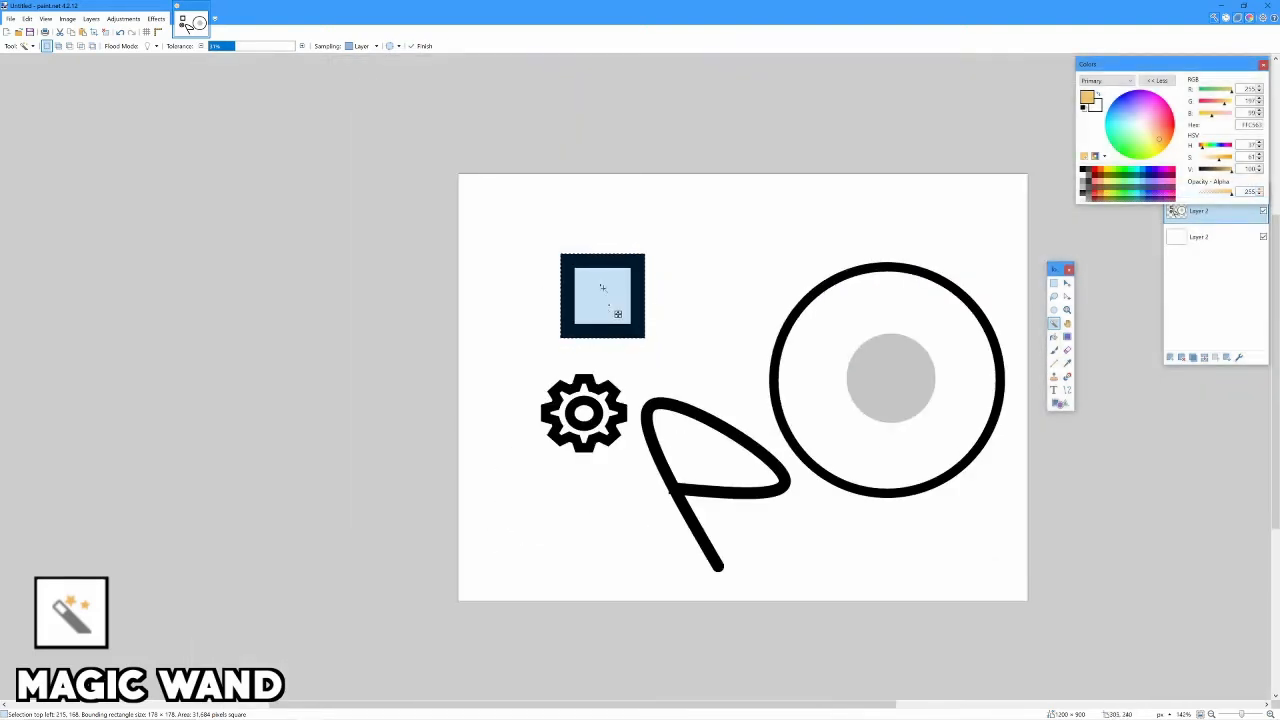
scroll(660, 330, "up", 3)
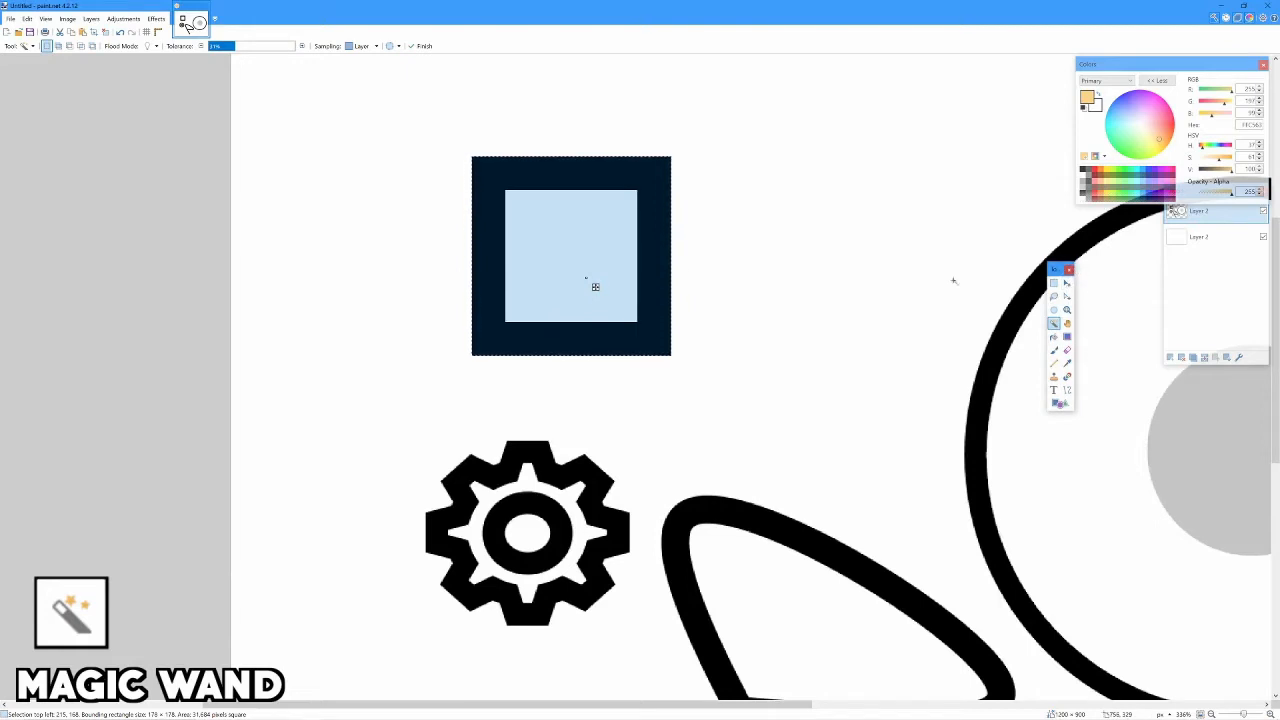
Activate the Move Selected Pixels tool and view its quality options, keeping Bicubic
left_click(1066, 284)
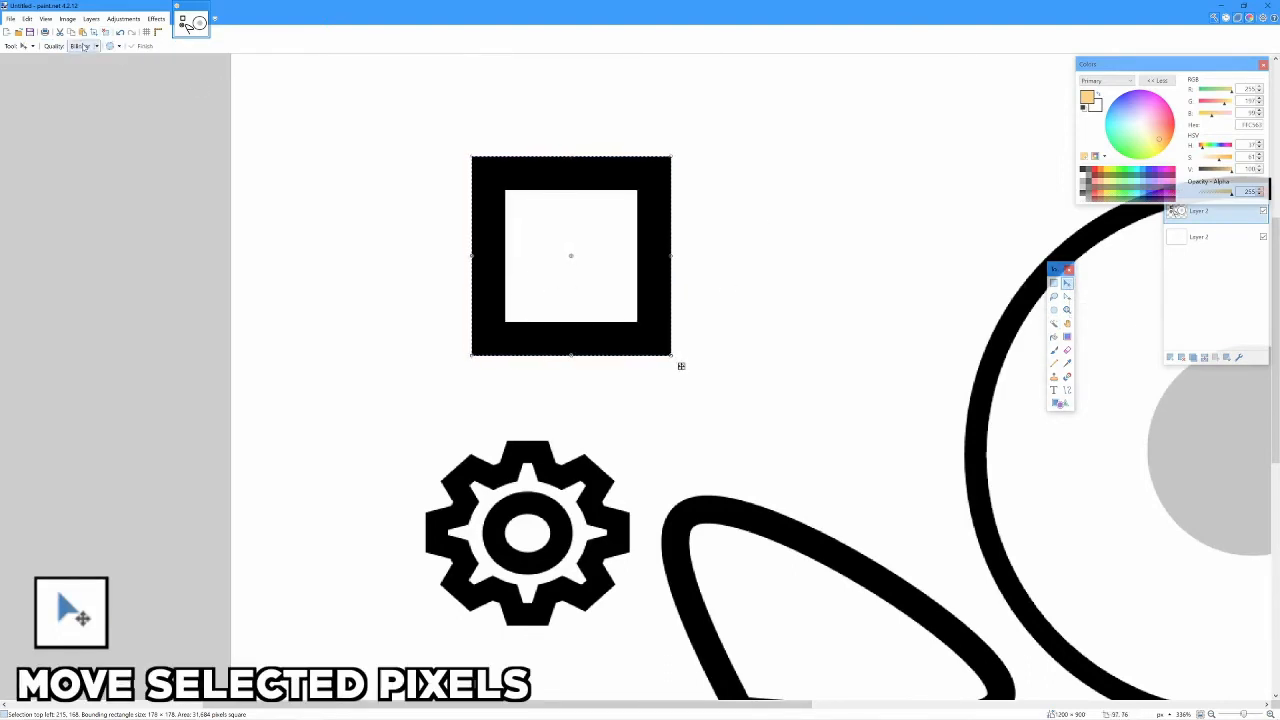
left_click(96, 47)
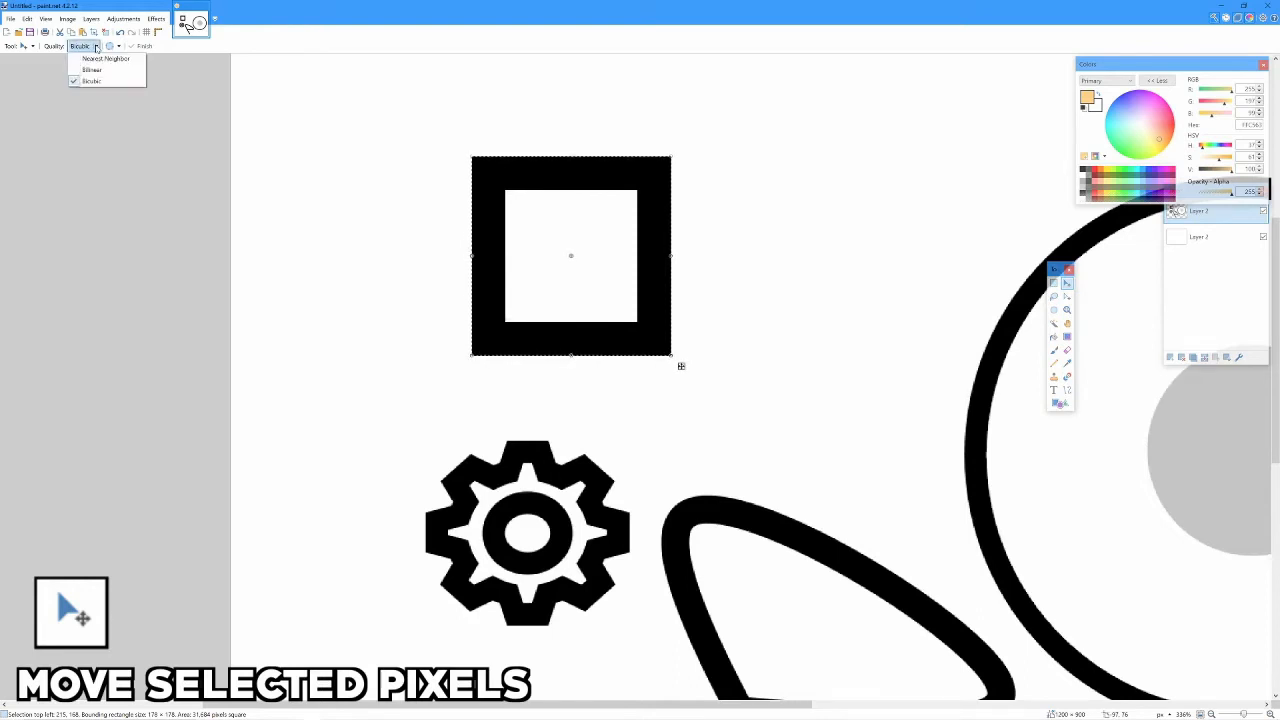
left_click(96, 48)
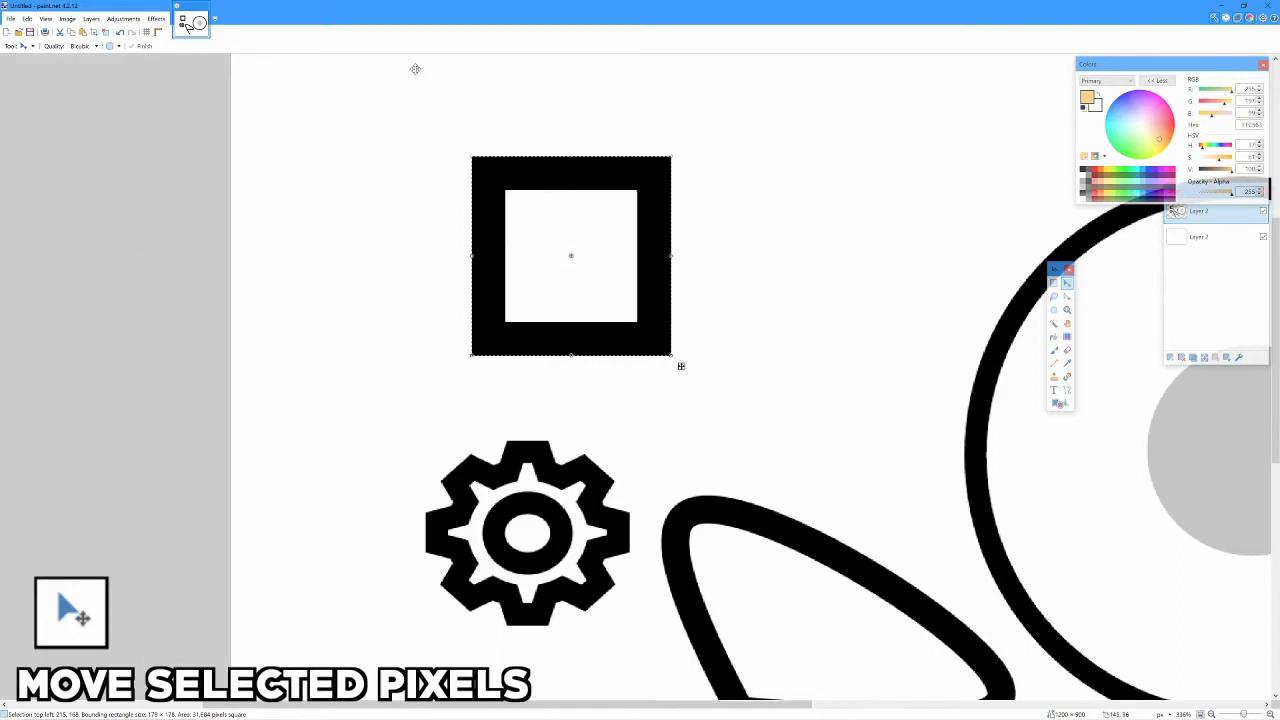
Move the selected black square outline upward on the canvas and hide the white bottom layer
scroll(597, 177, "down", 2)
left_click_drag(597, 178, 601, 112)
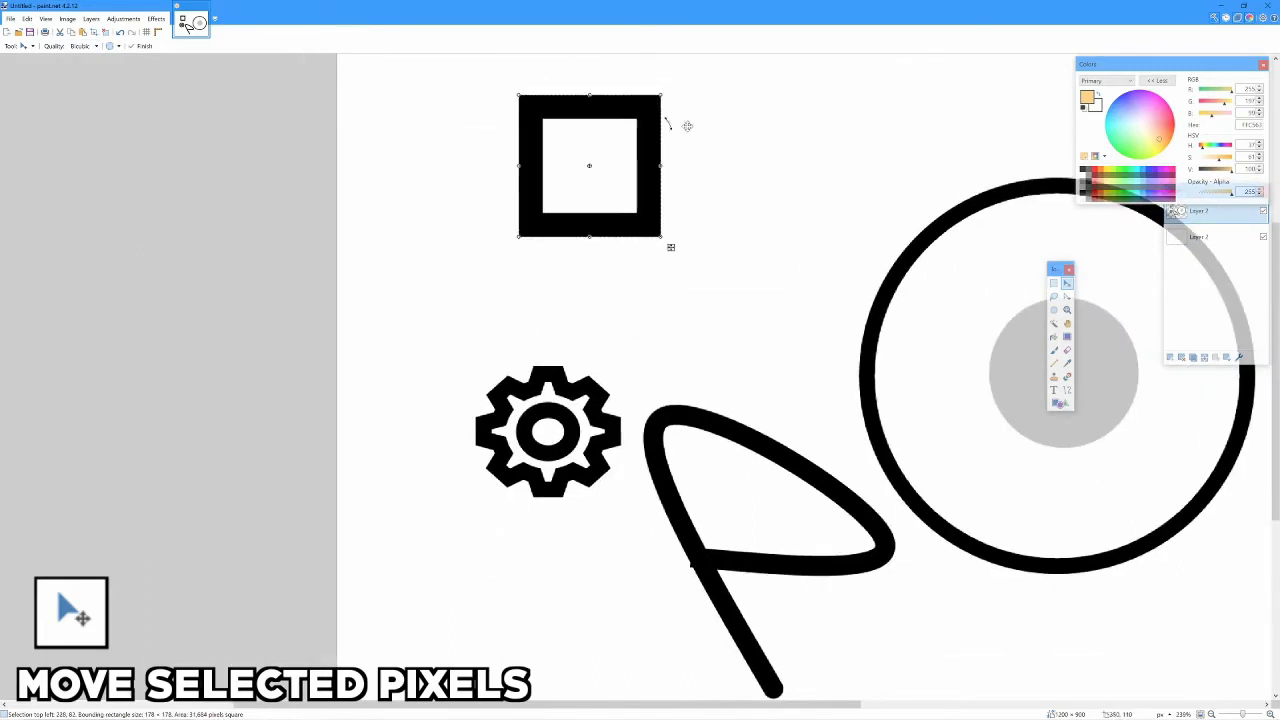
left_click(1263, 236)
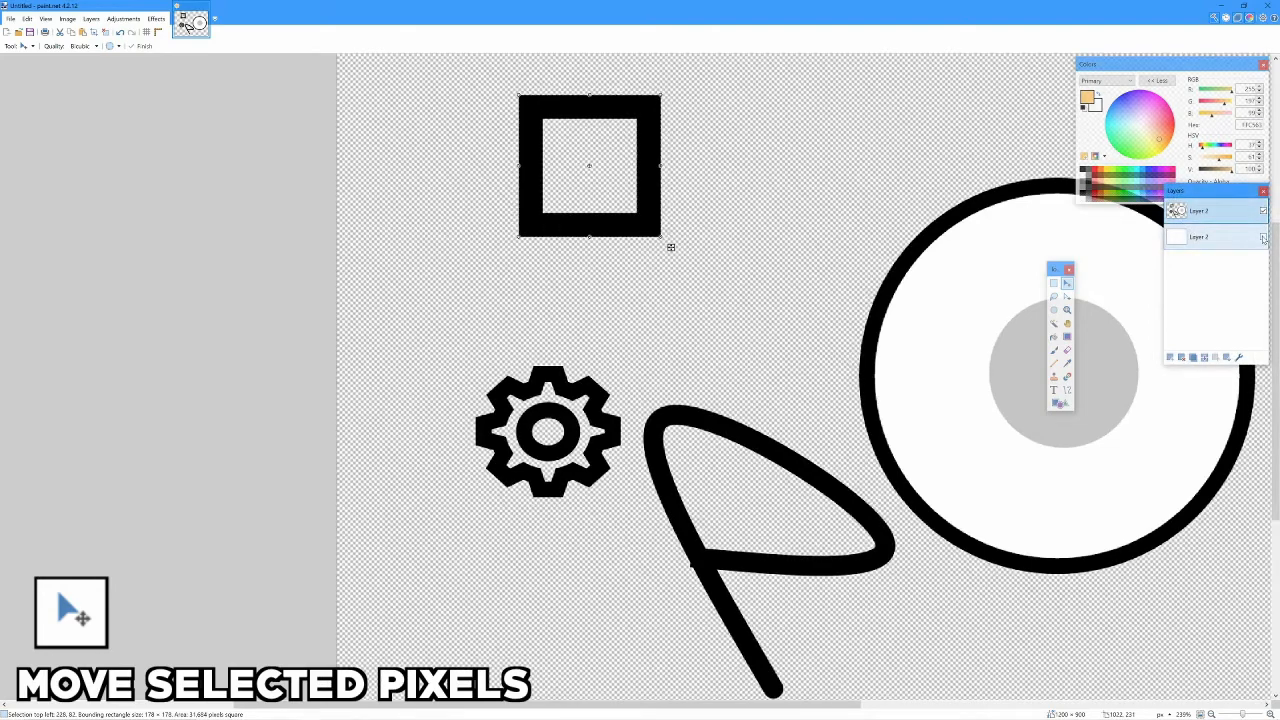
Fill the inside of the black square outline with white using the Paint Bucket
left_click(1053, 337)
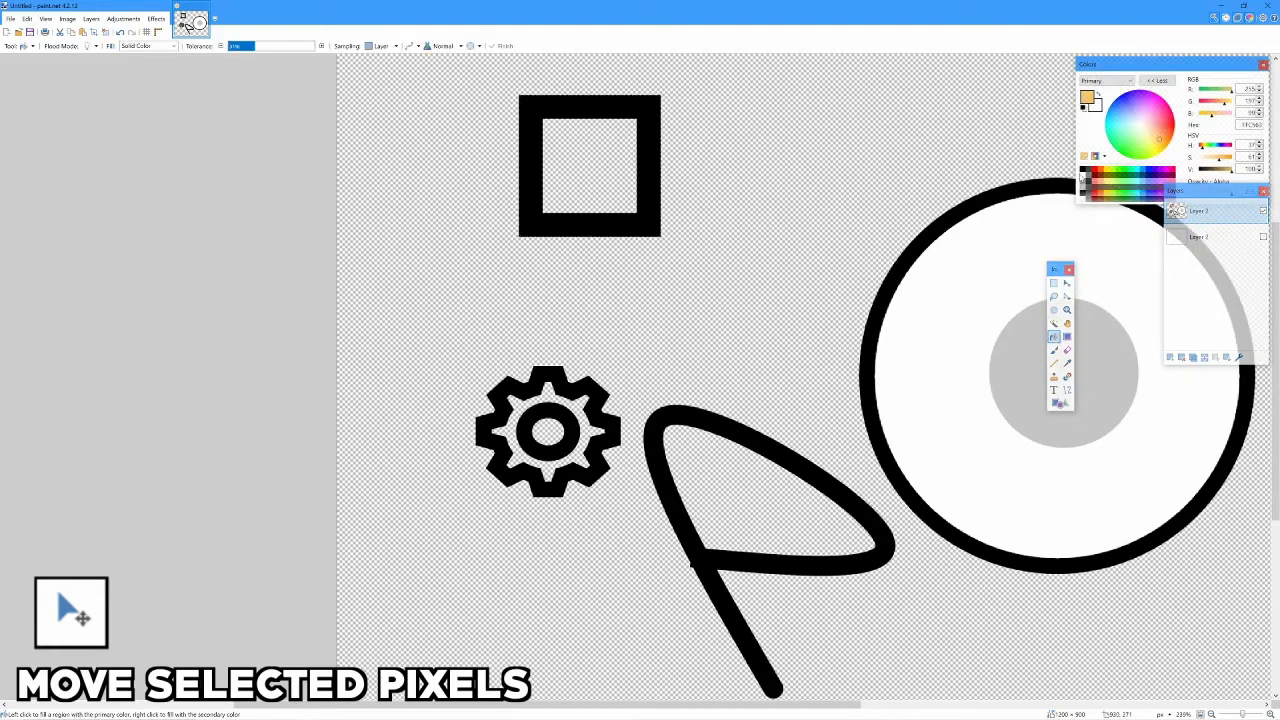
left_click(1083, 178)
left_click(580, 174)
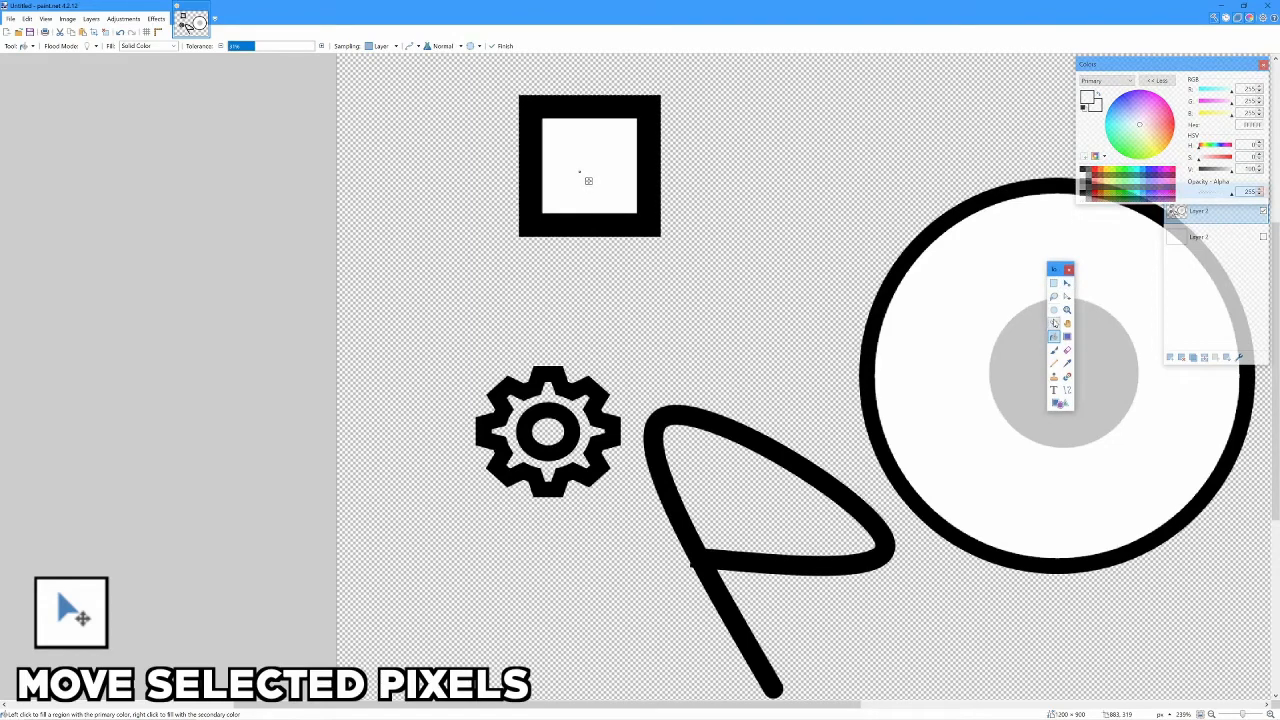
Try to move only the square's black frame off its white fill using a Magic Wand selection
left_click(1054, 323)
left_click(643, 226)
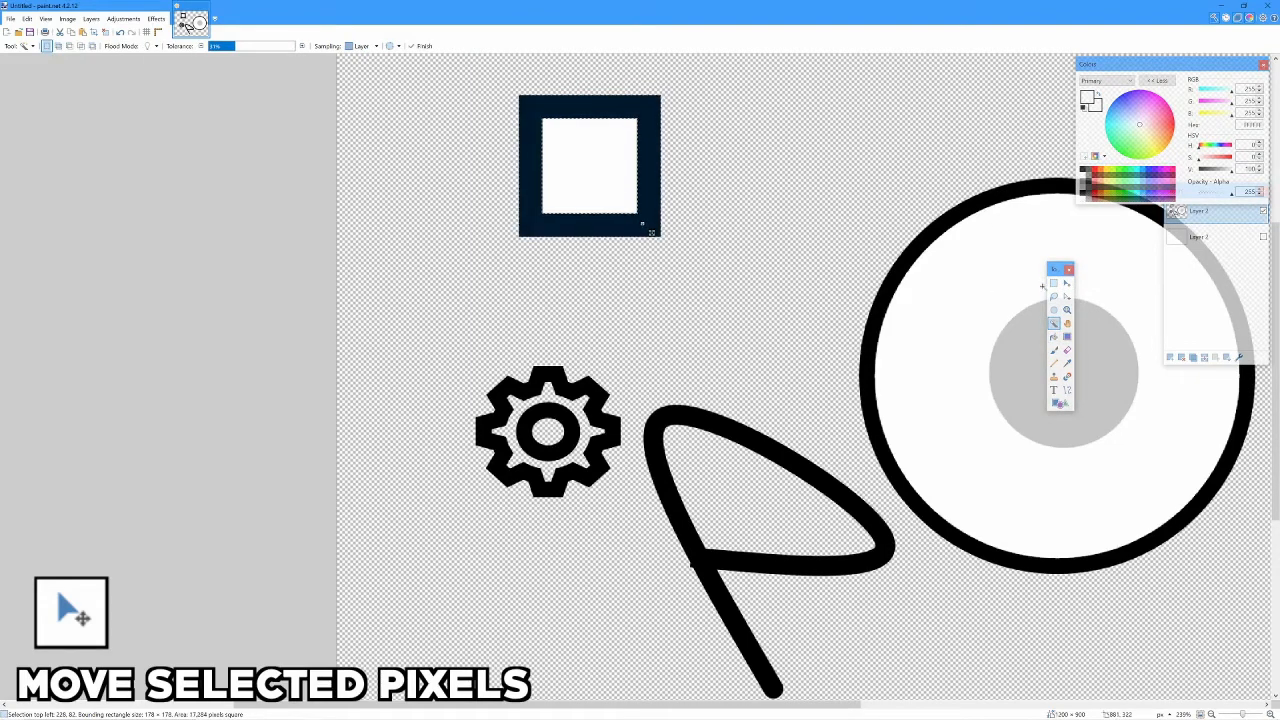
left_click(1067, 283)
left_click_drag(660, 234, 800, 246)
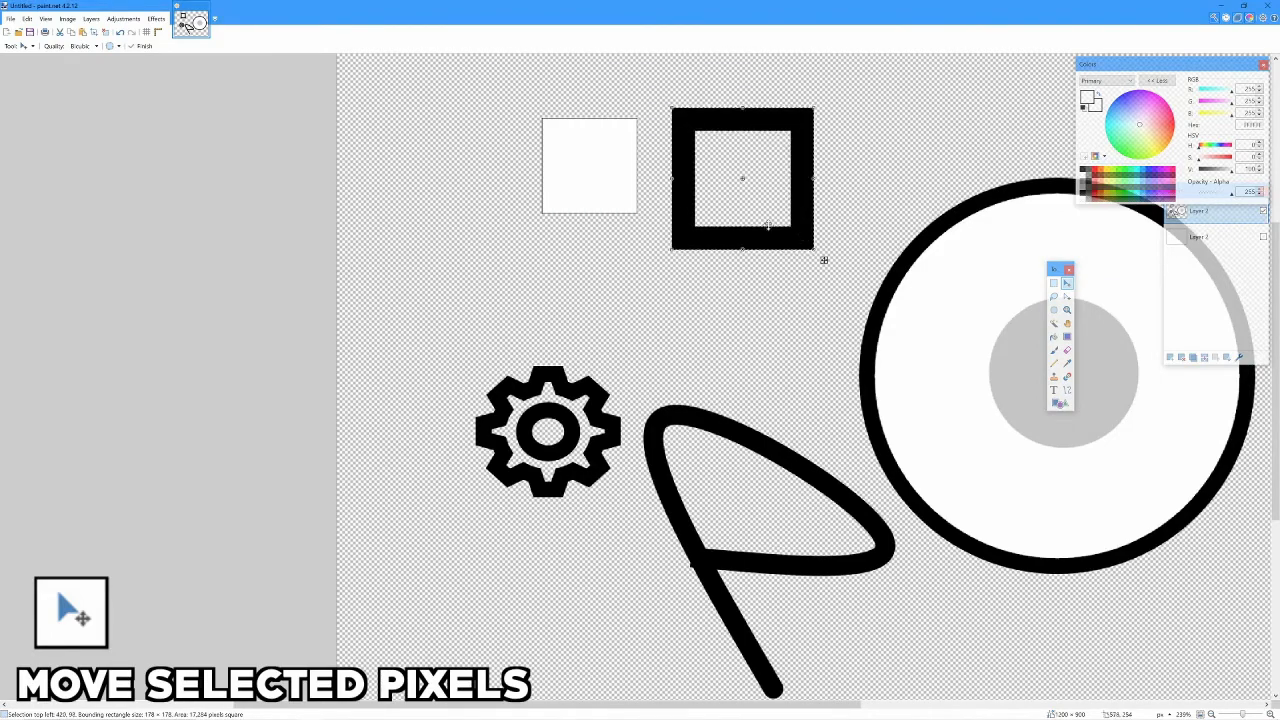
scroll(618, 214, "up", 4)
scroll(470, 169, "up", 3)
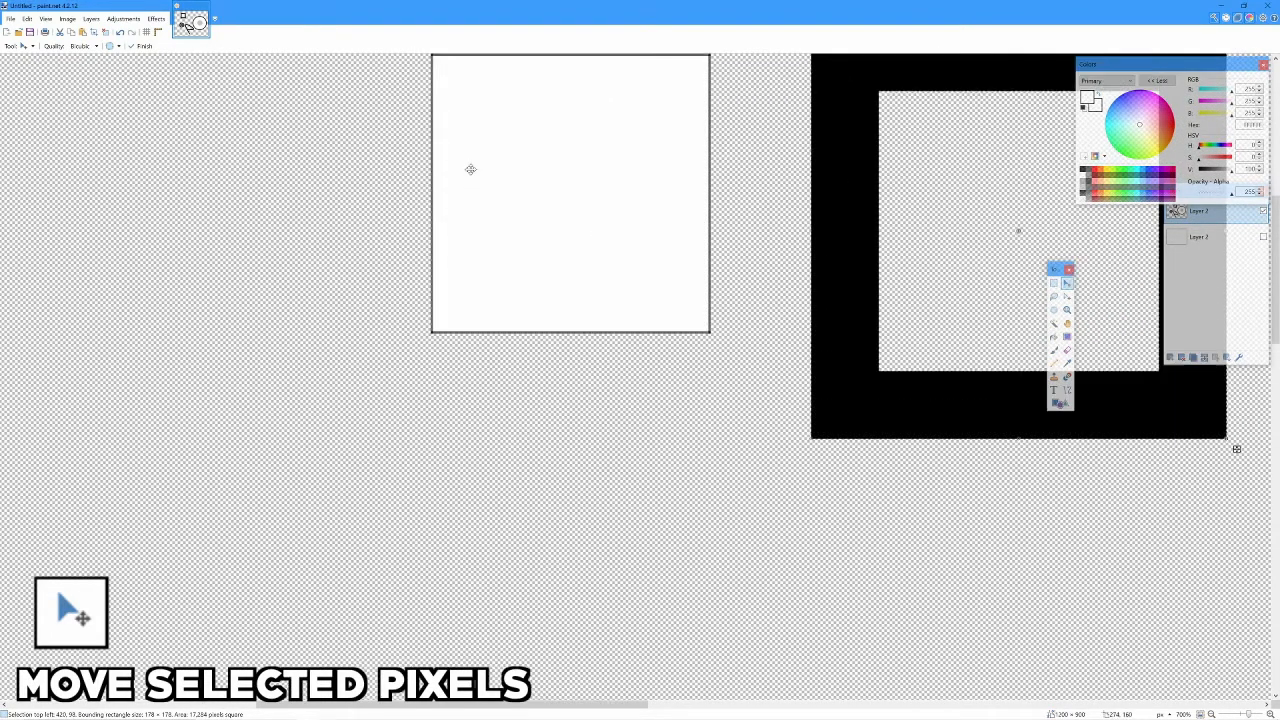
key("ctrl+z")
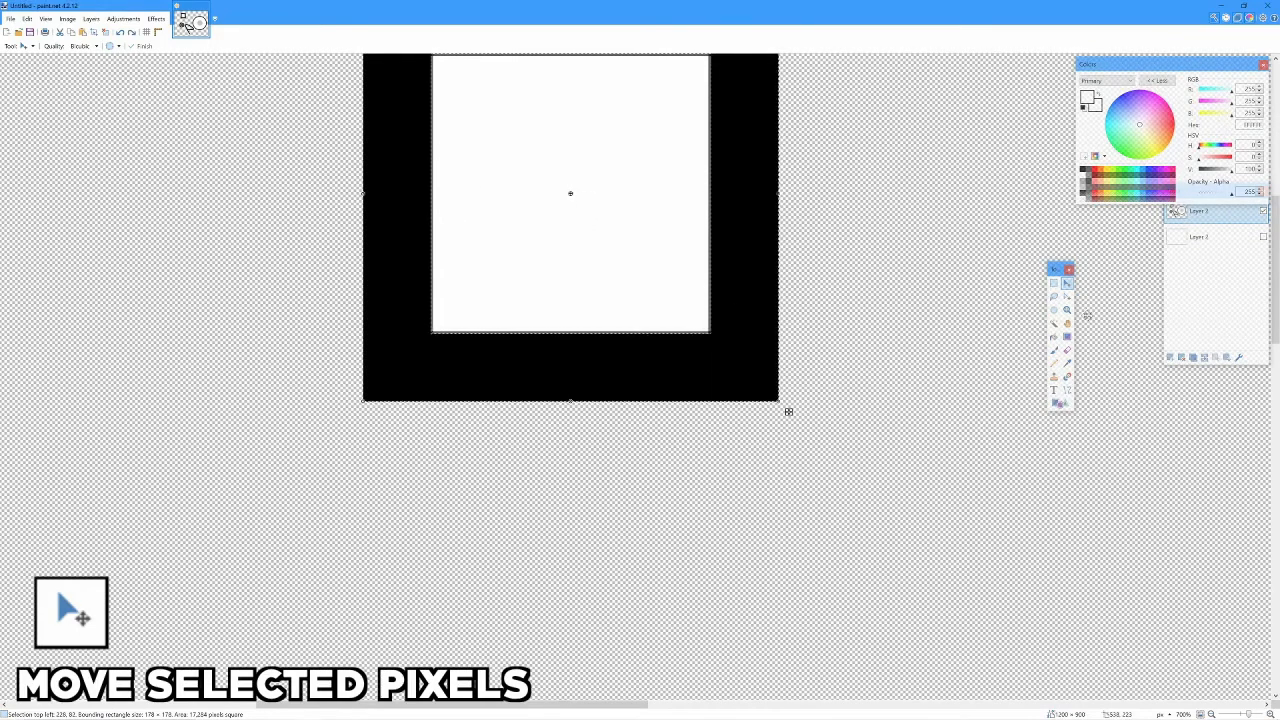
Reselect the square's black frame with the Magic Wand and raise the tolerance to about 60%
key("f")
left_click(641, 356)
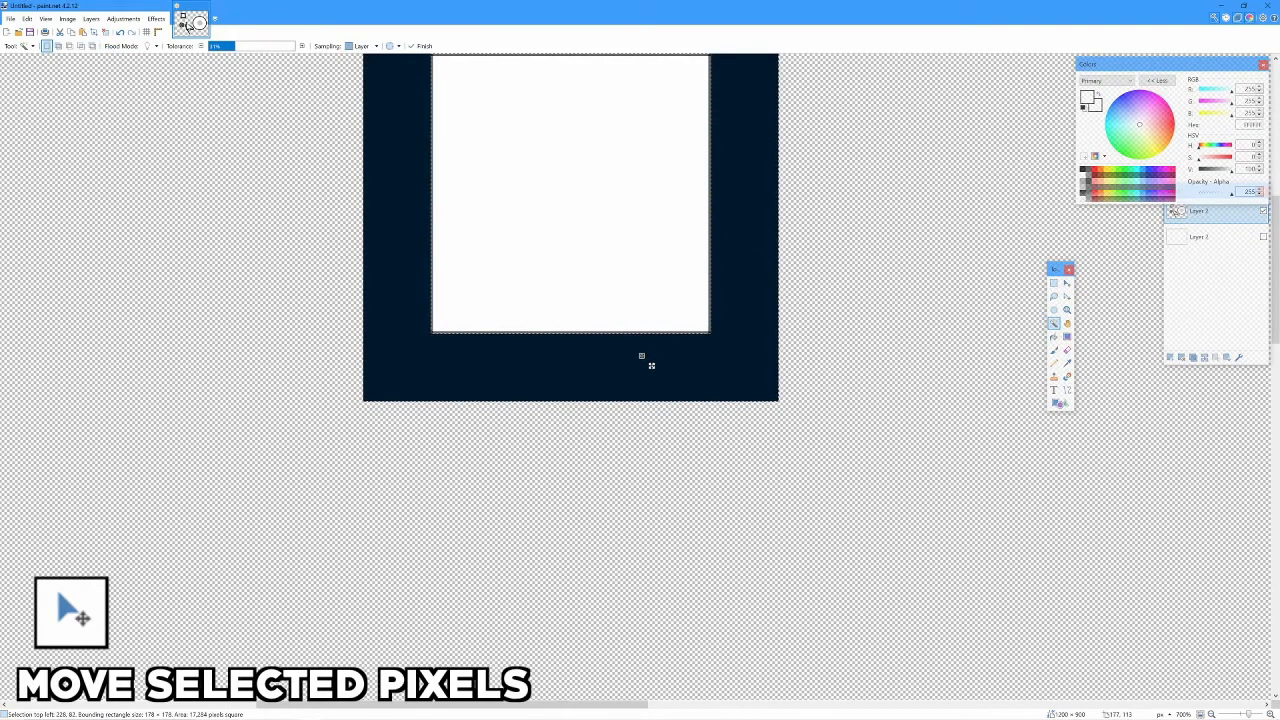
left_click_drag(240, 46, 263, 48)
scroll(641, 356, "up", 5, "ctrl")
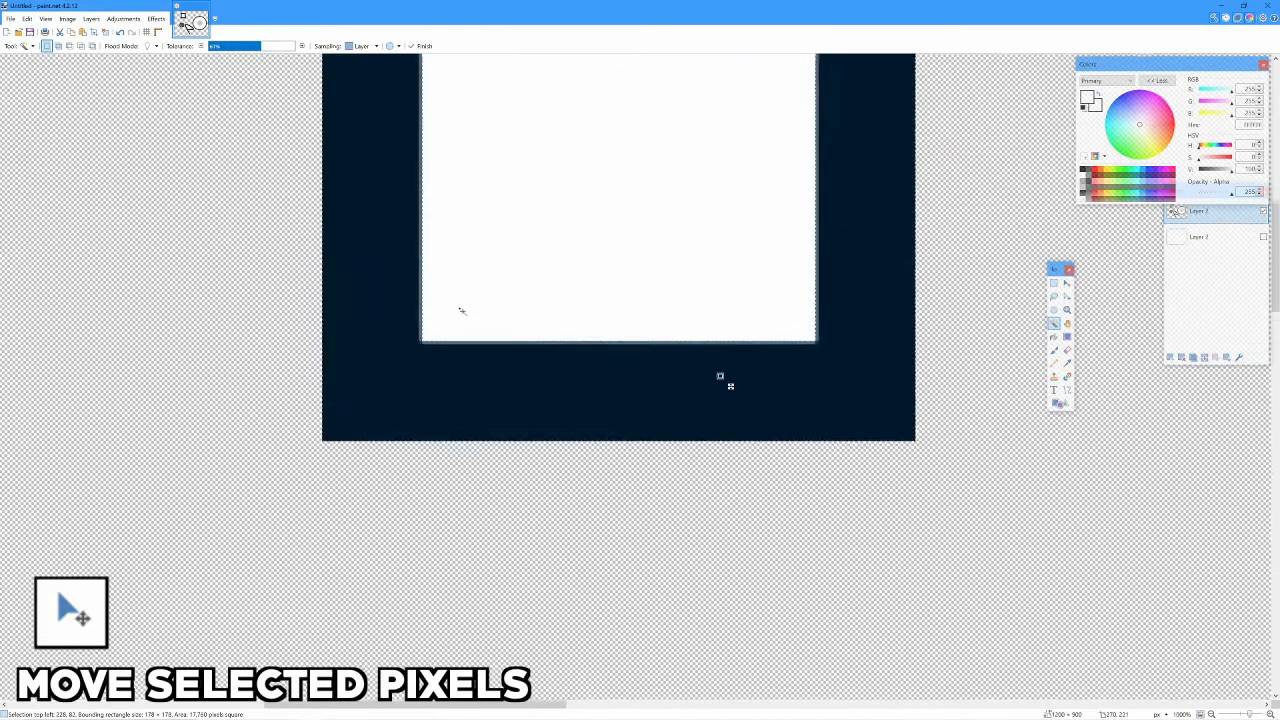
scroll(1088, 458, "down", 11, "ctrl")
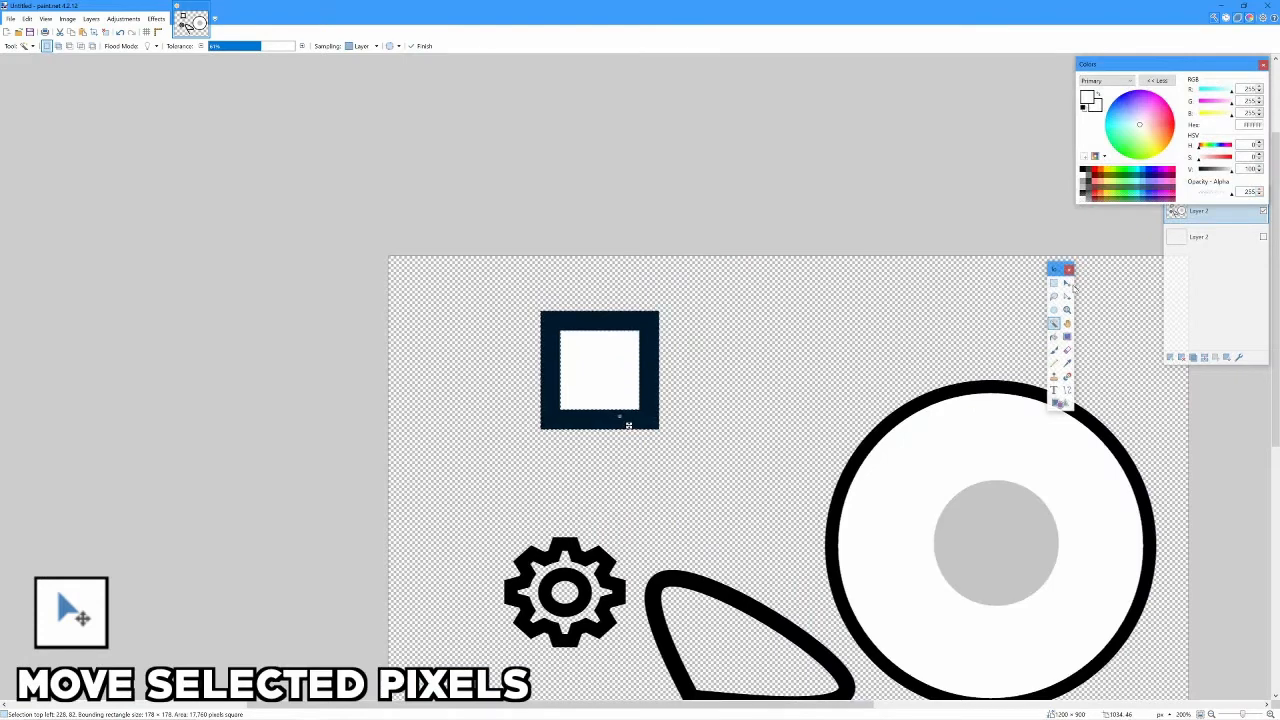
key("m")
mouse_move(666, 437)
left_mouse_down()
mouse_move(826, 423)
mouse_move(929, 377)
mouse_move(734, 398)
mouse_move(804, 427)
mouse_move(669, 440)
left_mouse_up()
key("ctrl+plus")
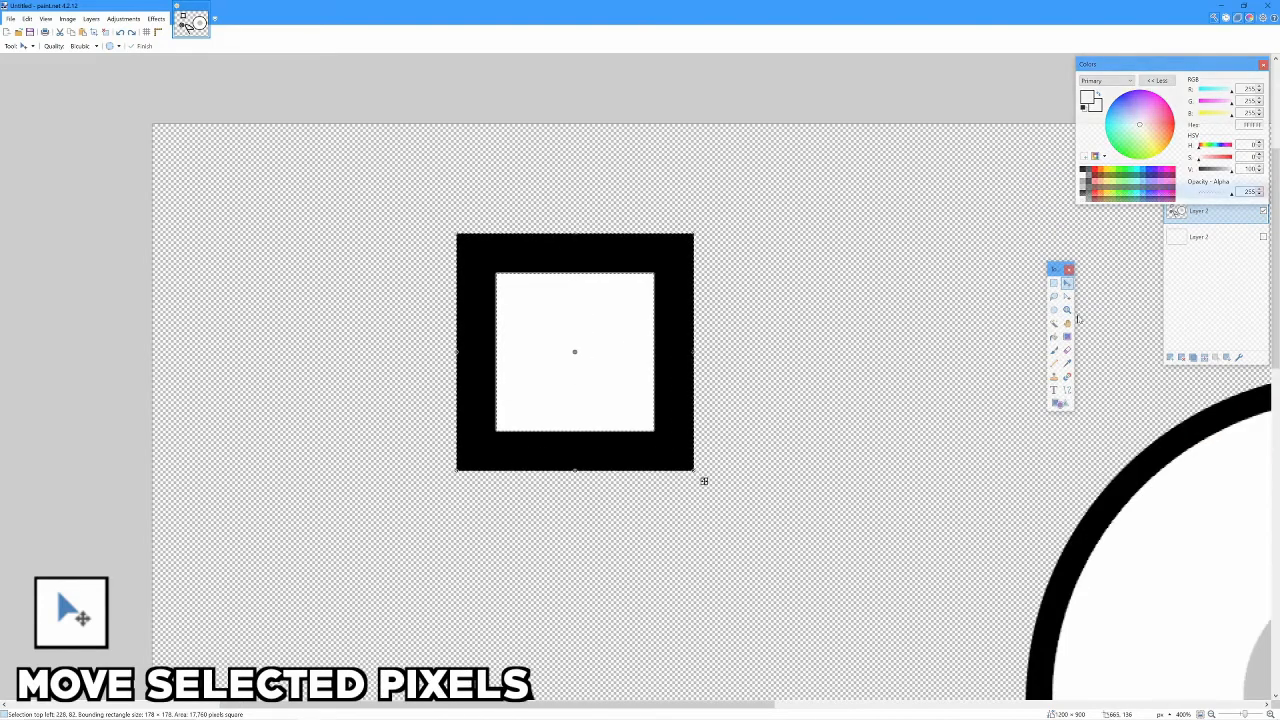
Select the square's white interior and add its black frame to the selection with the Magic Wand
left_click(1053, 323)
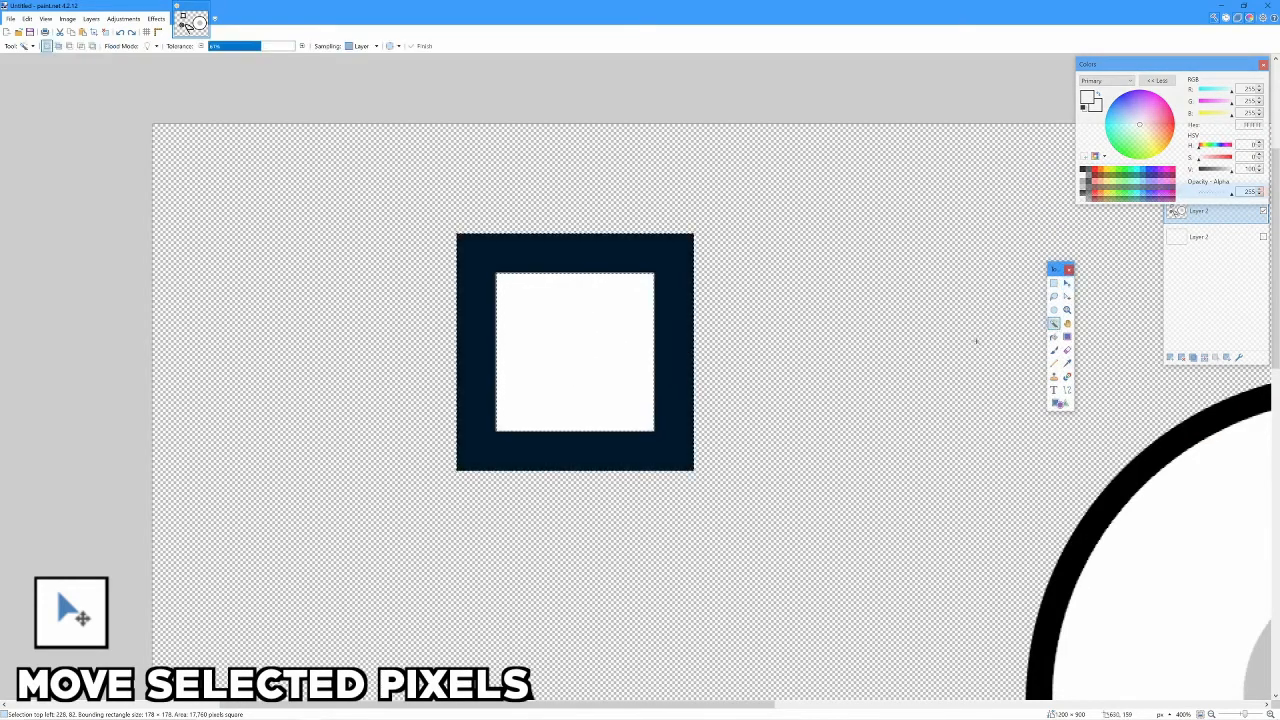
left_click(604, 368)
left_click(634, 460, "ctrl")
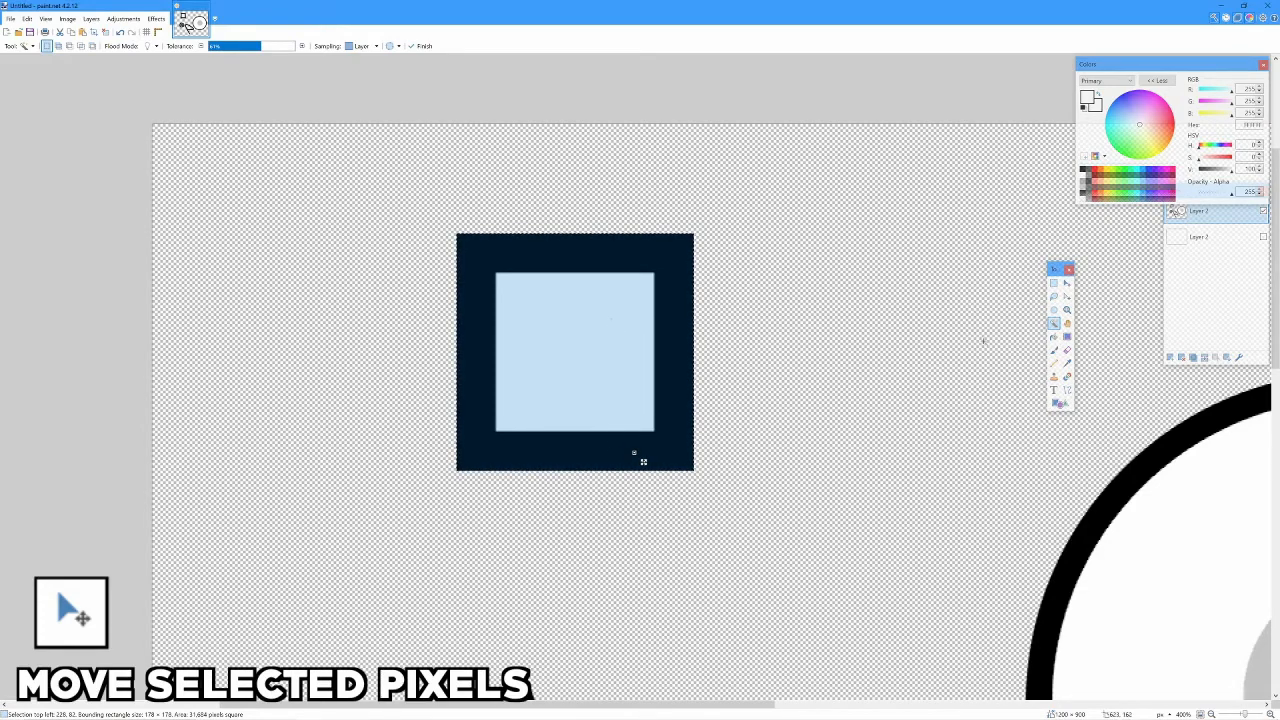
Move the whole filled square above the gear and loop, with its top-left corner at about 325, 112 px
key("m")
left_click_drag(706, 477, 1079, 562)
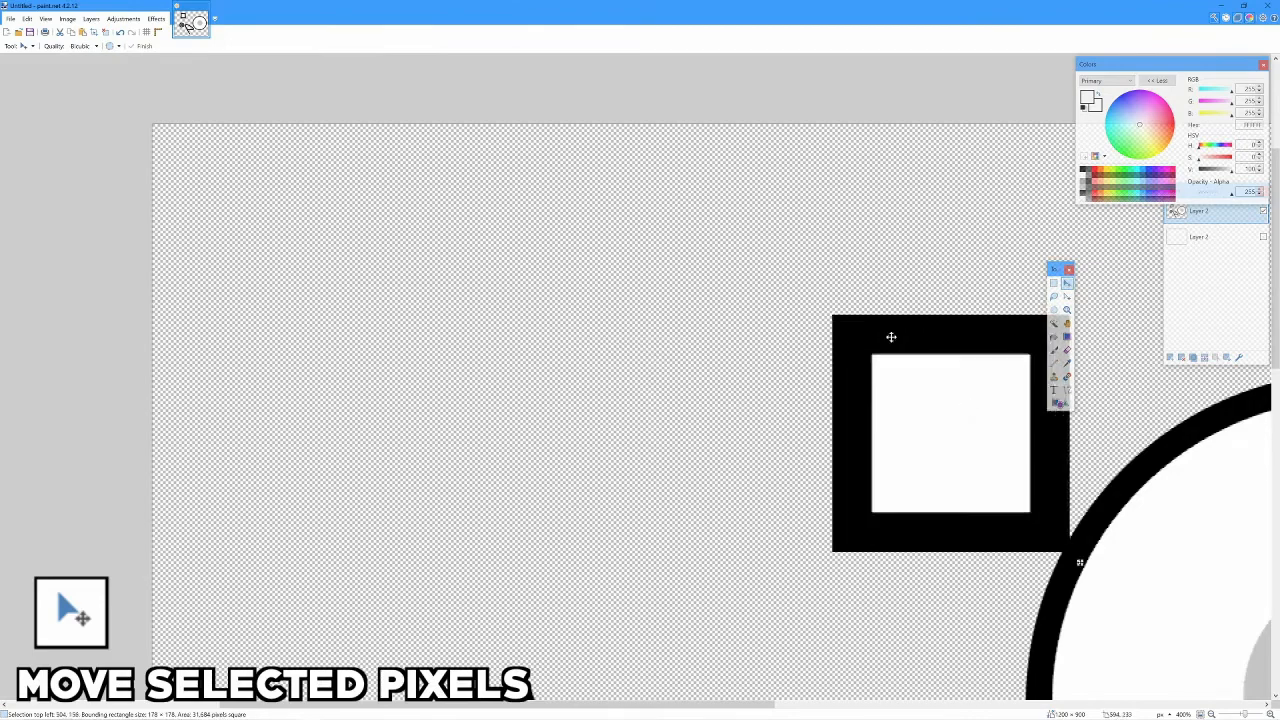
left_click_drag(891, 337, 635, 366)
scroll(643, 369, "down", 7)
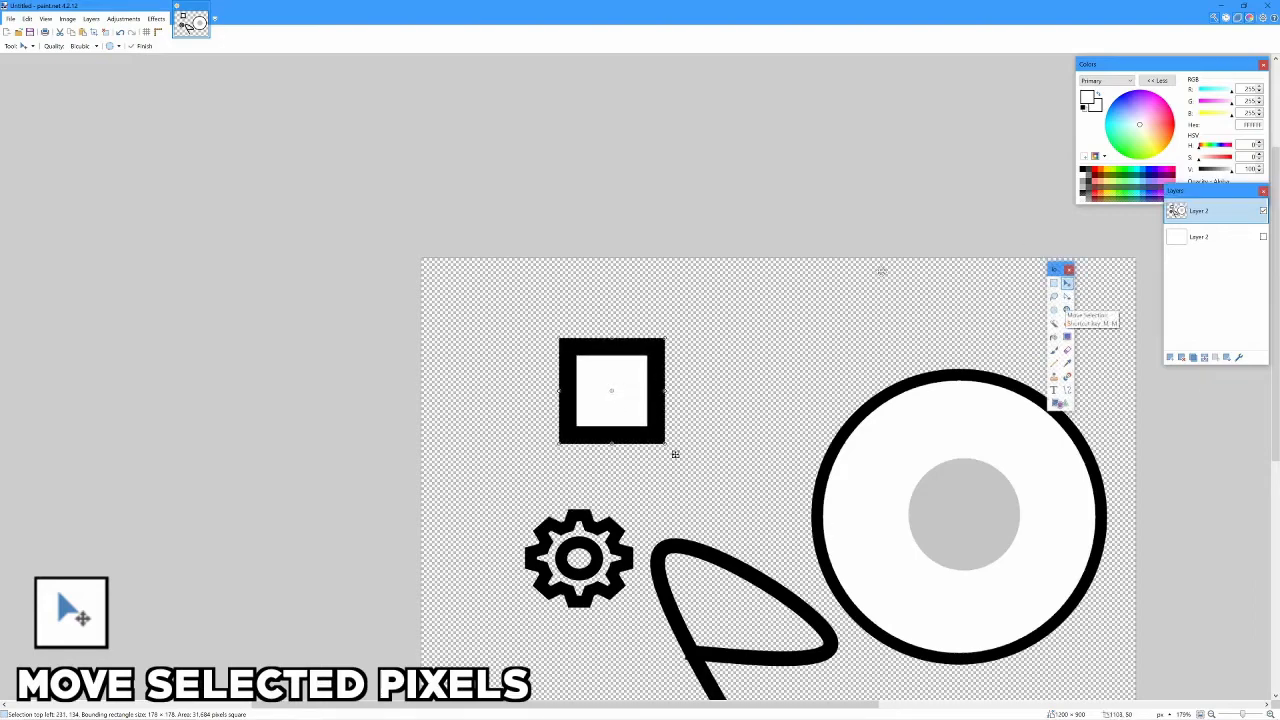
left_click_drag(552, 355, 661, 350)
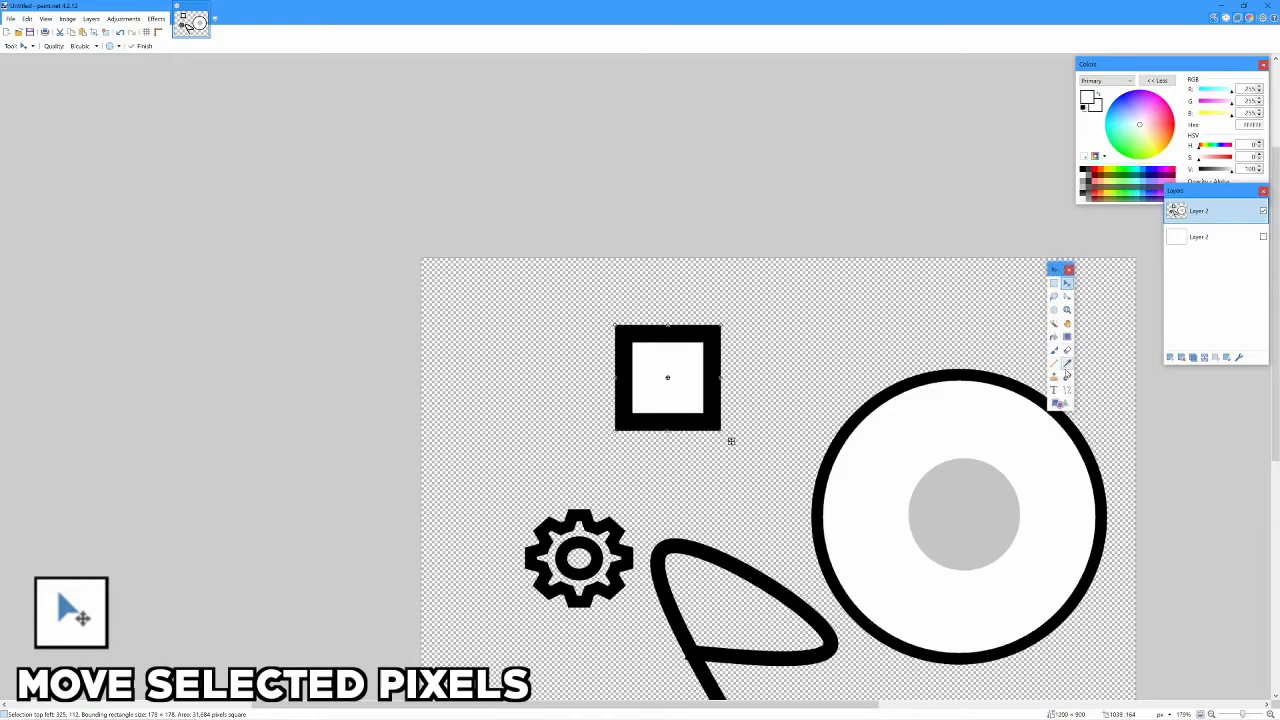
Stretch only the selection area around the square downward and to the left to about 266 × 590 px with Move Selection
left_click(1066, 298)
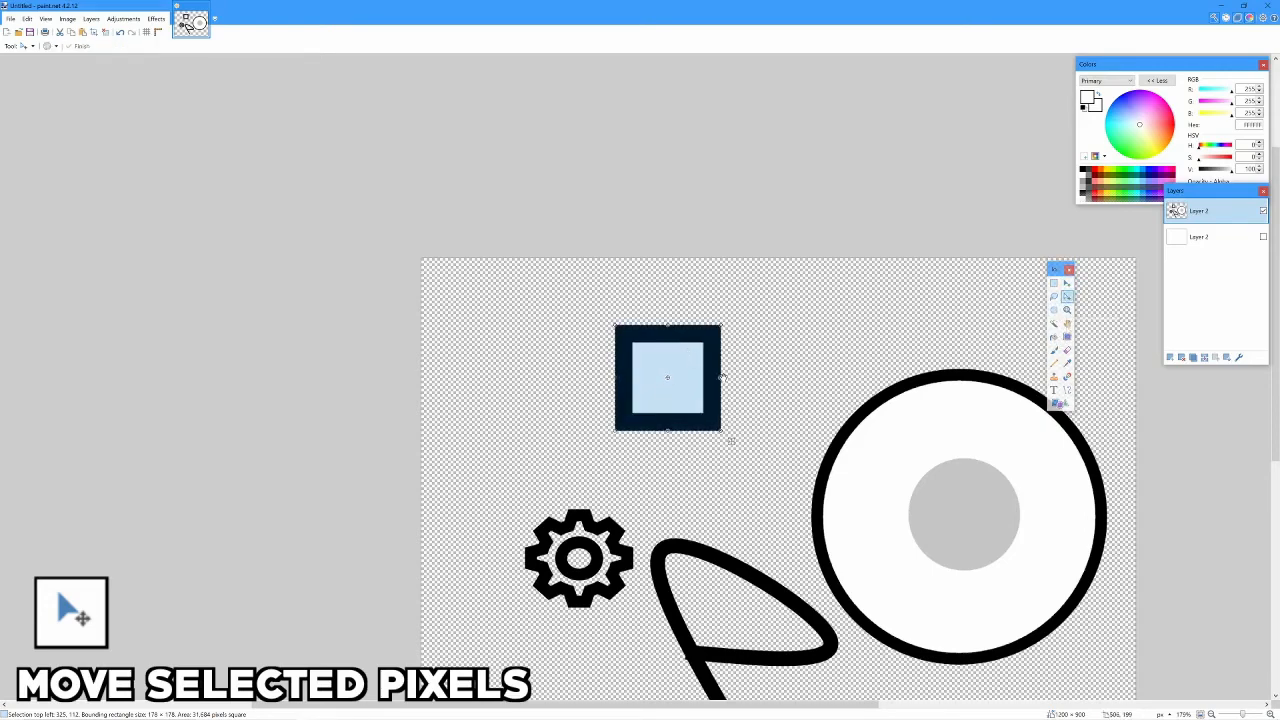
mouse_move(731, 440)
left_mouse_down()
mouse_move(1045, 438)
mouse_move(739, 440)
left_mouse_up()
scroll(685, 390, "up", 2)
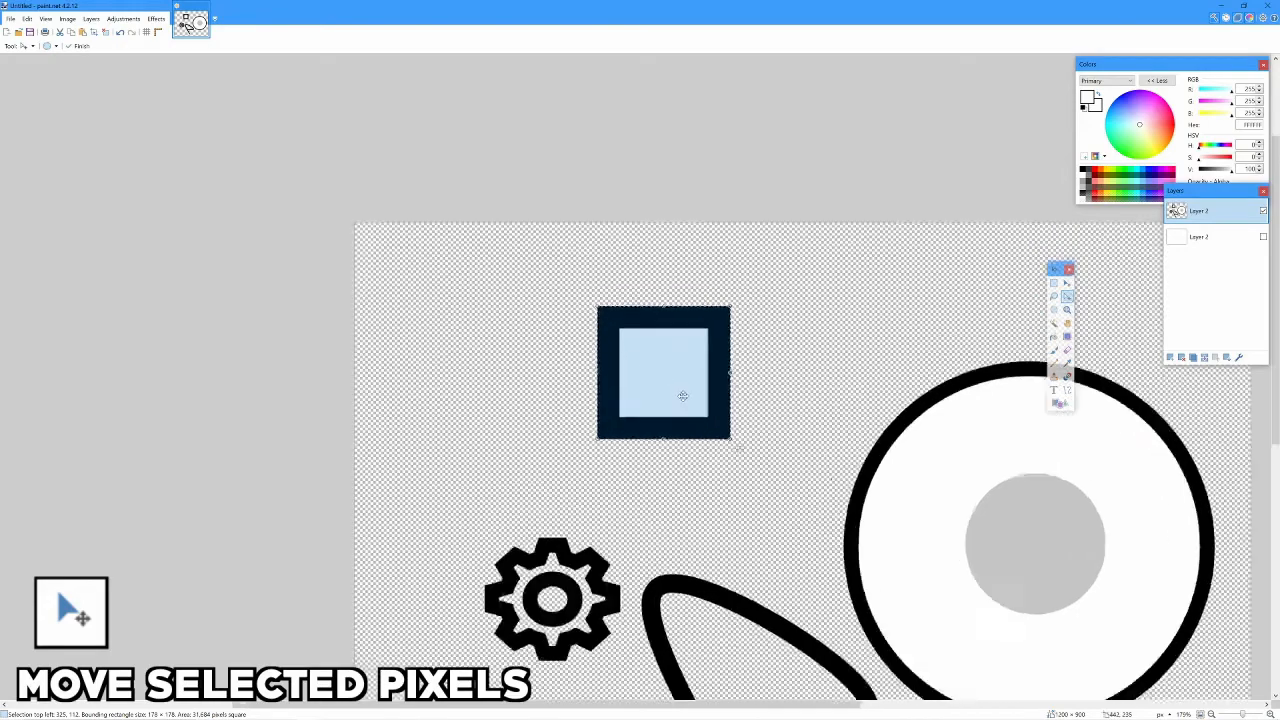
left_click_drag(655, 455, 654, 609)
scroll(648, 581, "down", 4)
left_click_drag(612, 455, 568, 455)
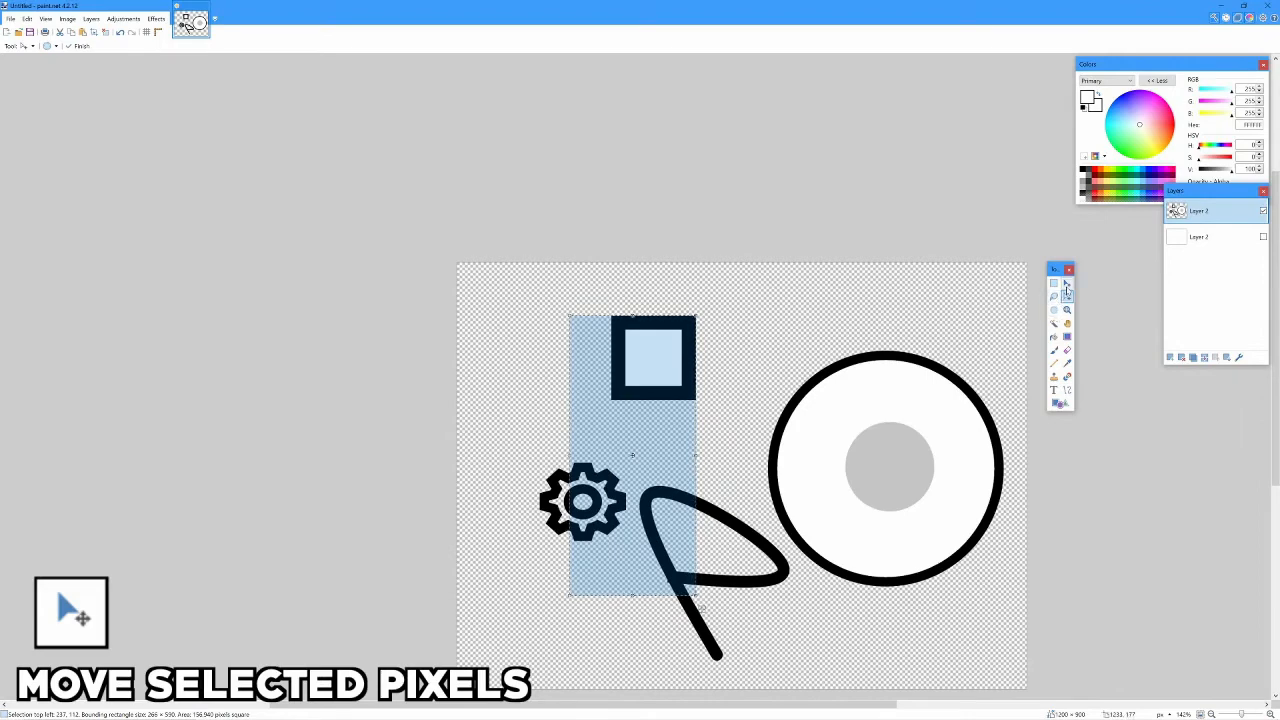
Try to move the pixels inside the enlarged selection, covering parts of the gear and loop
left_click(1067, 283)
left_click_drag(651, 449, 692, 456)
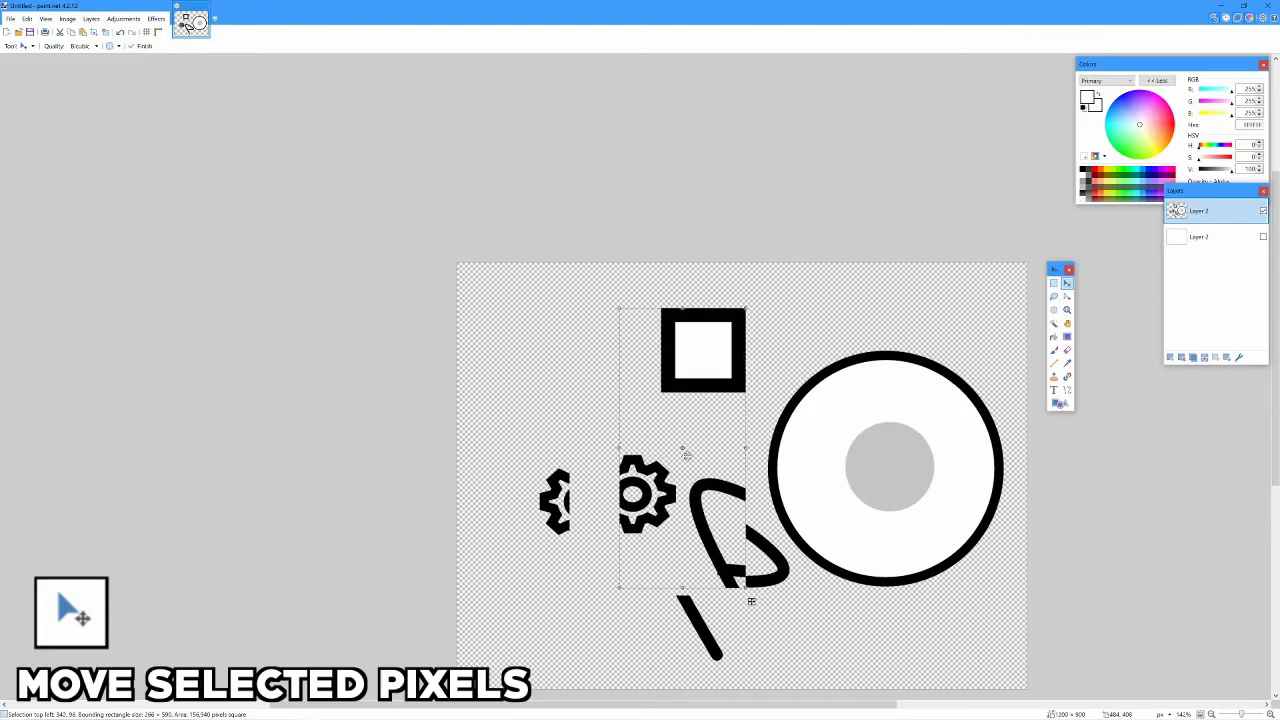
key("ctrl+z")
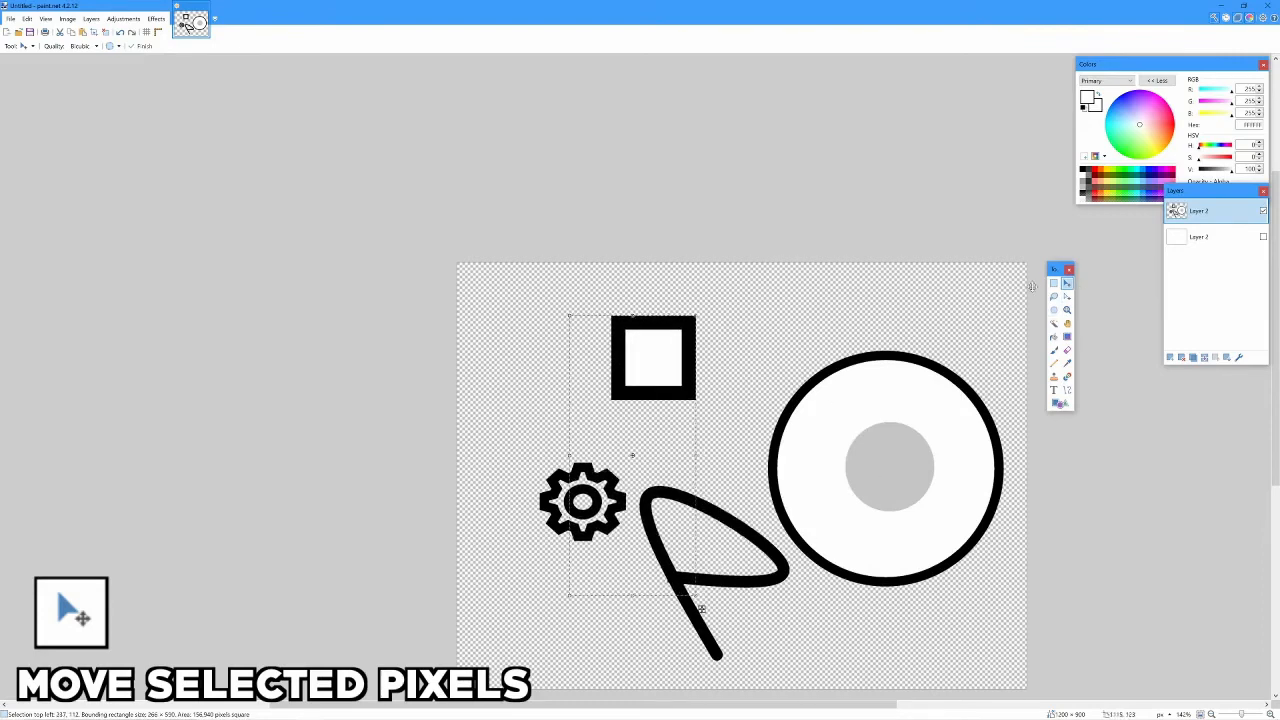
Shrink the selection's height to the square's lower edge and reselect the entire square with the Magic Wand
key("m")
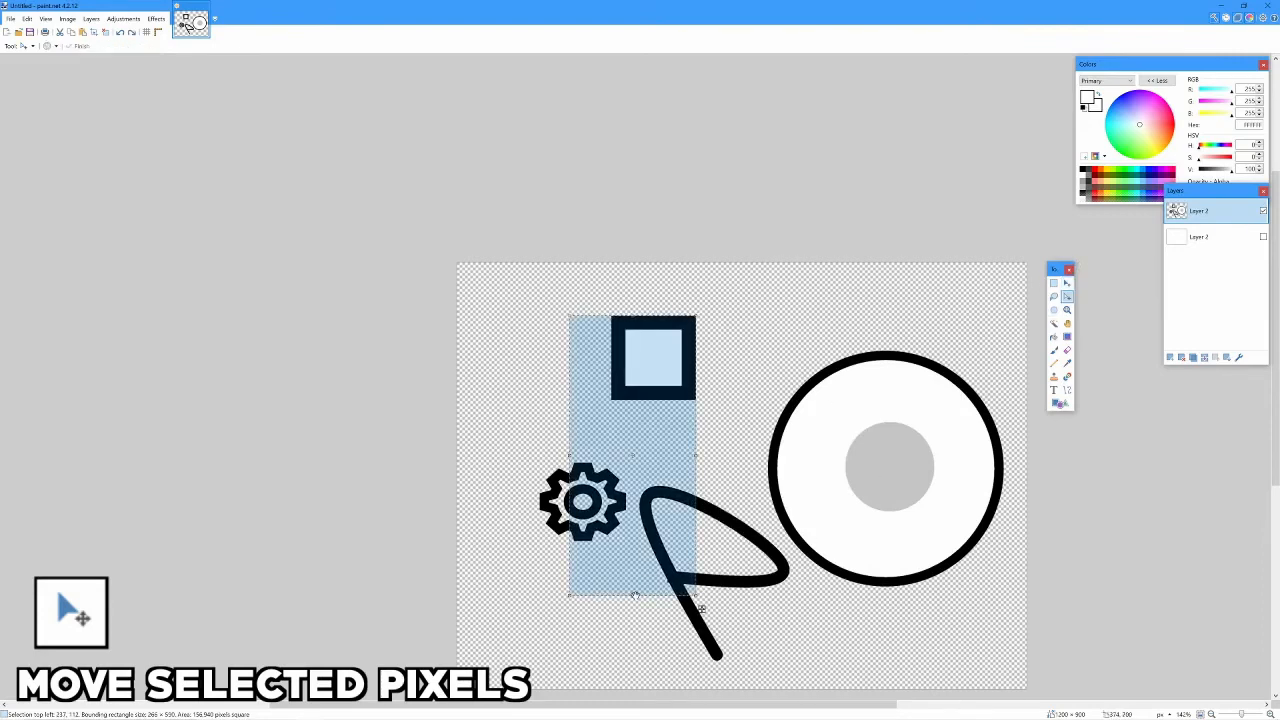
left_click_drag(634, 595, 643, 399)
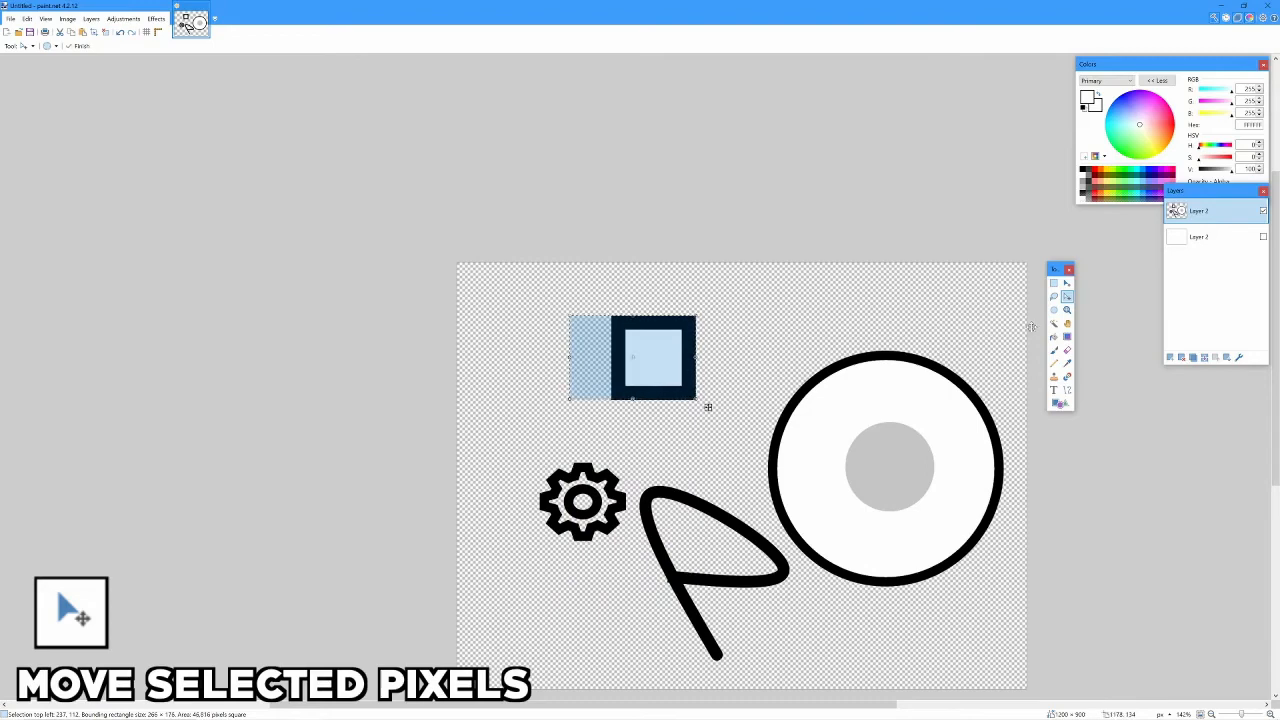
left_click(1054, 323)
left_click(665, 368)
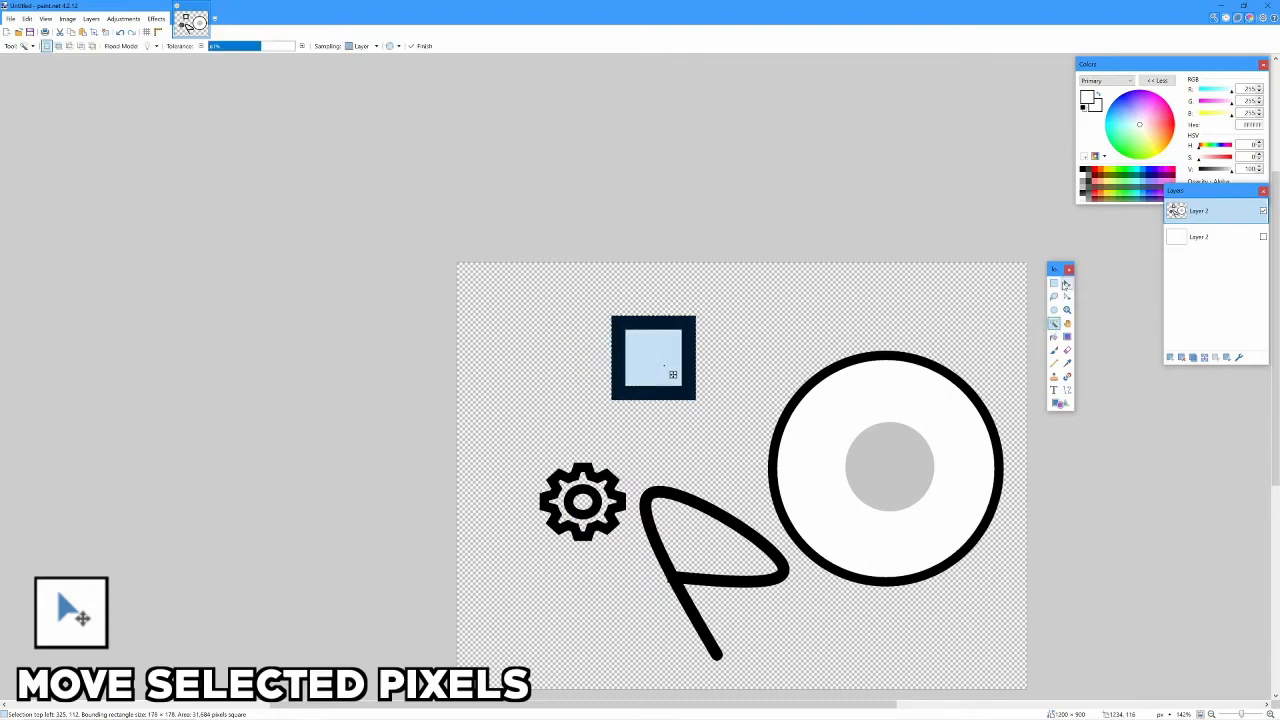
Stretch the square into a rectangle about 220 × 178 px and move its top-left corner to about 391, 93 px
key("m")
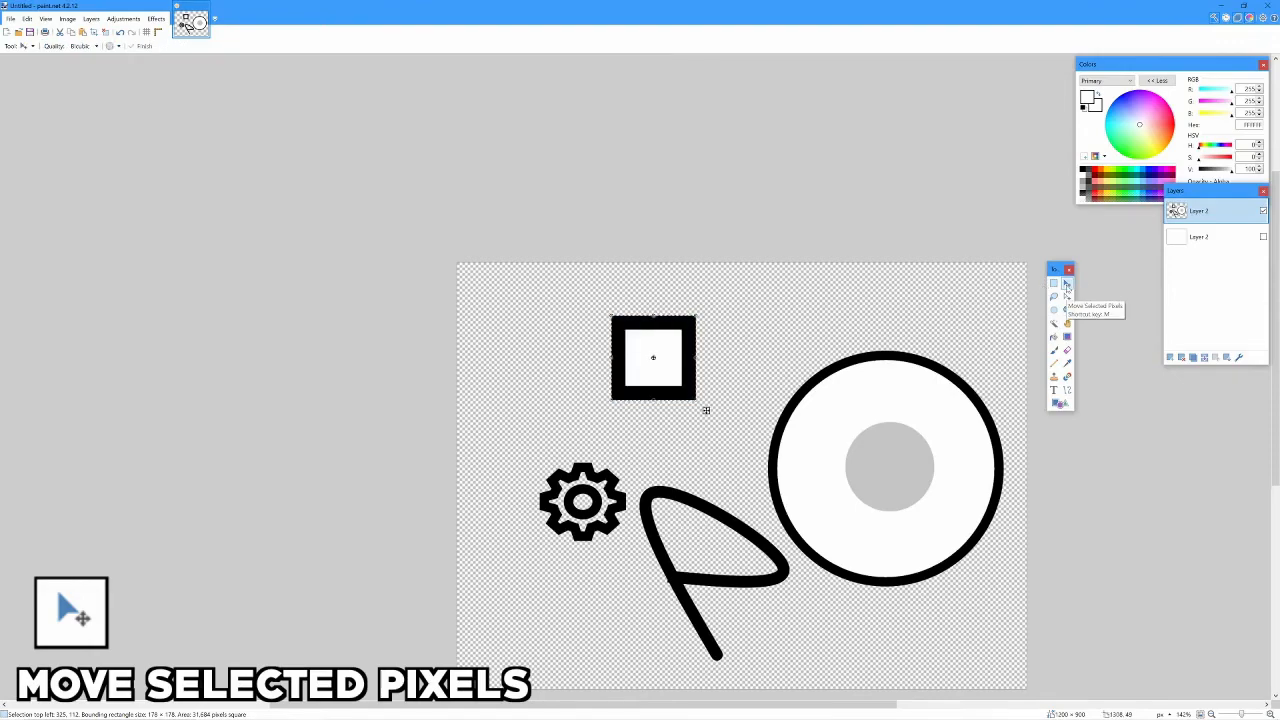
scroll(706, 410, "up", 5)
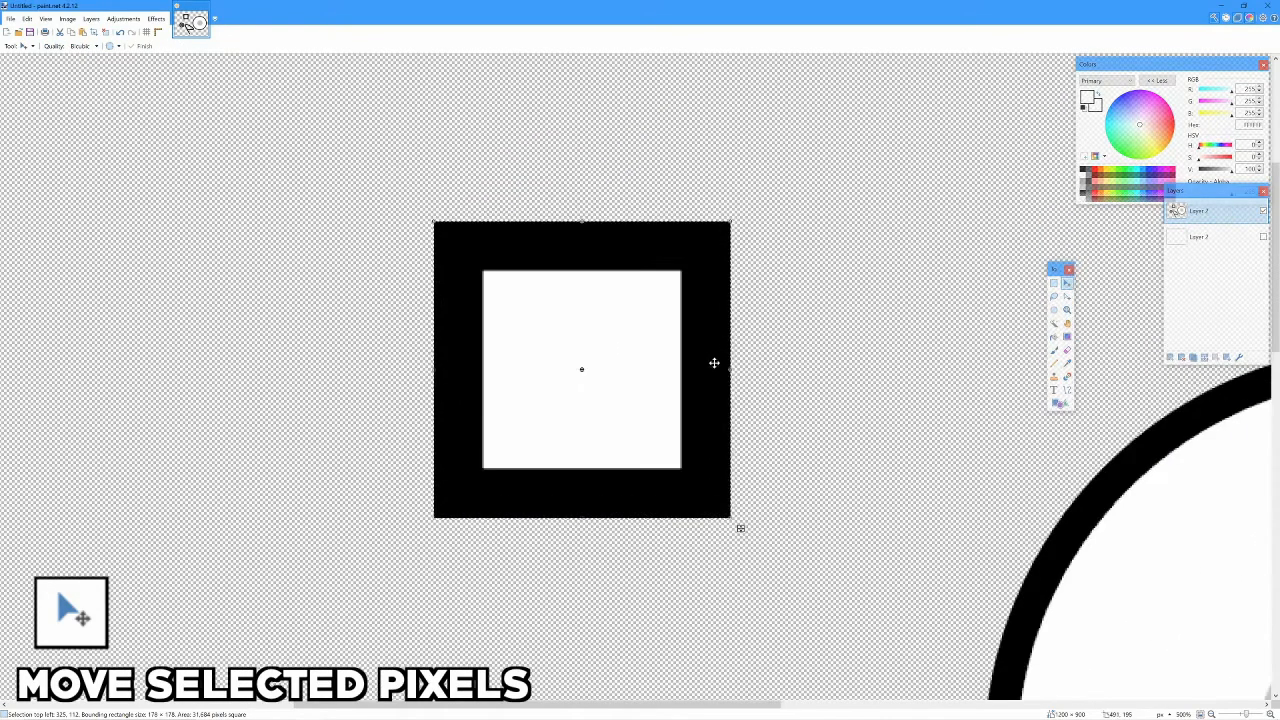
left_click_drag(740, 527, 894, 526)
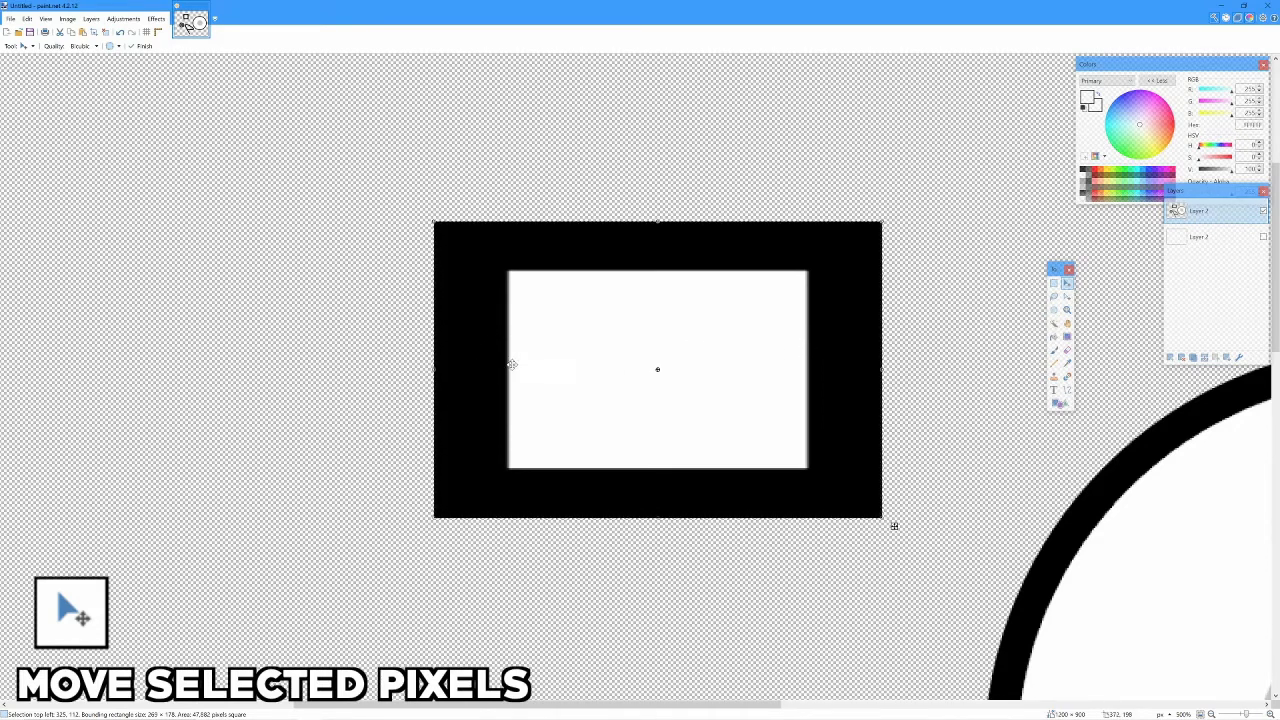
left_click_drag(884, 371, 903, 303)
left_click_drag(860, 326, 743, 363)
scroll(773, 333, "down", 5)
scroll(766, 340, "up", 3)
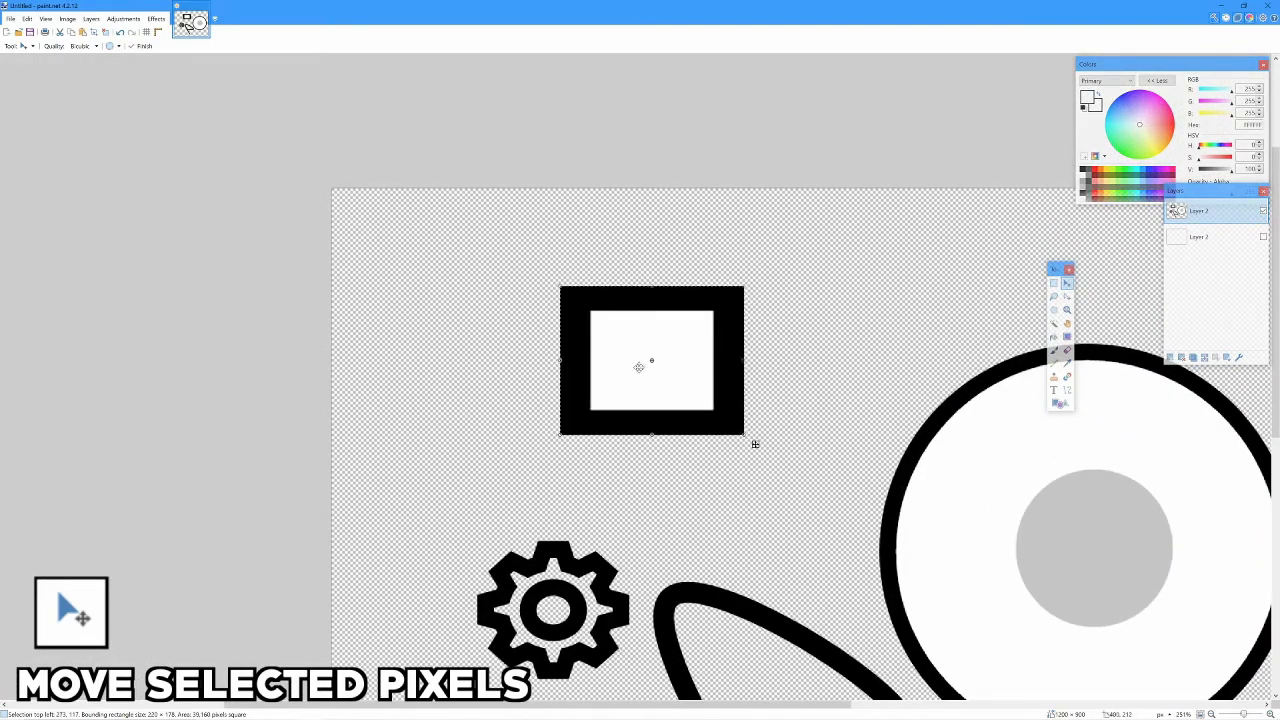
left_click_drag(643, 363, 767, 338)
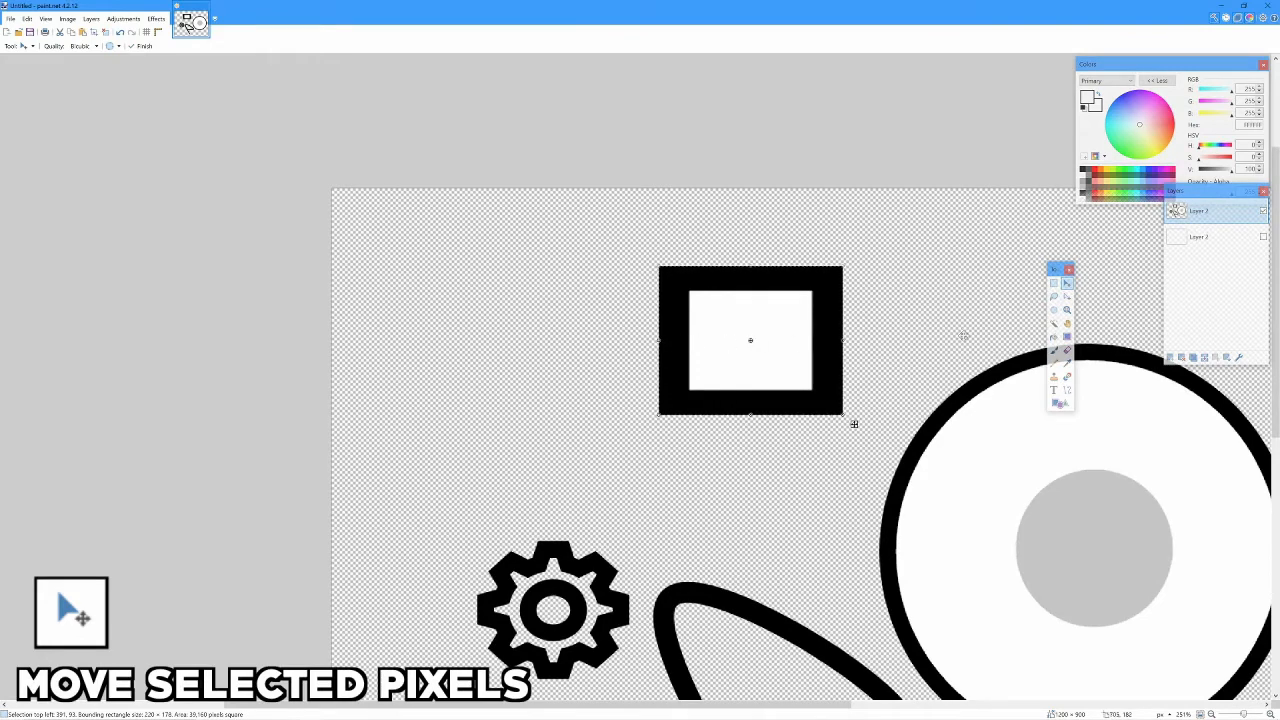
Draw a rectangle shape about 251 × 184 px above the gear and swap the colors to make black primary
left_click(1058, 403)
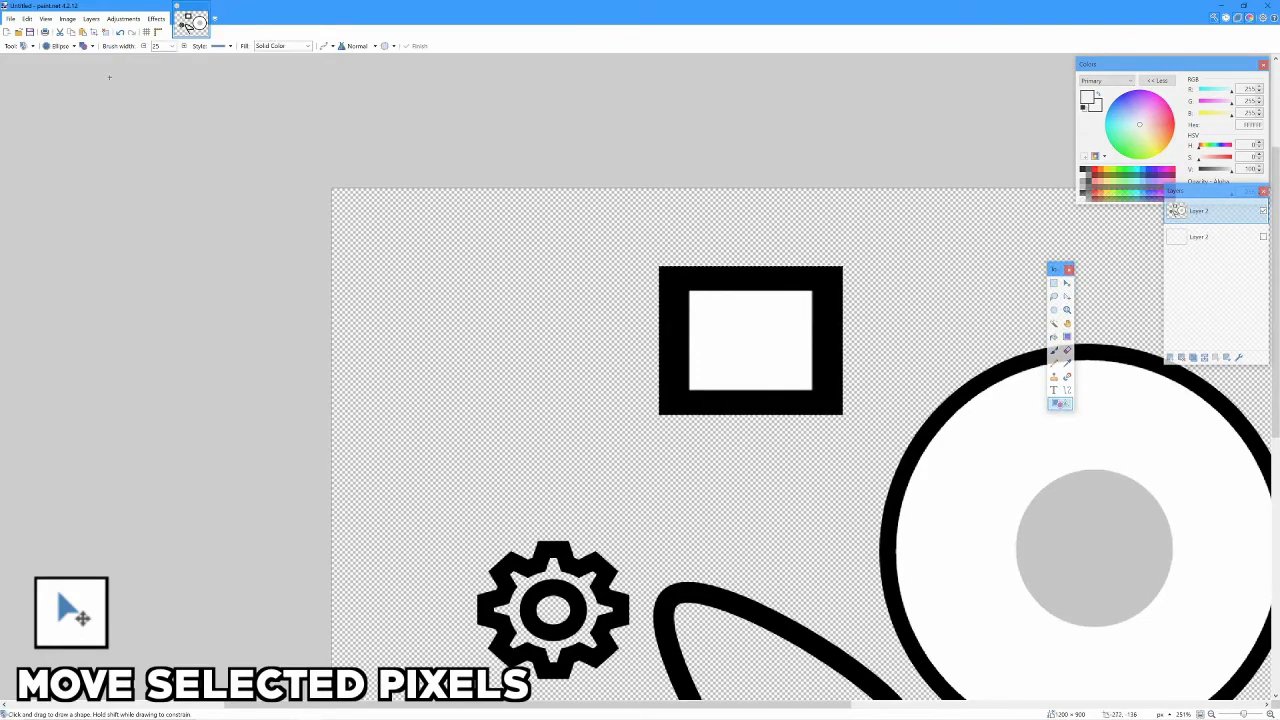
left_click(70, 46)
left_click(54, 68)
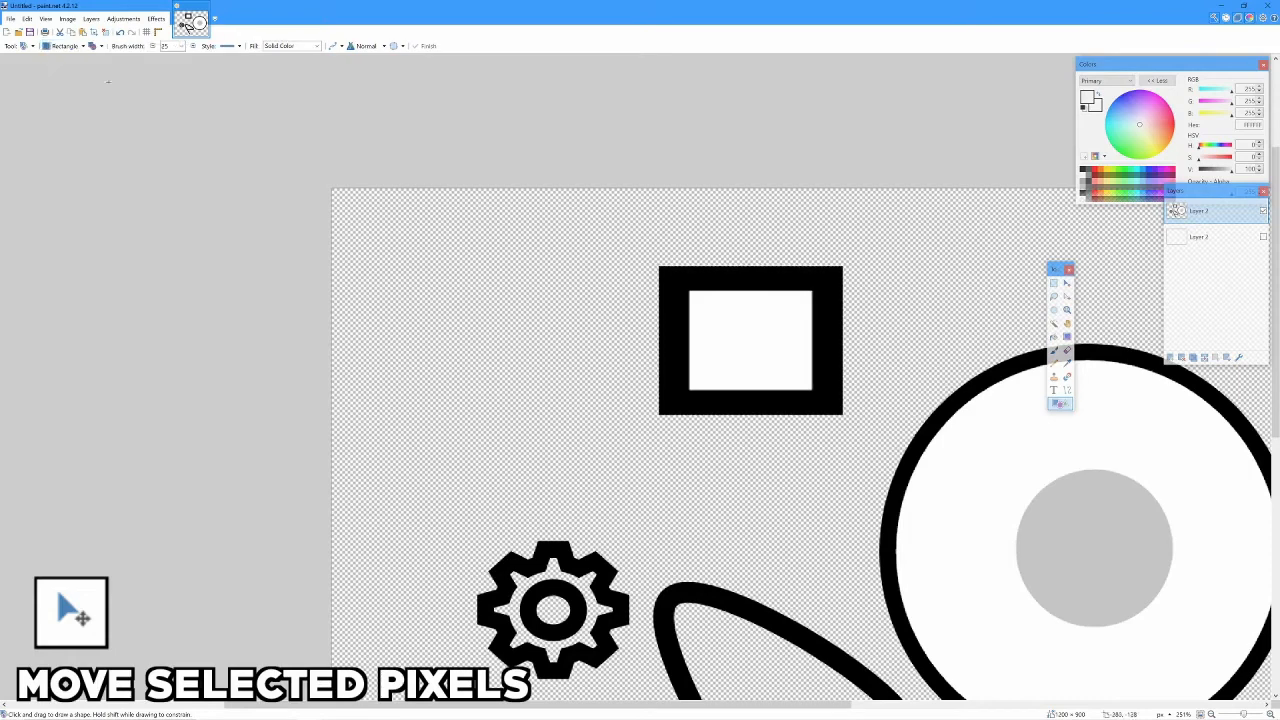
left_click_drag(505, 408, 637, 491)
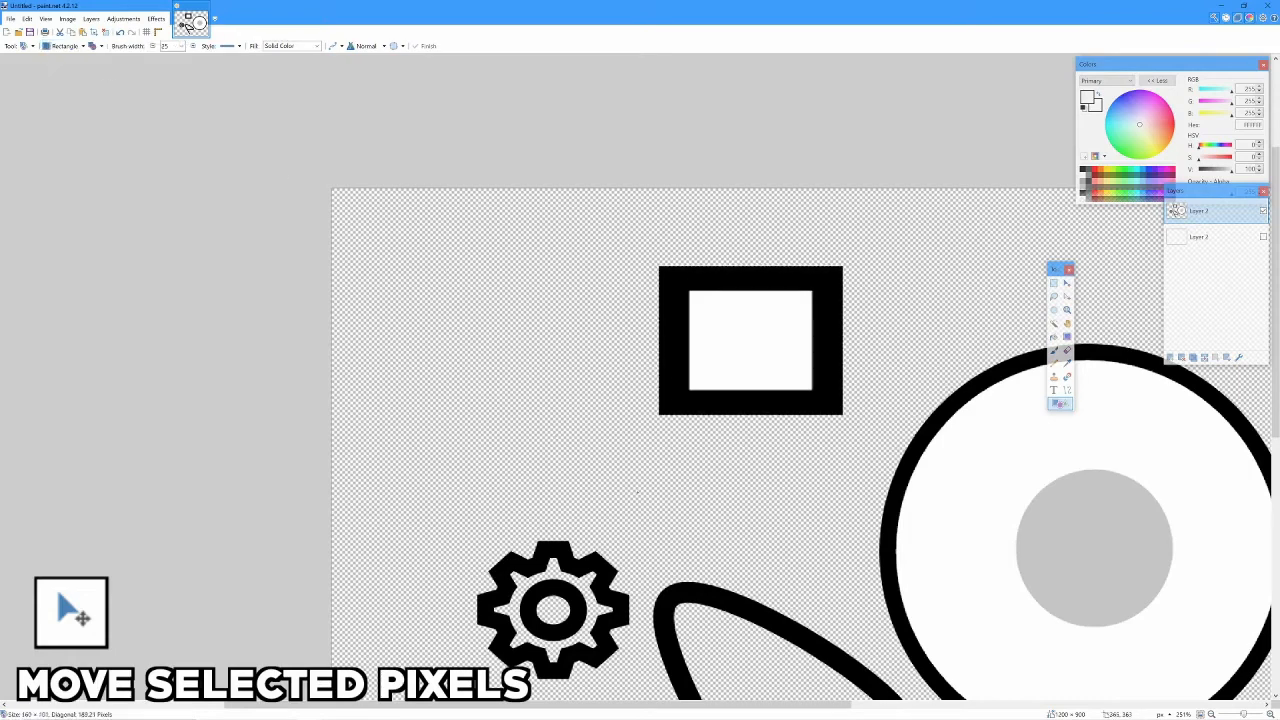
left_click_drag(443, 336, 654, 490)
key("x")
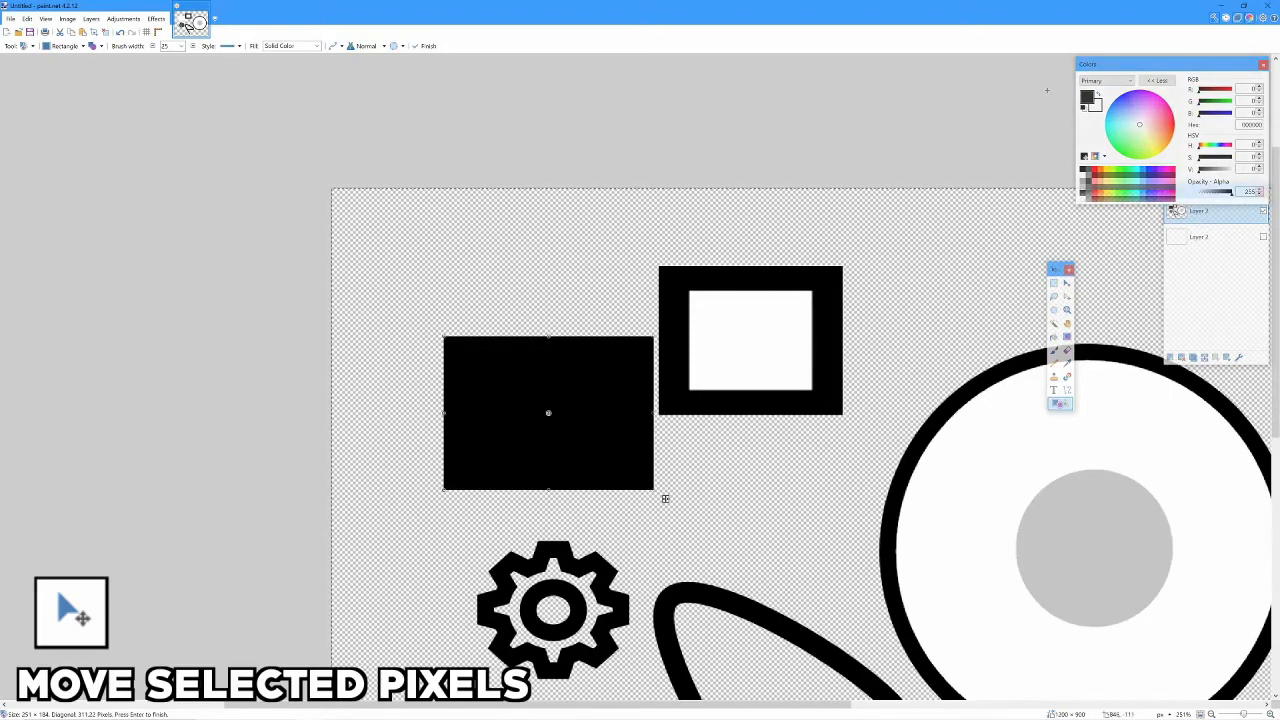
Change the new rectangle's draw mode to a filled shape with outline, giving a white fill and black border
left_click(68, 46)
left_click(93, 47)
left_click(93, 47)
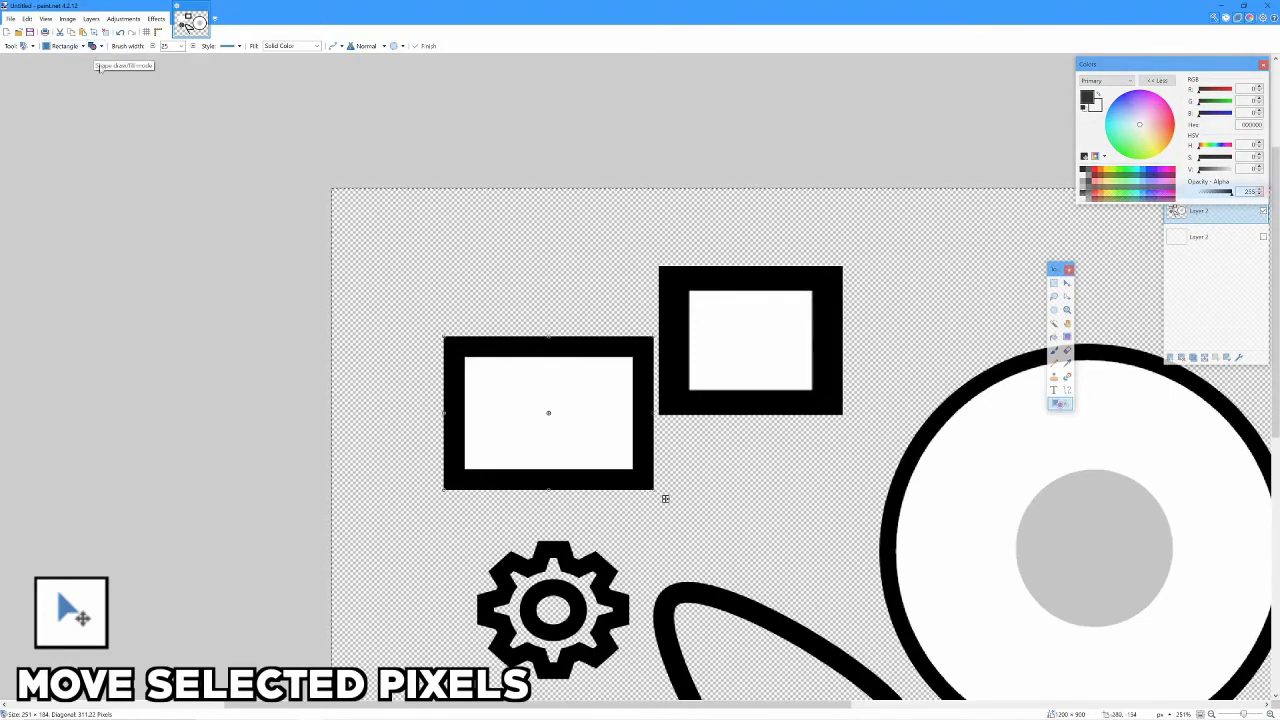
Narrow the newly drawn rectangle above the gear to about 229 × 184 px
left_click_drag(653, 413, 648, 385)
left_click_drag(762, 311, 788, 345)
left_click_drag(704, 364, 648, 347)
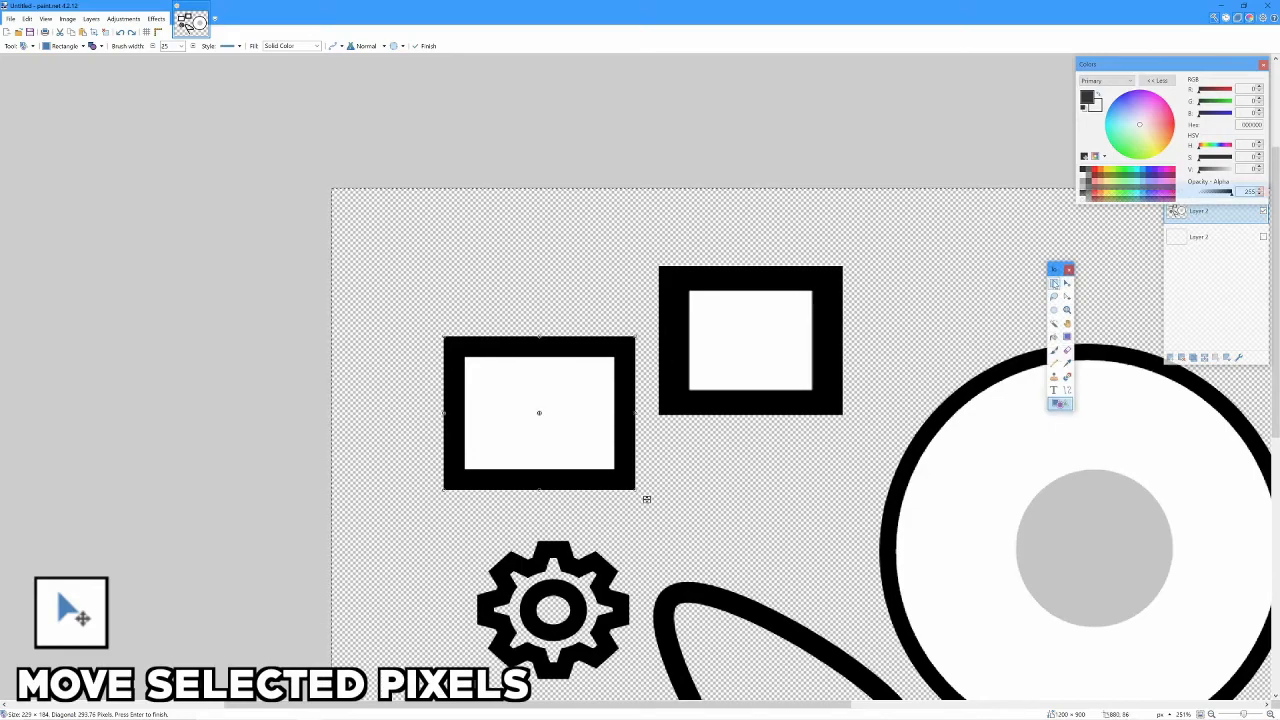
Practise Rectangle Select on the whole canvas and around the upper rectangle, ending with a selection about 236 × 207 px enclosing that rectangle
key("s")
key("ctrl+a")
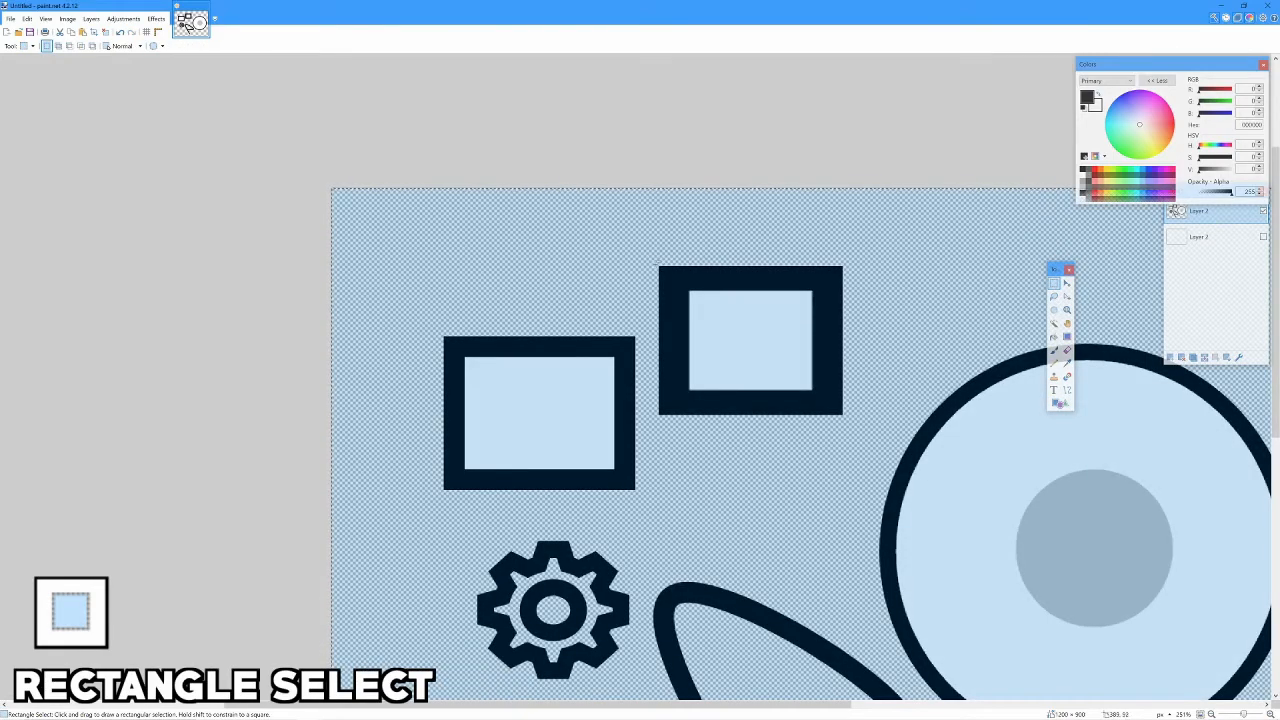
left_click_drag(657, 265, 845, 416)
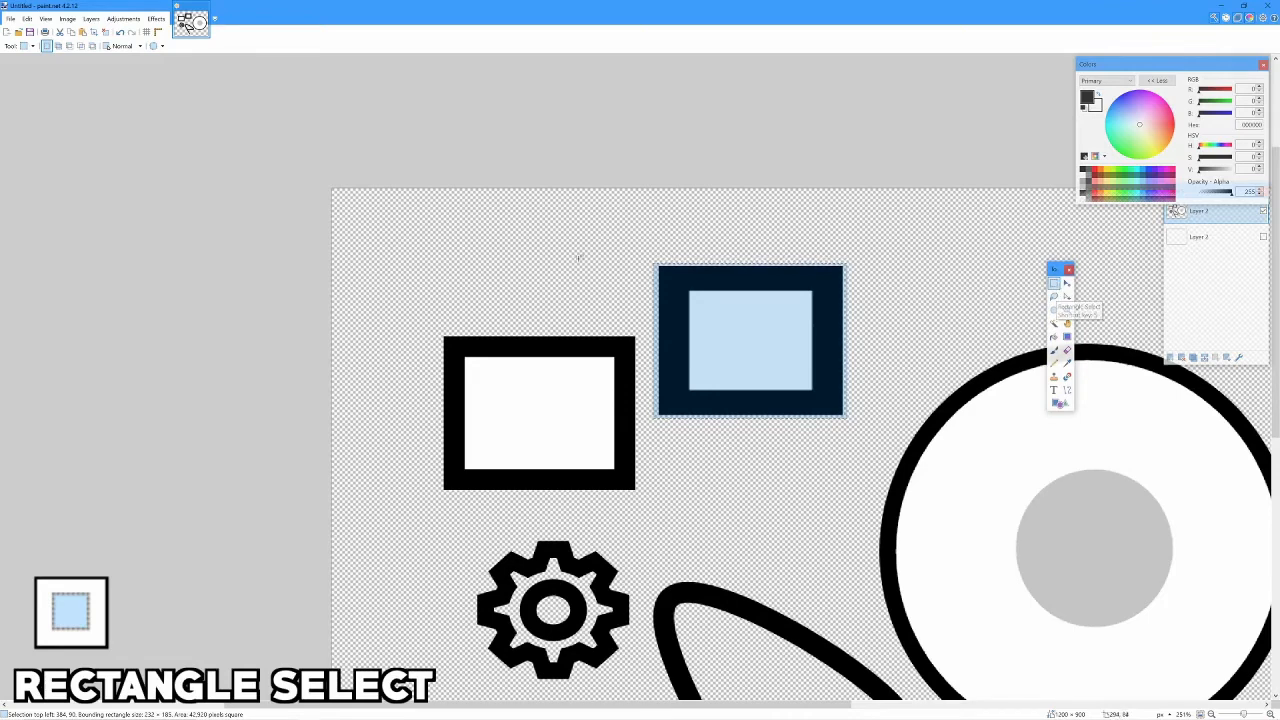
left_click_drag(575, 236, 624, 466)
left_click_drag(908, 503, 824, 390)
left_click_drag(626, 231, 867, 440)
left_click_drag(654, 257, 849, 430)
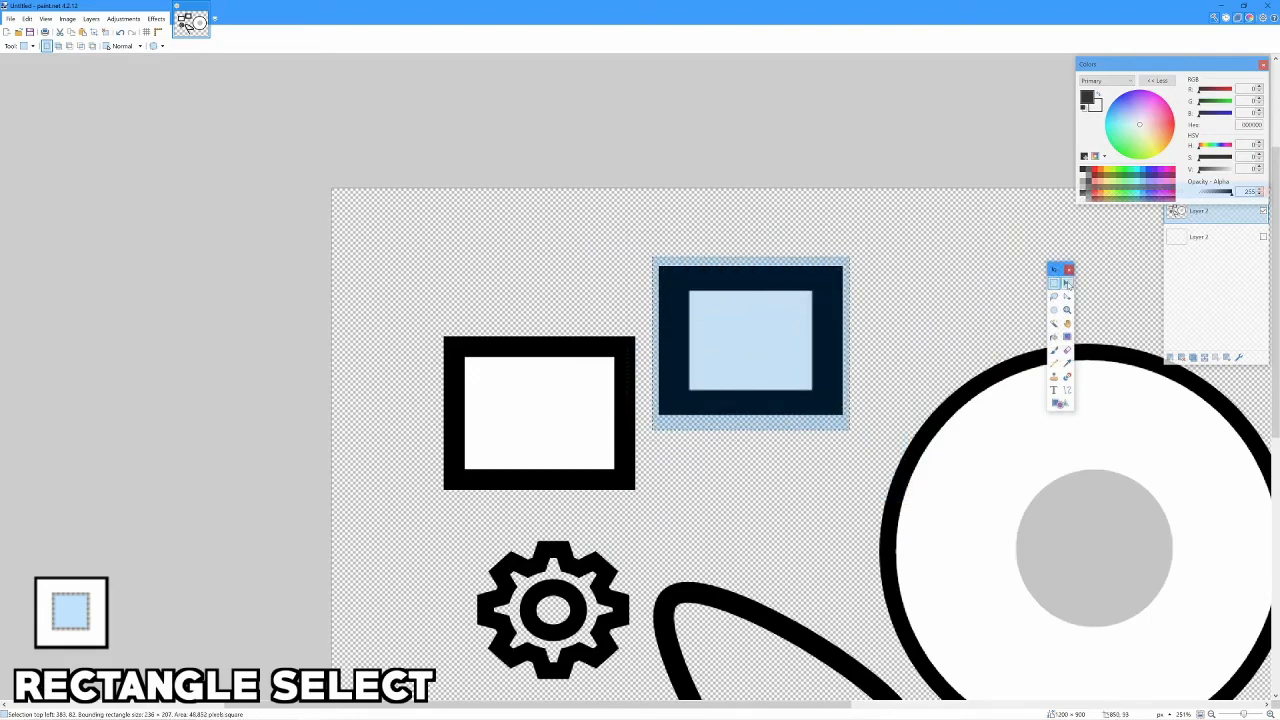
Try tilting the selected upper rectangle freehand with Move Selected Pixels and examine its edges up close
left_click(1066, 284)
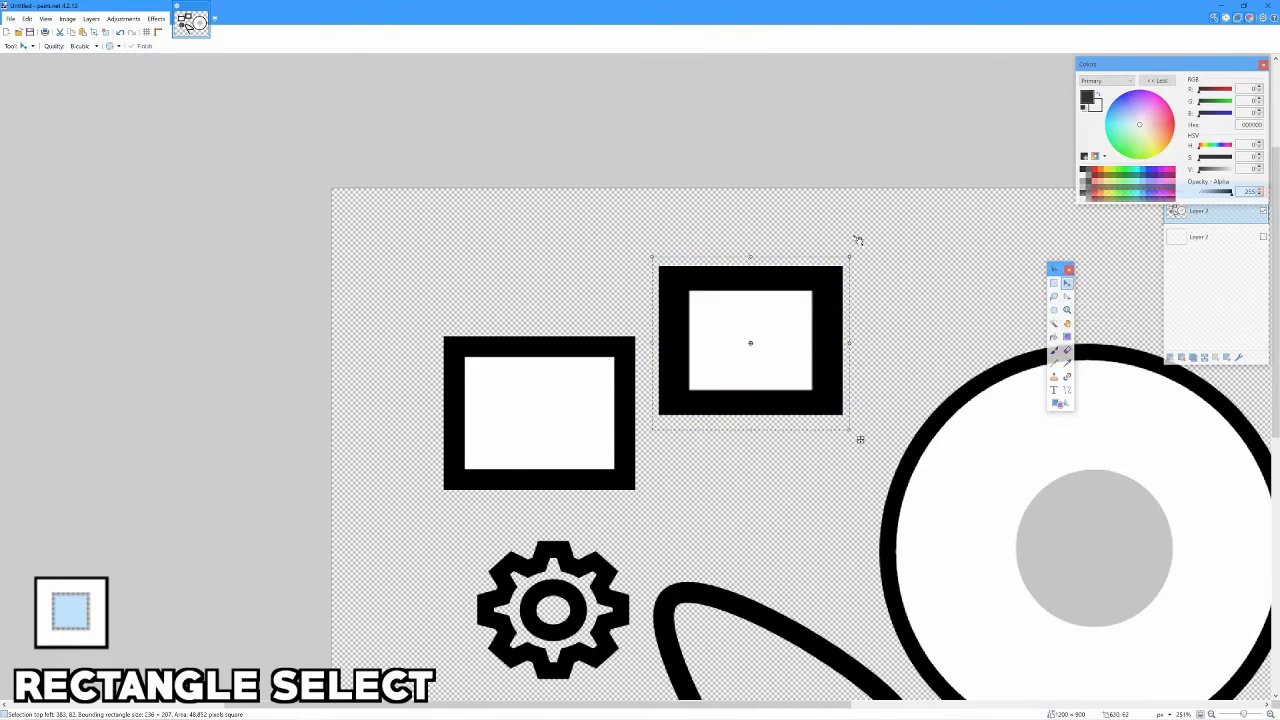
left_click_drag(855, 242, 895, 427)
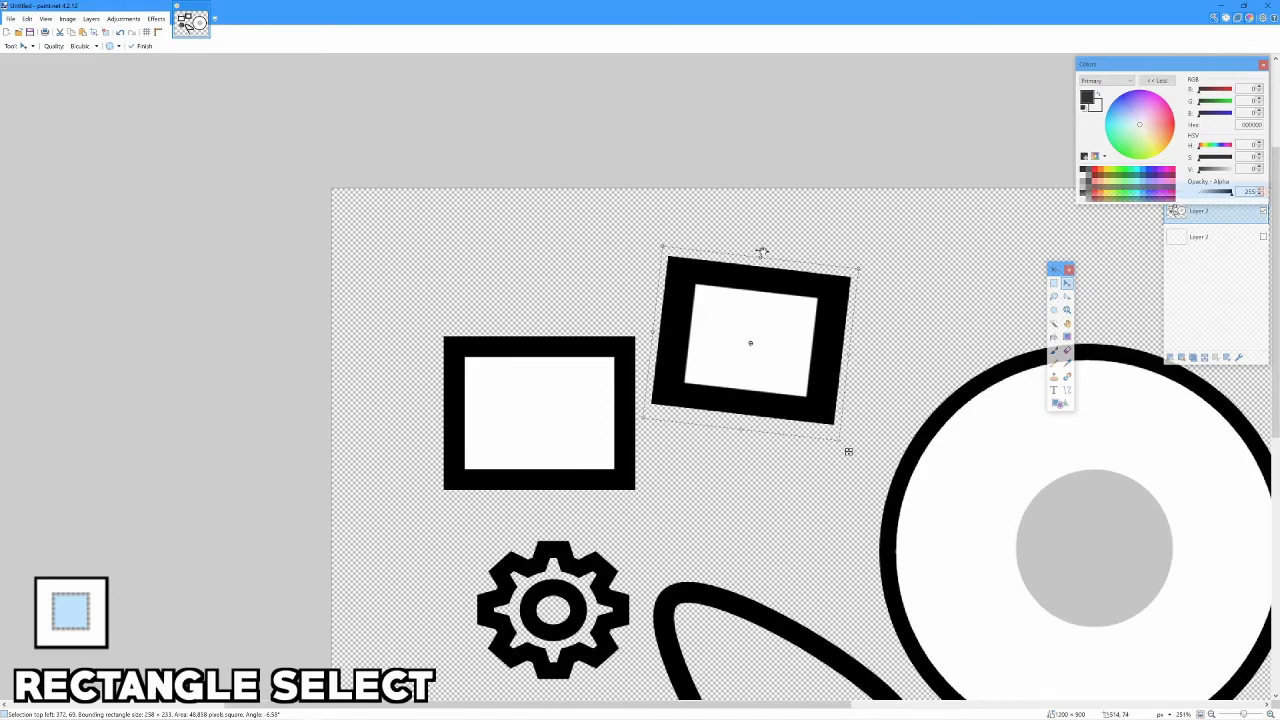
scroll(761, 258, "up", 8)
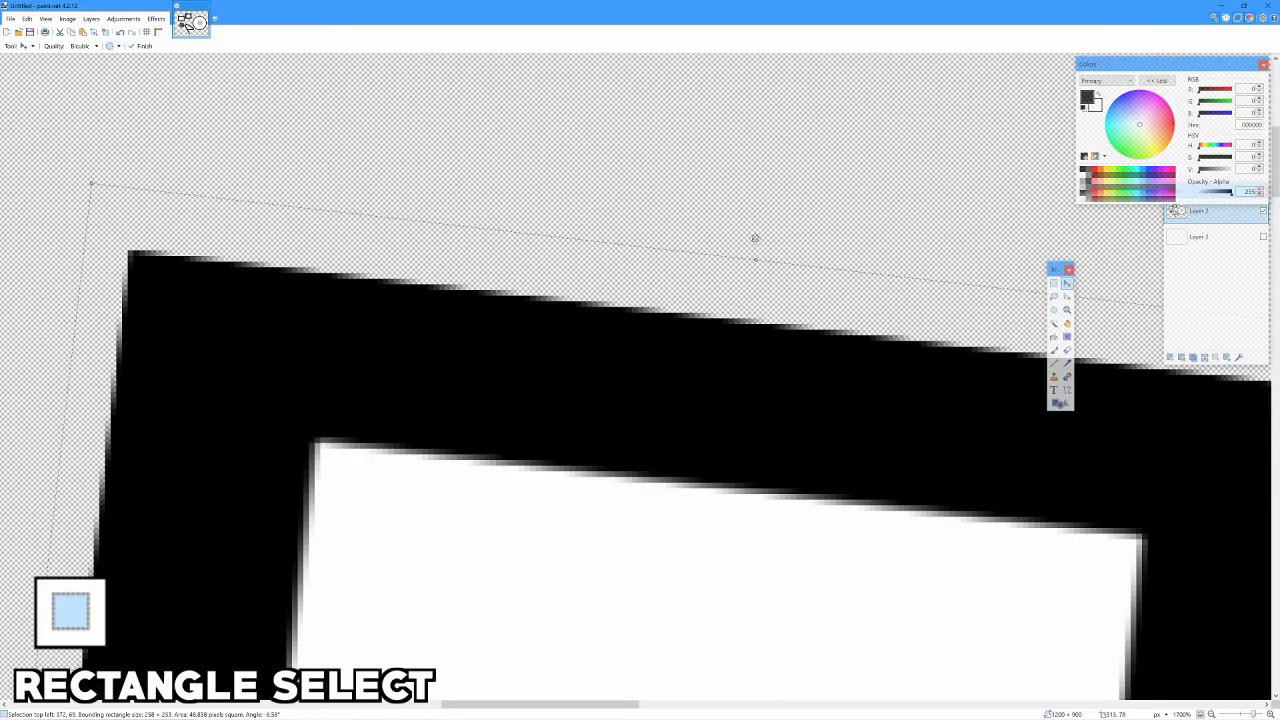
scroll(755, 238, "down", 8)
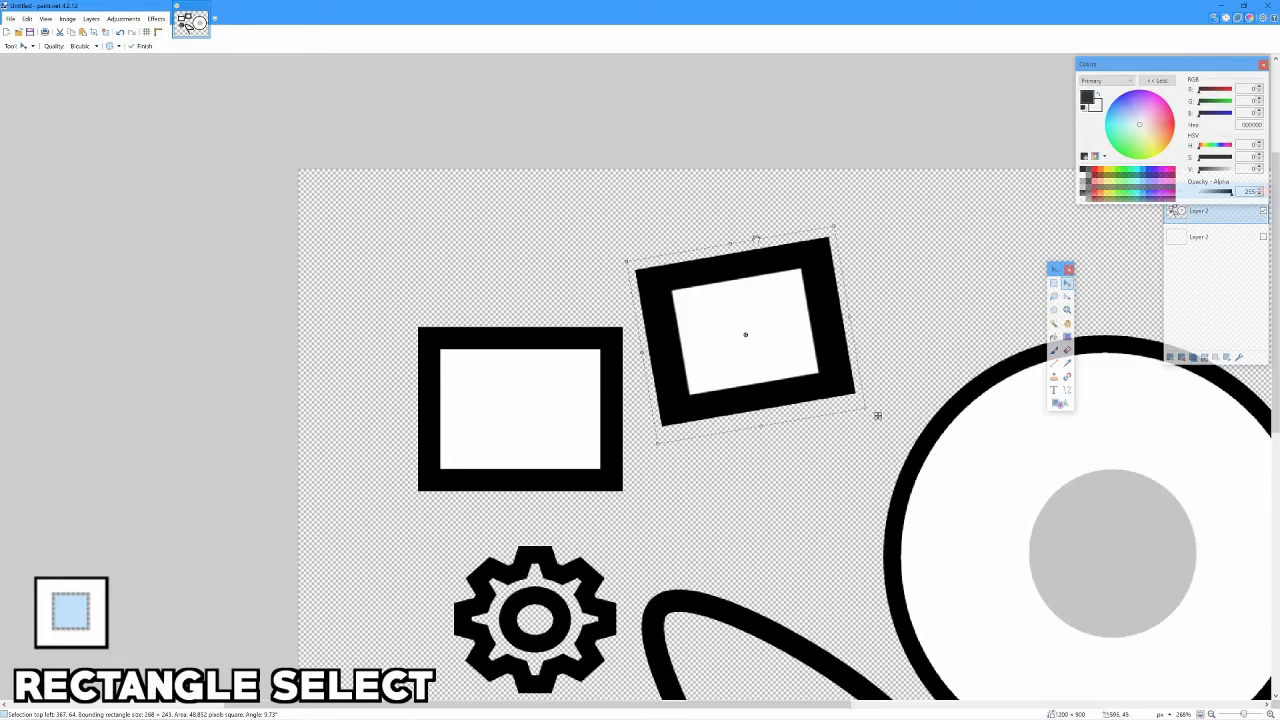
Draw a rectangular selection about 268 × 225 px around the upper rectangle
left_click_drag(706, 232, 873, 436)
left_click(1053, 283)
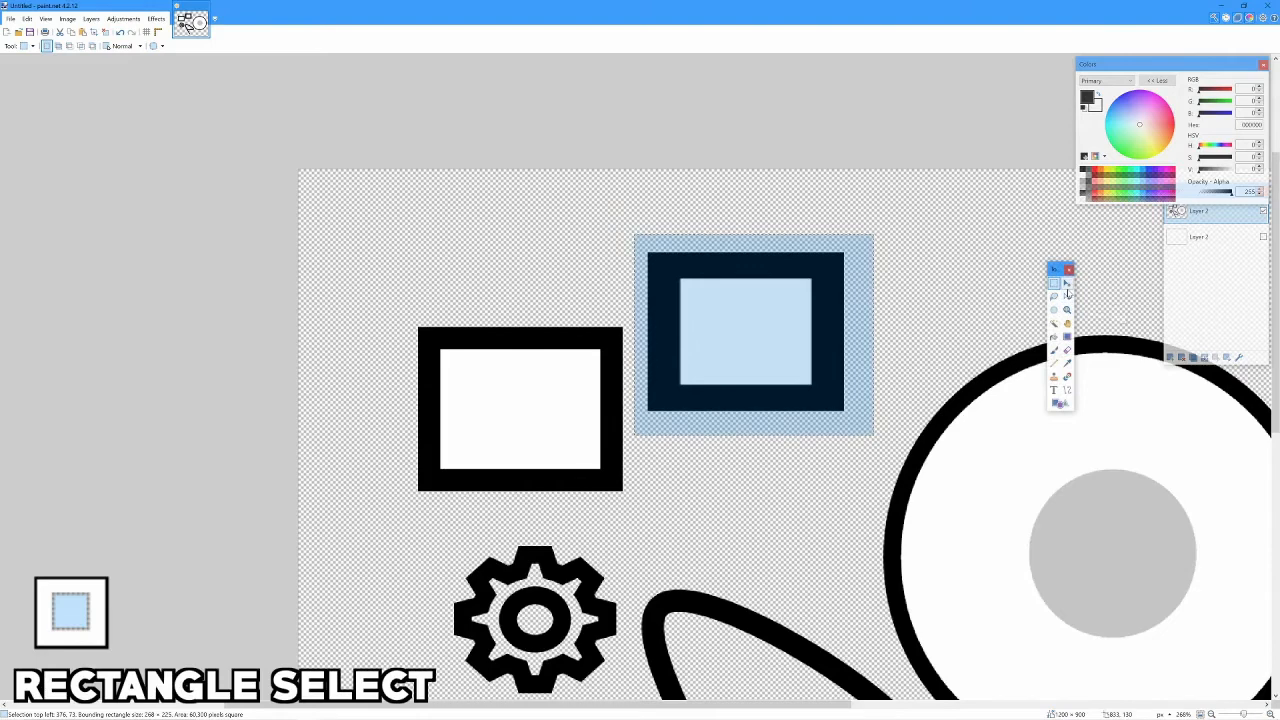
Try rotating the selected rectangle freehand by about -89°, inspect its edges up close, and undo the rotation
left_click(1067, 283)
left_click_drag(882, 448, 904, 502)
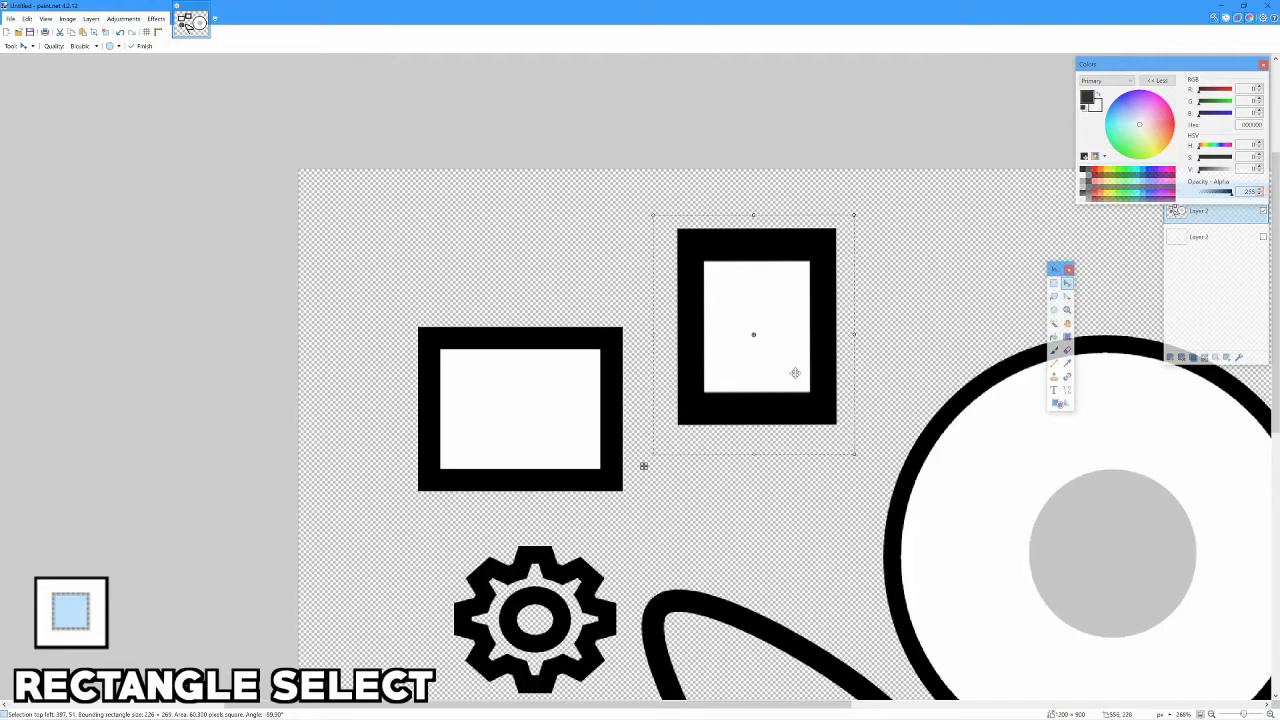
scroll(765, 202, "up", 6)
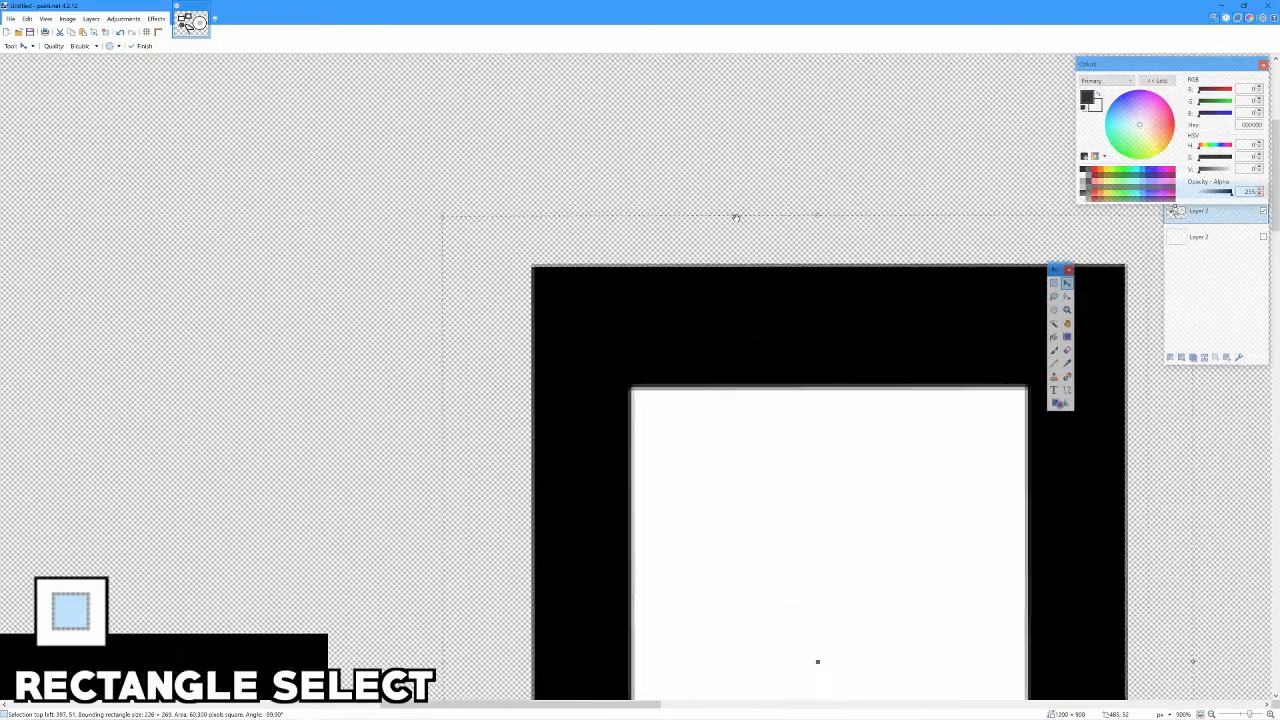
scroll(736, 218, "up", 1)
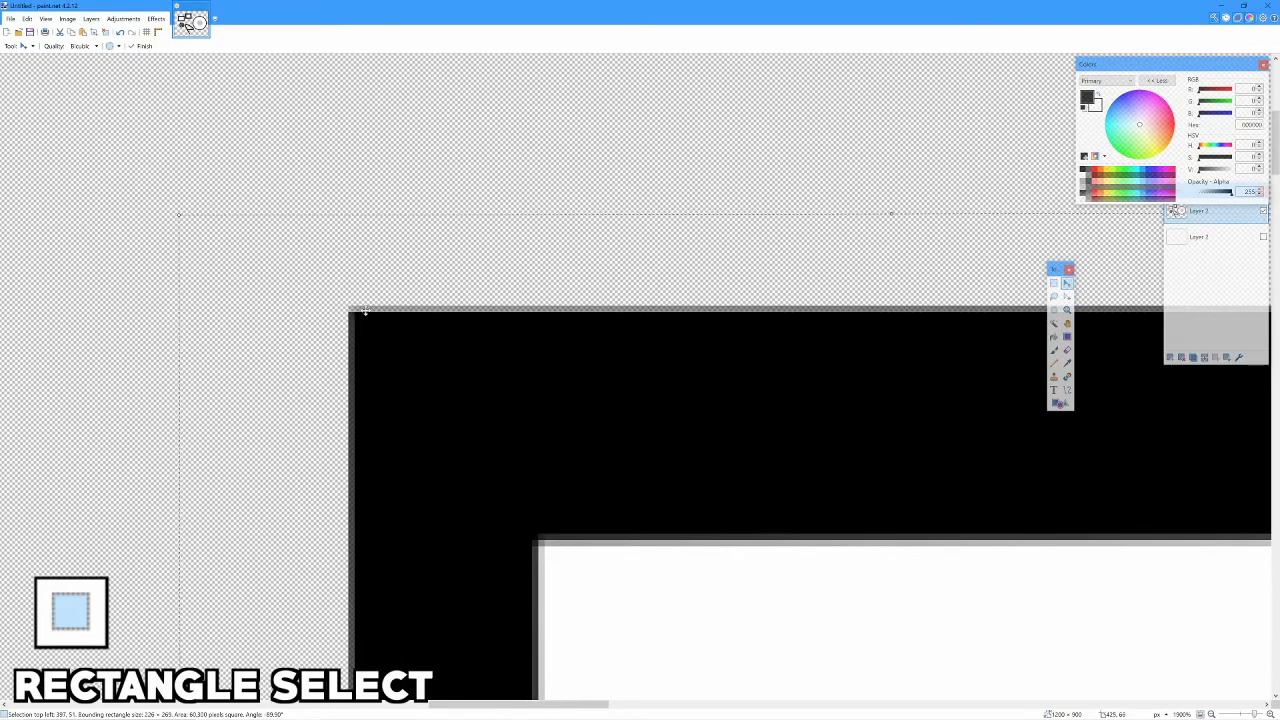
scroll(840, 305, "down", 3)
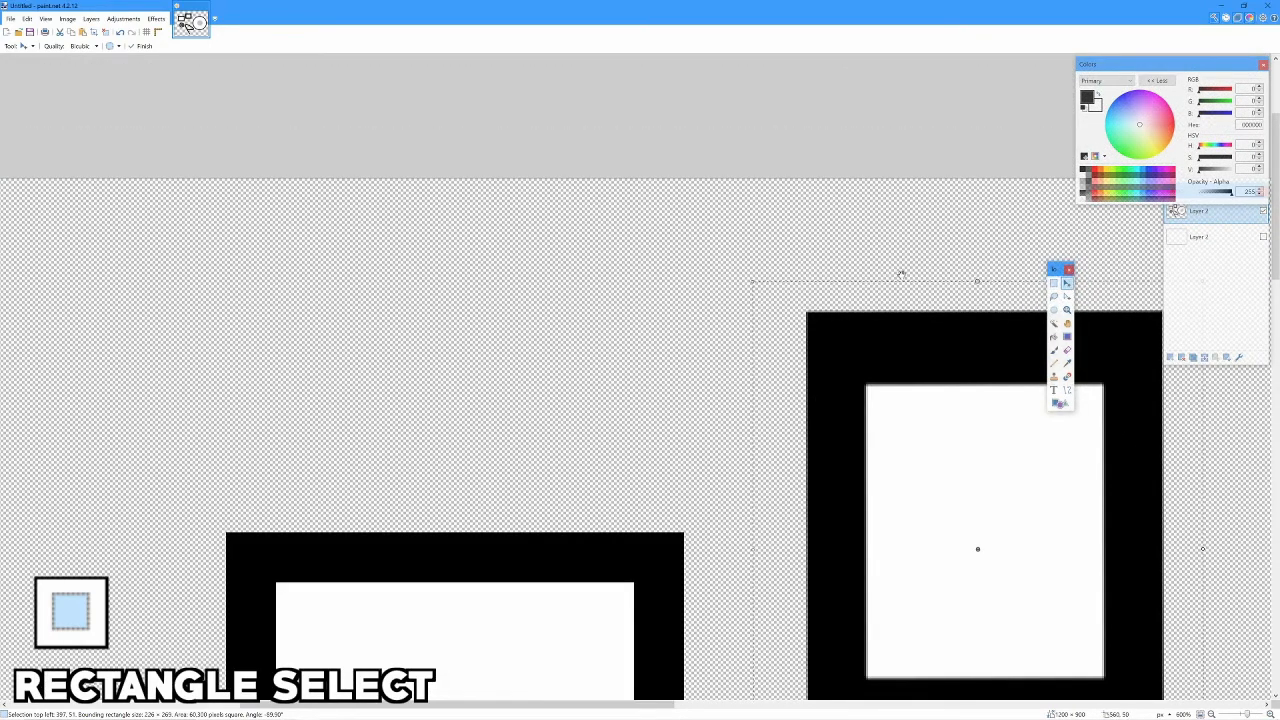
scroll(794, 294, "down", 3)
key("ctrl+z")
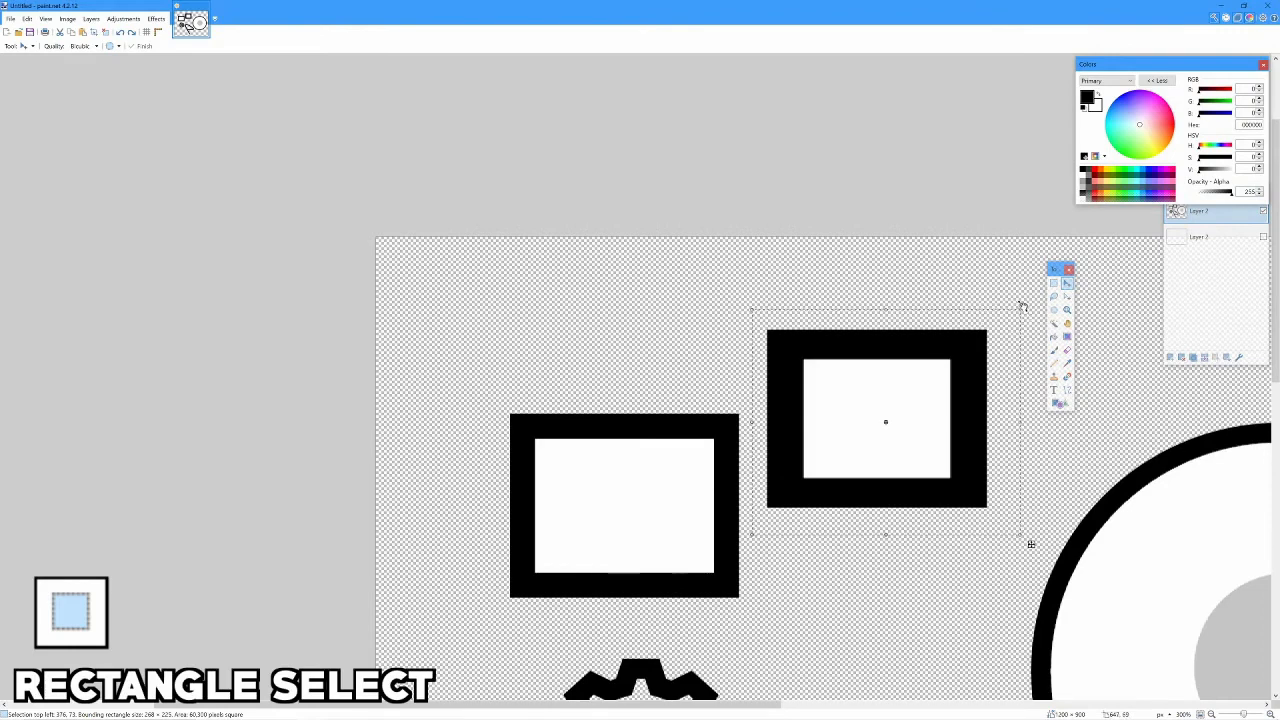
Rotate the selected rectangle by exactly -90° so it stands upright, and inspect its edges
left_click_drag(1020, 305, 960, 512)
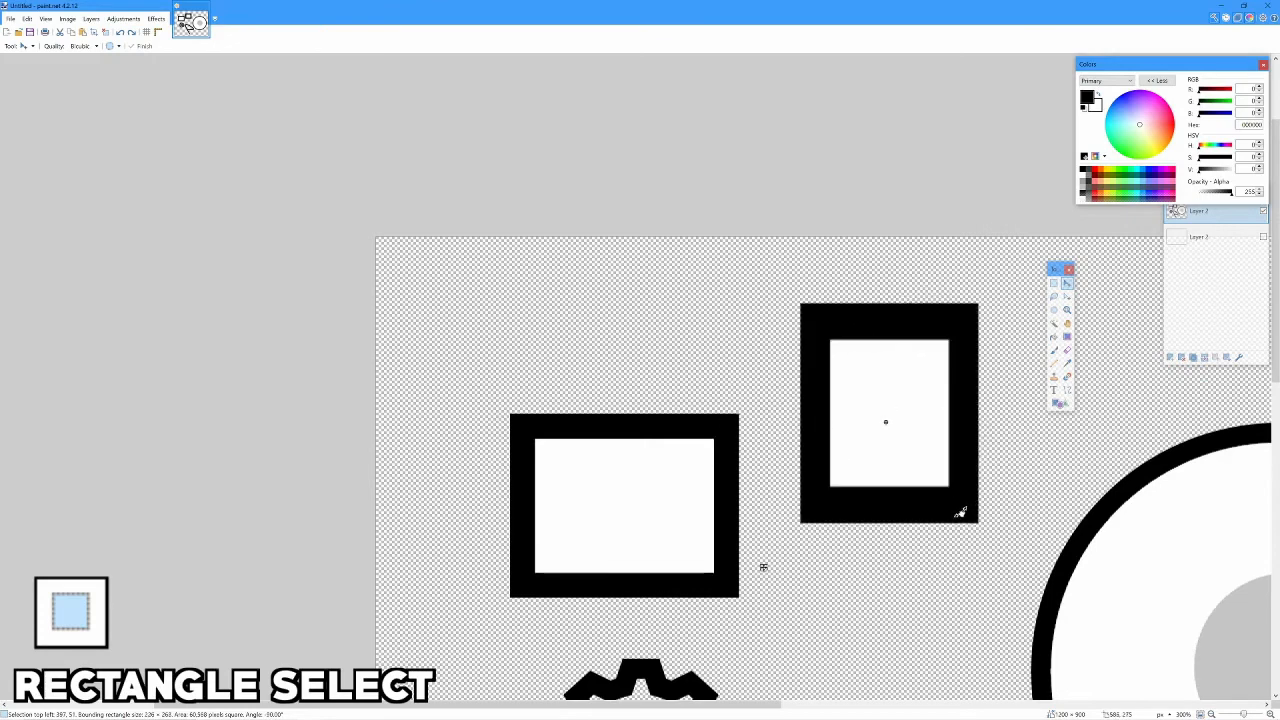
scroll(935, 343, "up", 5)
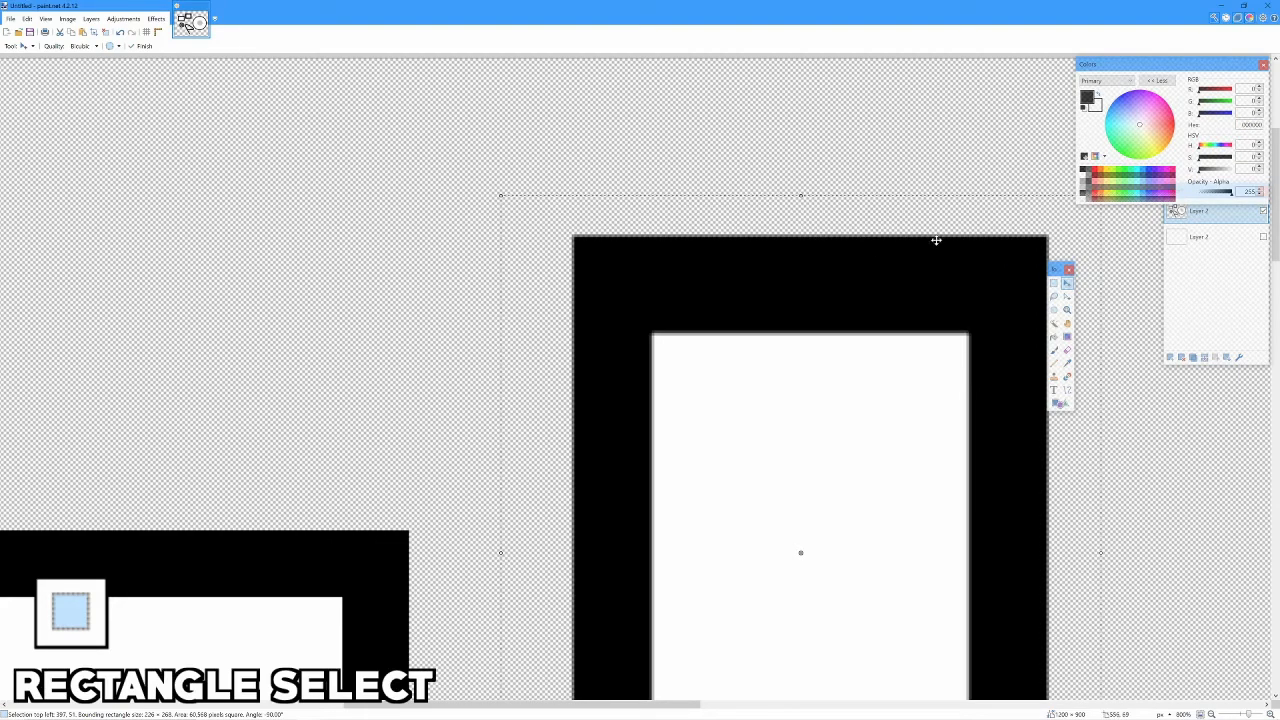
Erase the blurred pixels along the upright rectangle's top edge using a selection about 188 × 9 px, and deselect
left_click(1053, 283)
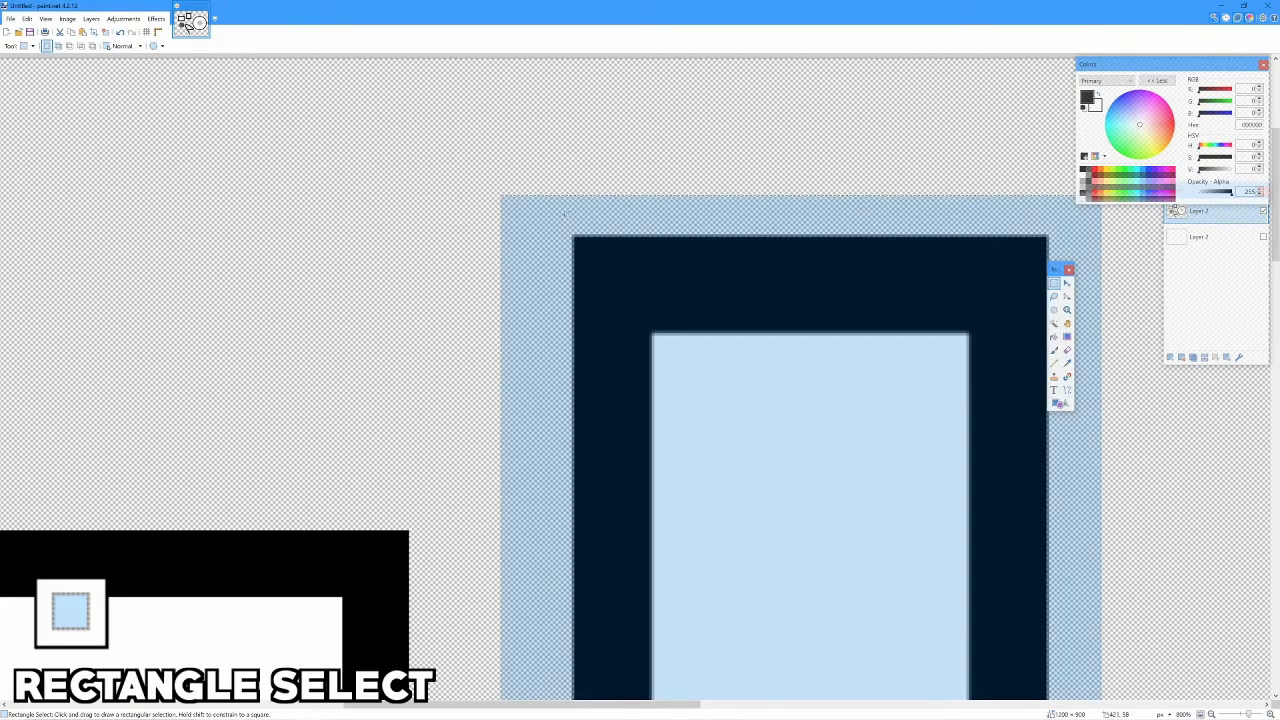
left_click_drag(560, 213, 1060, 236)
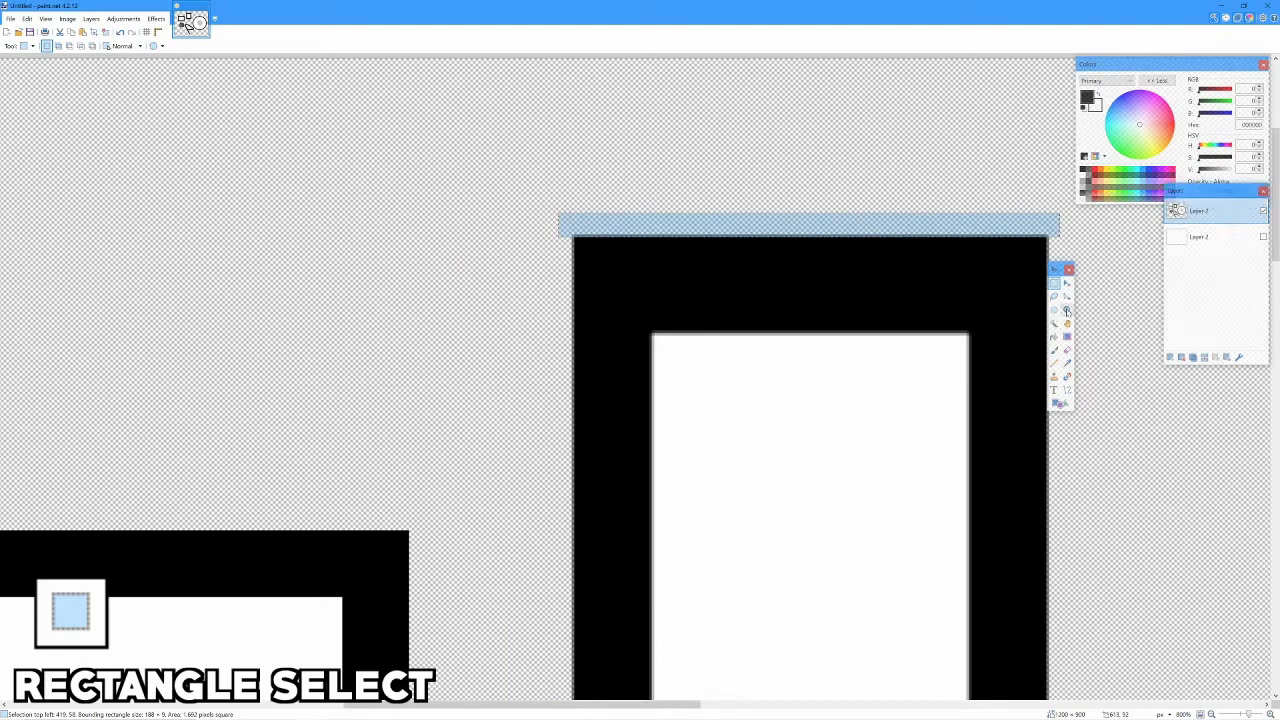
left_click(1067, 349)
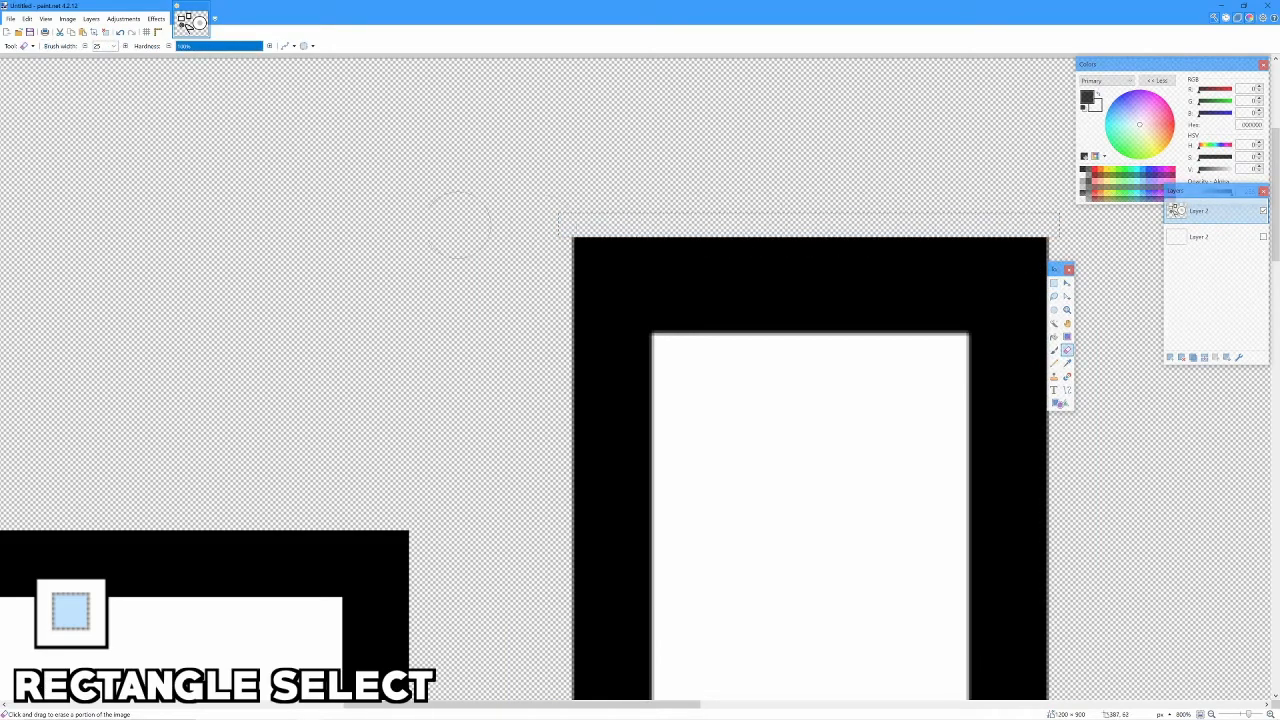
key("ctrl+d")
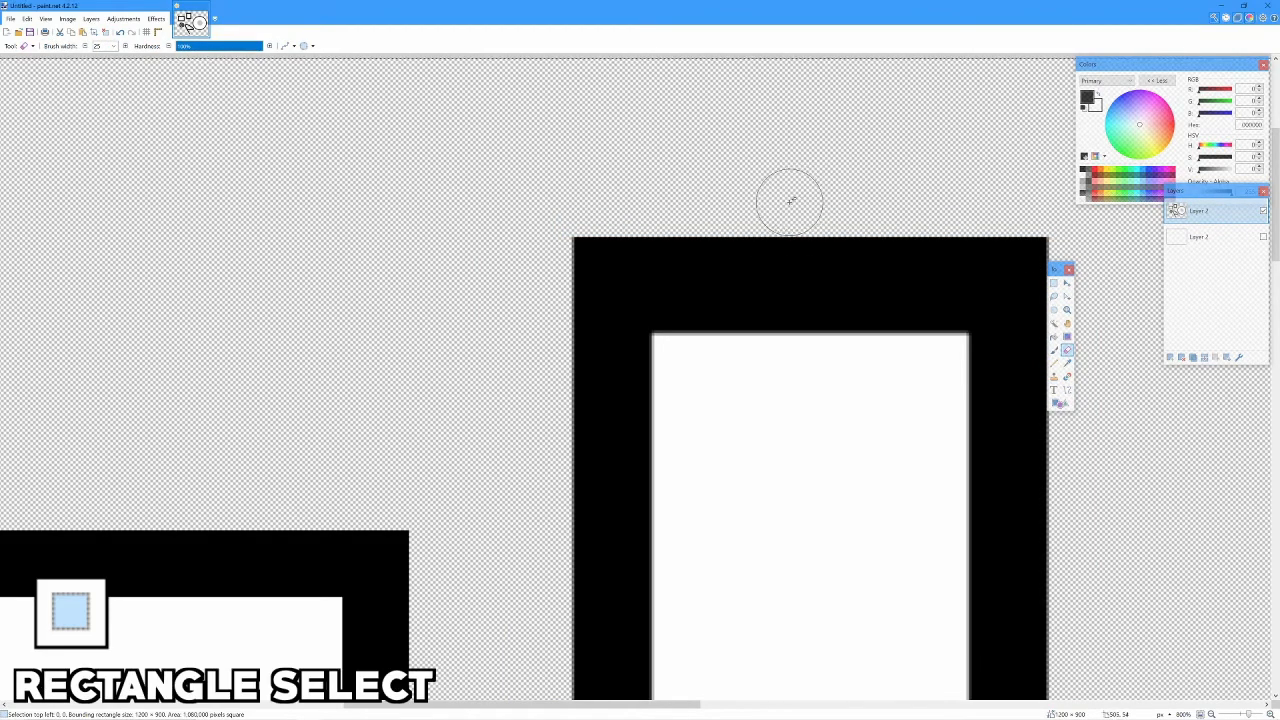
scroll(980, 334, "down", 5)
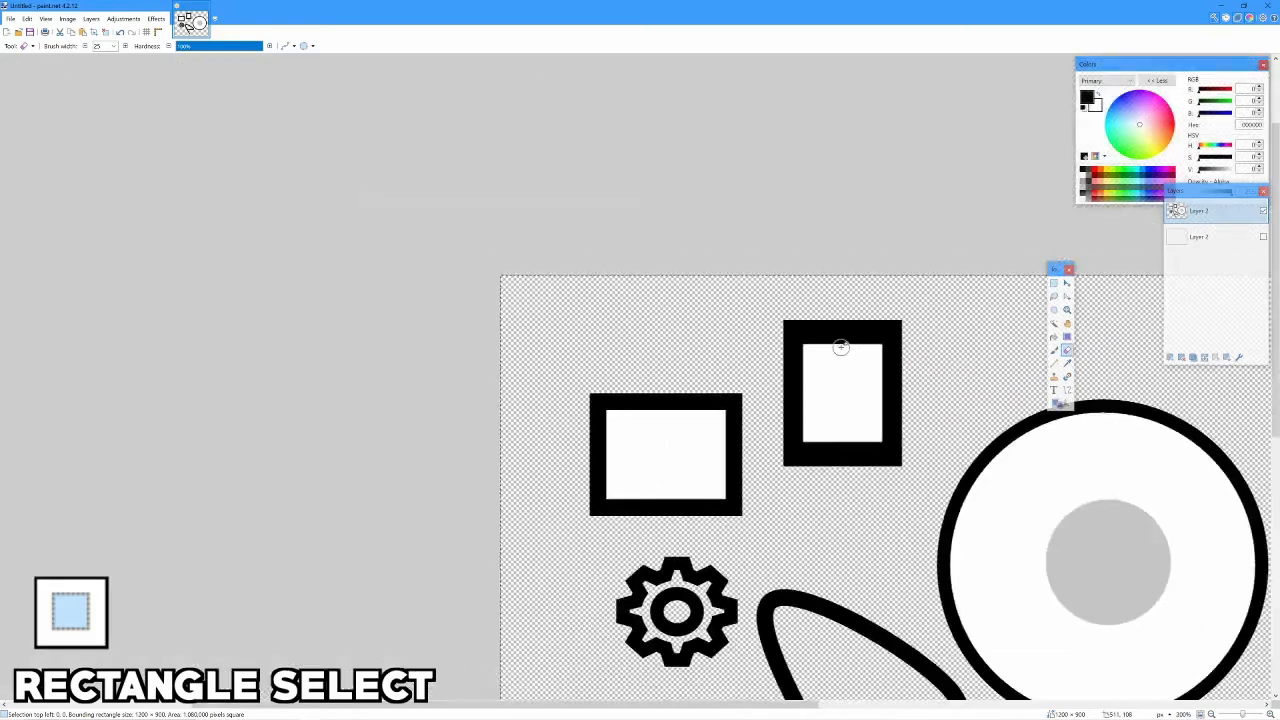
Practise Ellipse Select on the upright rectangle, ending with a selection about 211 × 223 px over its lower-right part
left_click(1053, 311)
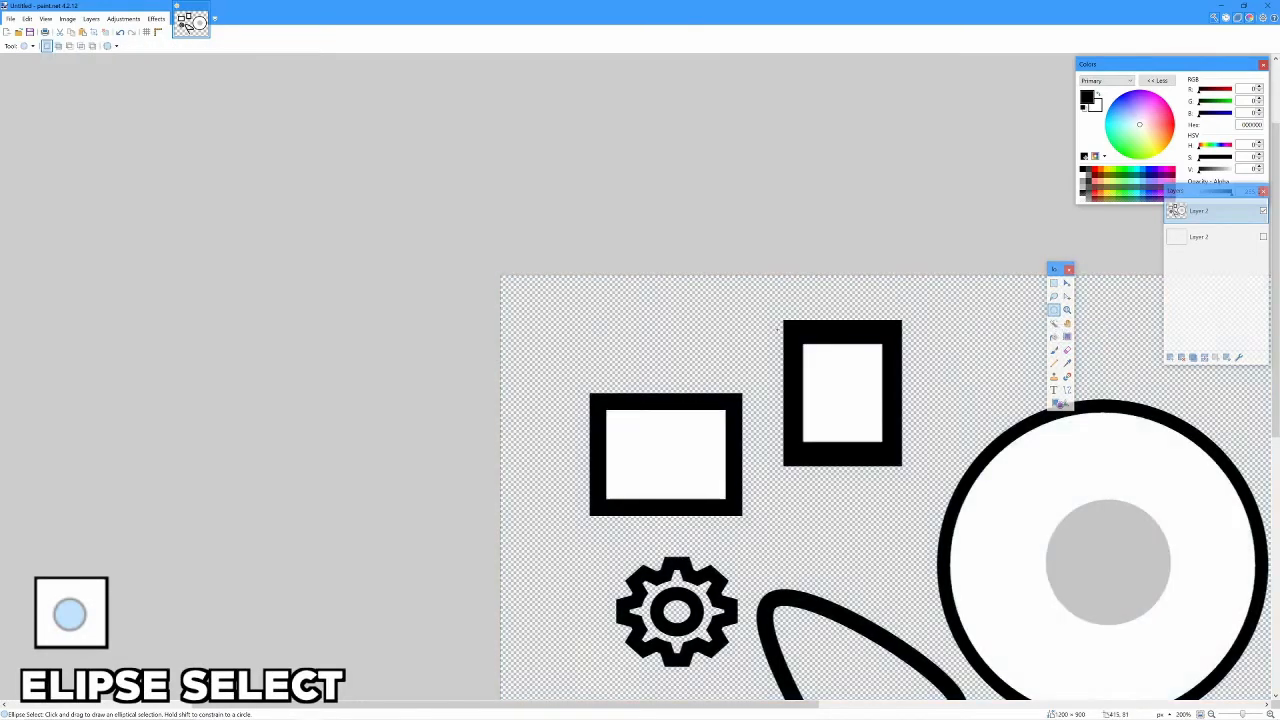
left_click_drag(778, 329, 919, 480)
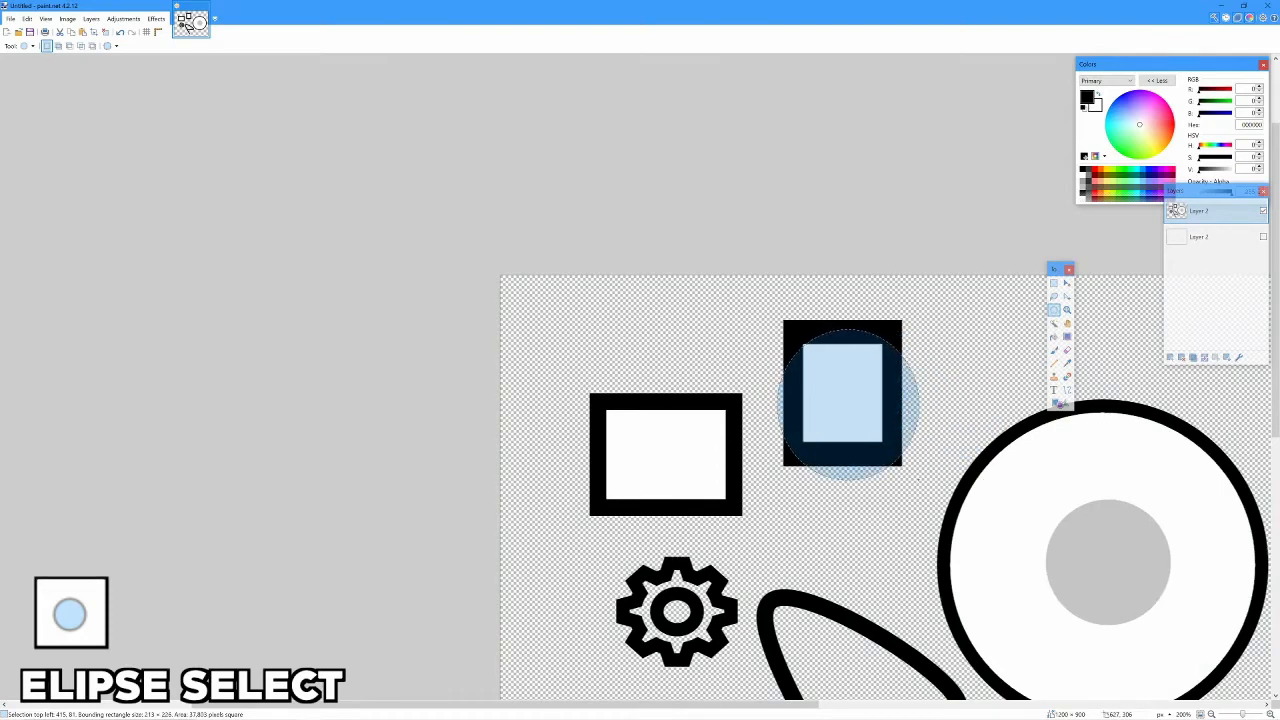
left_click(988, 404)
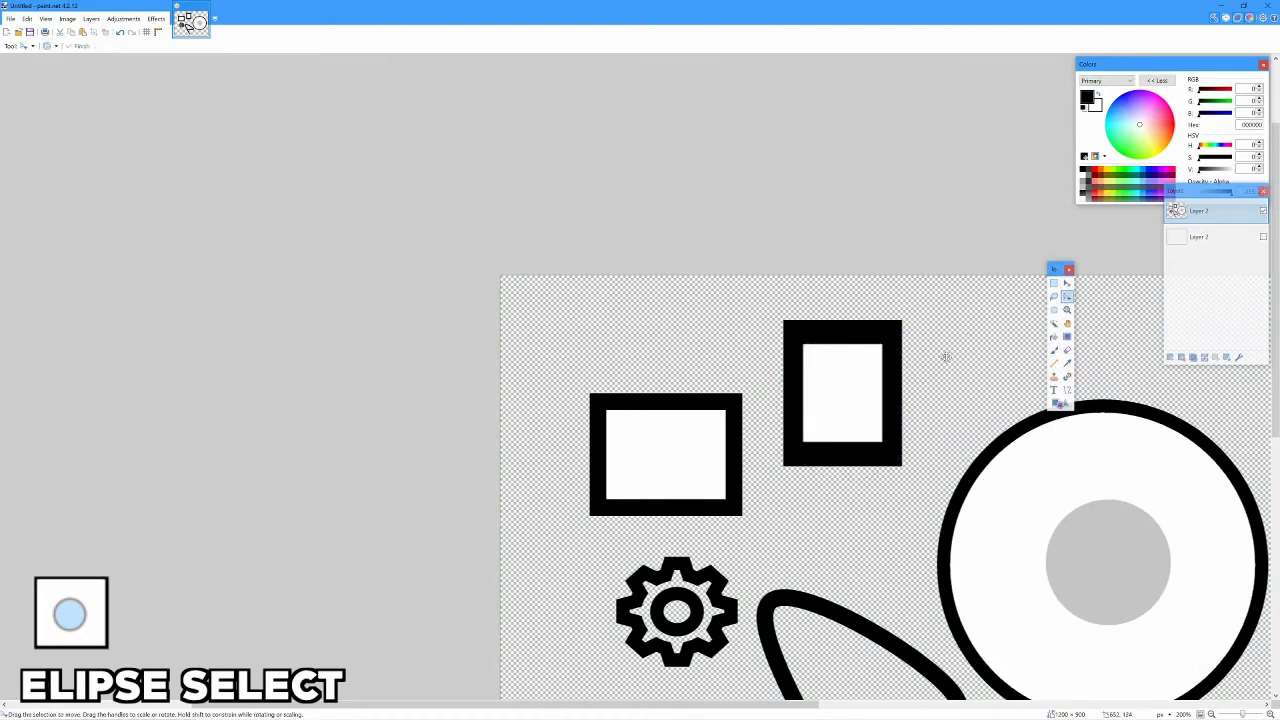
left_click_drag(794, 347, 934, 488)
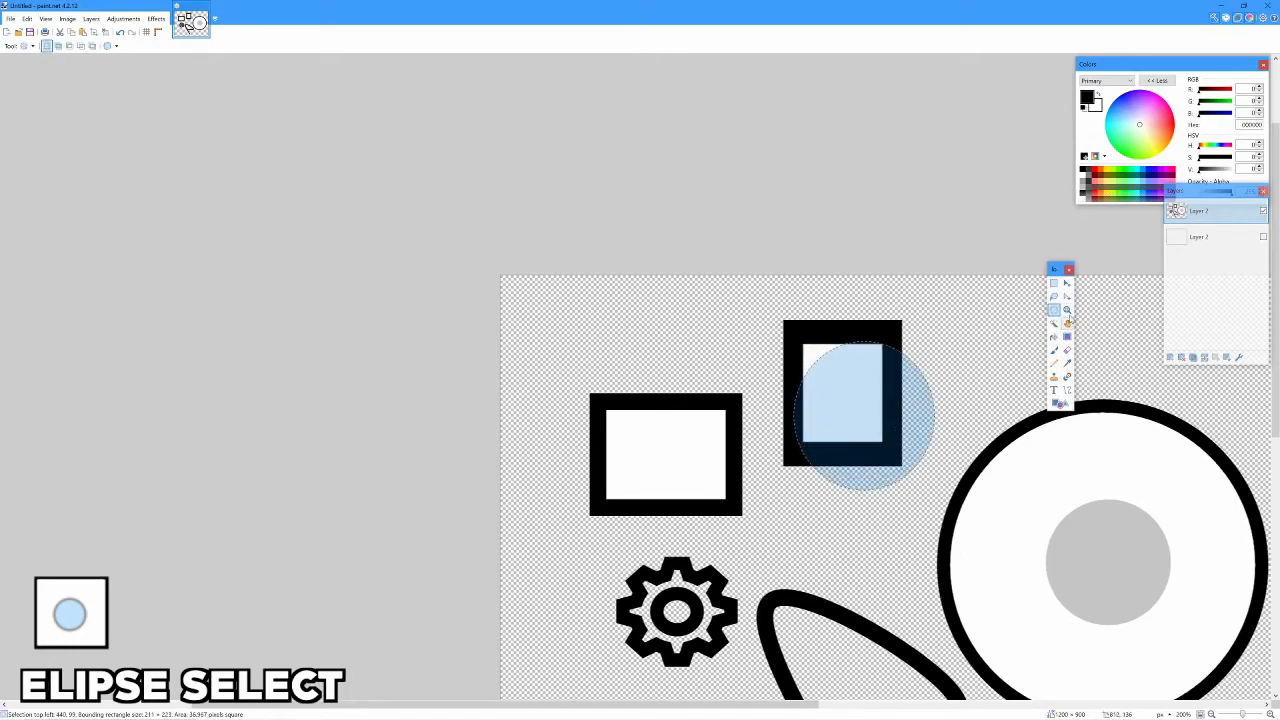
Try rotating the elliptically selected pixels by -75°, inspect the cut edges, and undo the rotation
left_click(1066, 284)
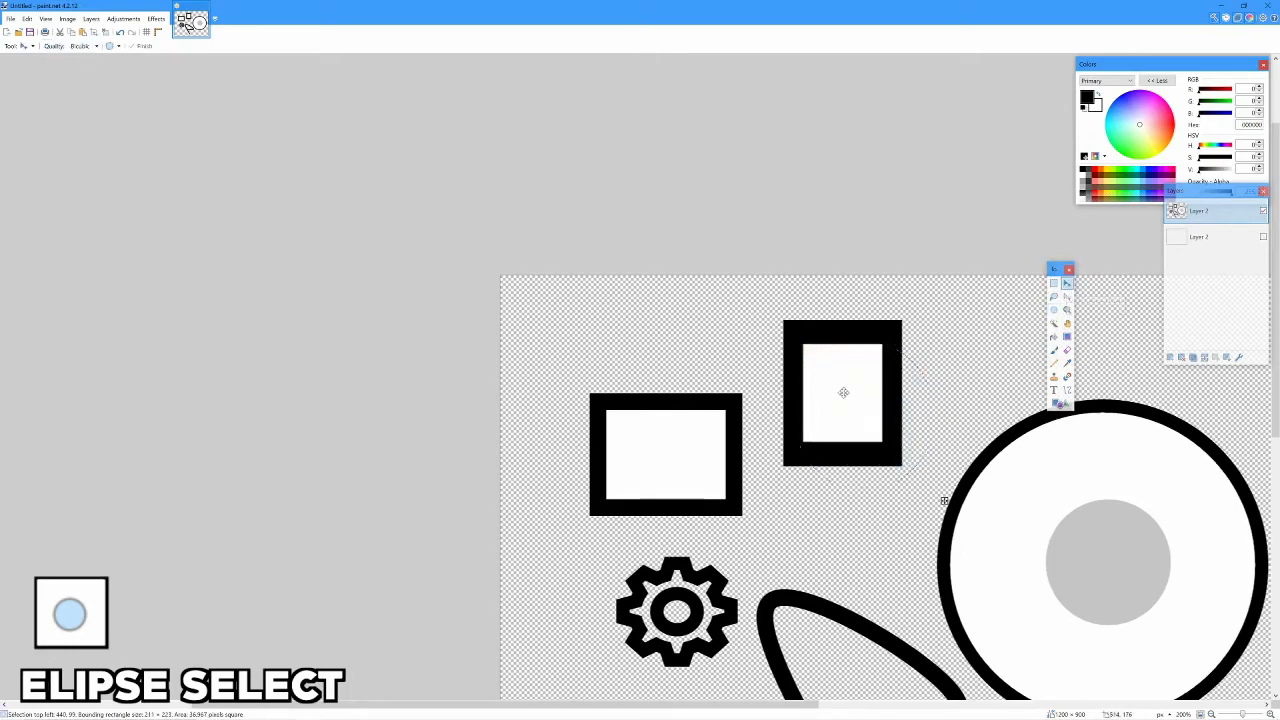
left_click_drag(945, 505, 1059, 508)
key("ctrl+z")
left_click_drag(940, 333, 997, 491)
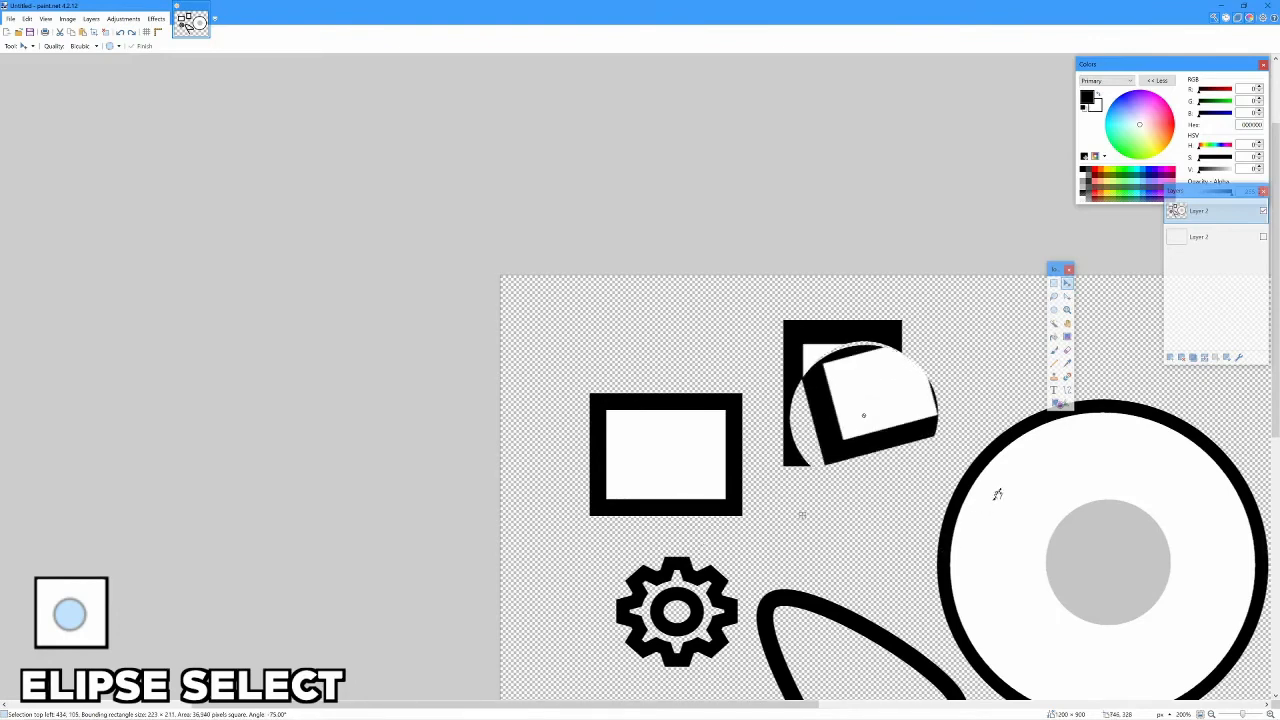
scroll(869, 354, "up", 1)
scroll(869, 354, "up", 2)
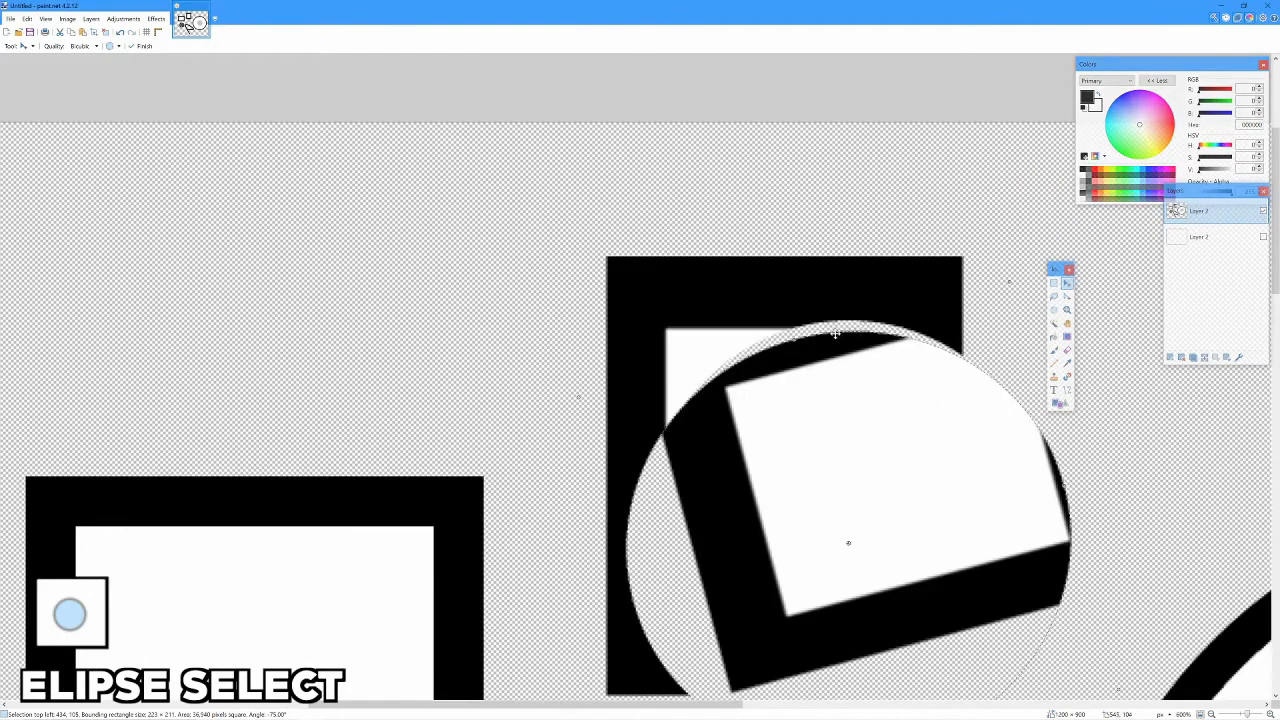
key("ctrl+z")
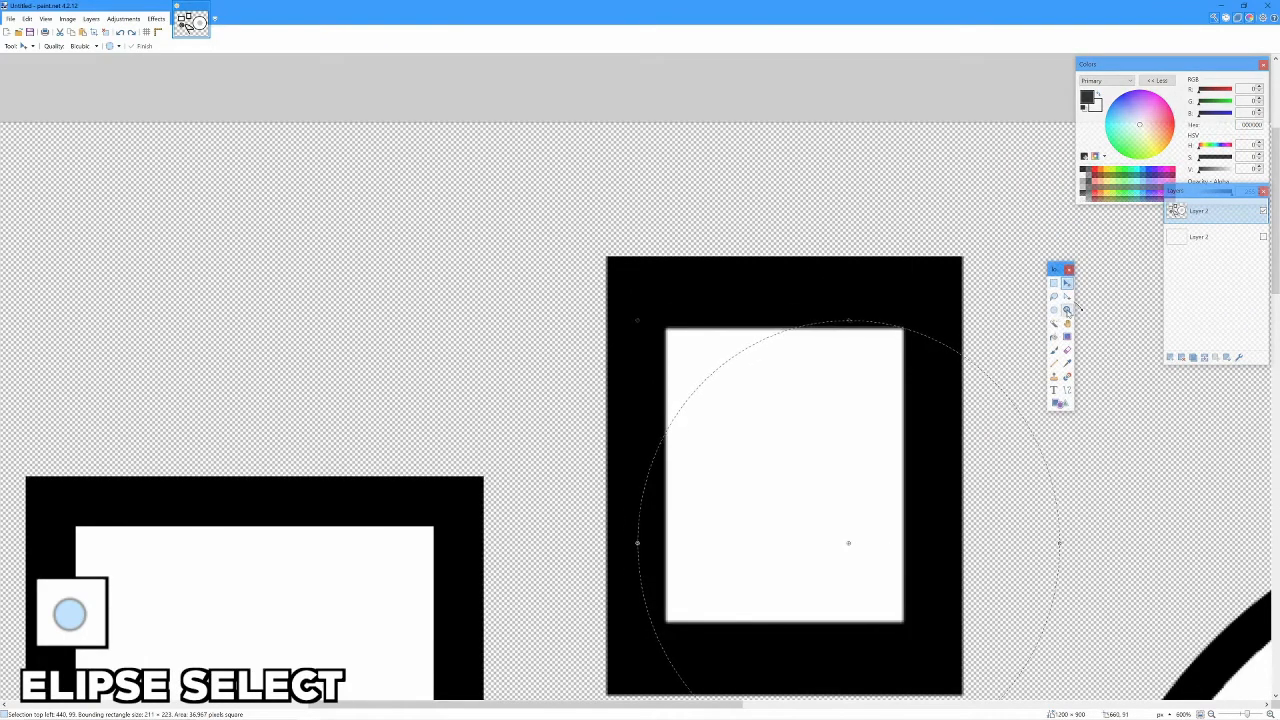
Draw a new, nearly circular selection about 199 × 200 px over the upright rectangle's lower-right corner
left_click(1053, 310)
left_click_drag(652, 292, 929, 578)
left_click_drag(766, 409, 960, 532)
scroll(960, 532, "down", 3)
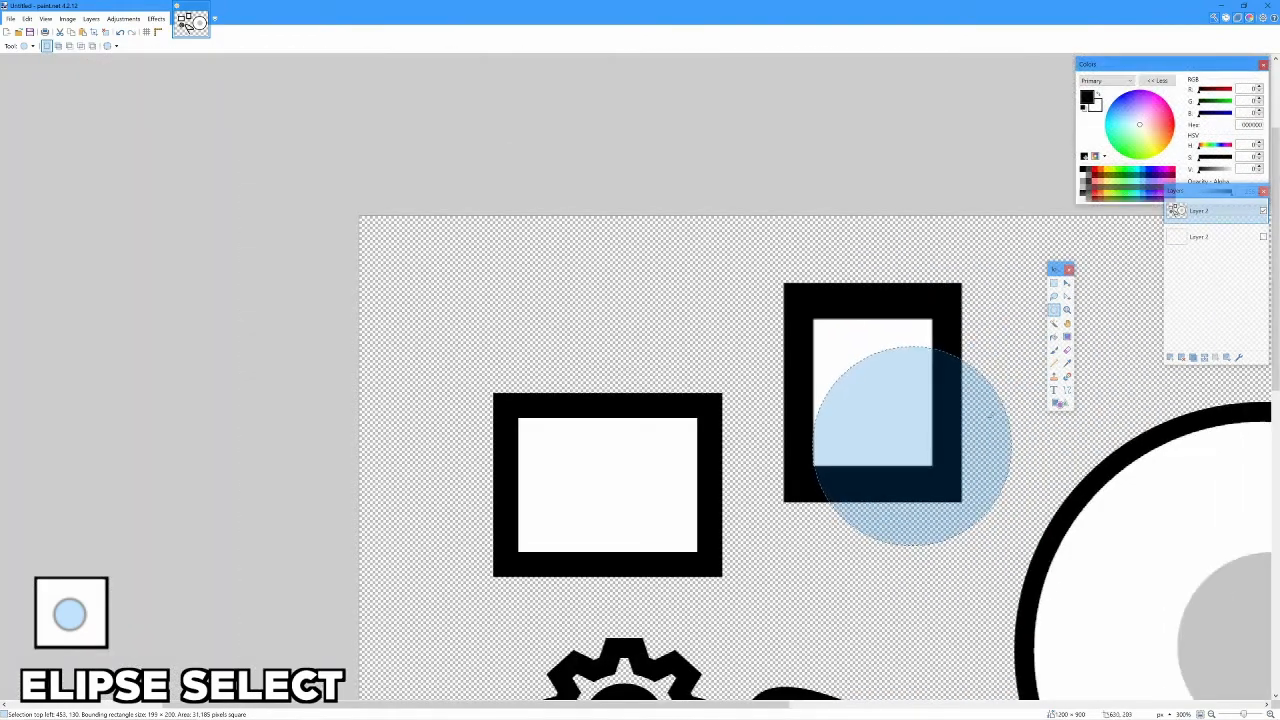
Try rotating the circularly selected pixels by -90°, examine the cut edges, and restore them to 0°
left_click(1067, 284)
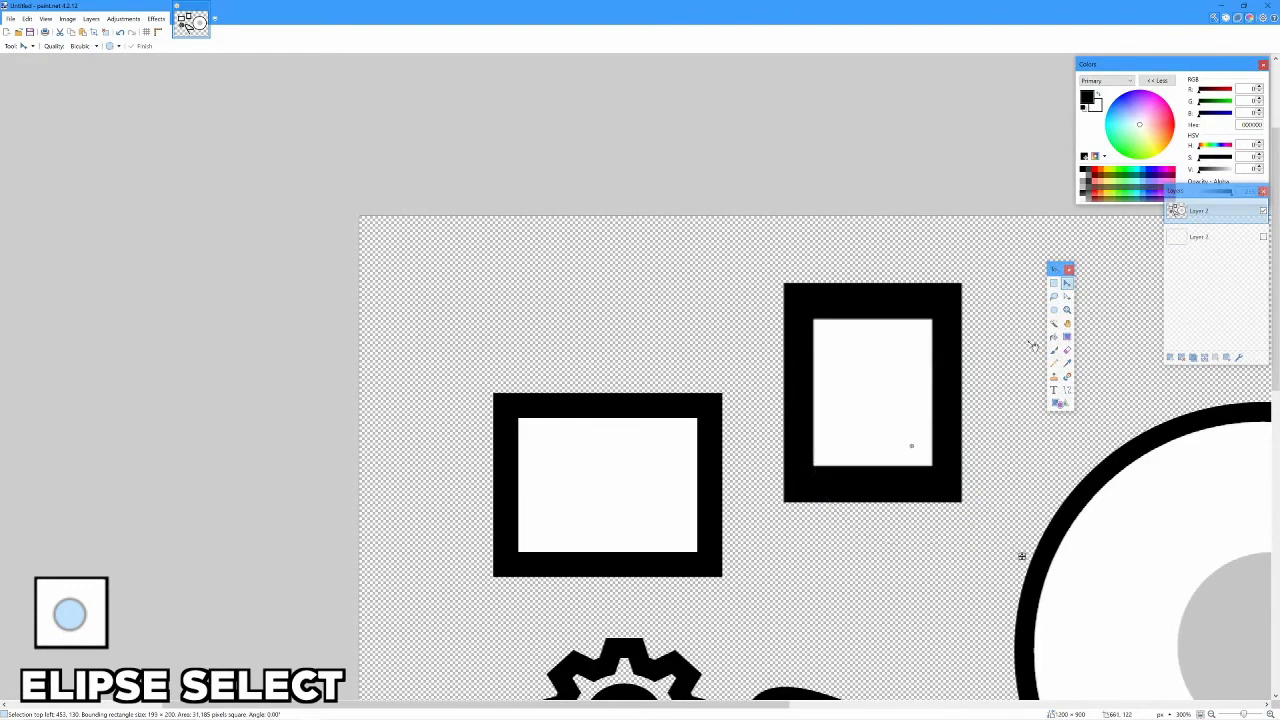
left_click_drag(1022, 556, 800, 556)
scroll(900, 360, "up", 7)
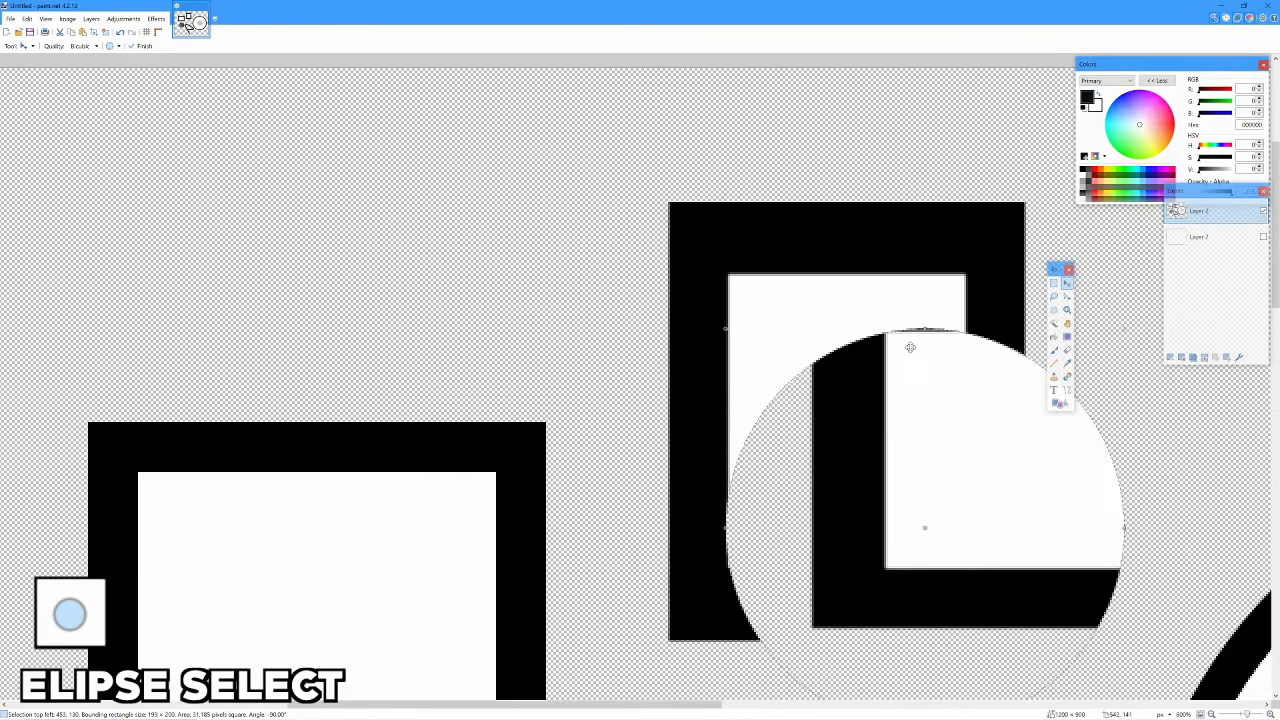
scroll(763, 340, "down", 7)
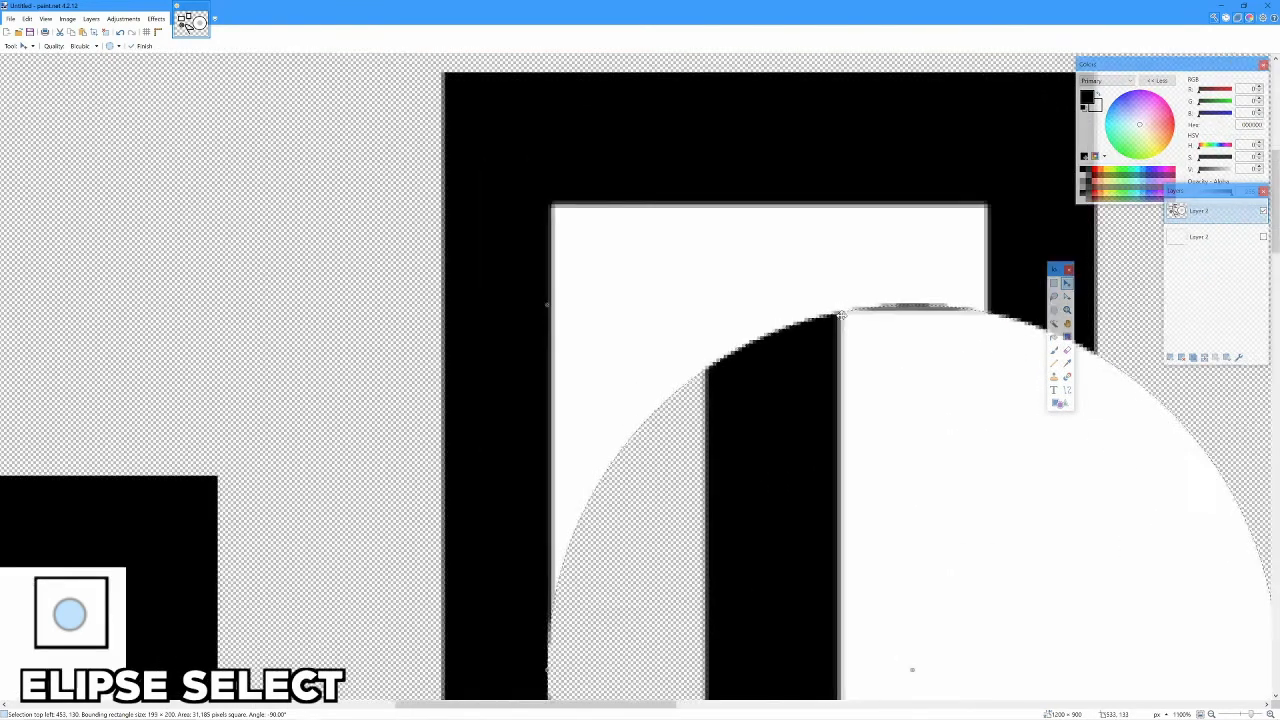
mouse_move(975, 520)
left_mouse_down()
mouse_move(760, 559)
mouse_move(596, 416)
mouse_move(812, 152)
mouse_move(1070, 543)
mouse_move(631, 255)
mouse_move(954, 551)
mouse_move(983, 526)
left_mouse_up()
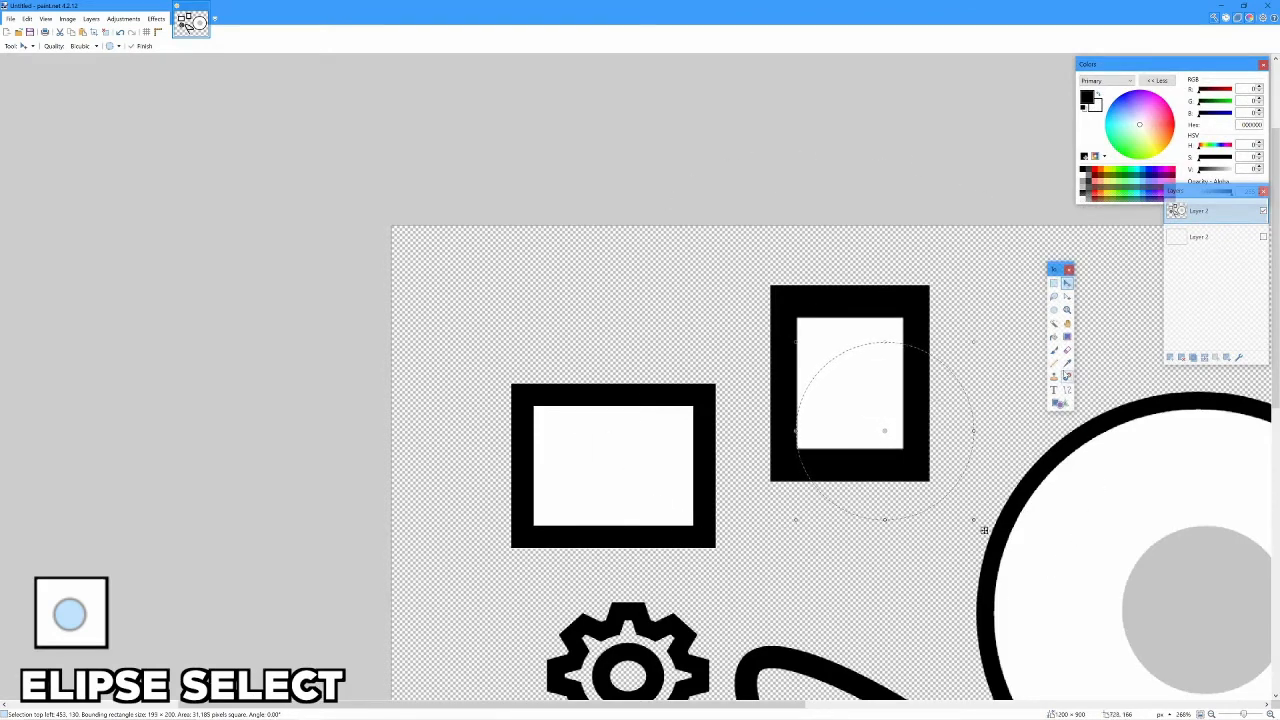
Replace the circular selection with a Lasso Select outline around the gear, about 210 × 188 px
left_click(1055, 298)
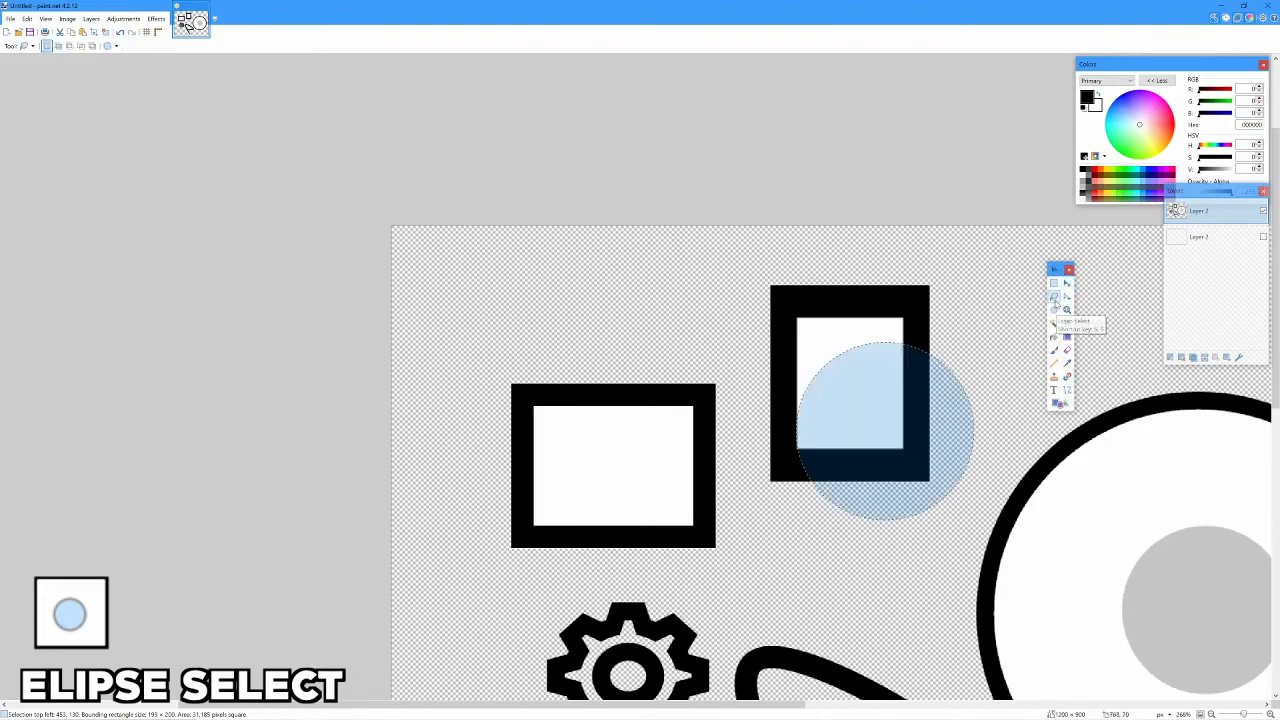
key("ctrl+a")
scroll(1021, 326, "down", 5)
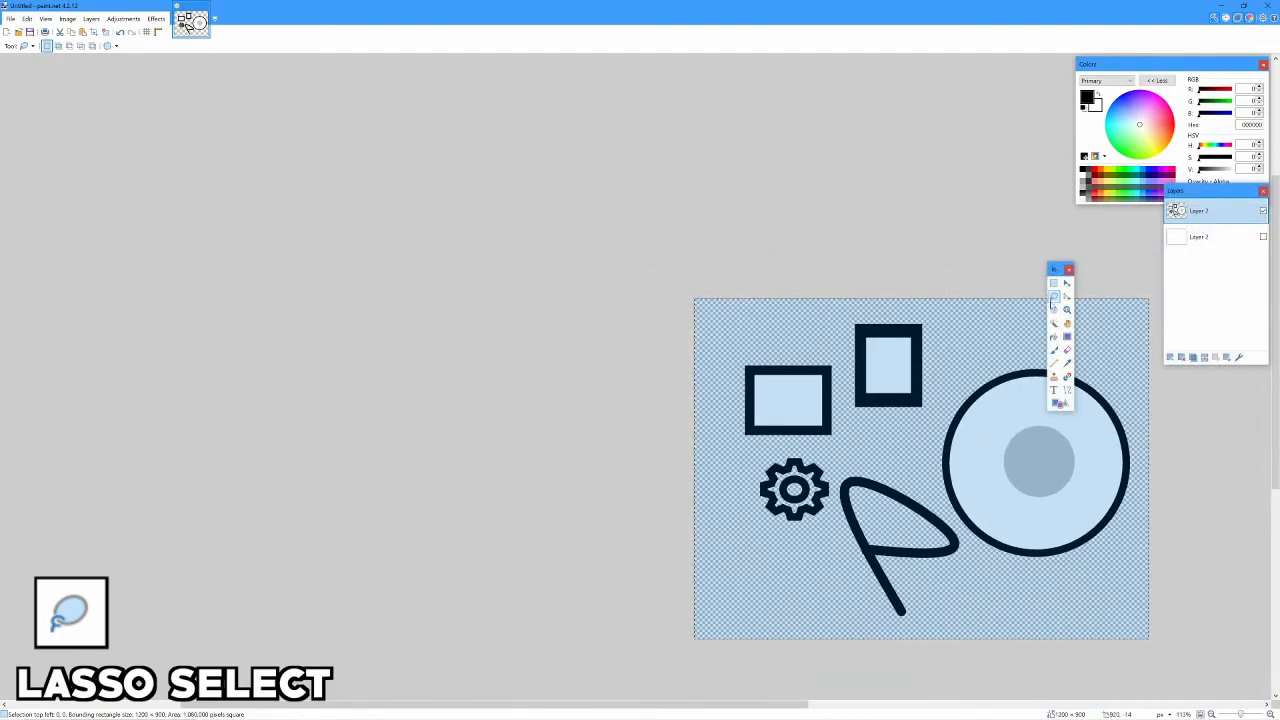
scroll(822, 503, "up", 5)
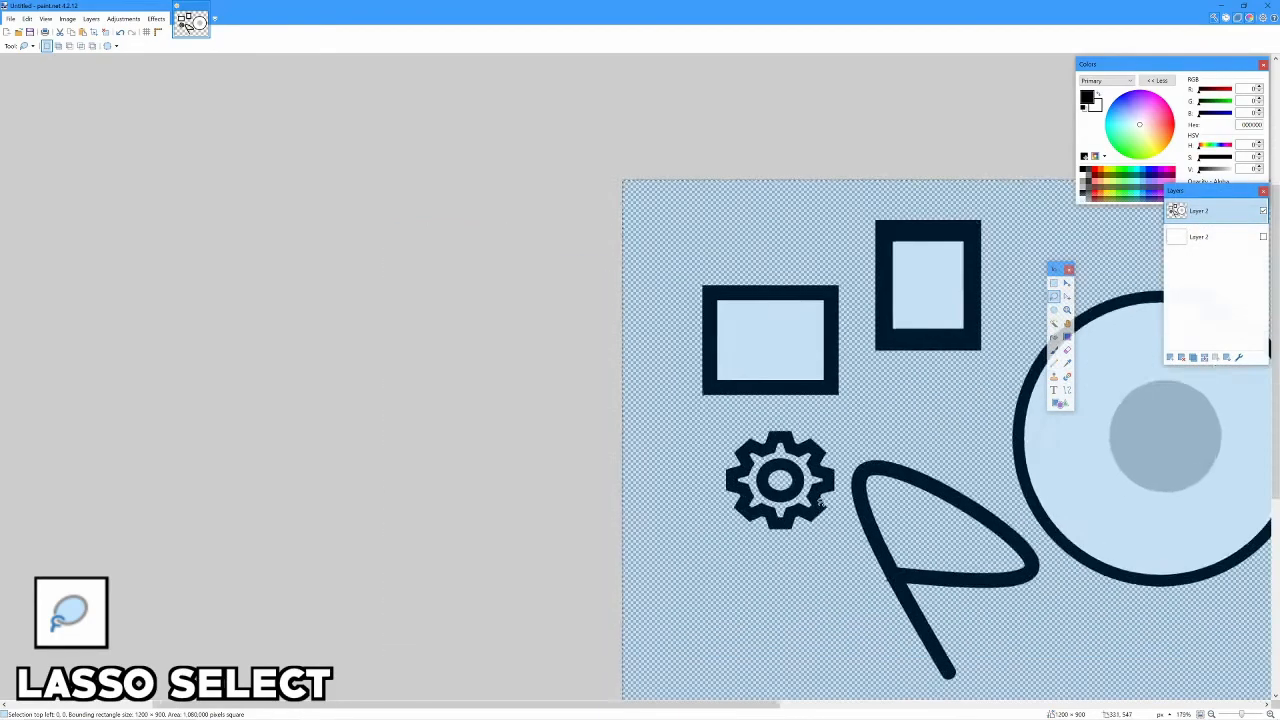
scroll(822, 503, "down", 5)
scroll(817, 504, "up", 6)
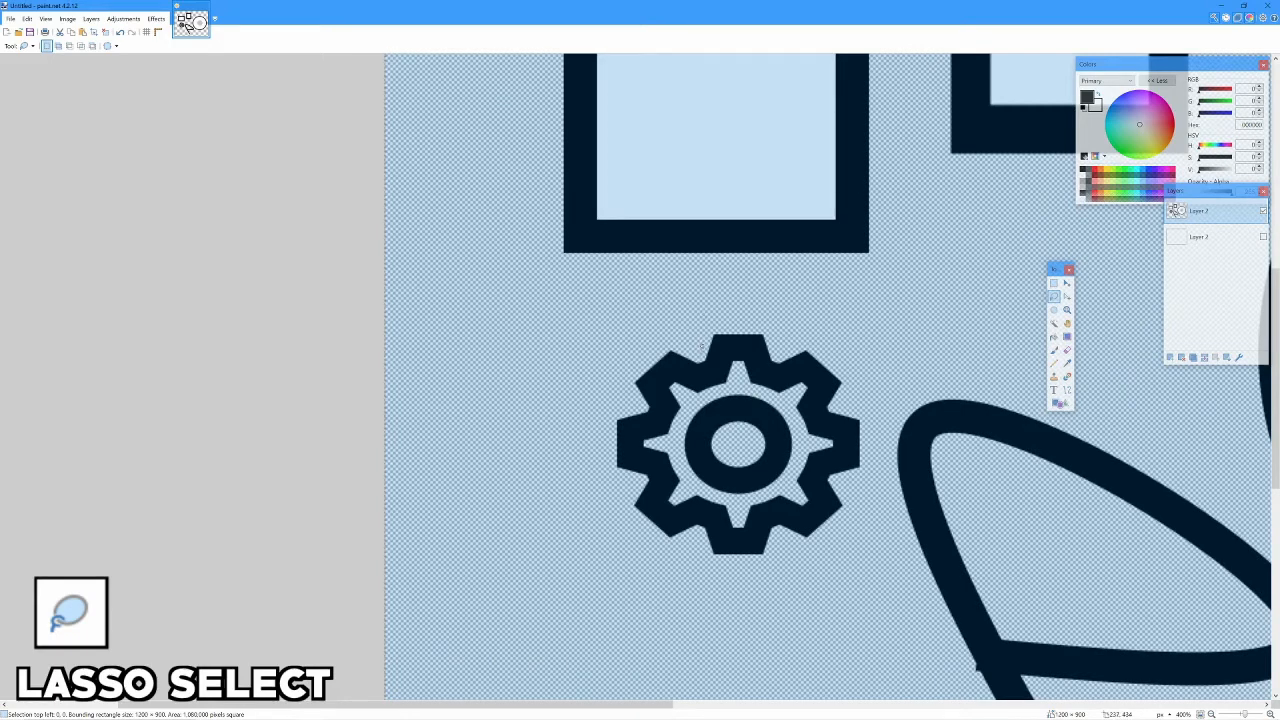
mouse_move(703, 344)
left_mouse_down()
mouse_move(830, 352)
mouse_move(872, 418)
mouse_move(874, 462)
mouse_move(838, 478)
mouse_move(842, 518)
mouse_move(740, 572)
mouse_move(700, 570)
mouse_move(648, 538)
mouse_move(611, 477)
mouse_move(612, 412)
mouse_move(670, 354)
left_mouse_up()
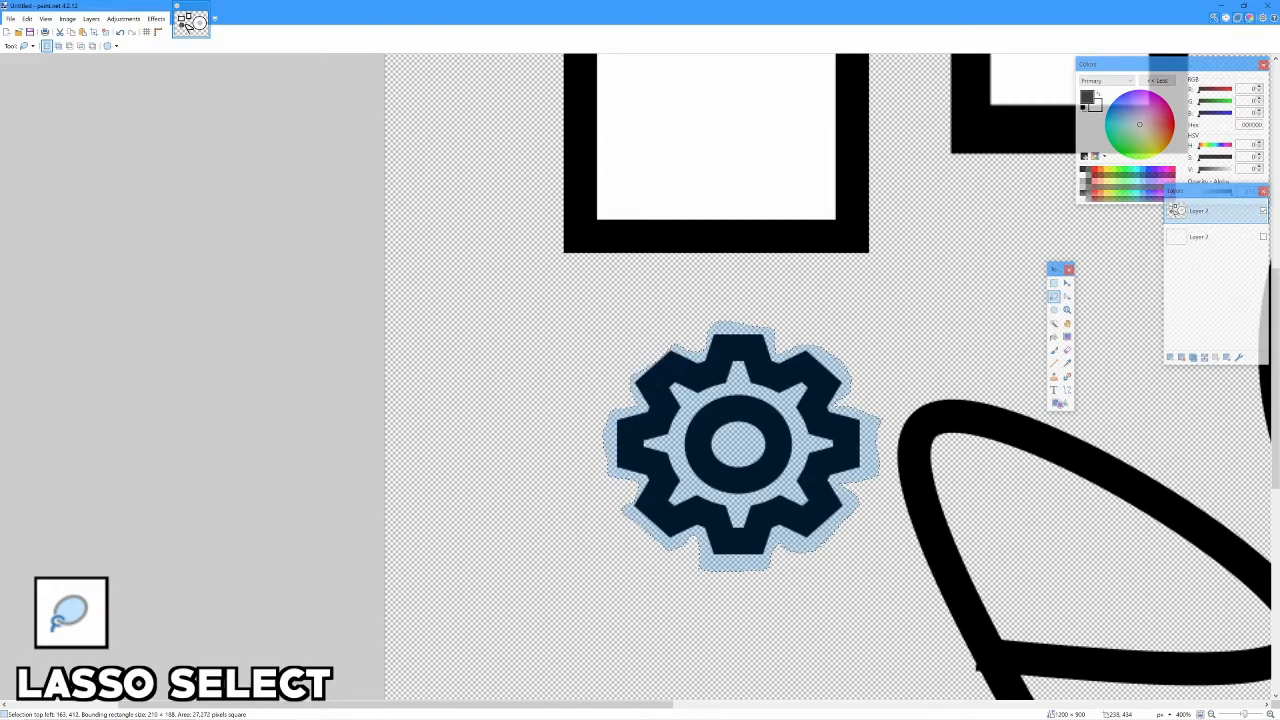
scroll(909, 377, "down", 2)
scroll(815, 490, "up", 6)
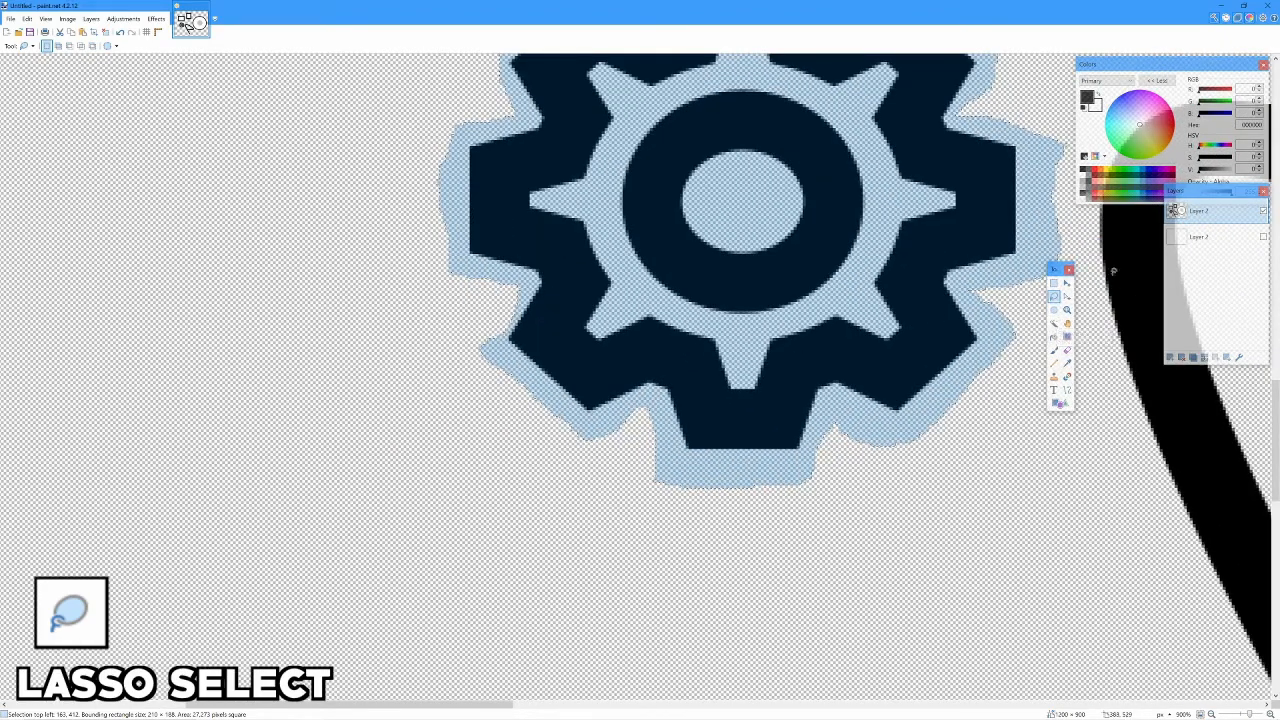
Move the lassoed gear pixels into the large circle, overlapping the left side of its grey centre
left_click(1066, 285)
scroll(1054, 477, "down", 7)
left_click_drag(921, 357, 1256, 337)
scroll(970, 305, "down", 3)
scroll(1000, 350, "up", 3)
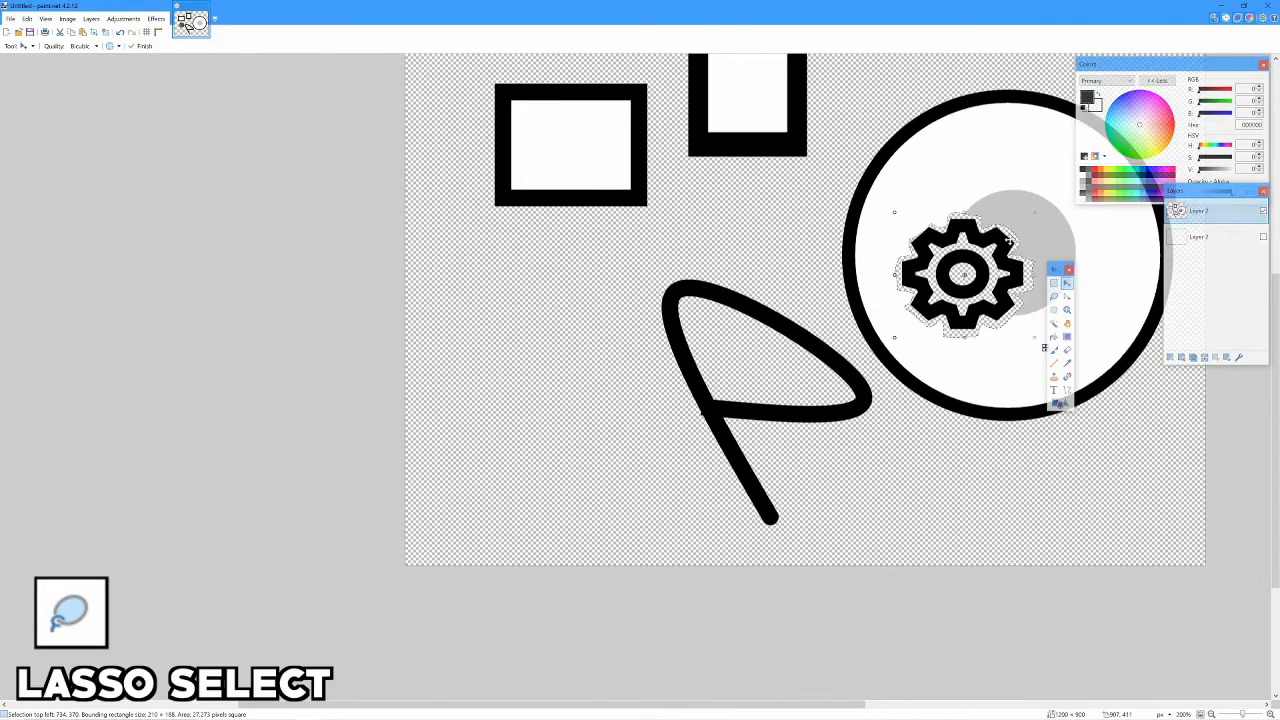
scroll(1010, 240, "up", 5)
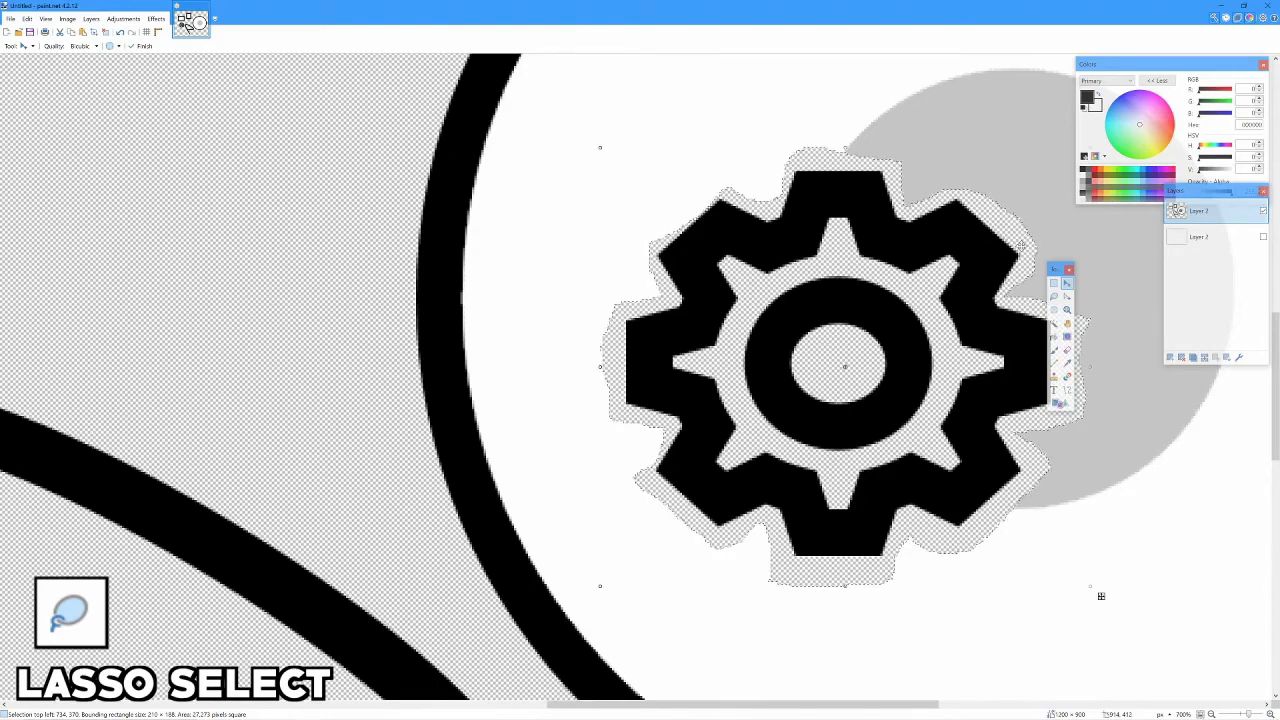
left_click_drag(940, 290, 908, 319)
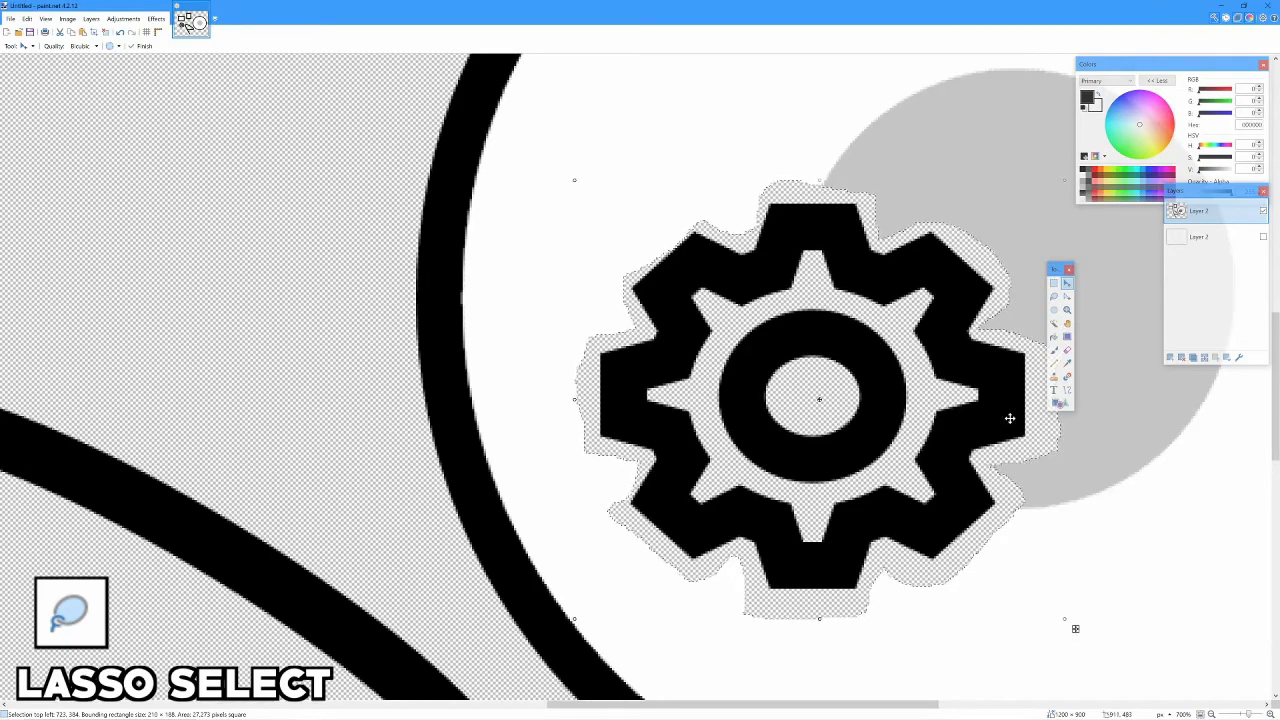
Move the gear back below the landscape rectangle, select the whole canvas, and reactivate Lasso Select
scroll(976, 449, "down", 3)
left_click_drag(980, 508, 228, 568)
scroll(288, 430, "down", 3)
scroll(62, 420, "up", 2)
key("ctrl+d")
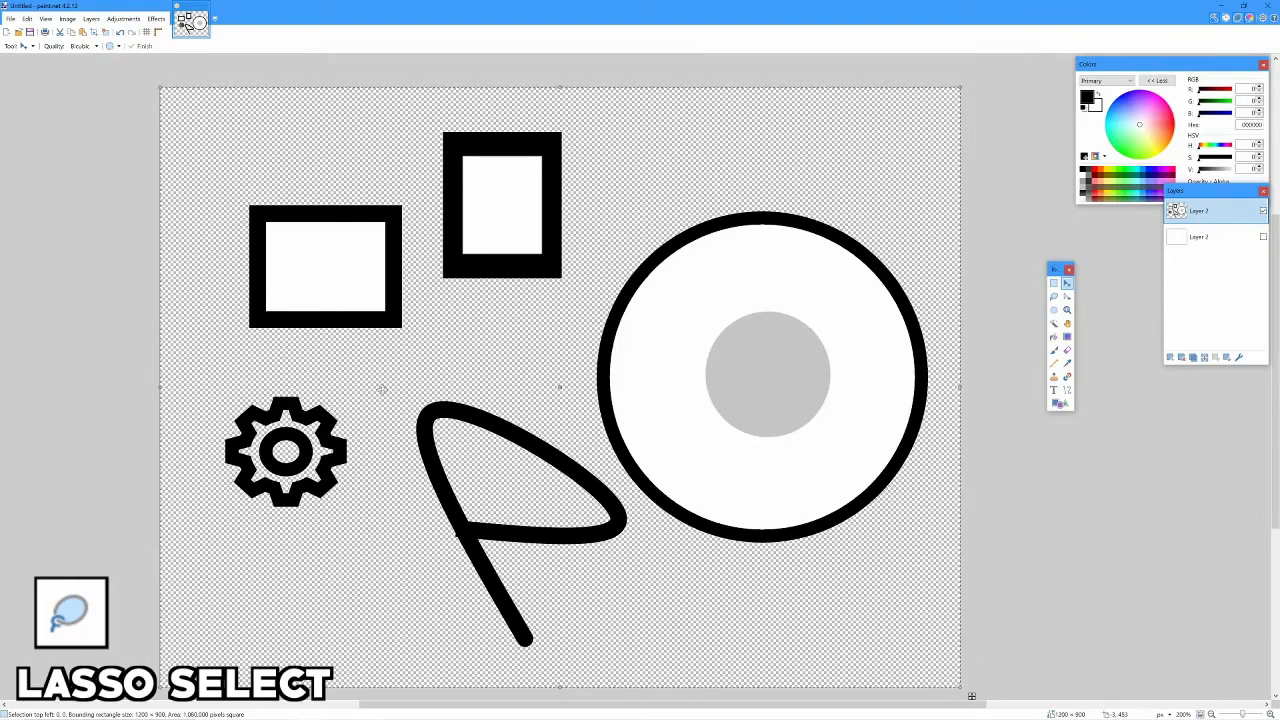
left_click(1054, 297)
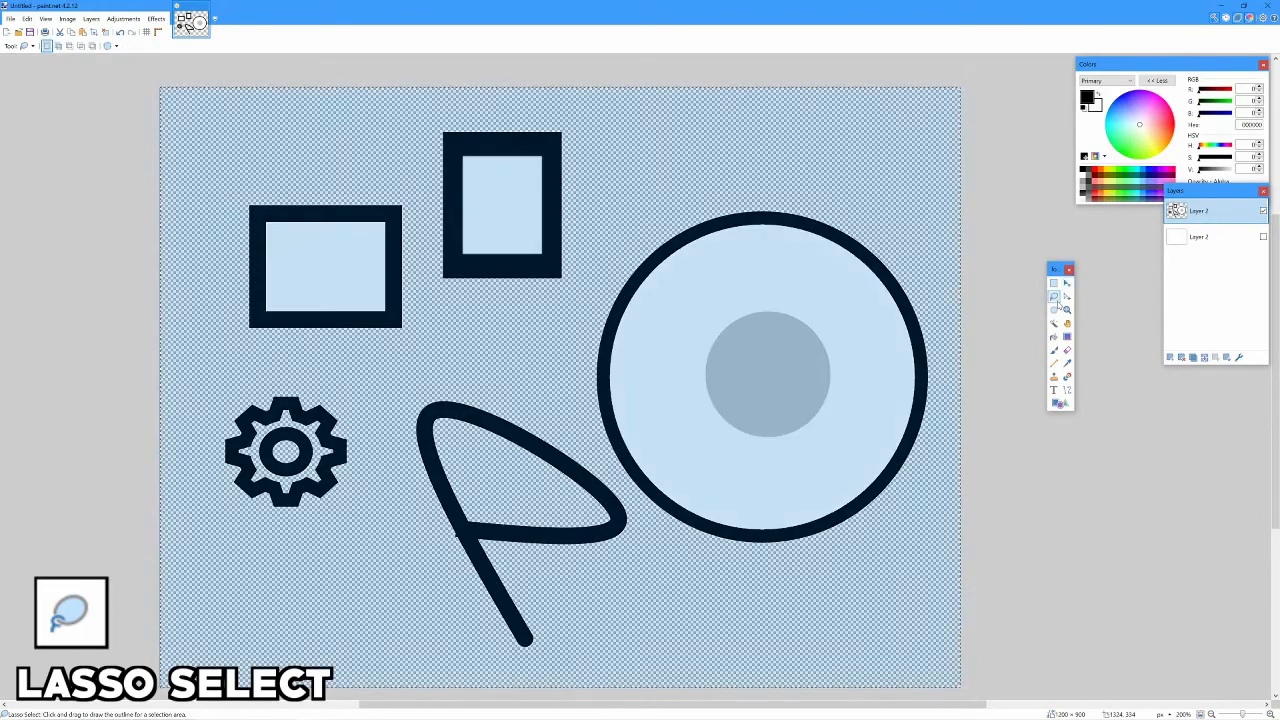
key("ctrl+a")
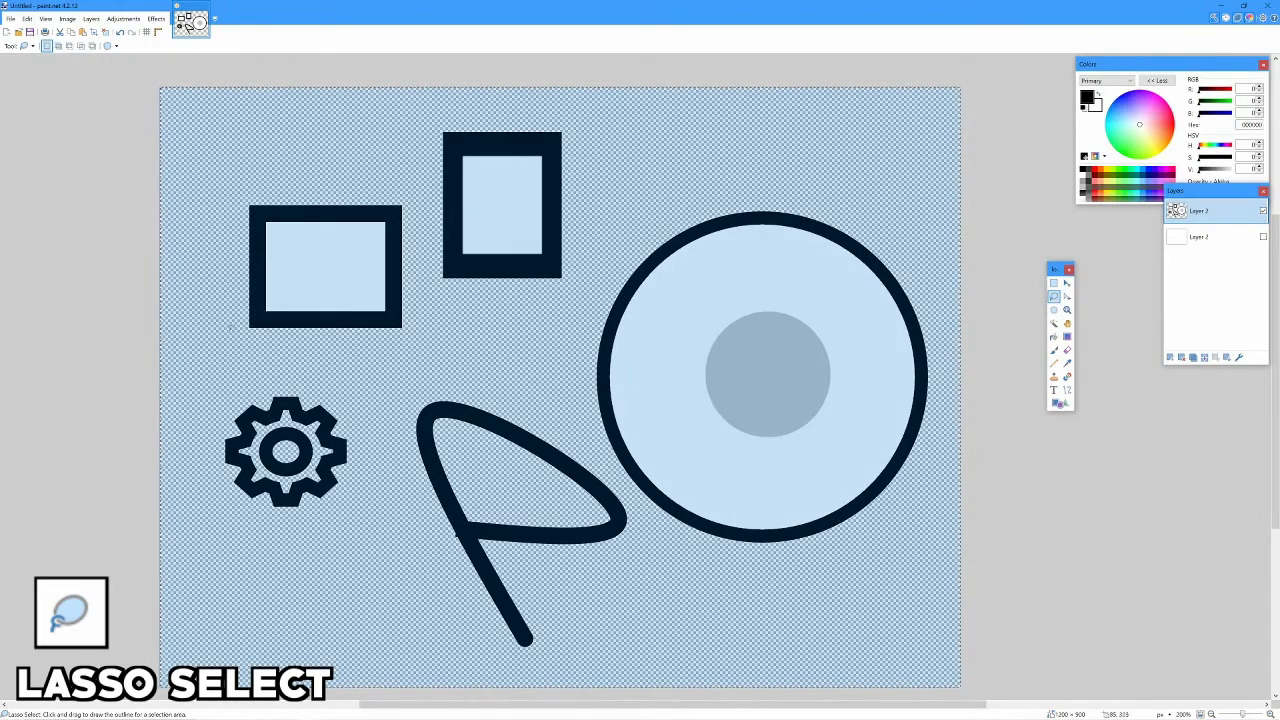
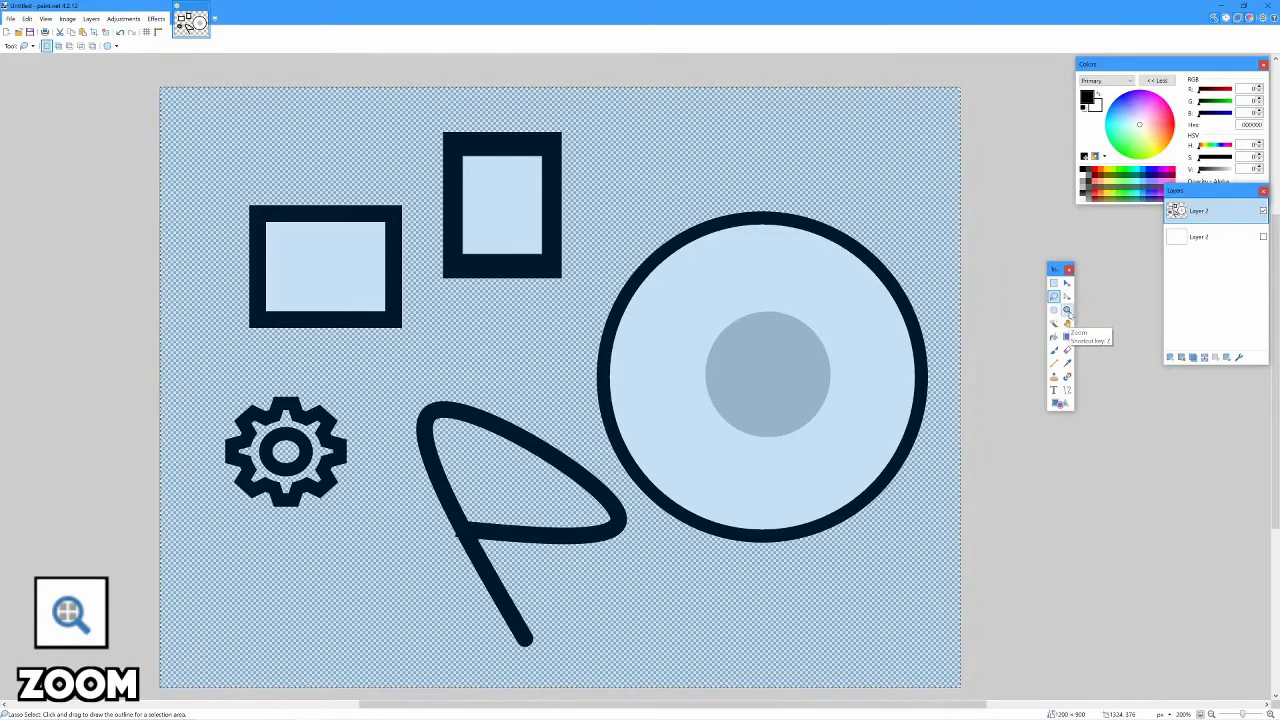
Zoom in to 800% on the large circle's grey centre with the Zoom tool
left_click(1068, 312)
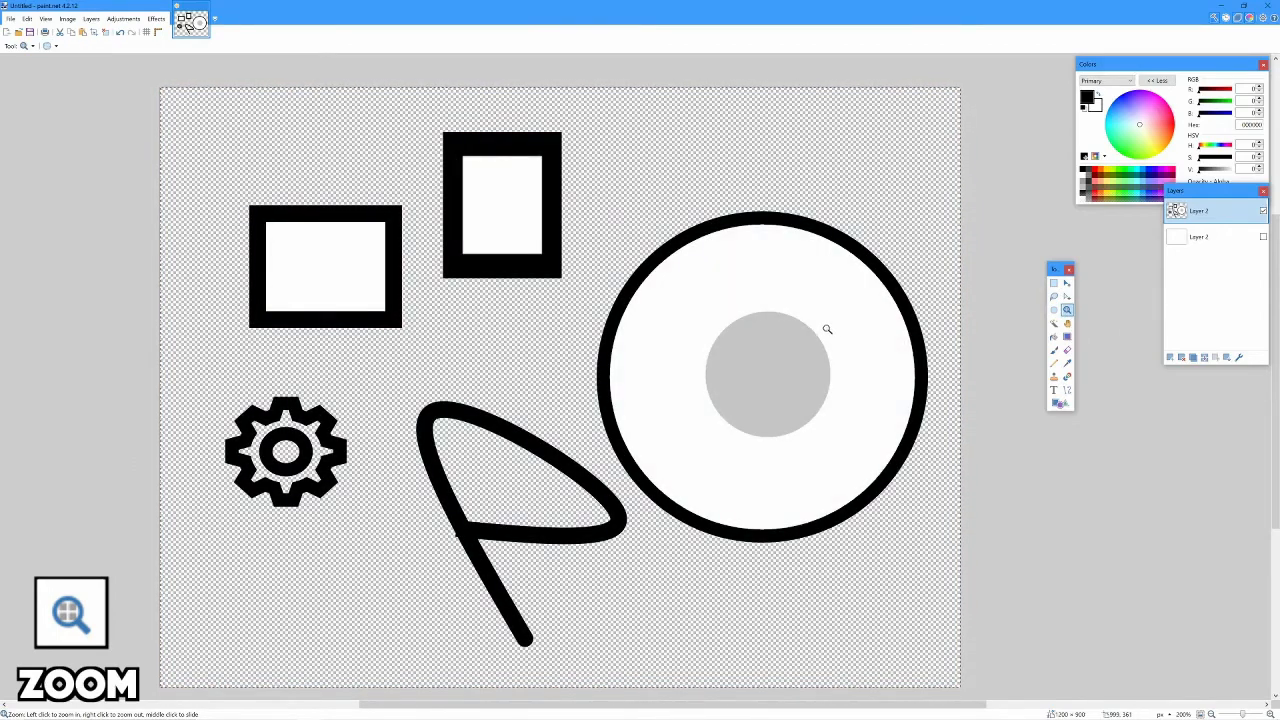
left_click(845, 389)
left_click(845, 389)
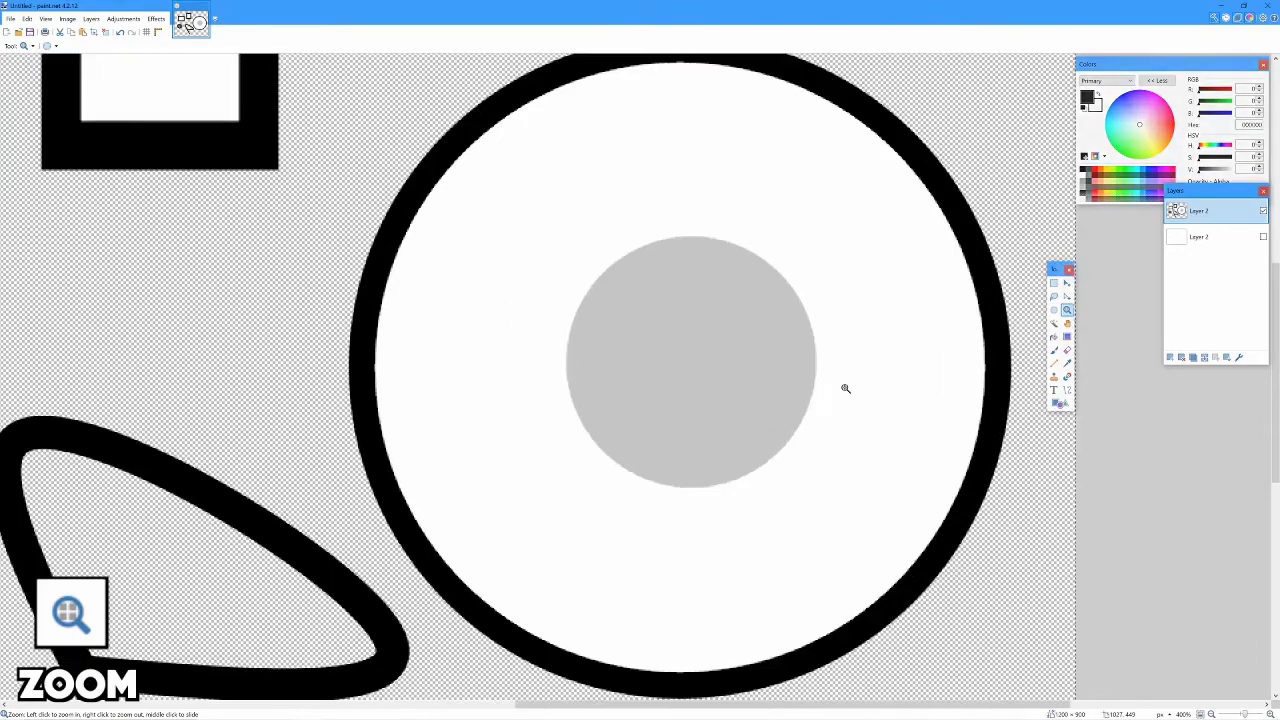
left_click(845, 389)
left_click(845, 389)
left_click(845, 389)
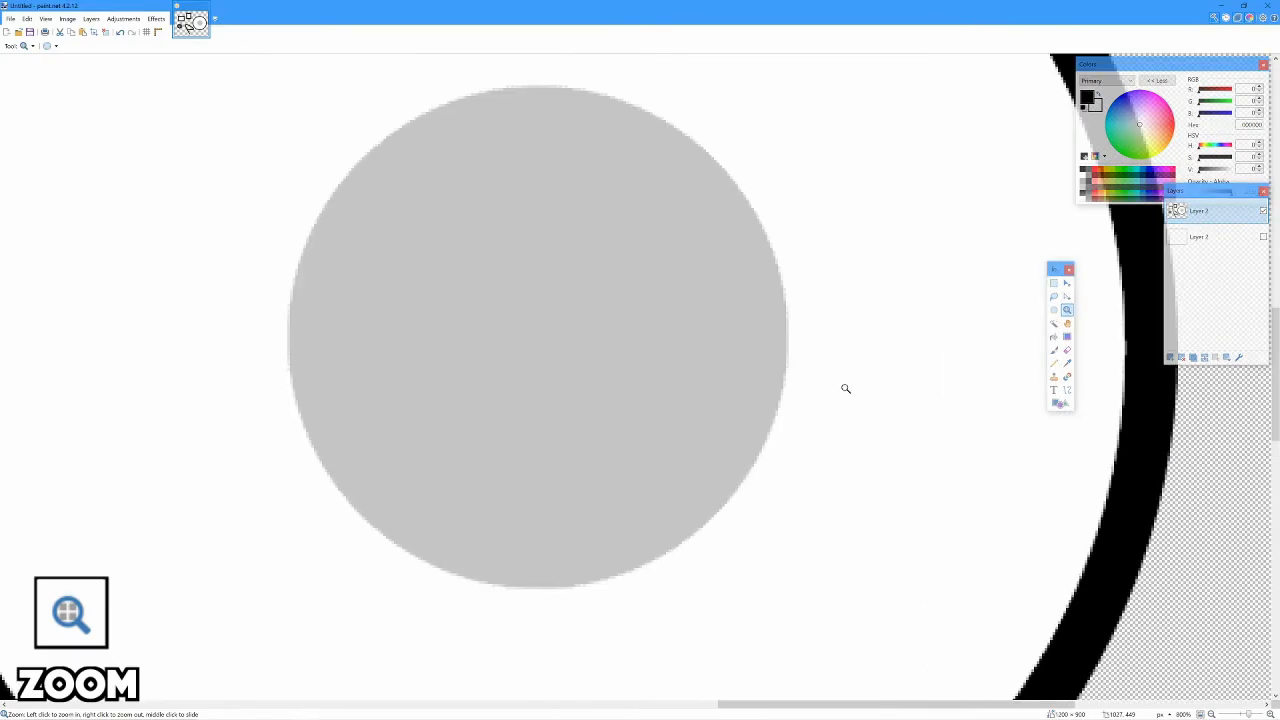
Zoom back out with the Zoom tool until the whole canvas is in view at 150%
right_click(845, 389)
right_click(845, 389)
right_click(845, 389)
right_click(845, 389)
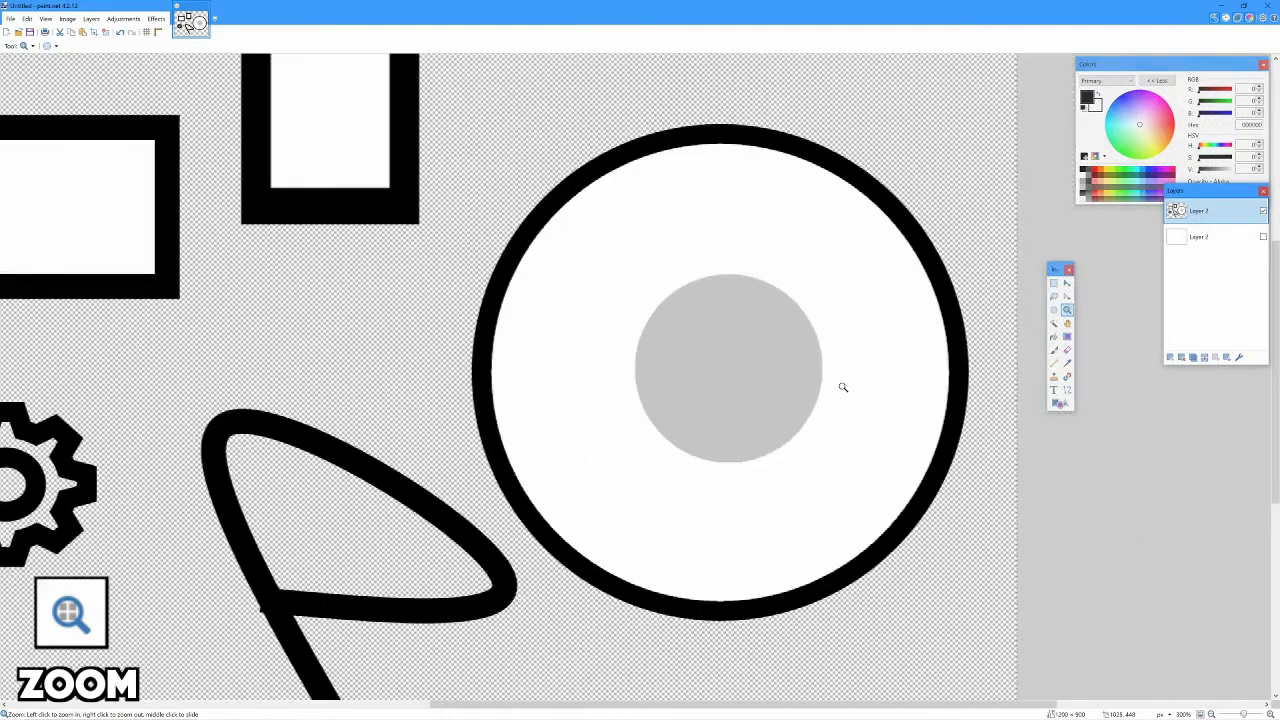
right_click(843, 388)
right_click(843, 388)
right_click(842, 387)
right_click(842, 387)
right_click(842, 387)
left_click(842, 387)
left_click(842, 387)
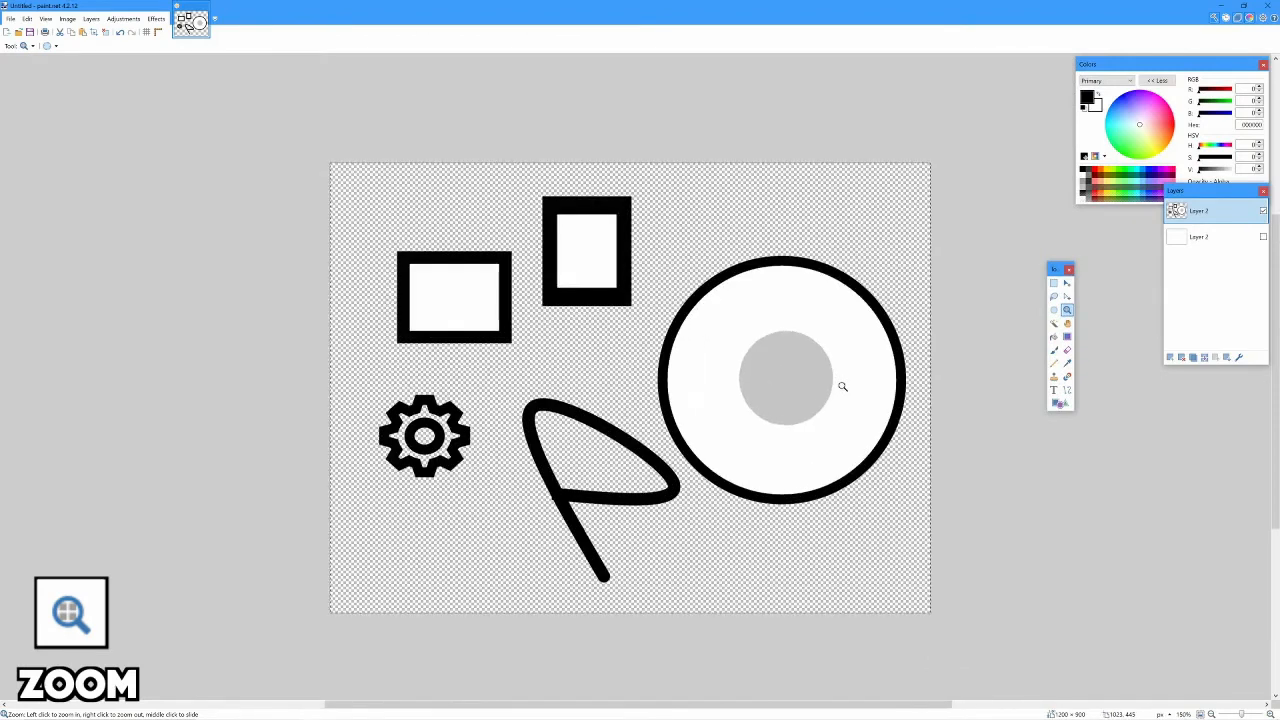
Switch to the Pan tool and examine the large circle and the gear at high magnification
left_click(1067, 325)
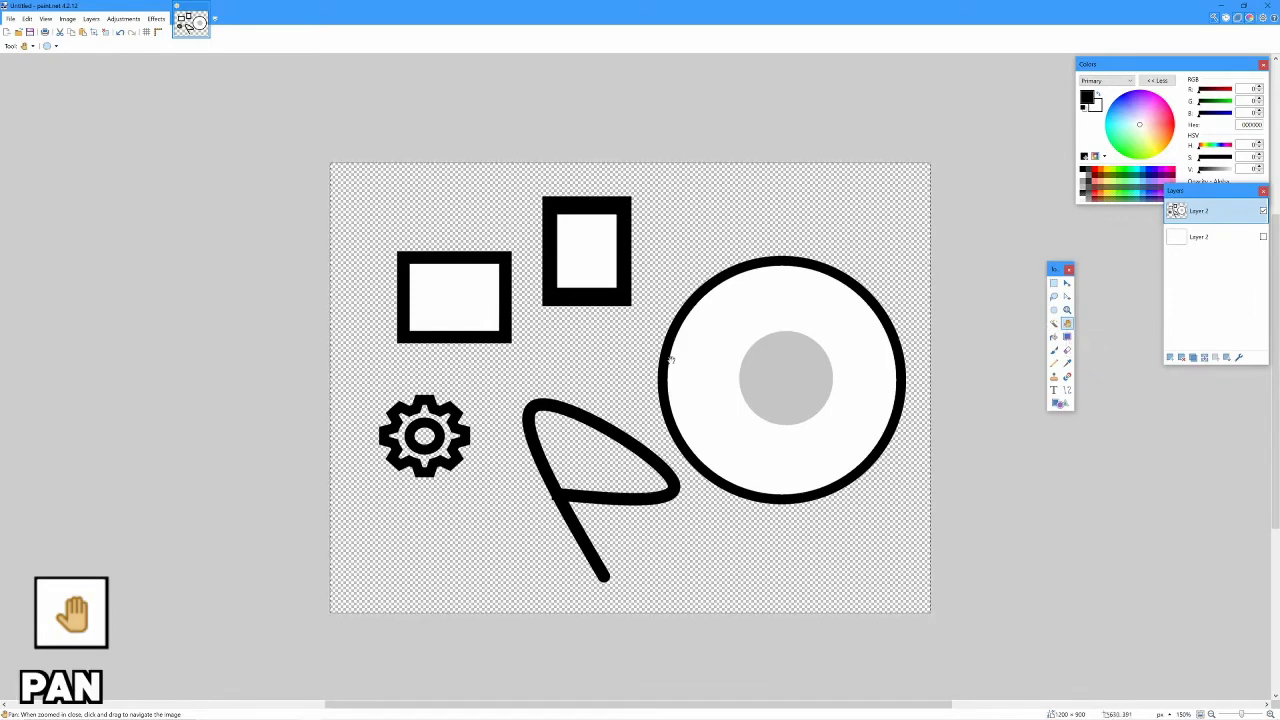
scroll(949, 402, "up", 8)
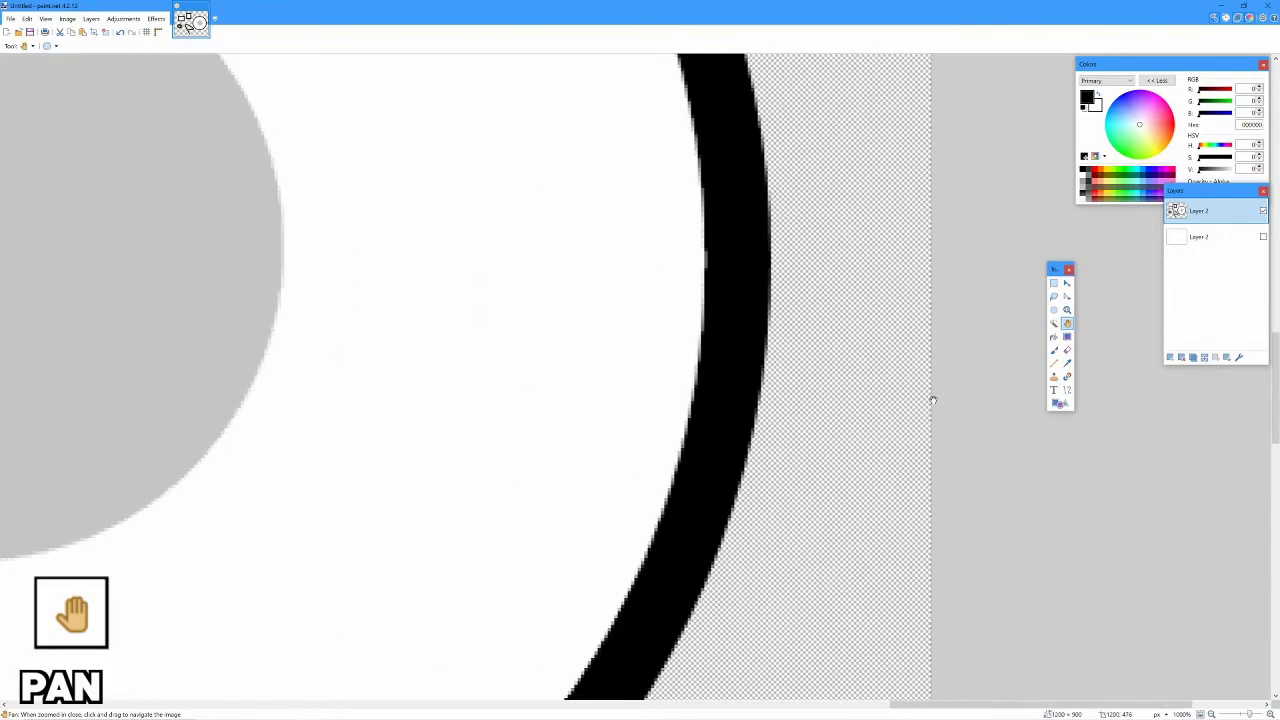
scroll(811, 376, "down", 10)
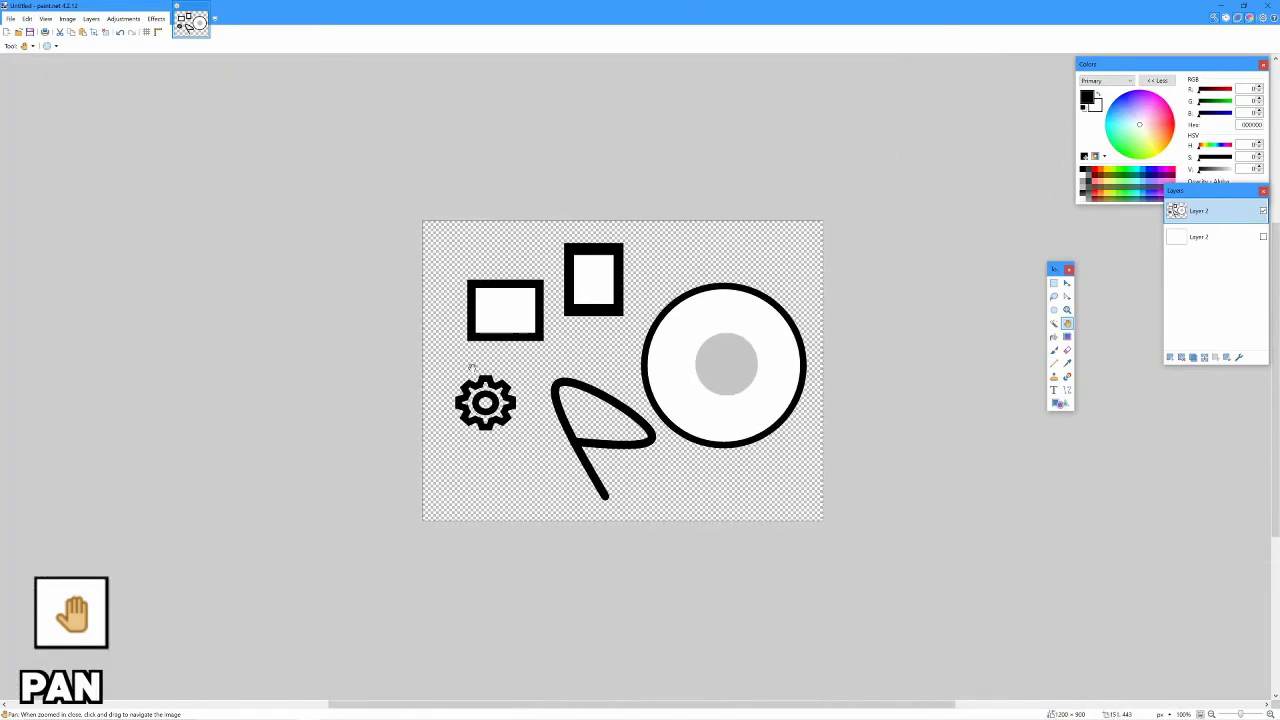
scroll(462, 371, "up", 12)
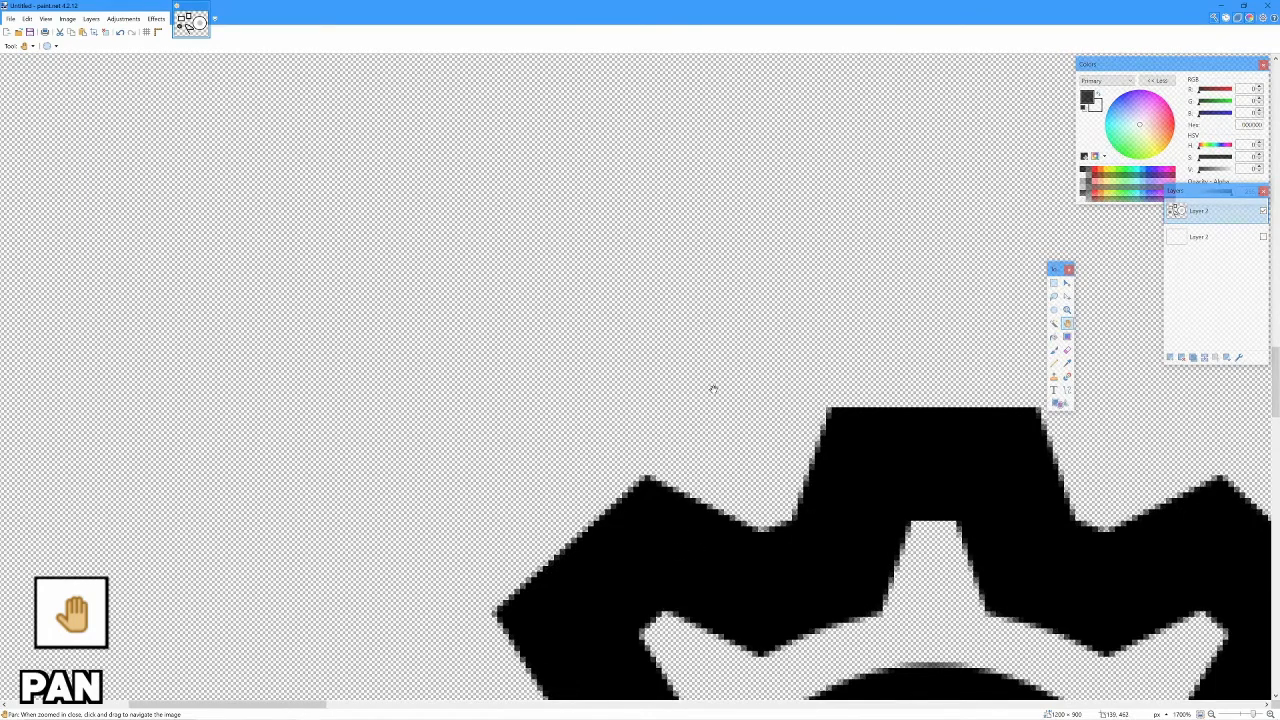
scroll(631, 351, "down", 12)
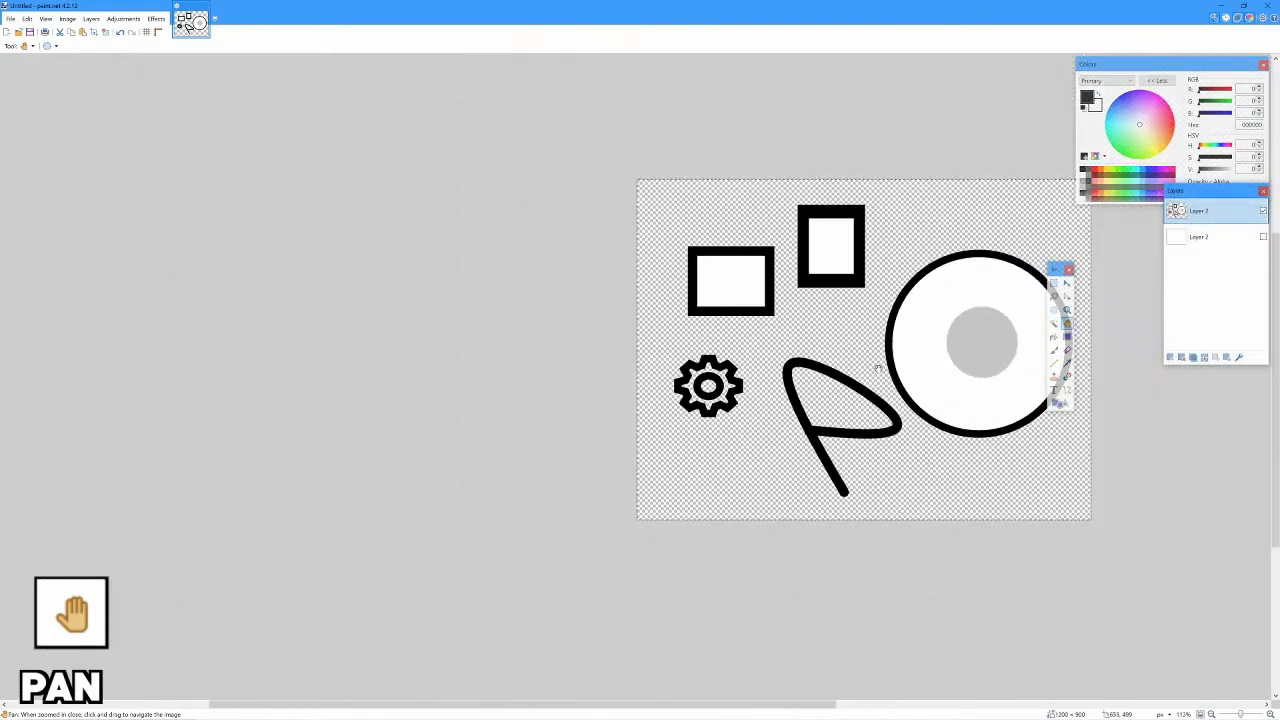
scroll(878, 368, "down", 2)
scroll(860, 362, "up", 10)
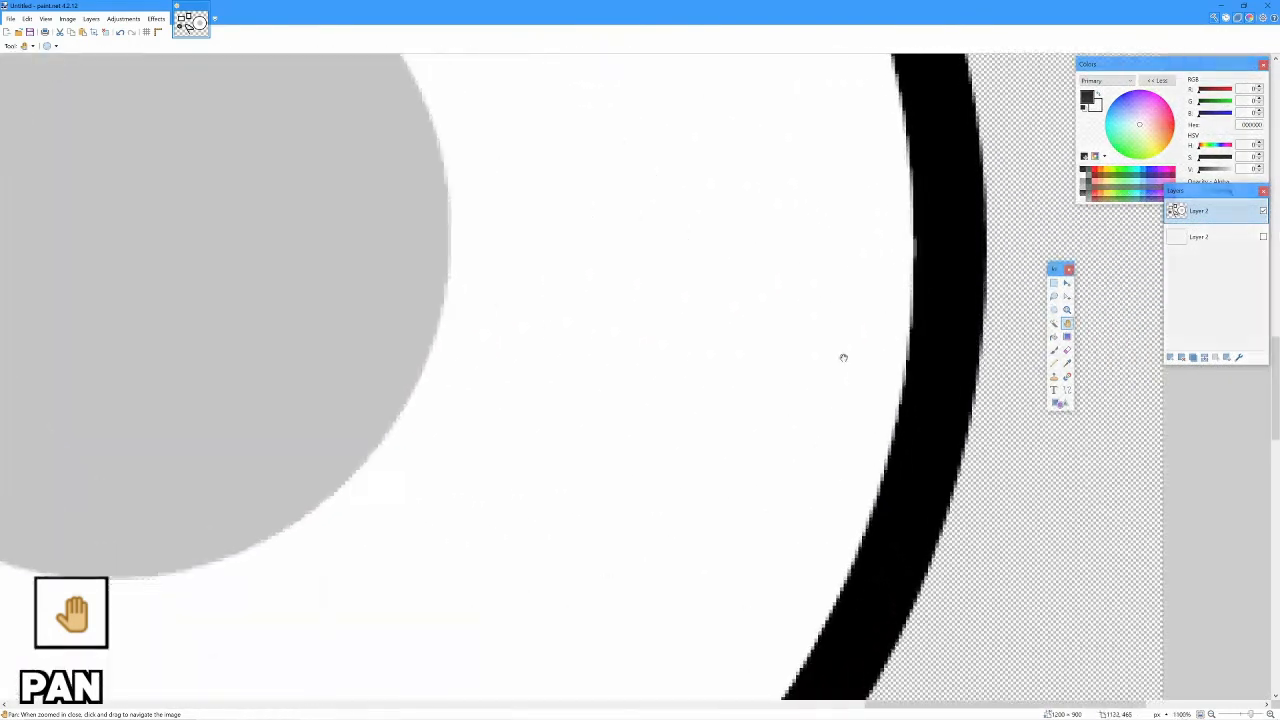
Pan across the enlarged image from the large circle past the looped stroke to the gear, and reposition the whole canvas at 51% zoom
left_click_drag(156, 308, 1040, 322)
left_click_drag(60, 277, 1004, 277)
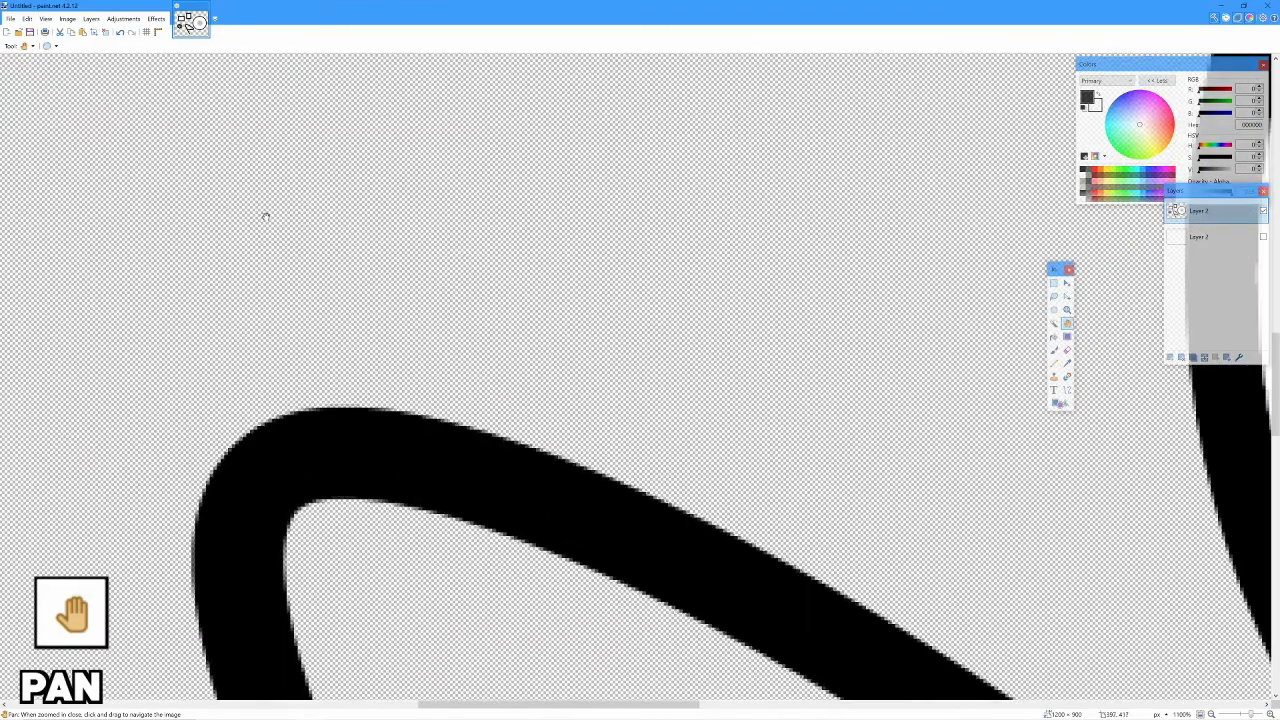
left_click_drag(266, 217, 1200, 285)
left_click_drag(90, 168, 580, 202)
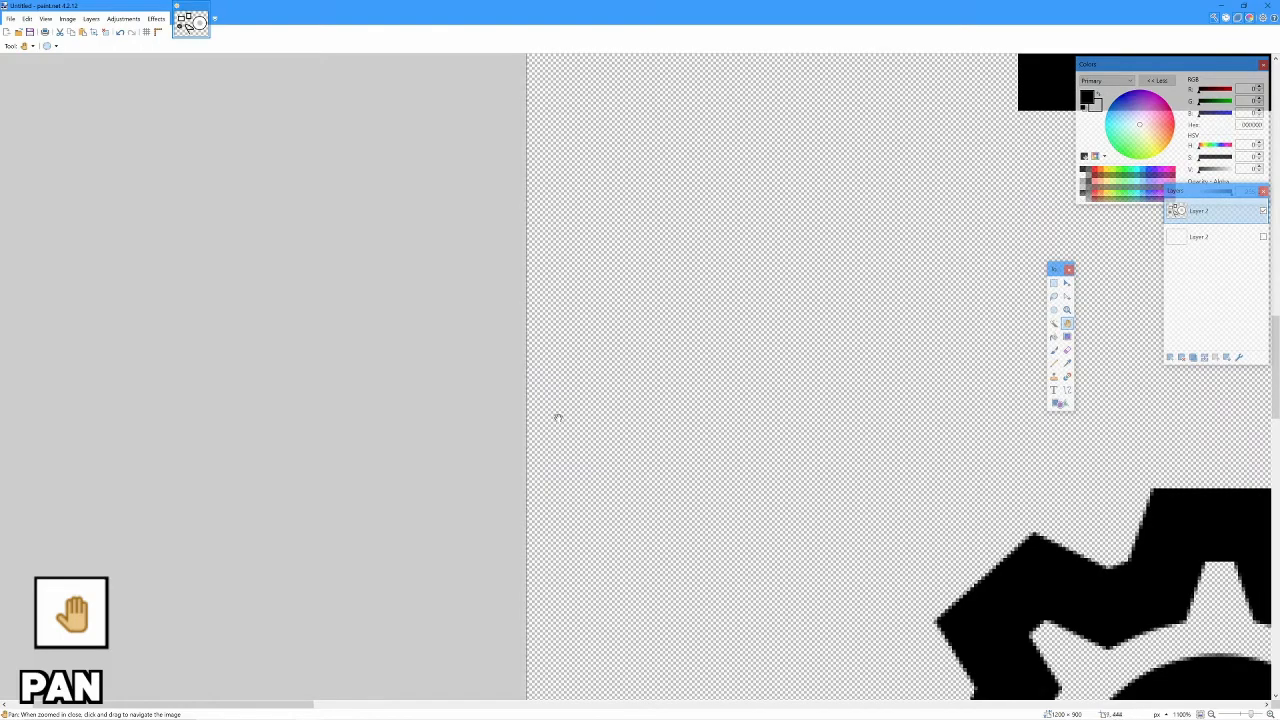
scroll(542, 413, "down", 15)
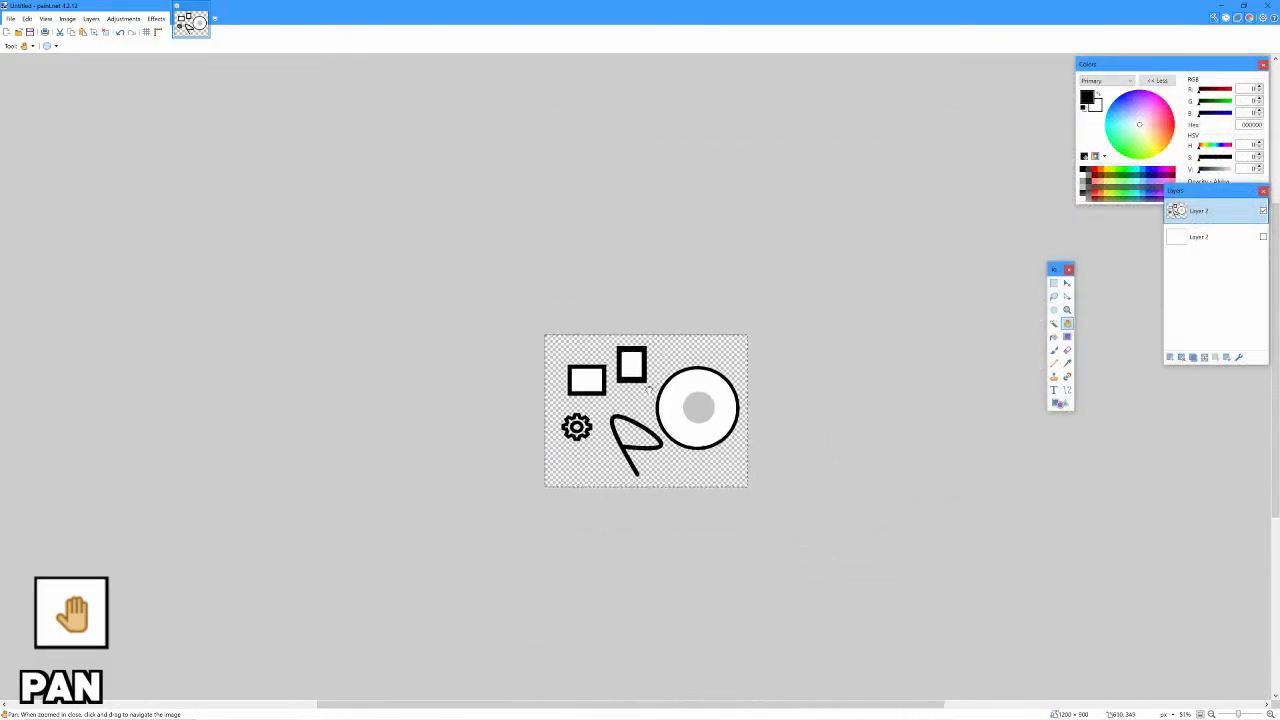
left_click_drag(634, 336, 920, 166)
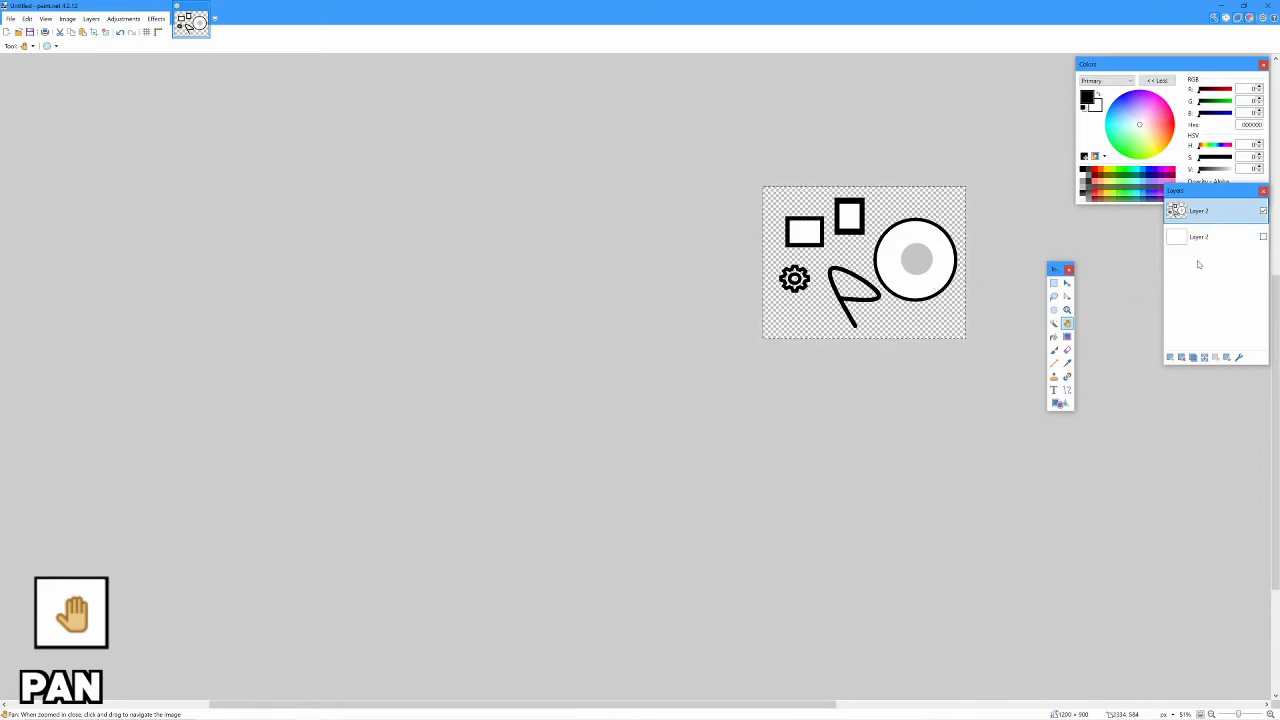
Make the hidden white background layer visible and centre the canvas in view with the Pan tool
left_click(1263, 237)
left_click_drag(838, 246, 753, 334)
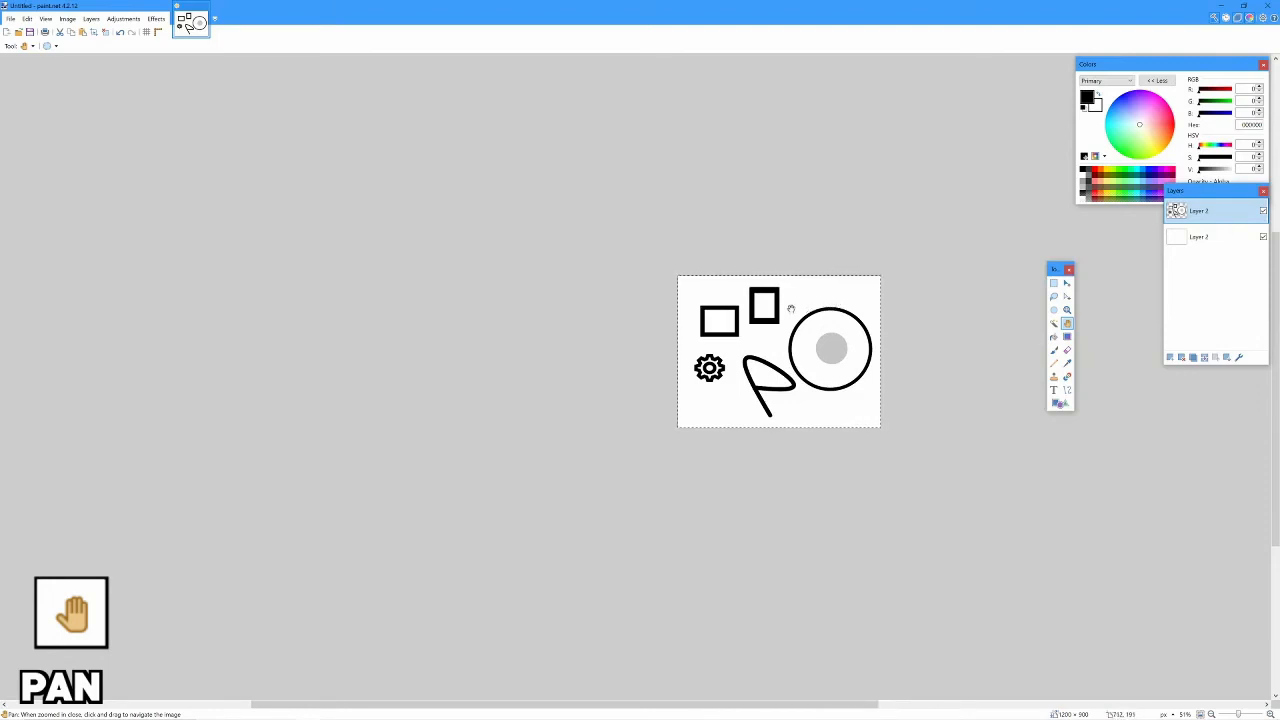
left_click_drag(752, 415, 769, 406)
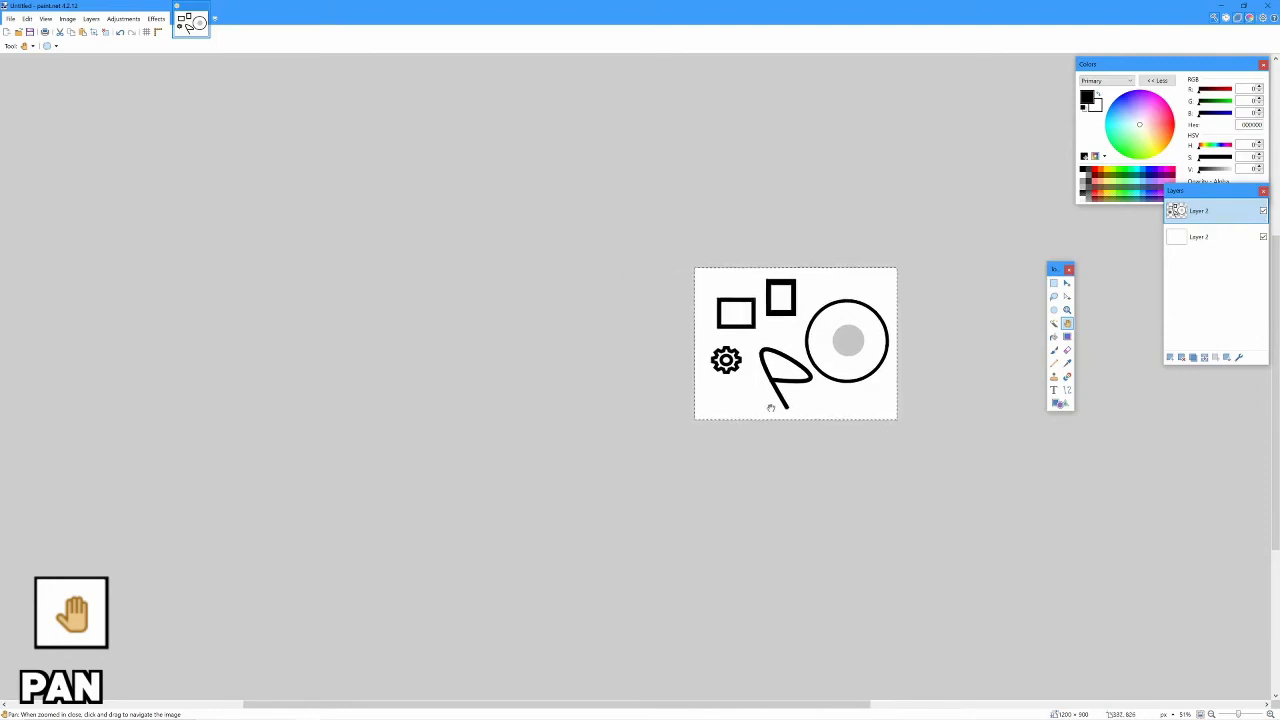
left_click_drag(849, 350, 840, 374)
scroll(873, 341, "up", 8)
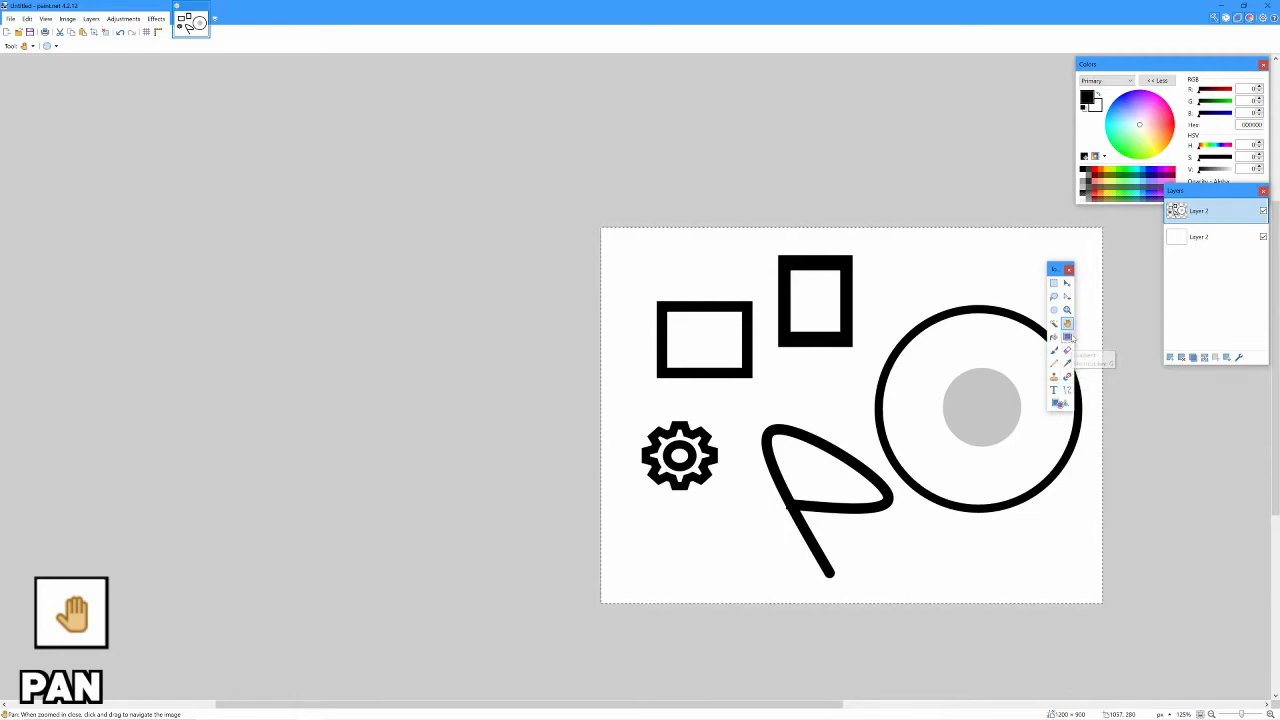
Select only the grey inner circle with the Magic Wand by lowering its tolerance to about 32%
left_click(1066, 338)
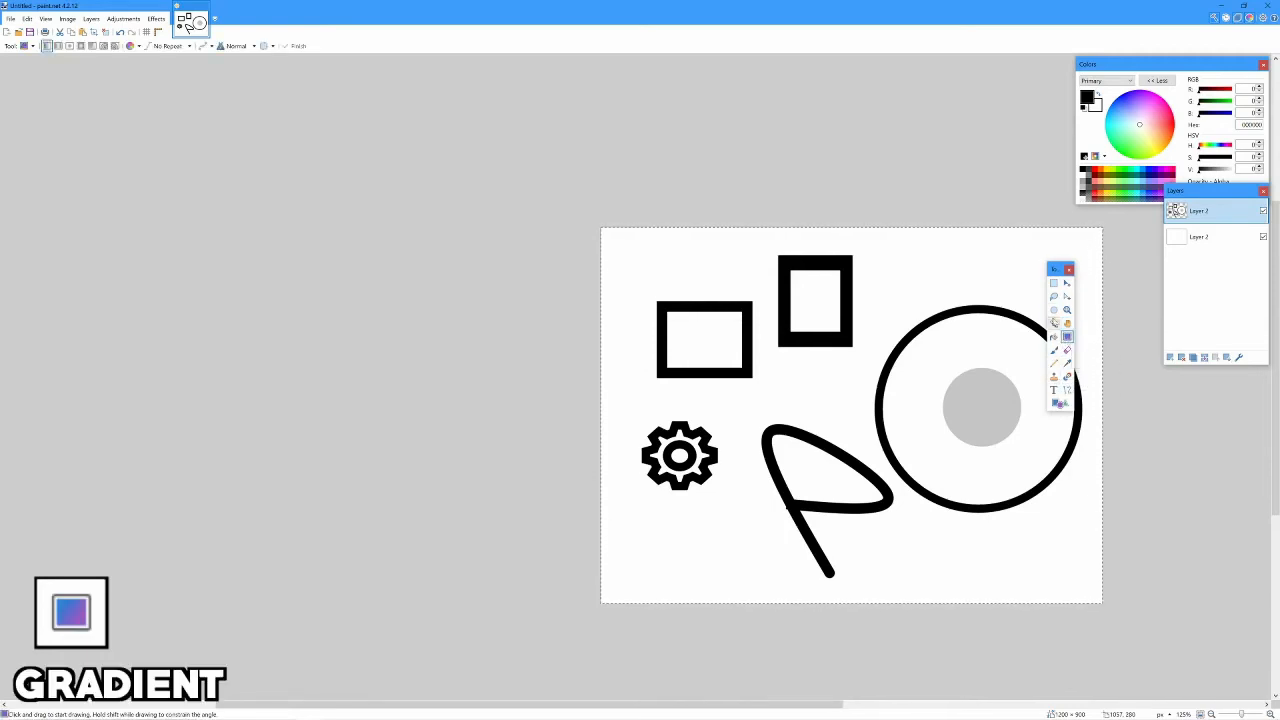
left_click(1053, 323)
left_click(971, 420)
scroll(971, 420, "up", 4)
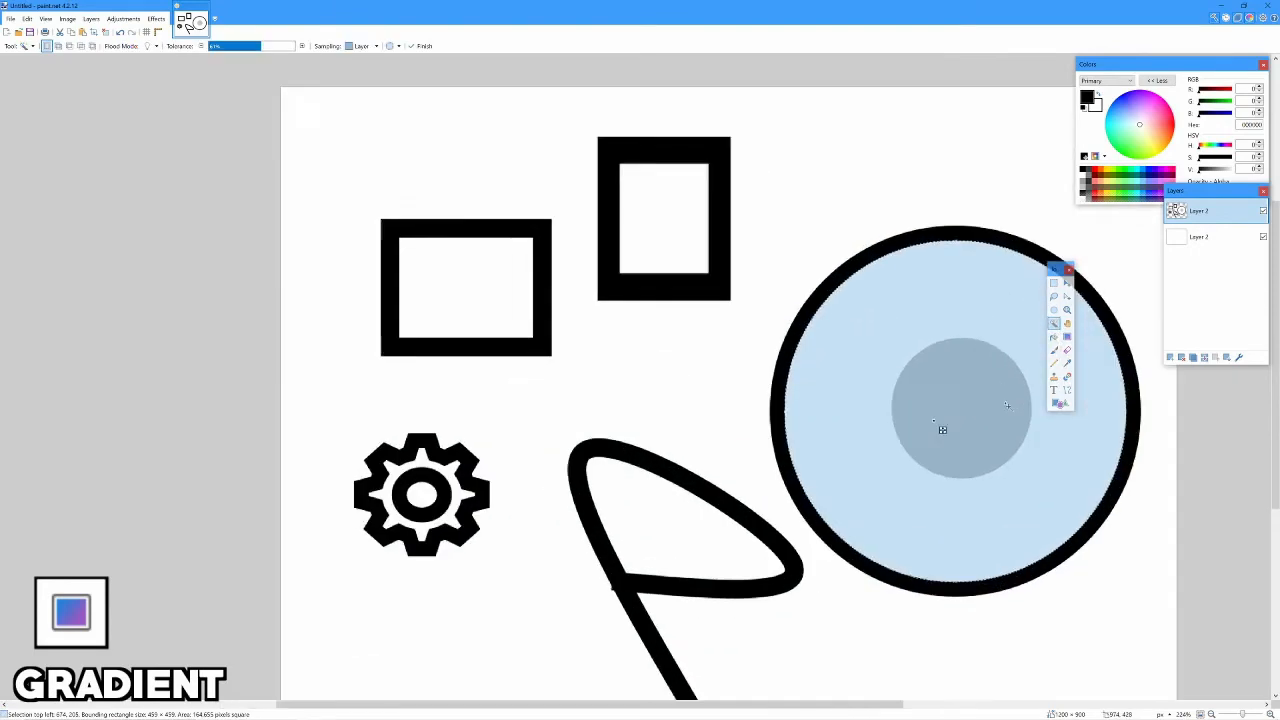
left_click_drag(242, 50, 236, 48)
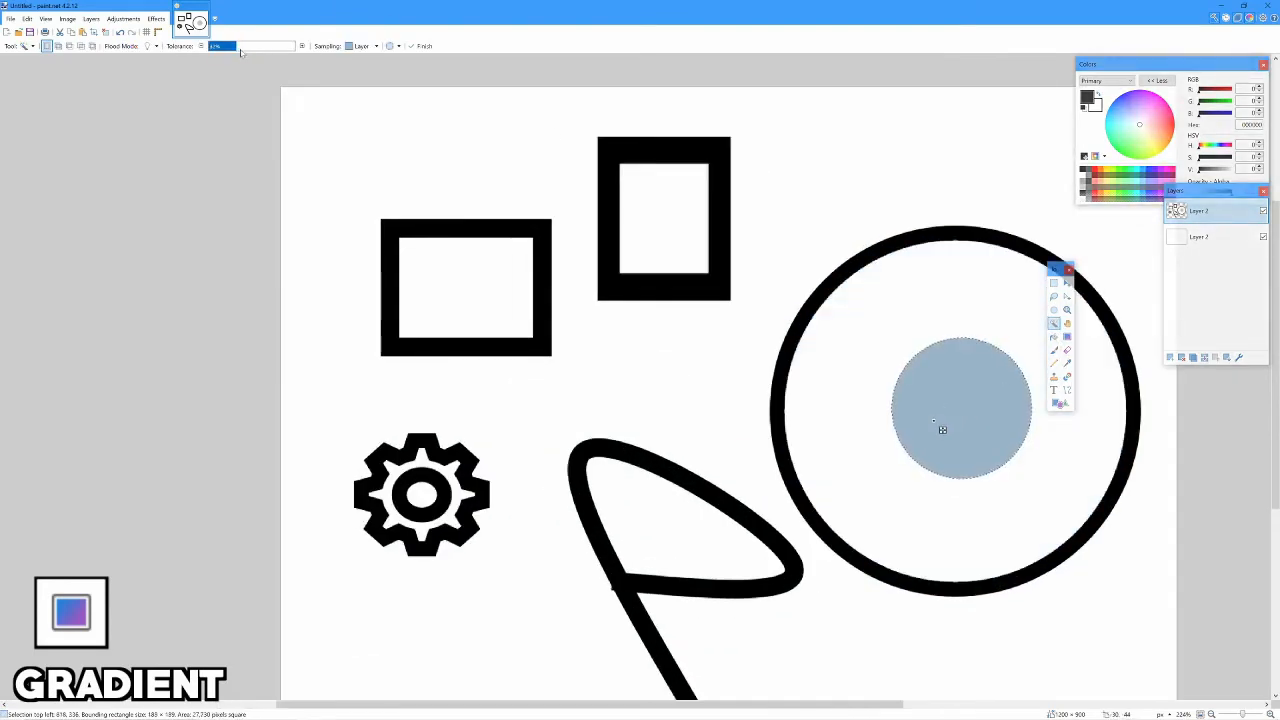
Fill the ring around the inner circle with grey A0A0A0 using the Paint Bucket, and reselect the inner circle with the Magic Wand
left_click(1054, 337)
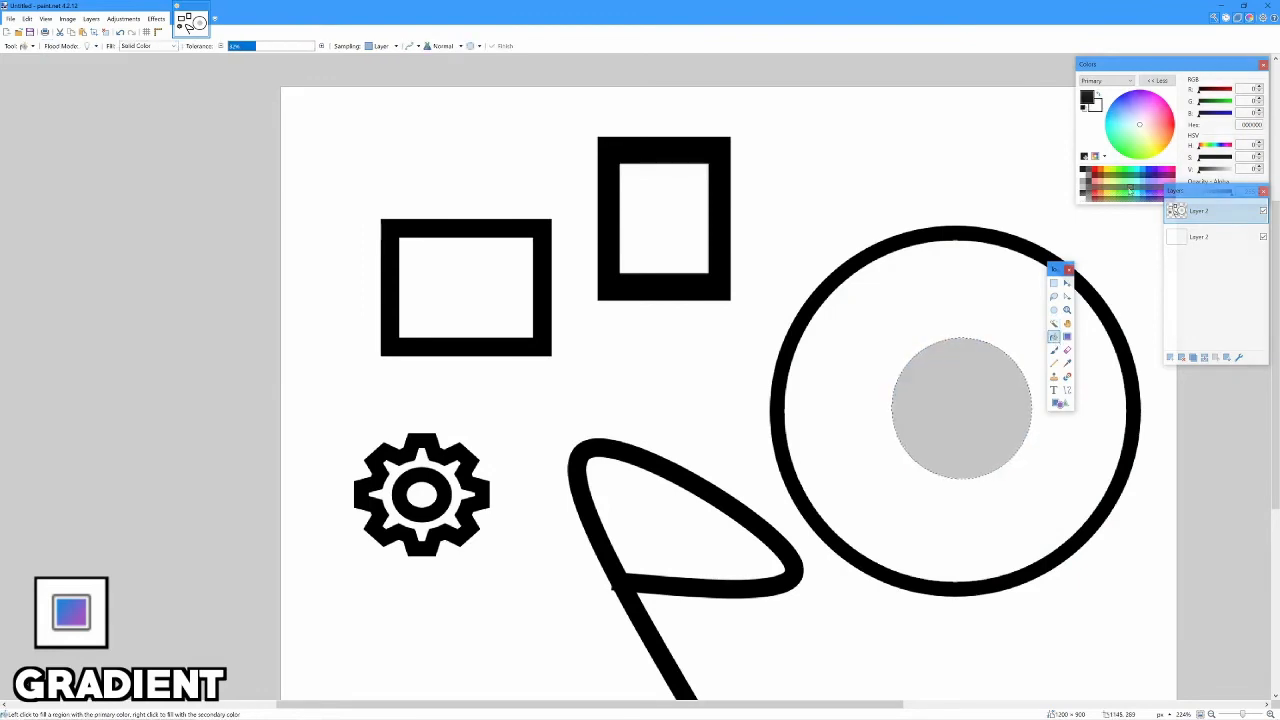
left_click(1084, 182)
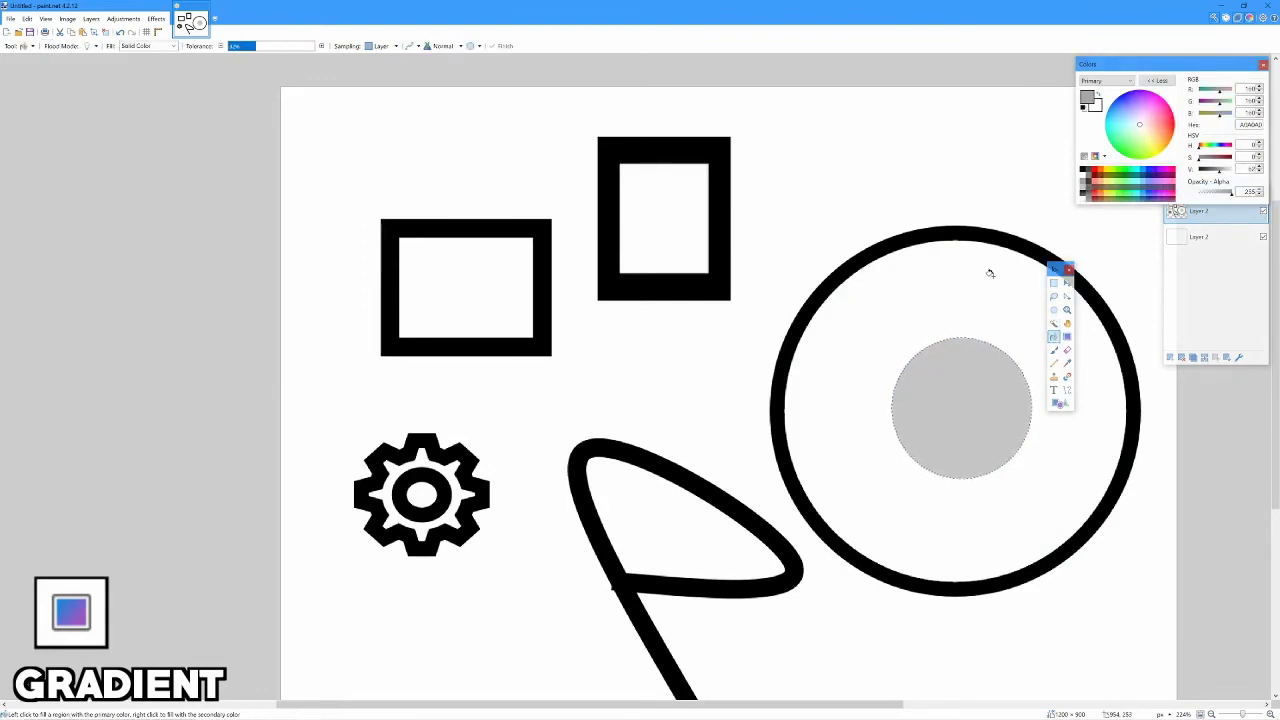
left_click(1000, 285)
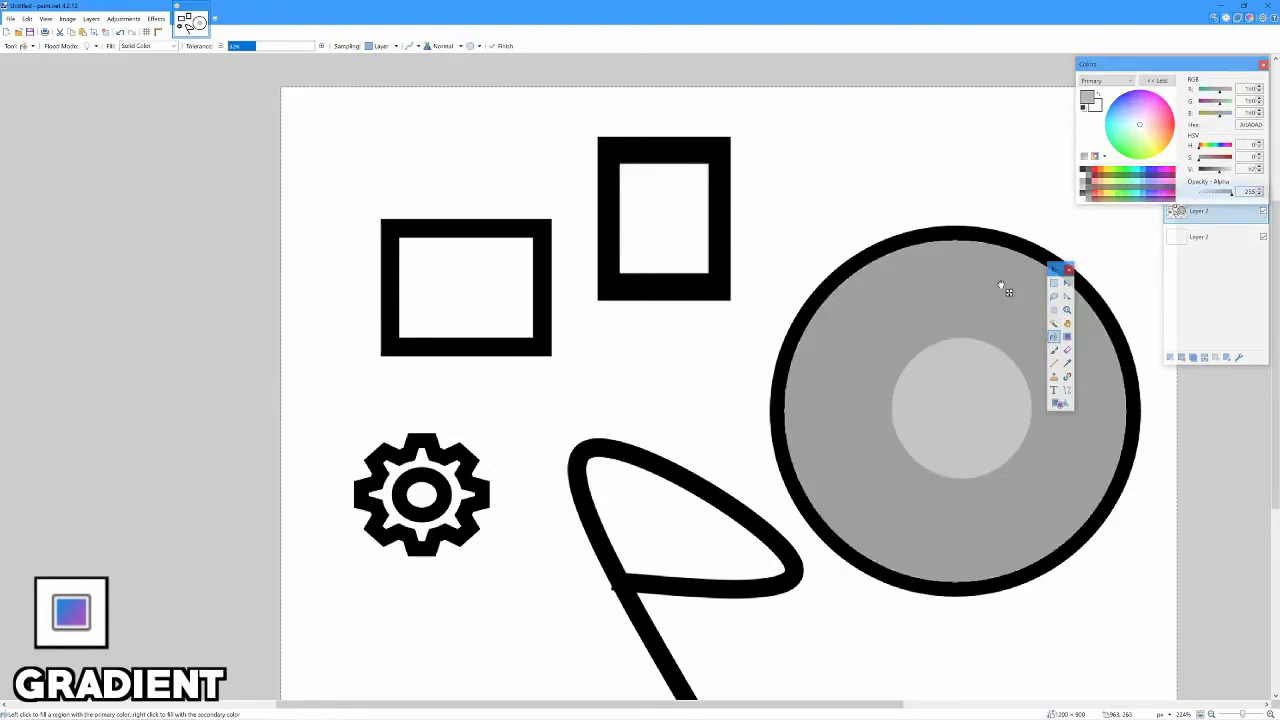
left_click(1054, 323)
left_click(933, 392)
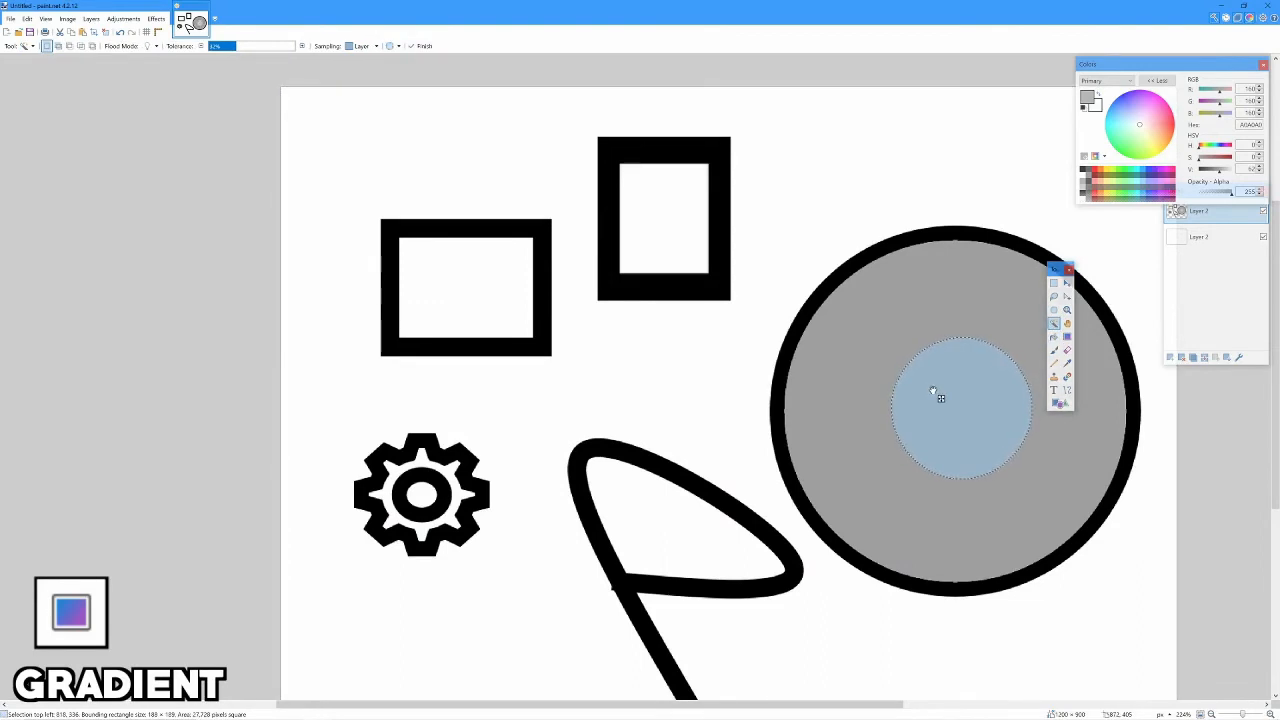
Switch to the Gradient tool and set the primary colour to red and the secondary colour to yellow
left_click(1067, 337)
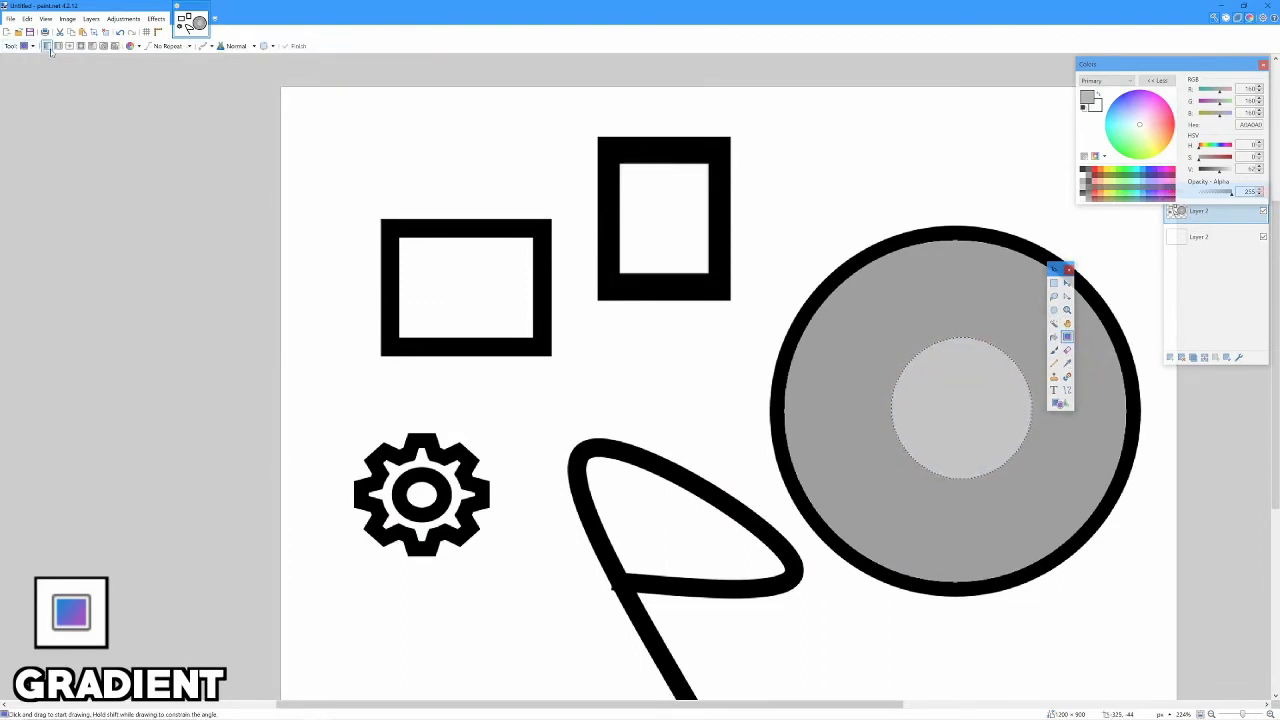
left_click(1095, 170)
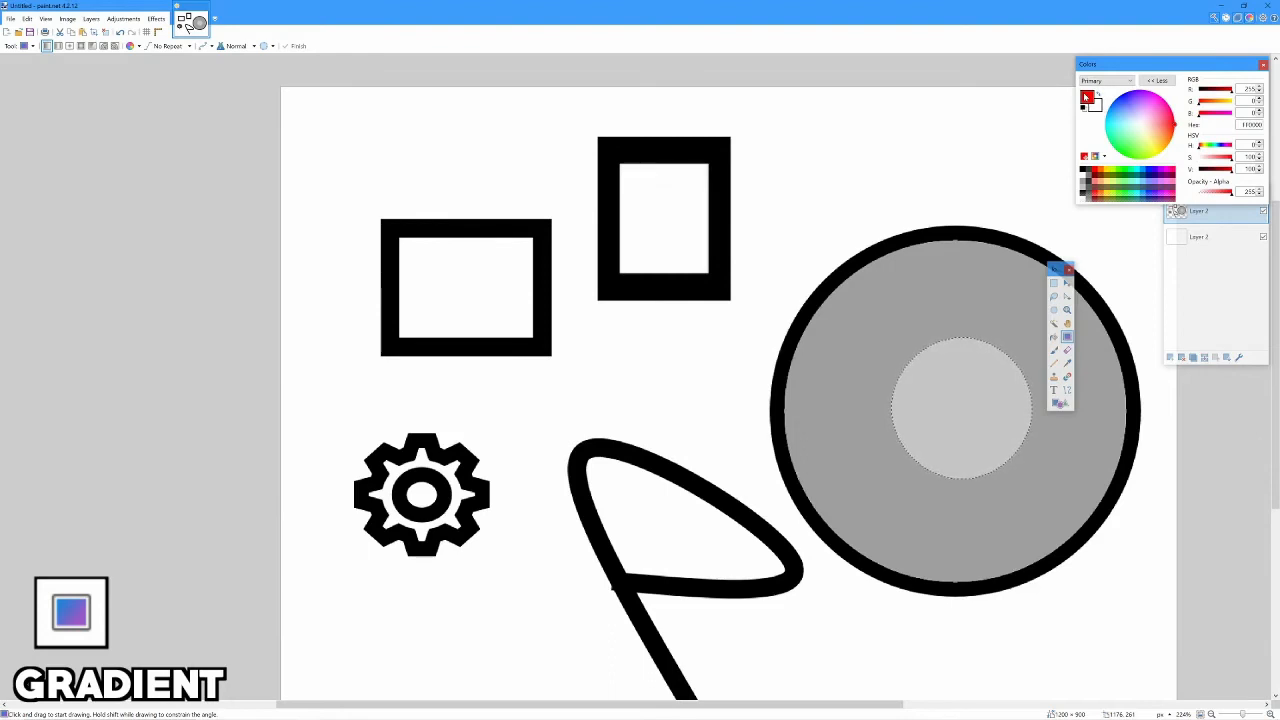
left_click(1097, 108)
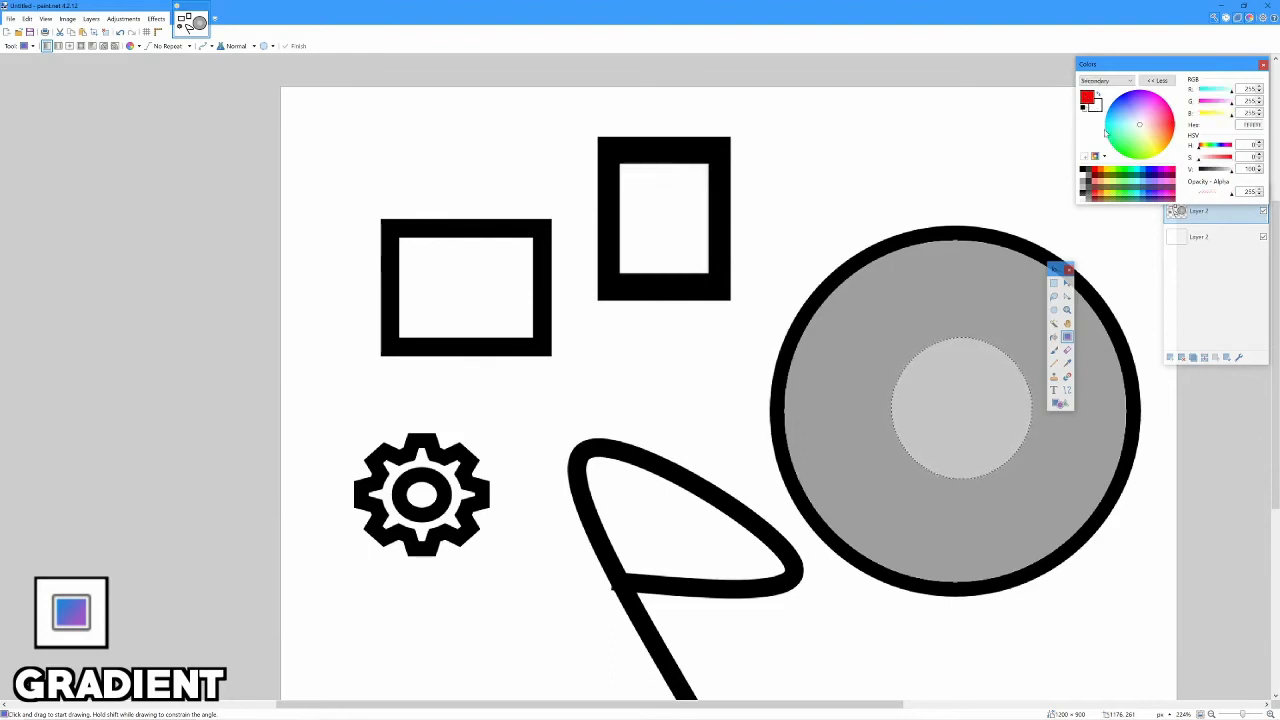
right_click(1106, 172)
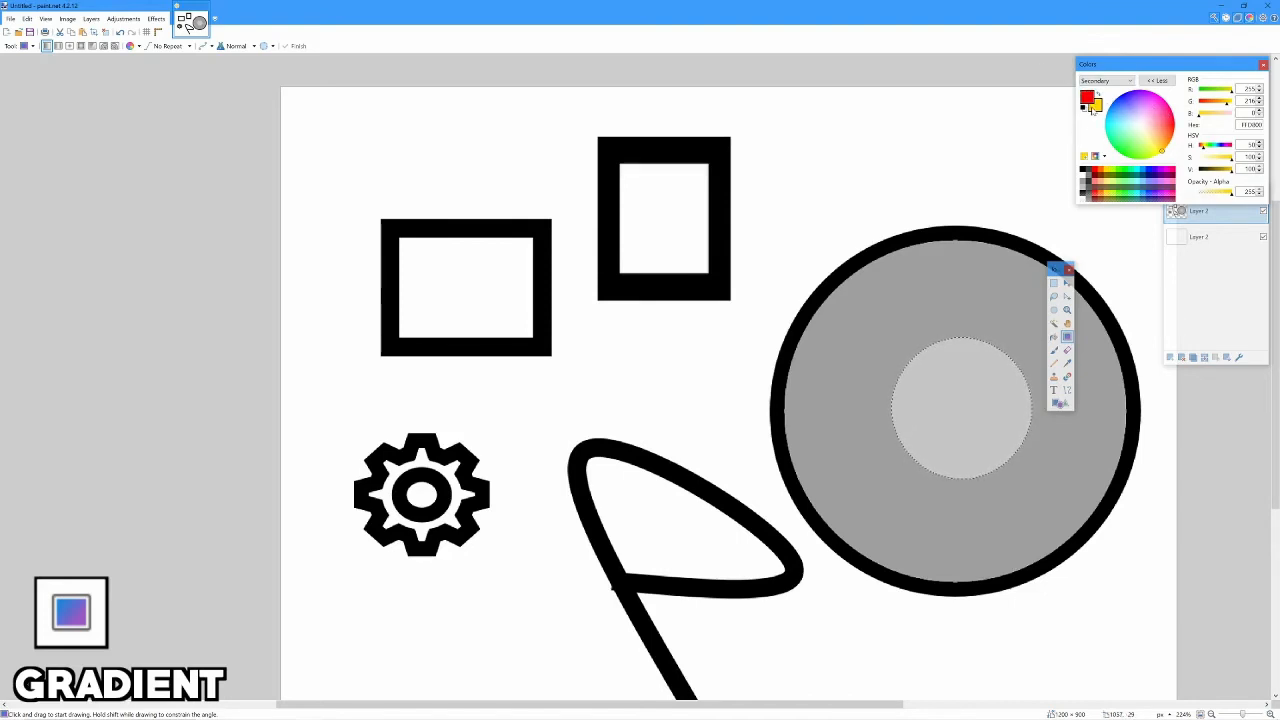
Draw a red-to-yellow Linear gradient down the inner circle and adjust its end points to a length of about 125 pixels
left_click(962, 393)
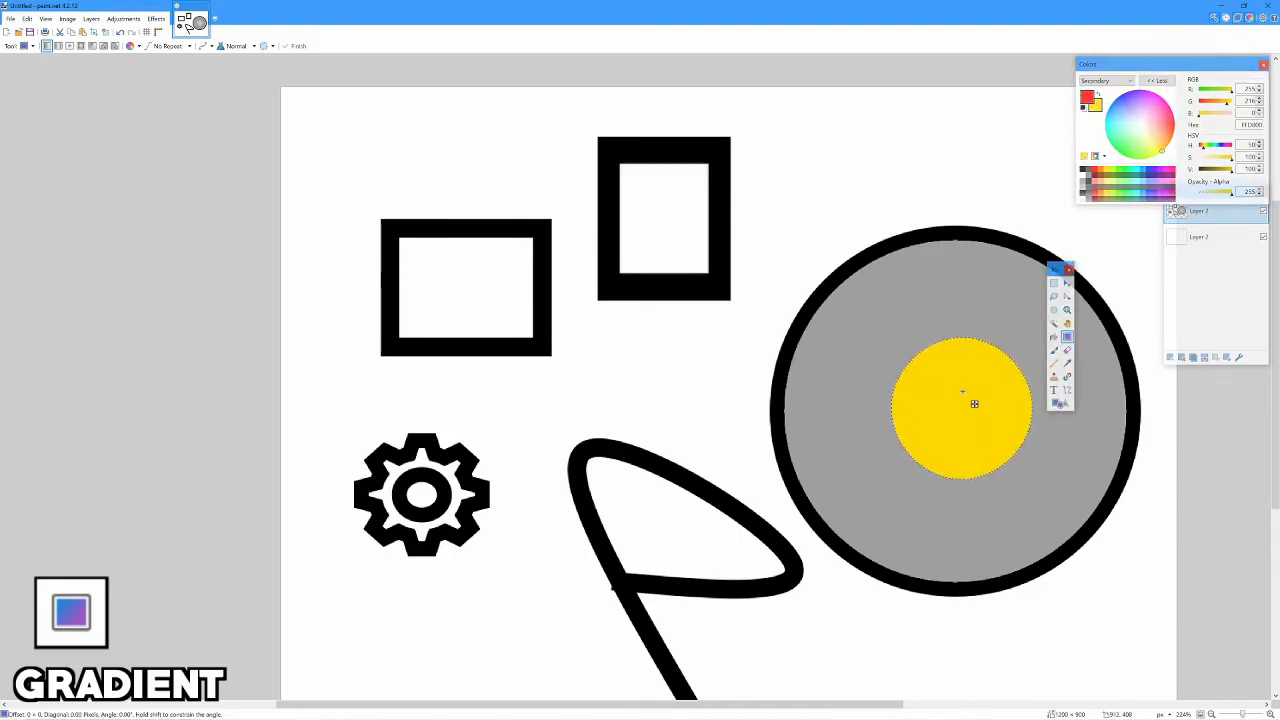
left_click_drag(962, 393, 988, 487)
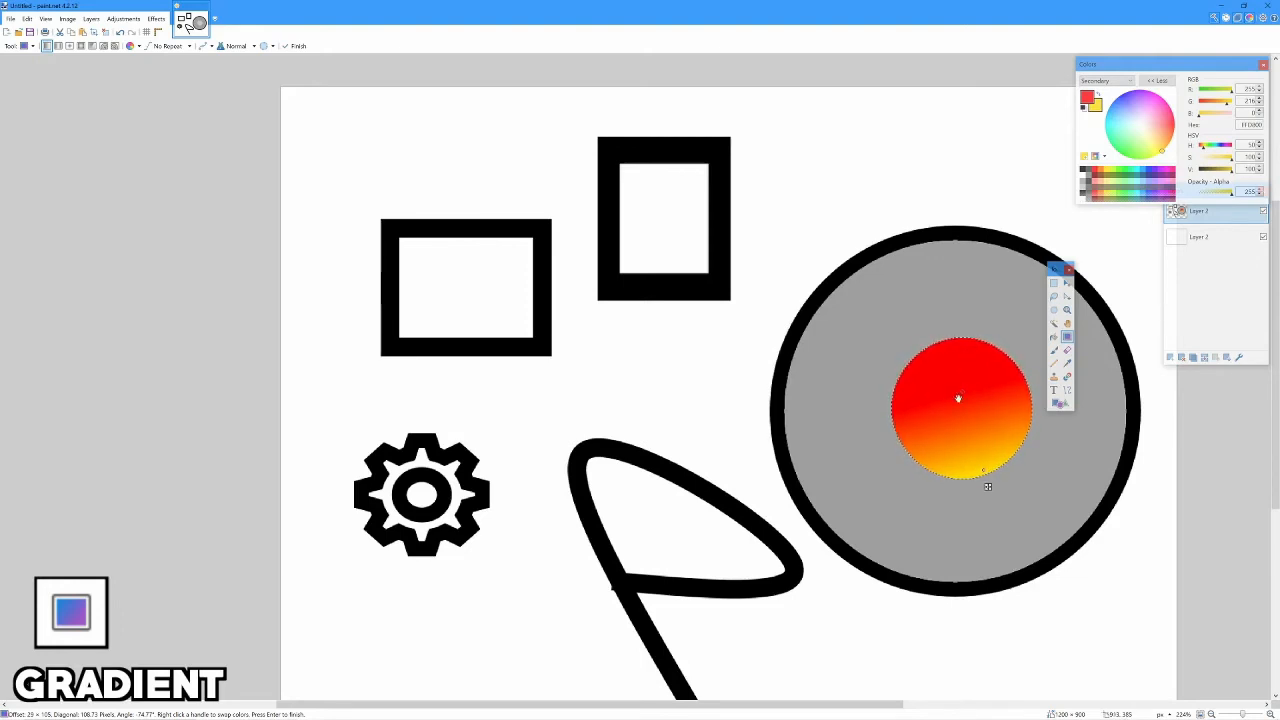
left_click_drag(958, 393, 947, 364)
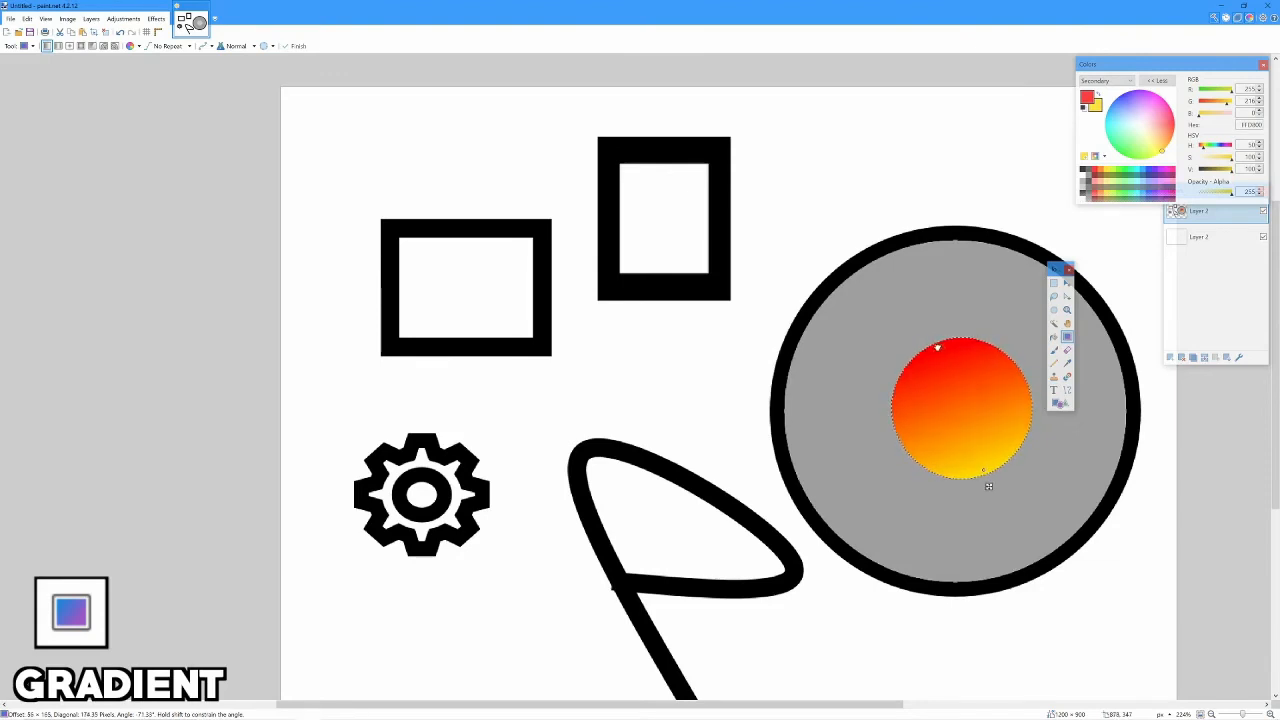
left_click_drag(989, 486, 992, 485)
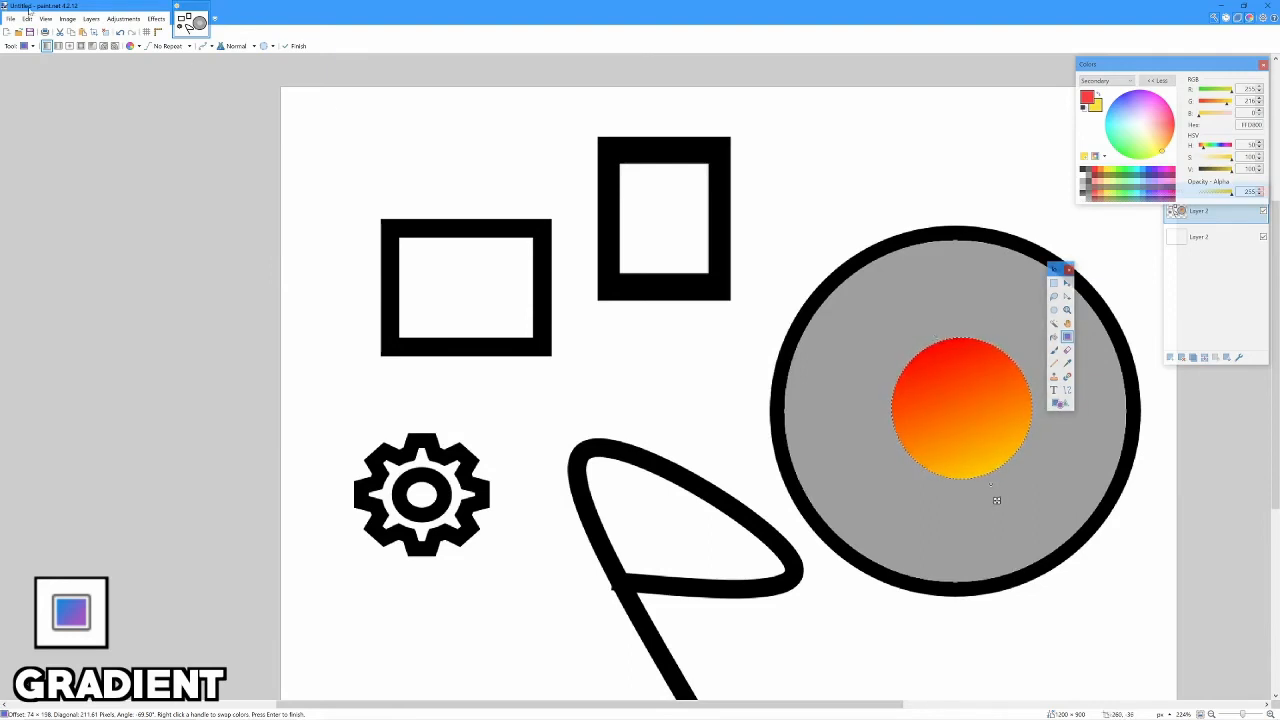
left_click_drag(937, 336, 938, 336)
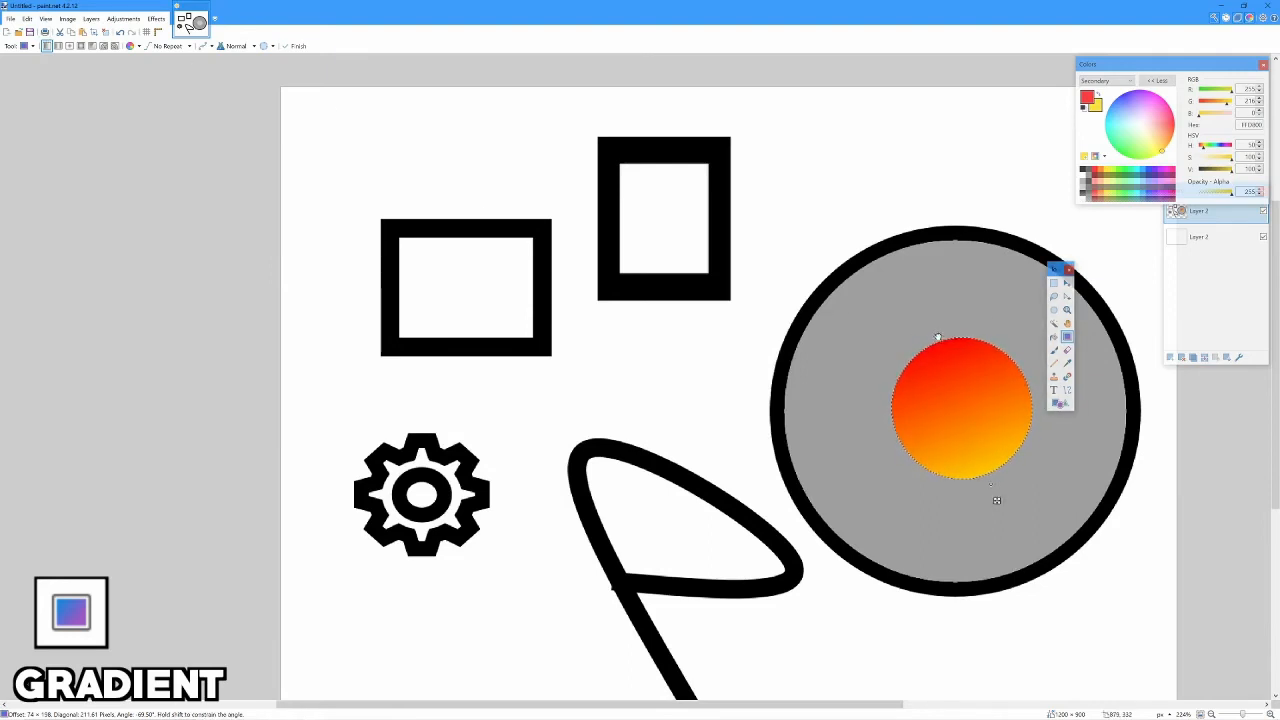
left_click_drag(969, 395, 967, 394)
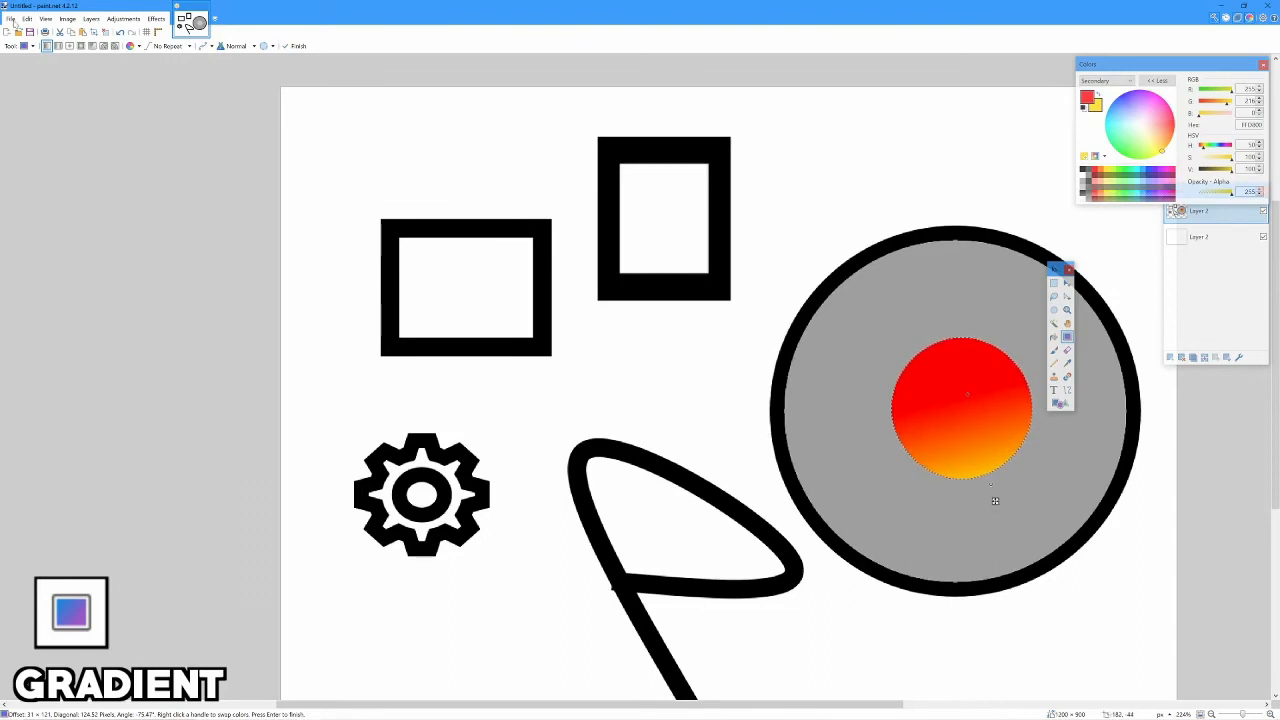
Try a Linear (Reflected) gradient about 52 pixels long on the inner circle, and a Diamond gradient about 156 pixels long
left_click(60, 48)
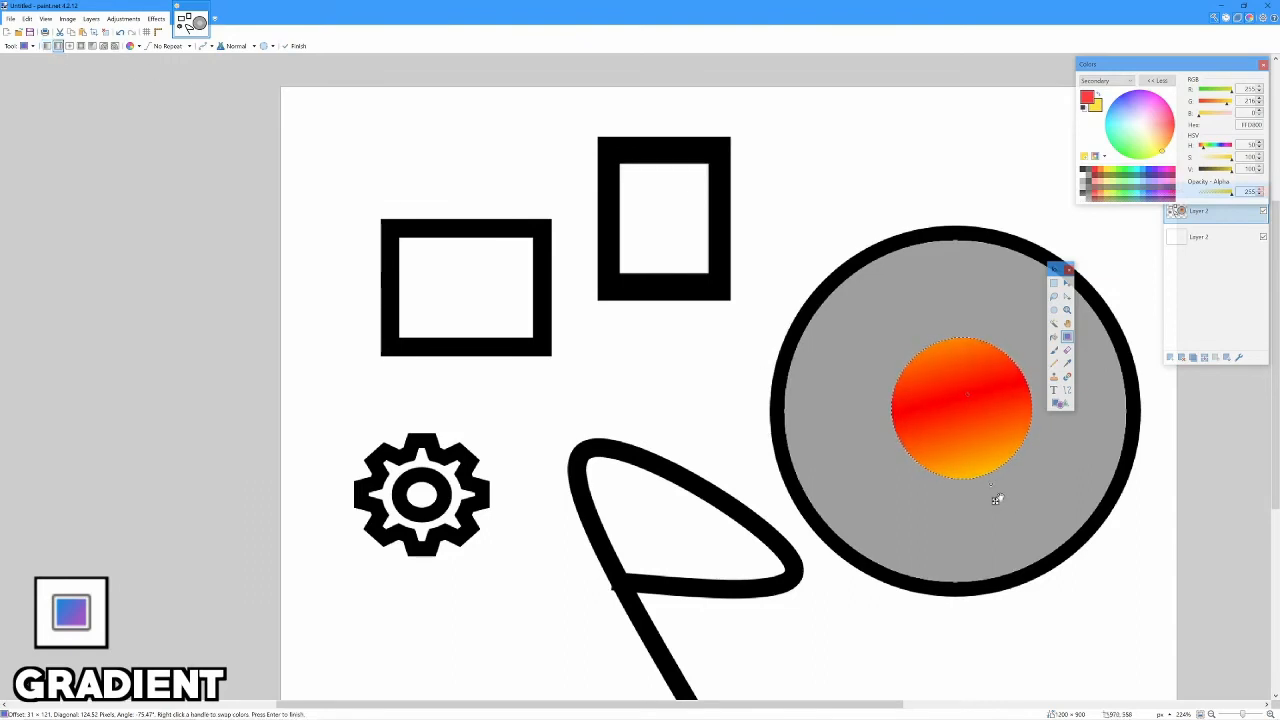
left_click_drag(991, 485, 978, 454)
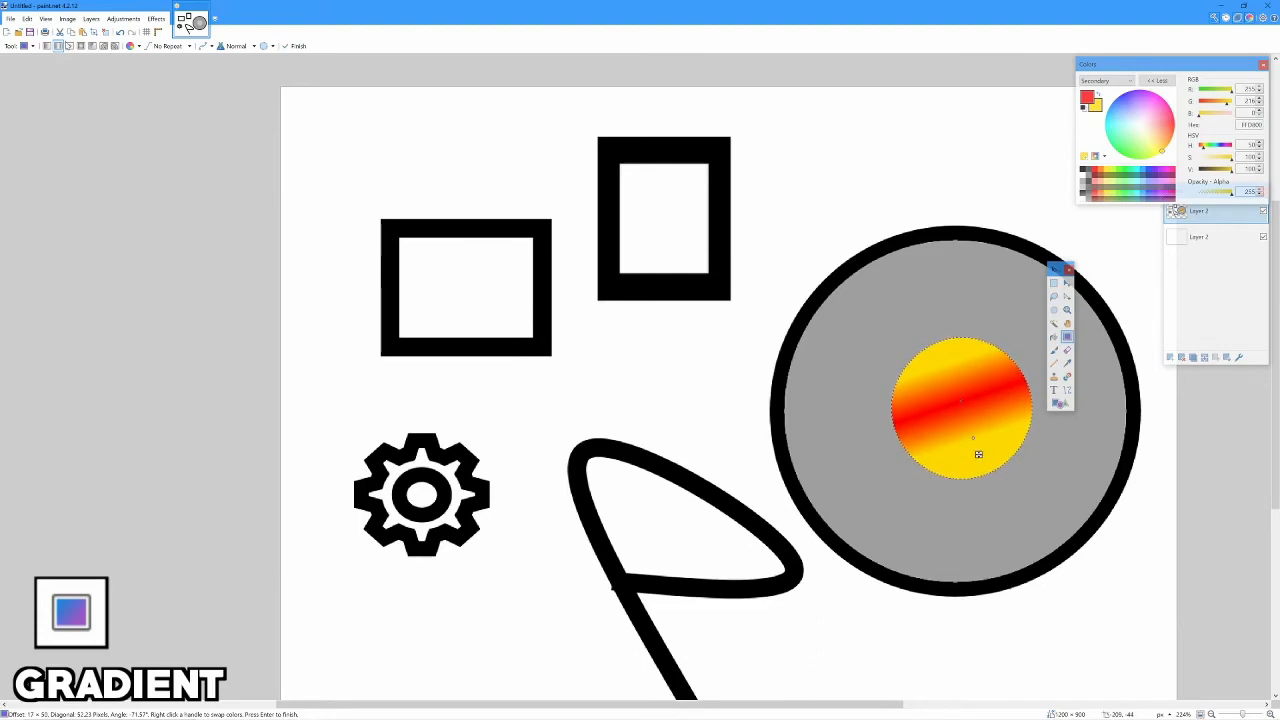
left_click(69, 46)
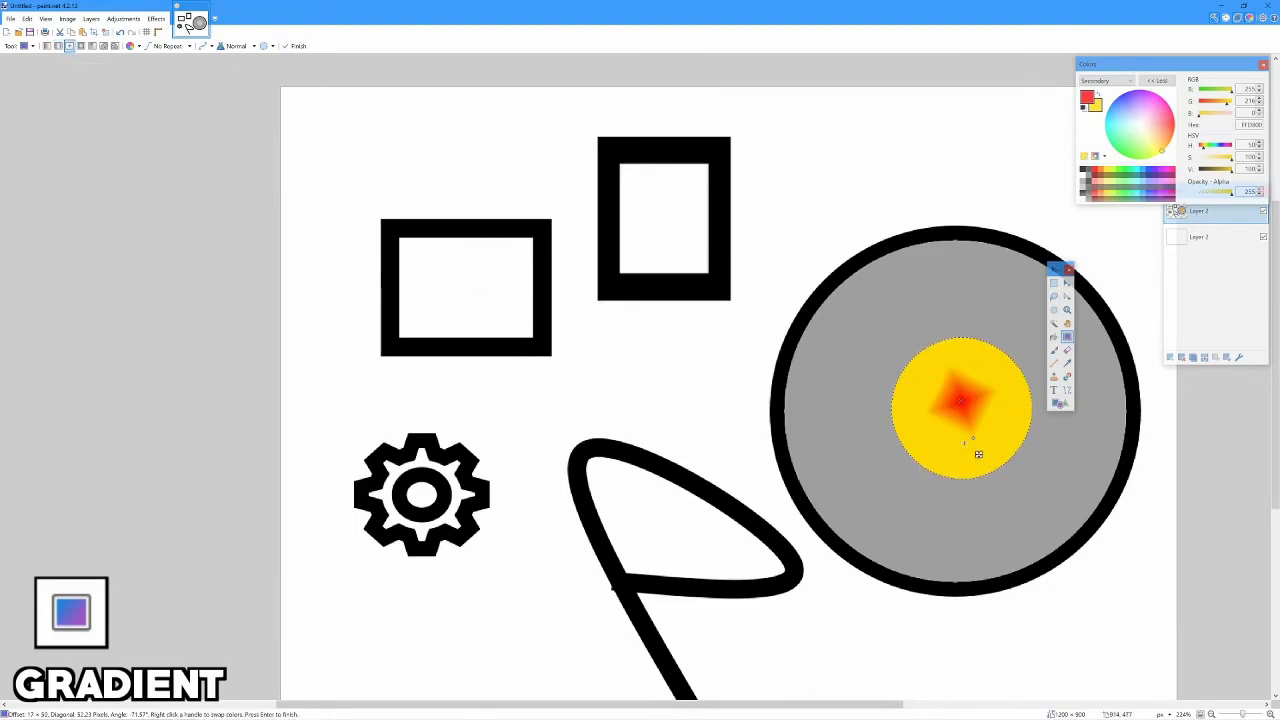
left_click_drag(978, 454, 905, 507)
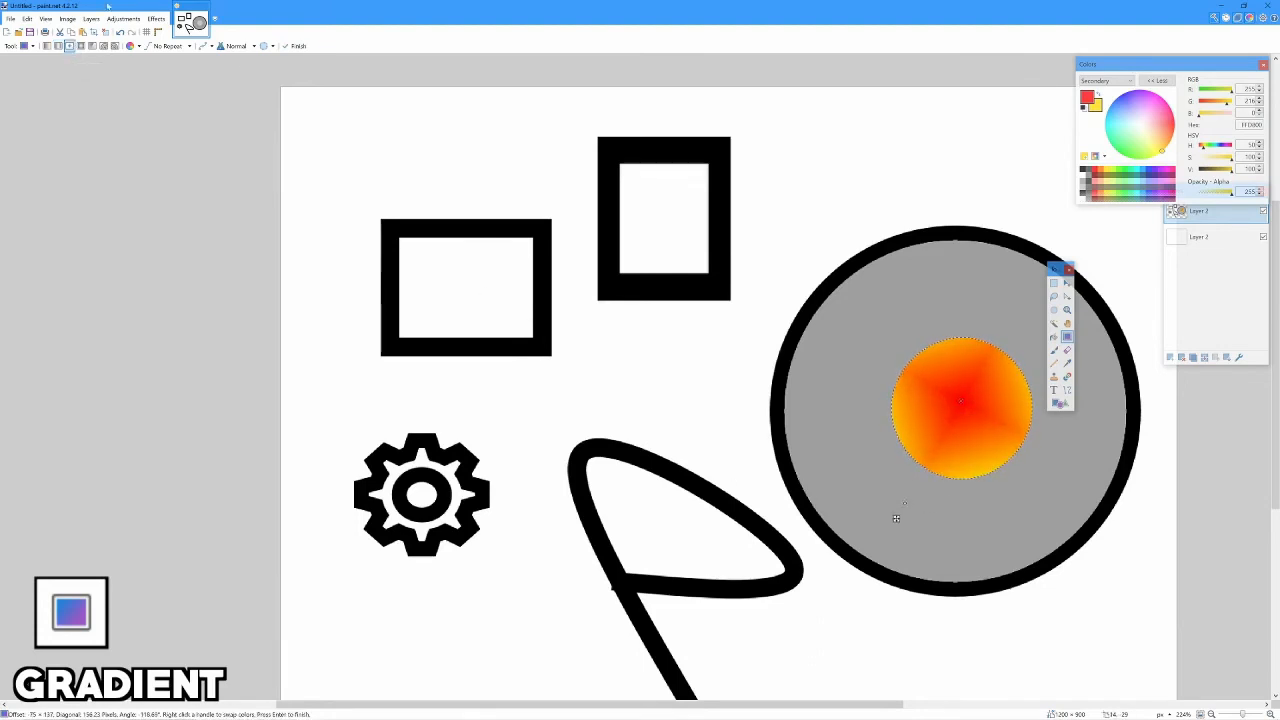
Change the gradient to Radial and adjust its end points to a radius of about 76 pixels from near the inner circle's centre
left_click(81, 46)
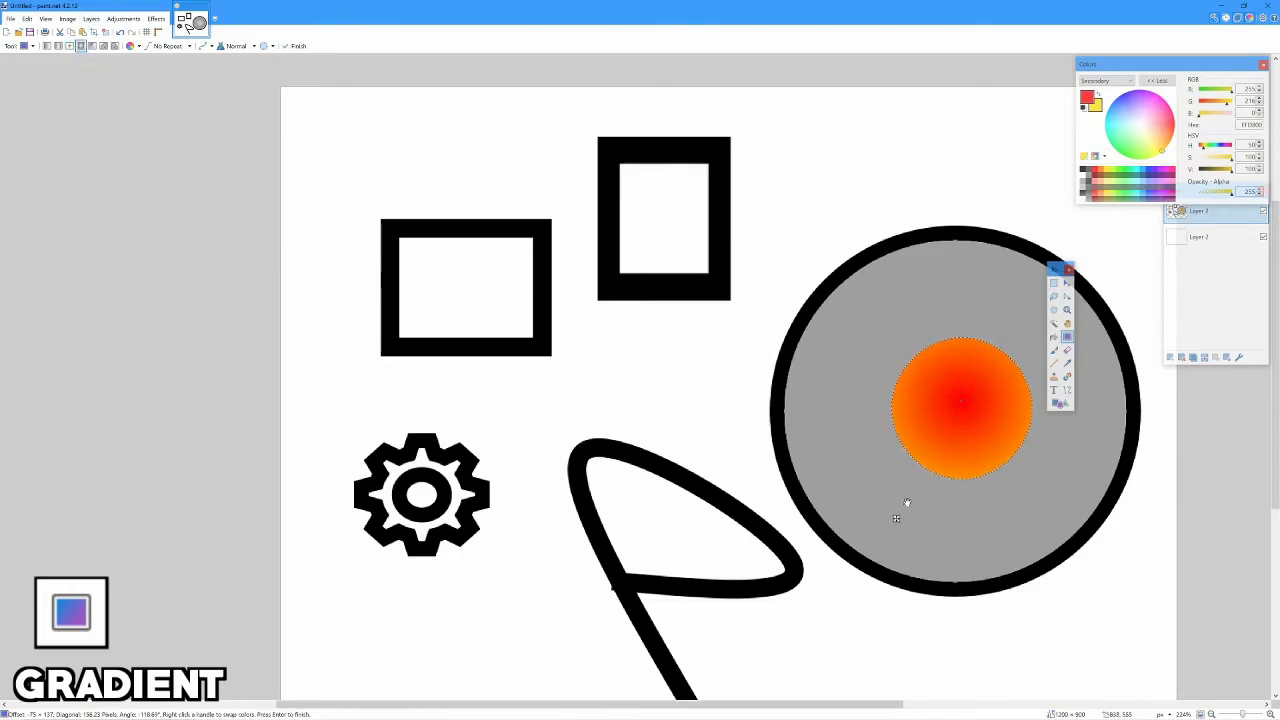
left_click_drag(907, 503, 942, 462)
left_click_drag(962, 401, 948, 451)
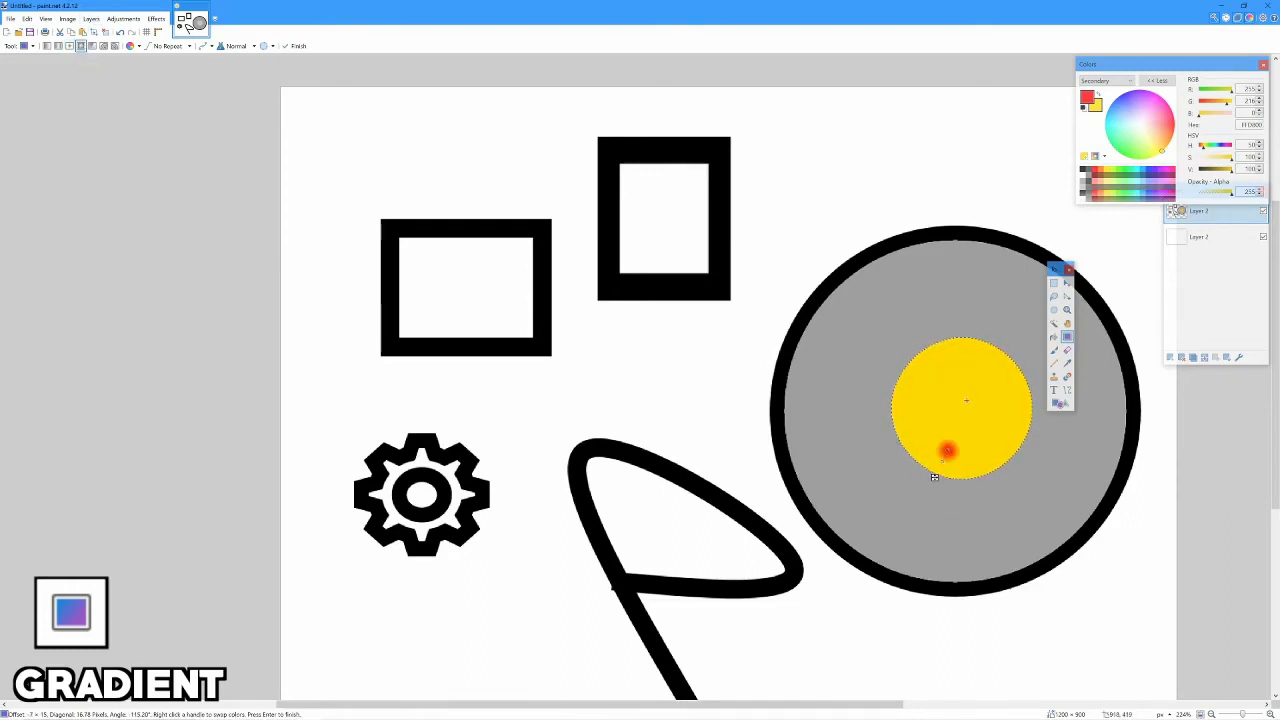
key("ctrl+z")
left_click_drag(940, 462, 962, 459)
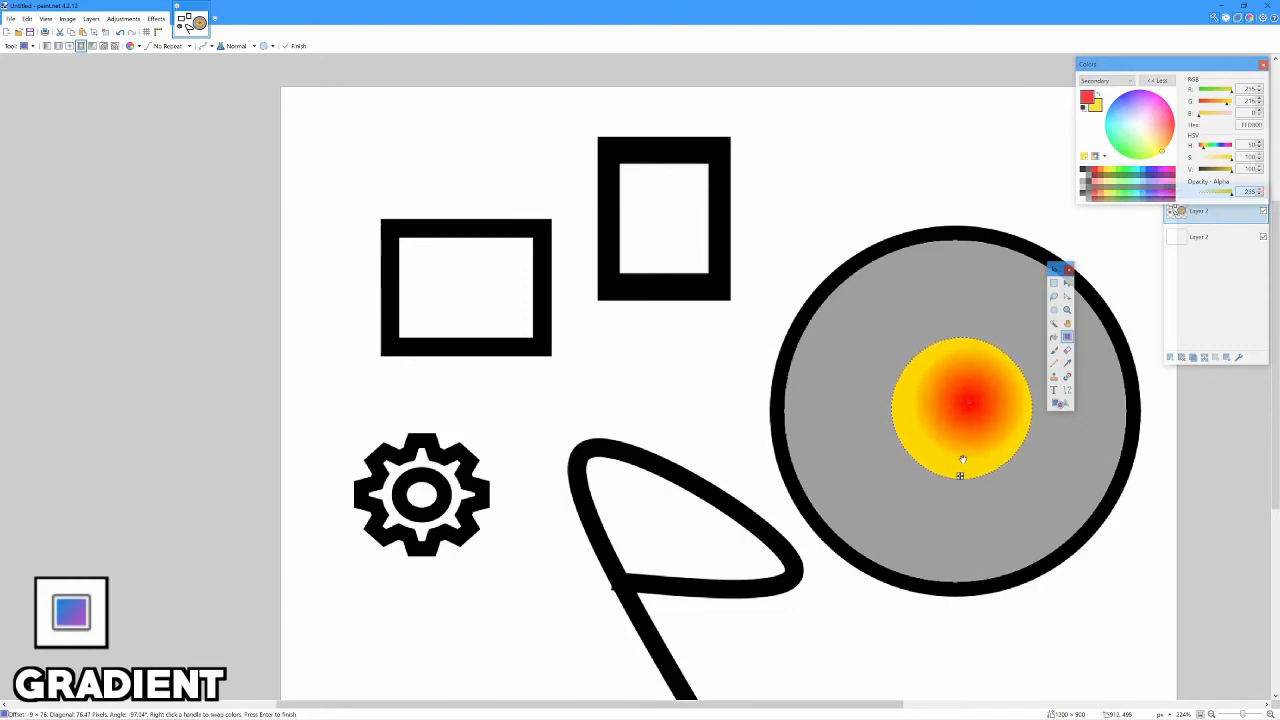
Compare the Conical, Spiral (Counter-clockwise), Spiral (Clockwise), Linear and Linear (Reflected) gradient types on the inner circle, and return to Radial
left_click(92, 47)
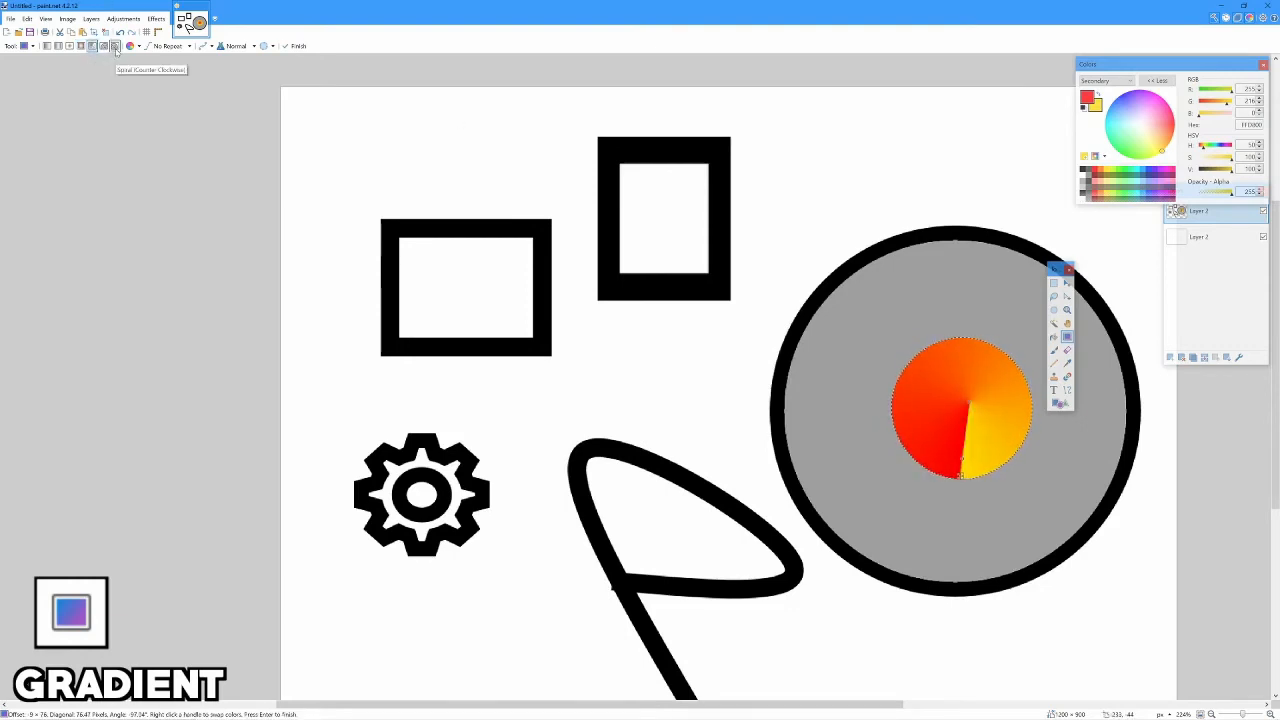
left_click(115, 47)
left_click(103, 47)
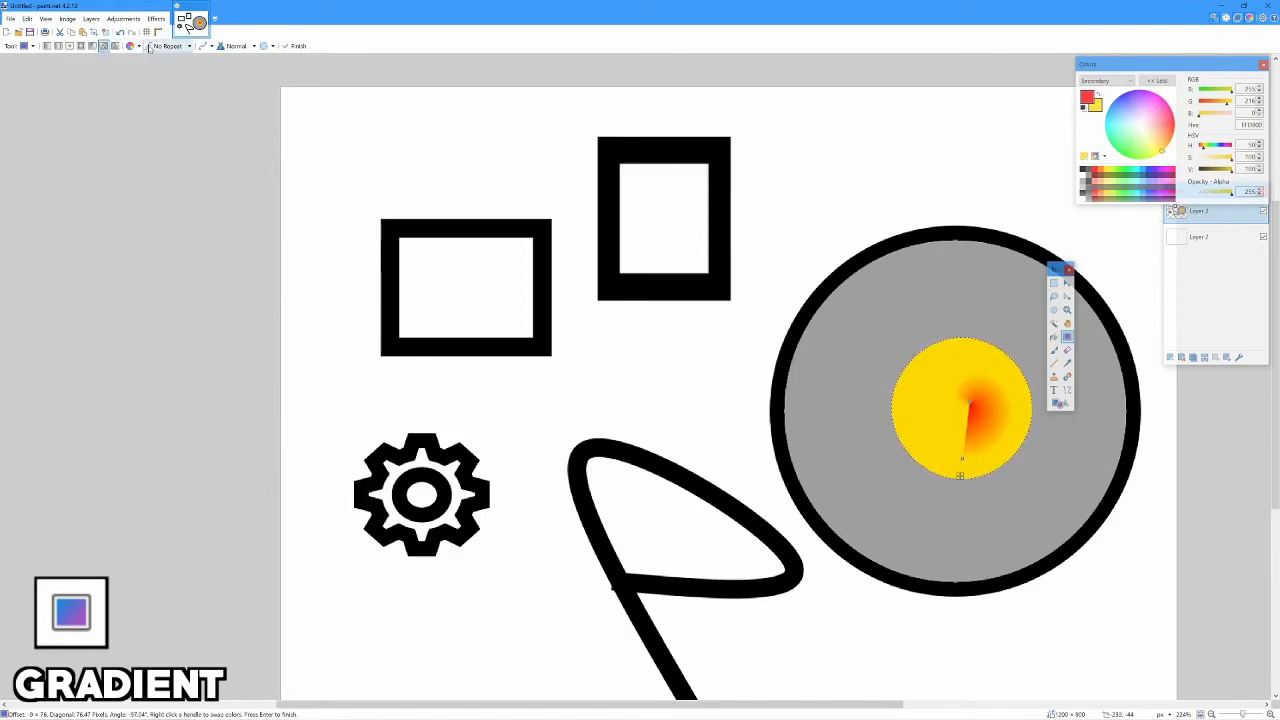
left_click(46, 47)
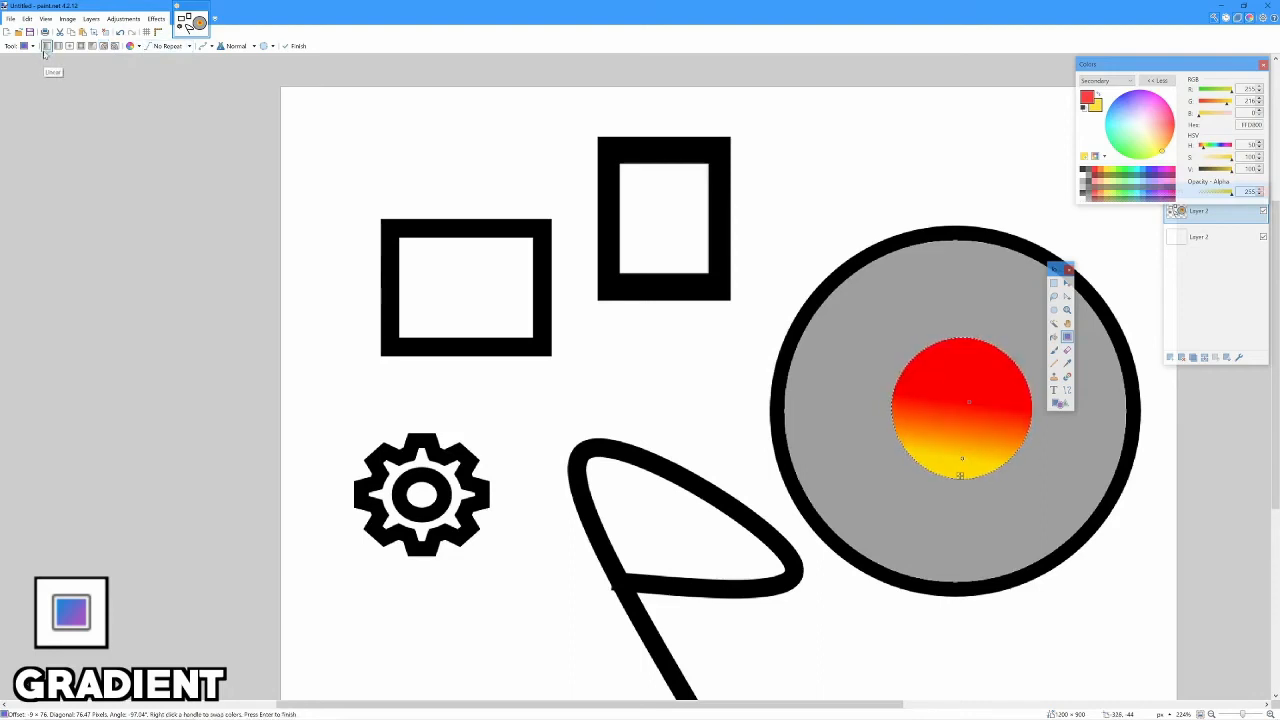
left_click(58, 46)
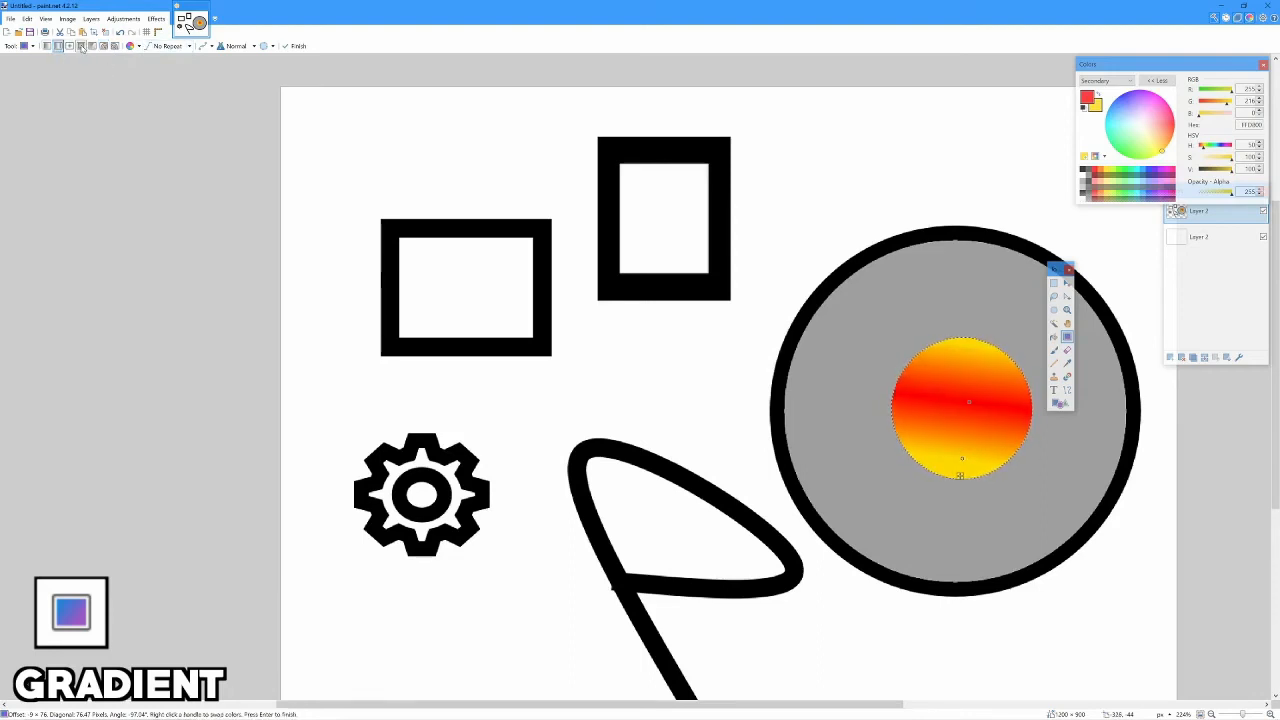
left_click(81, 47)
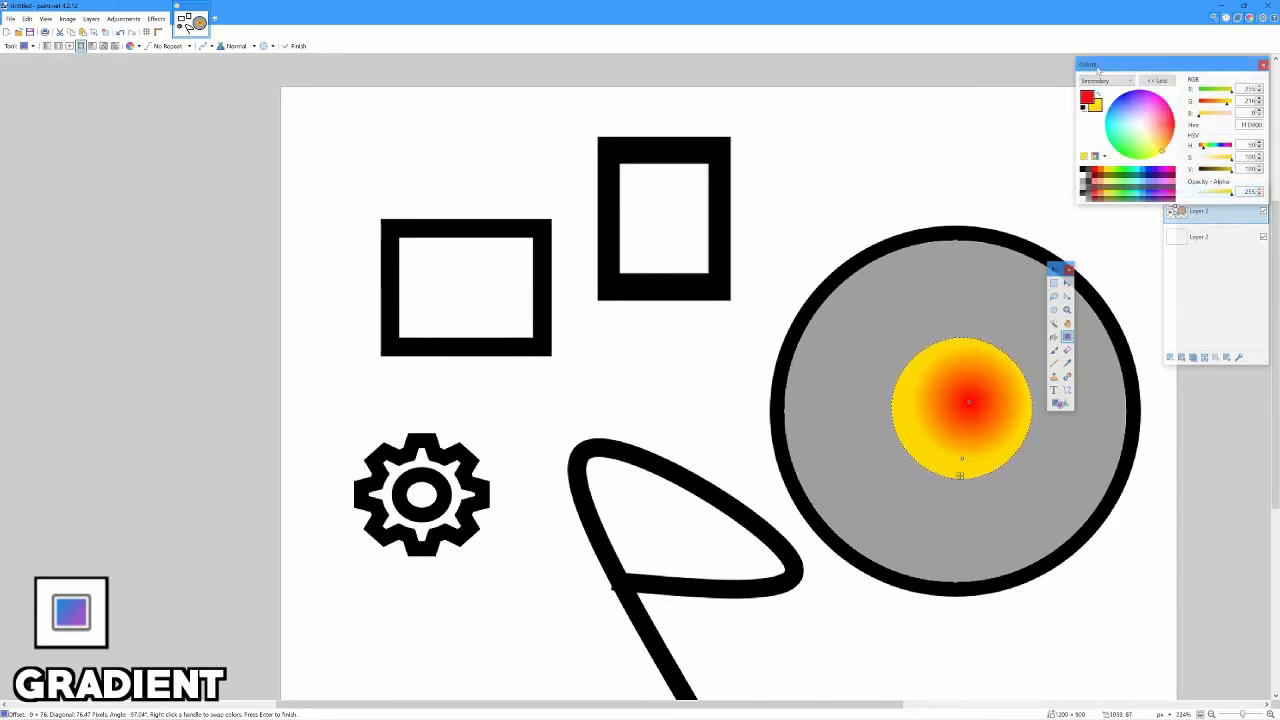
Start a new gradient and set its primary colour to light yellow FFCF42 and its secondary colour to orange EA9635
left_click(1005, 259)
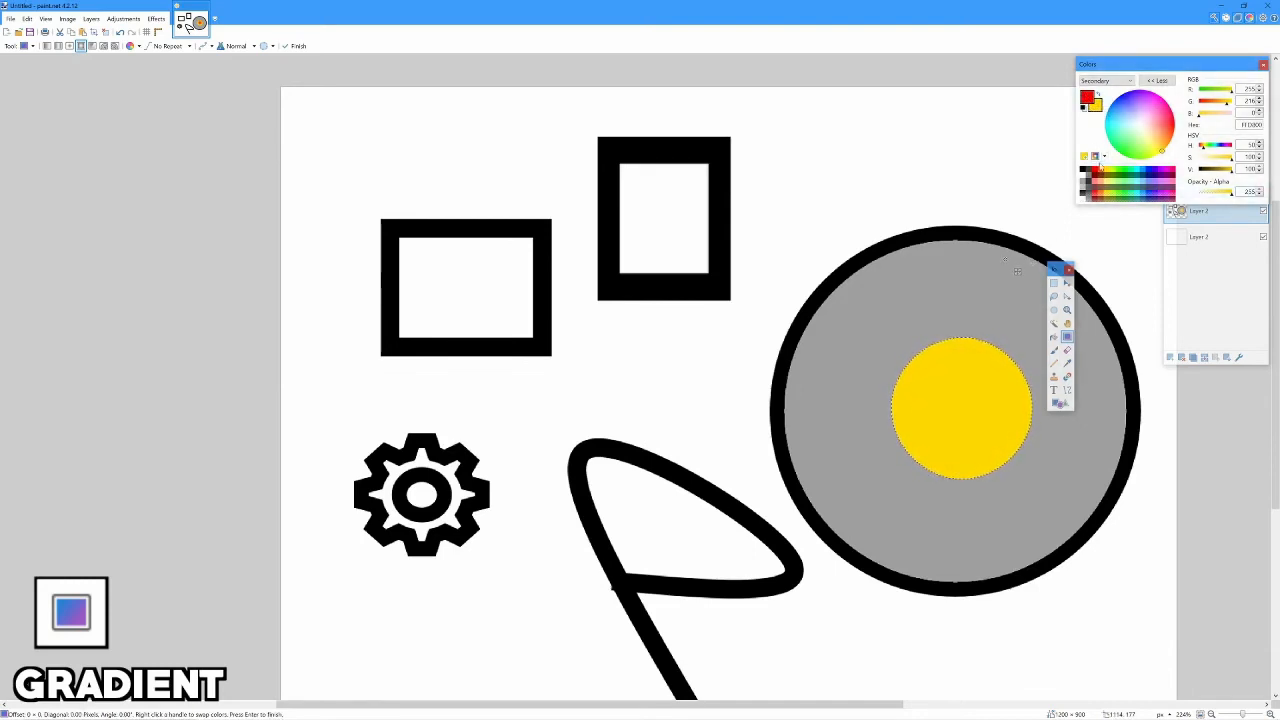
left_click(1087, 96)
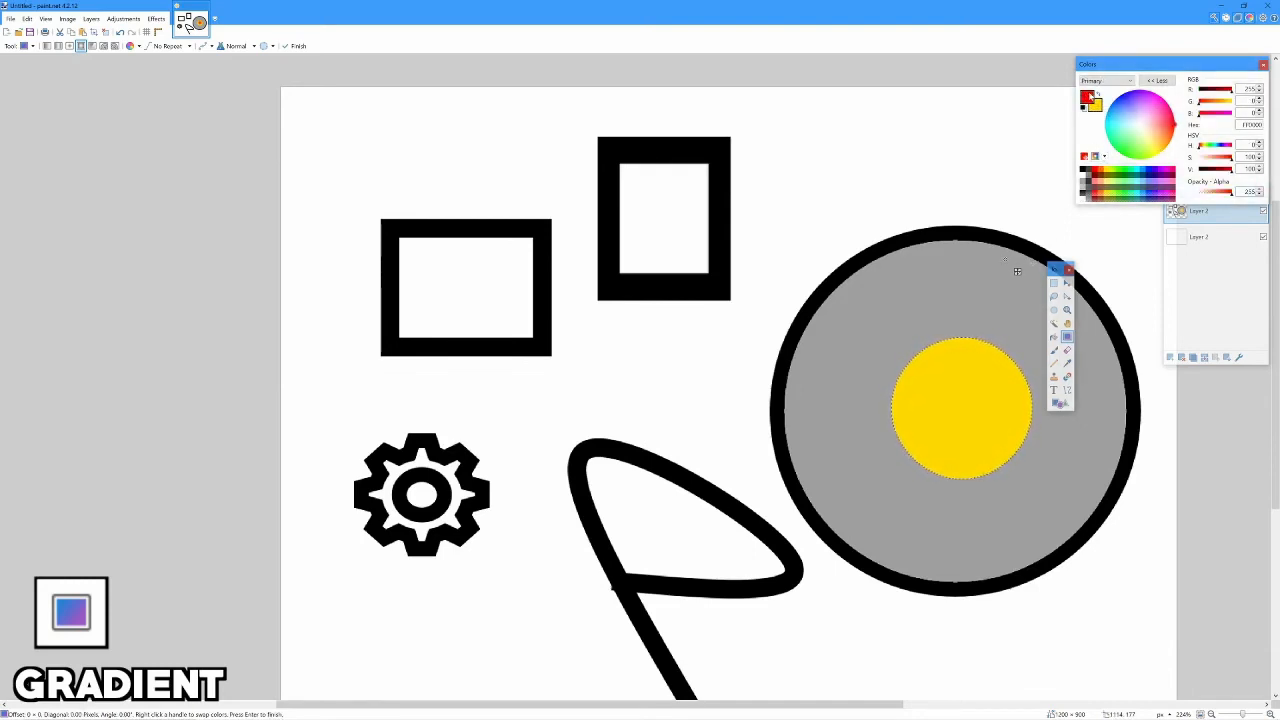
left_click(1159, 148)
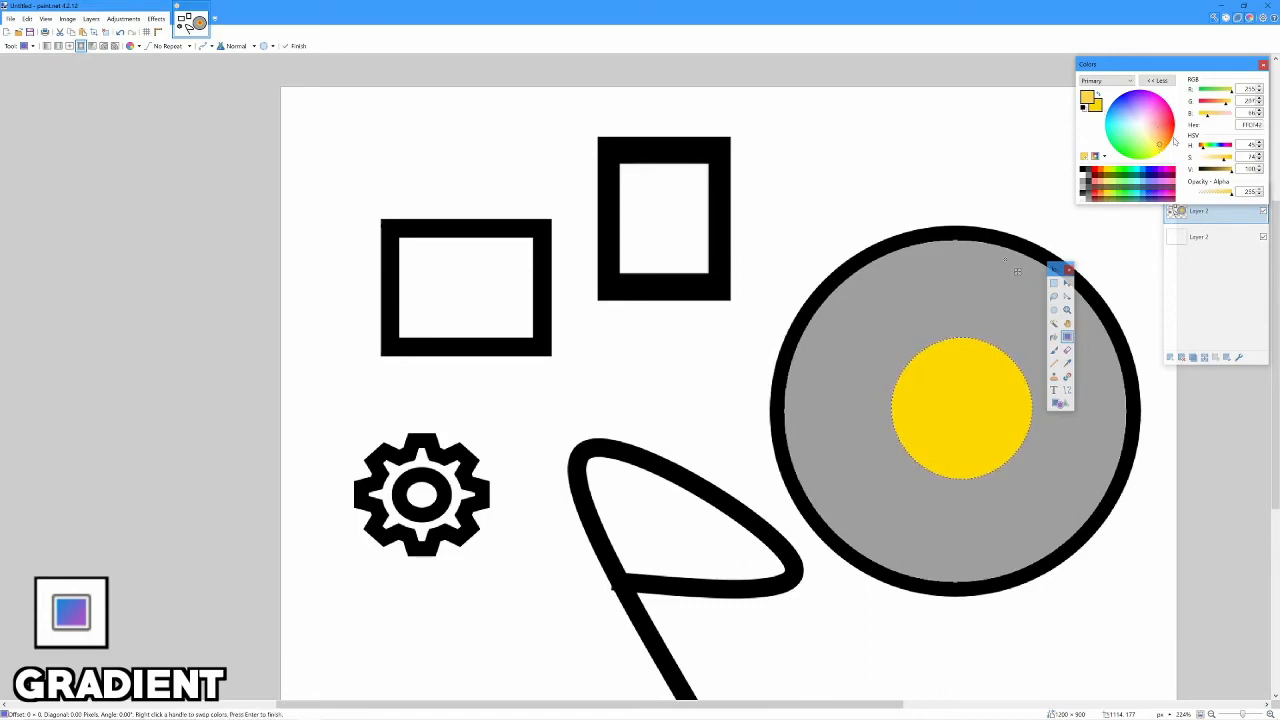
left_click(1165, 143)
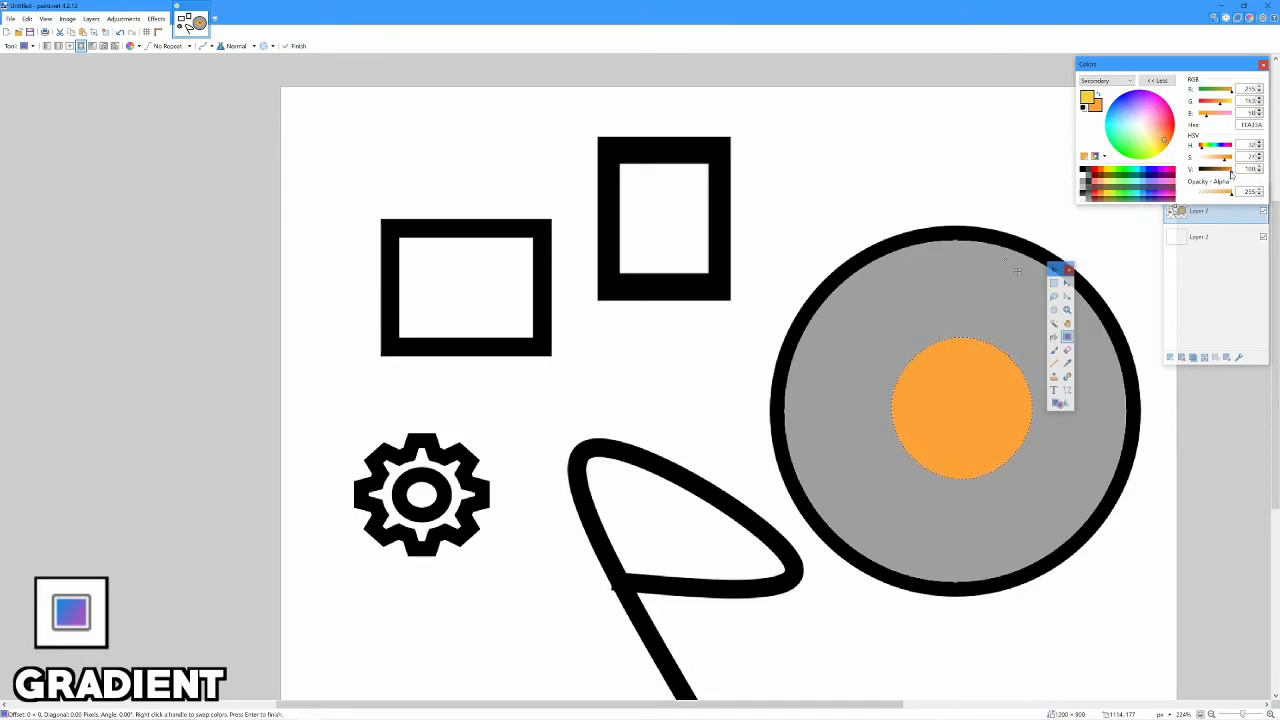
left_click(1231, 172)
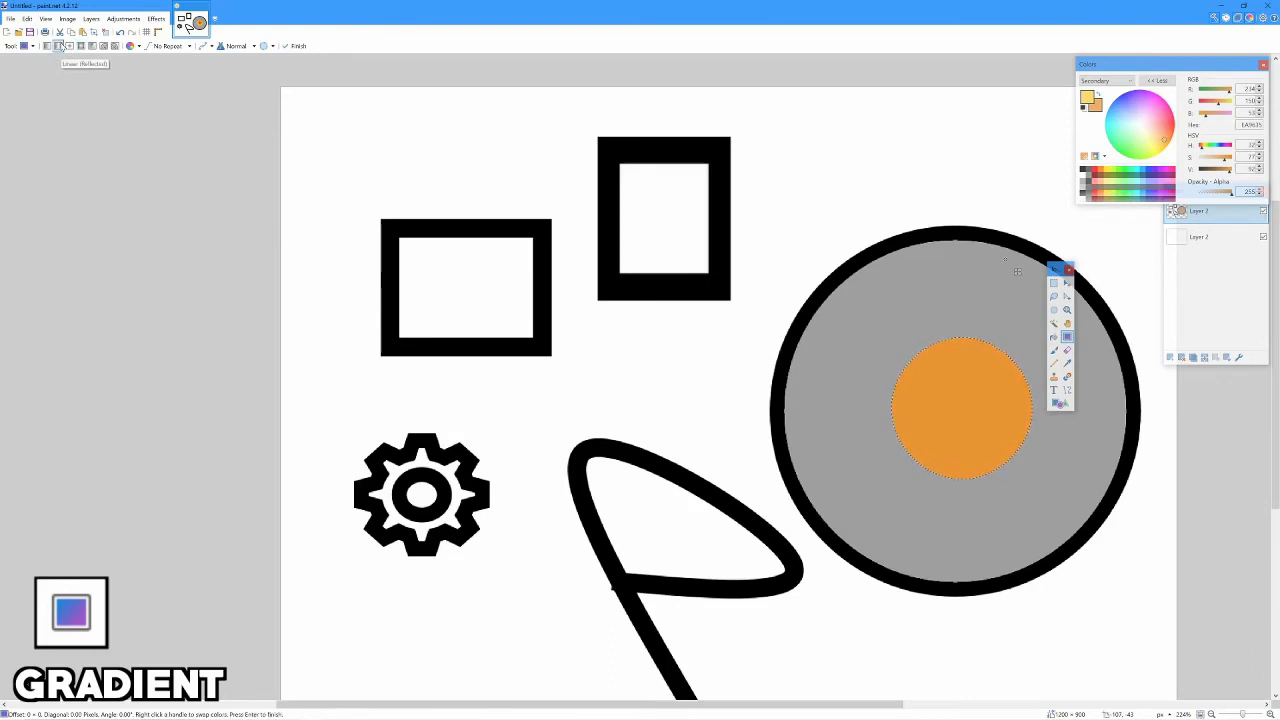
Apply a Linear (Reflected) yellow-to-orange gradient about 83 pixels long, from the inner circle's centre towards its lower edge, and inspect it
left_click(59, 46)
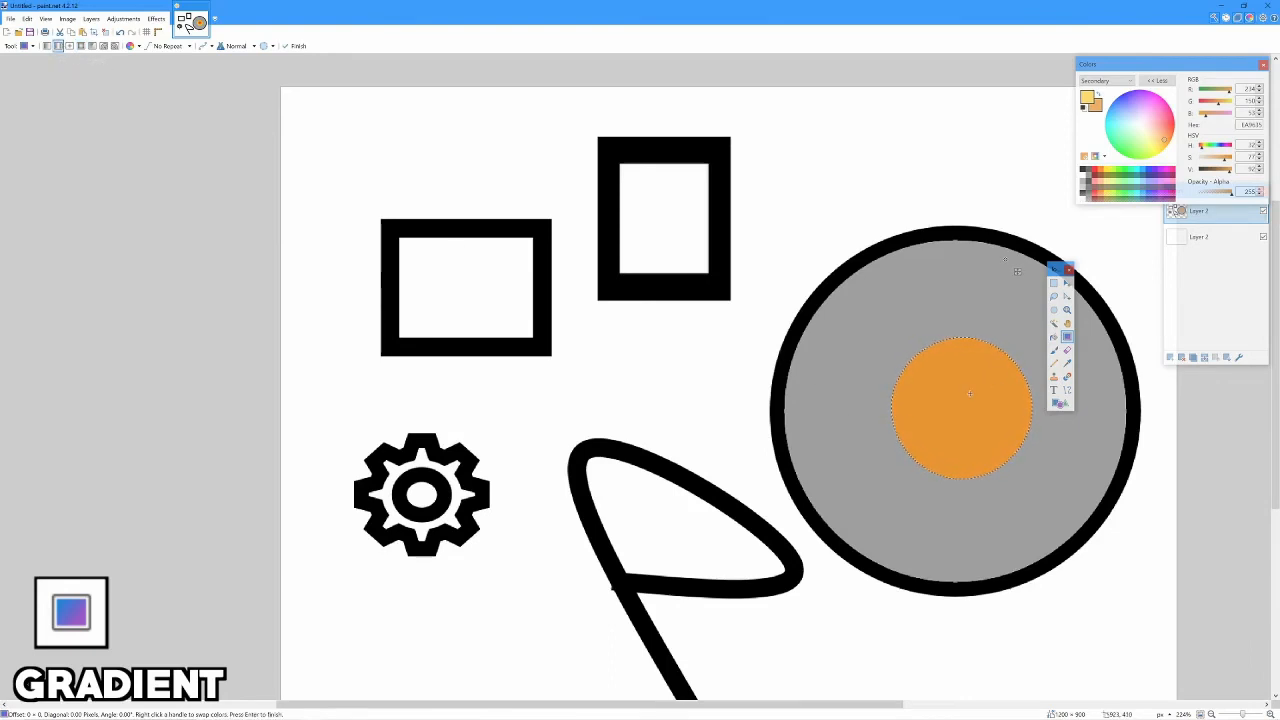
left_click_drag(964, 405, 966, 426)
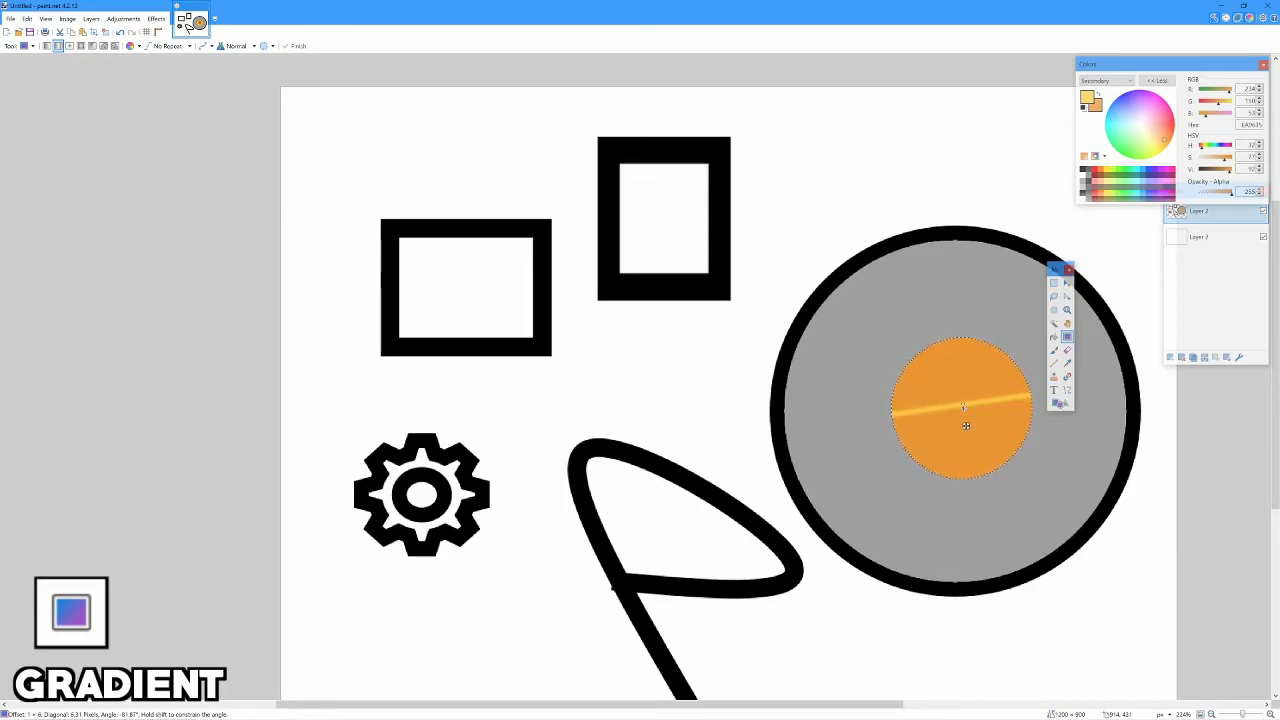
left_click_drag(966, 426, 985, 480)
scroll(985, 430, "down", 3)
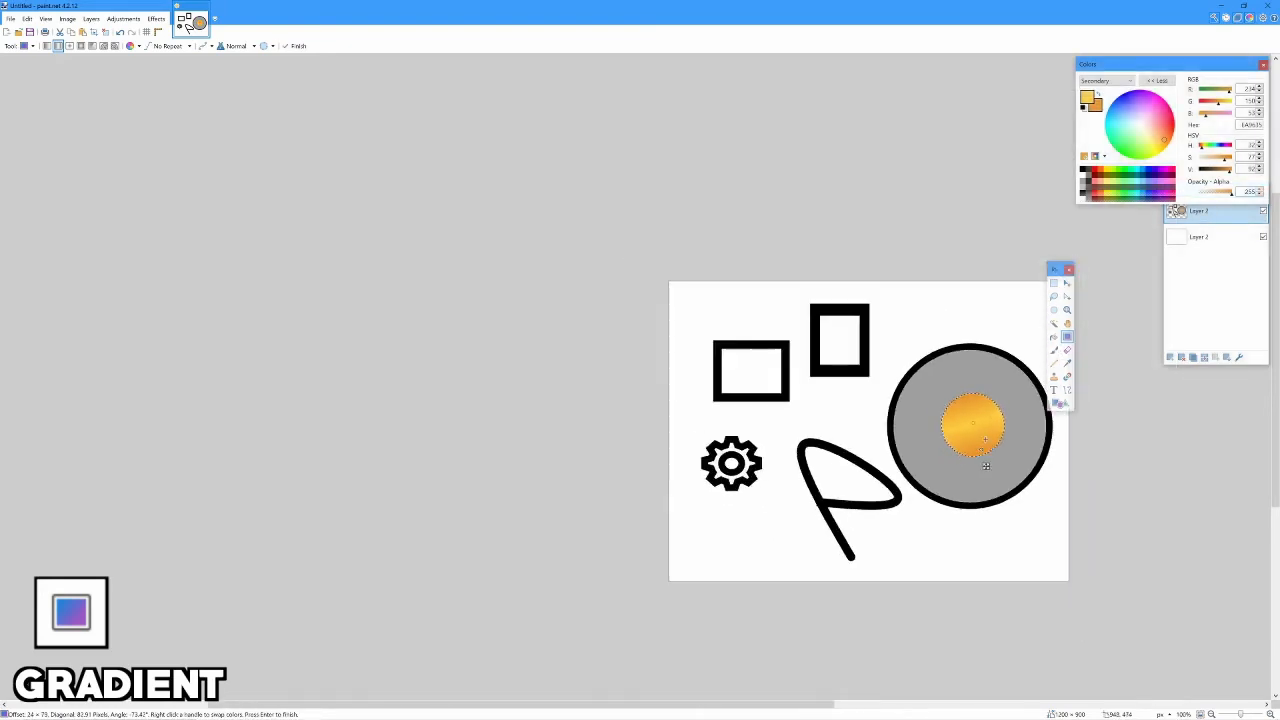
scroll(985, 428, "up", 4)
scroll(985, 428, "down", 3)
scroll(985, 428, "up", 3)
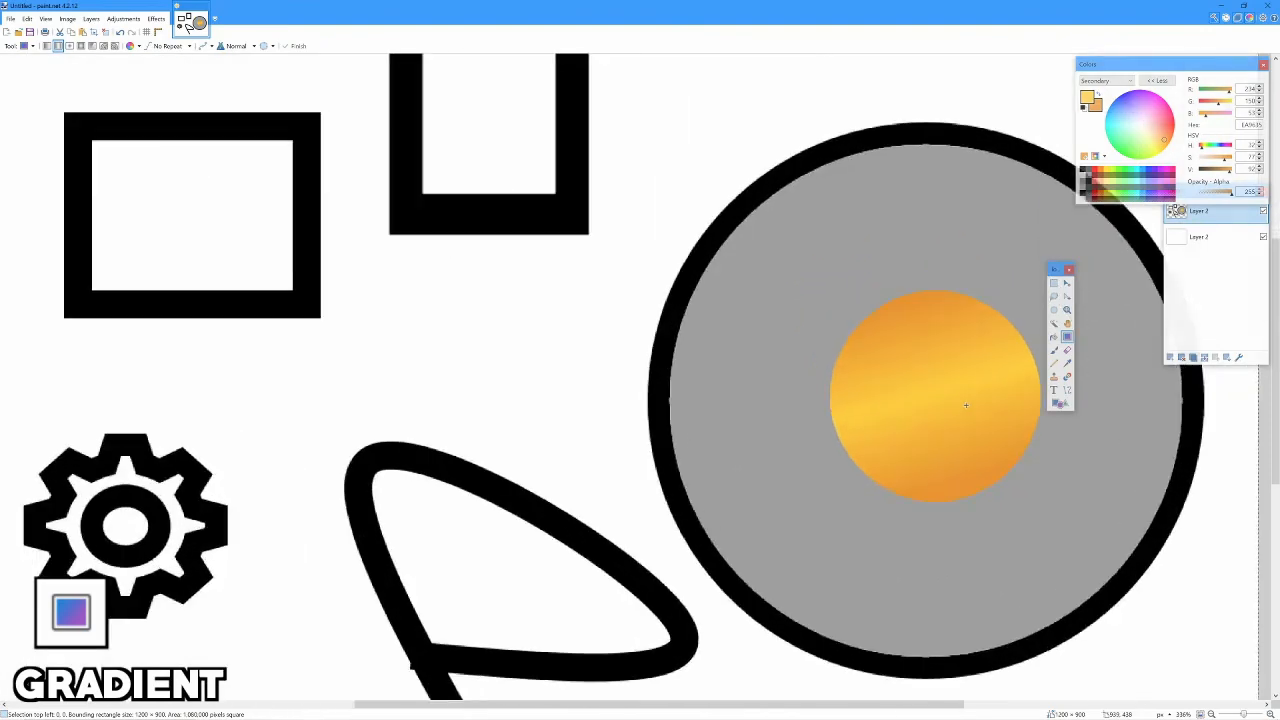
scroll(950, 390, "down", 3)
scroll(950, 390, "down", 2)
scroll(950, 395, "up", 3)
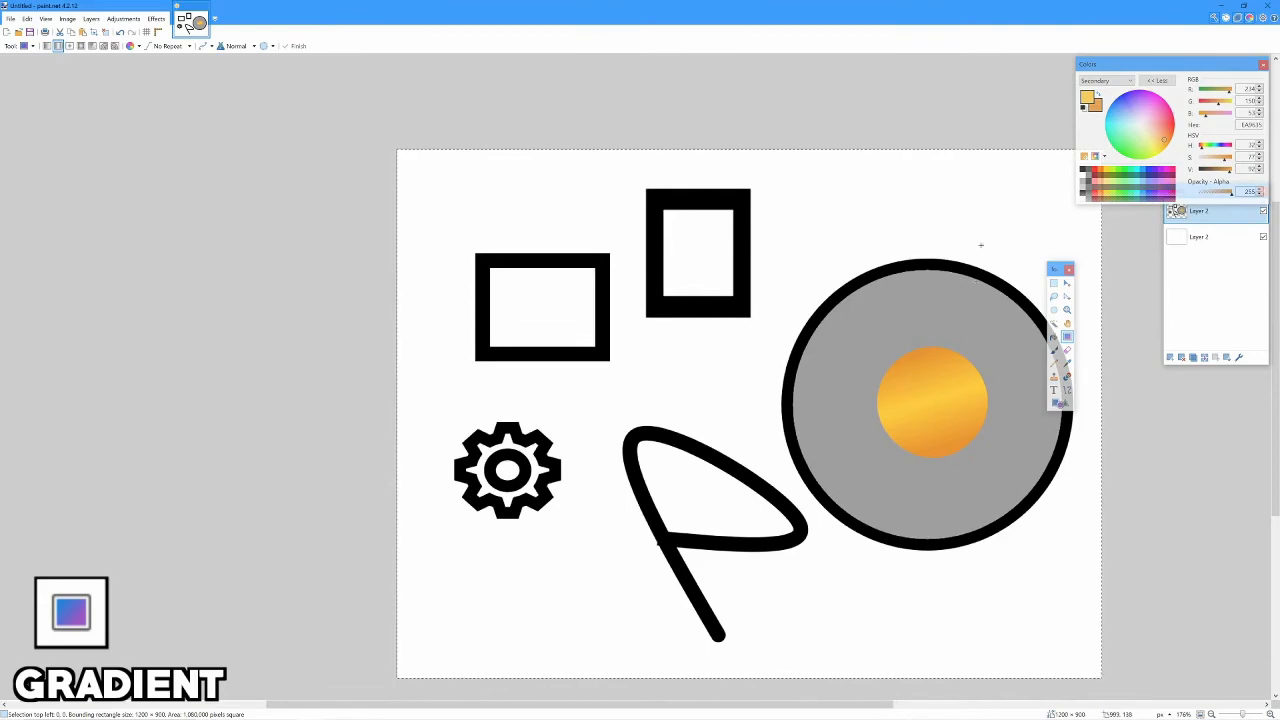
scroll(944, 390, "up", 3)
scroll(944, 390, "down", 1)
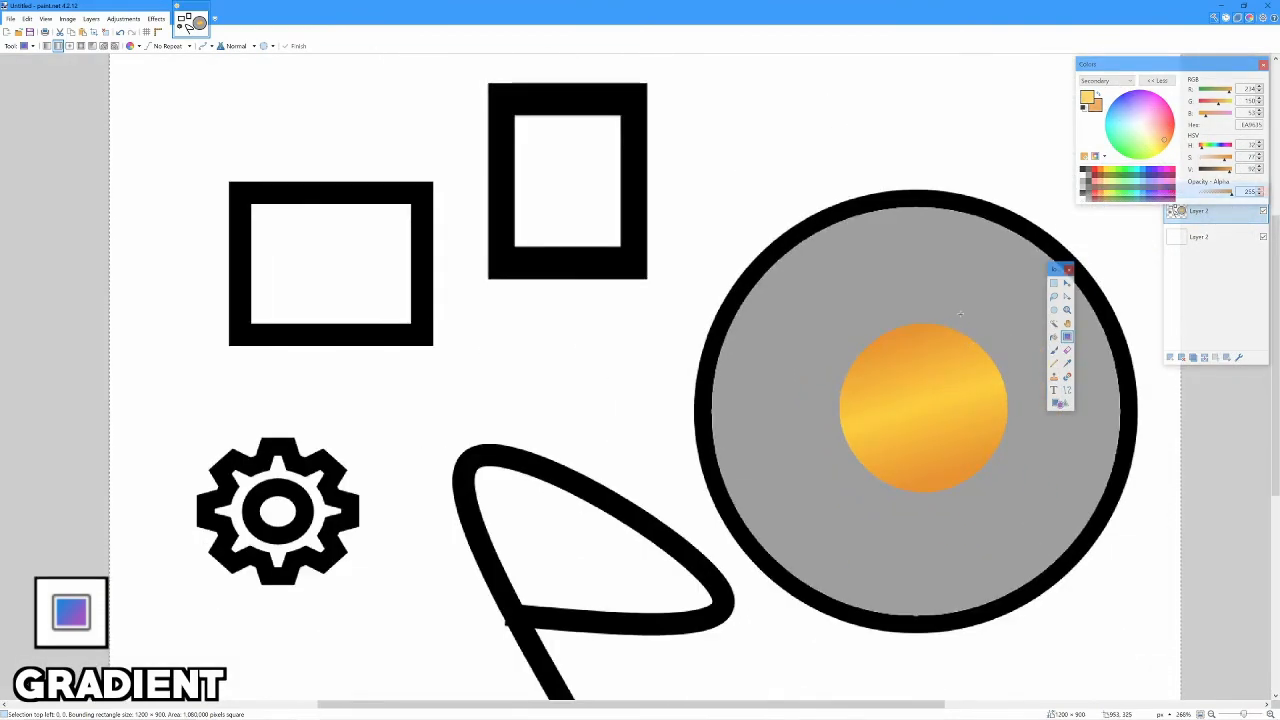
scroll(961, 349, "down", 4)
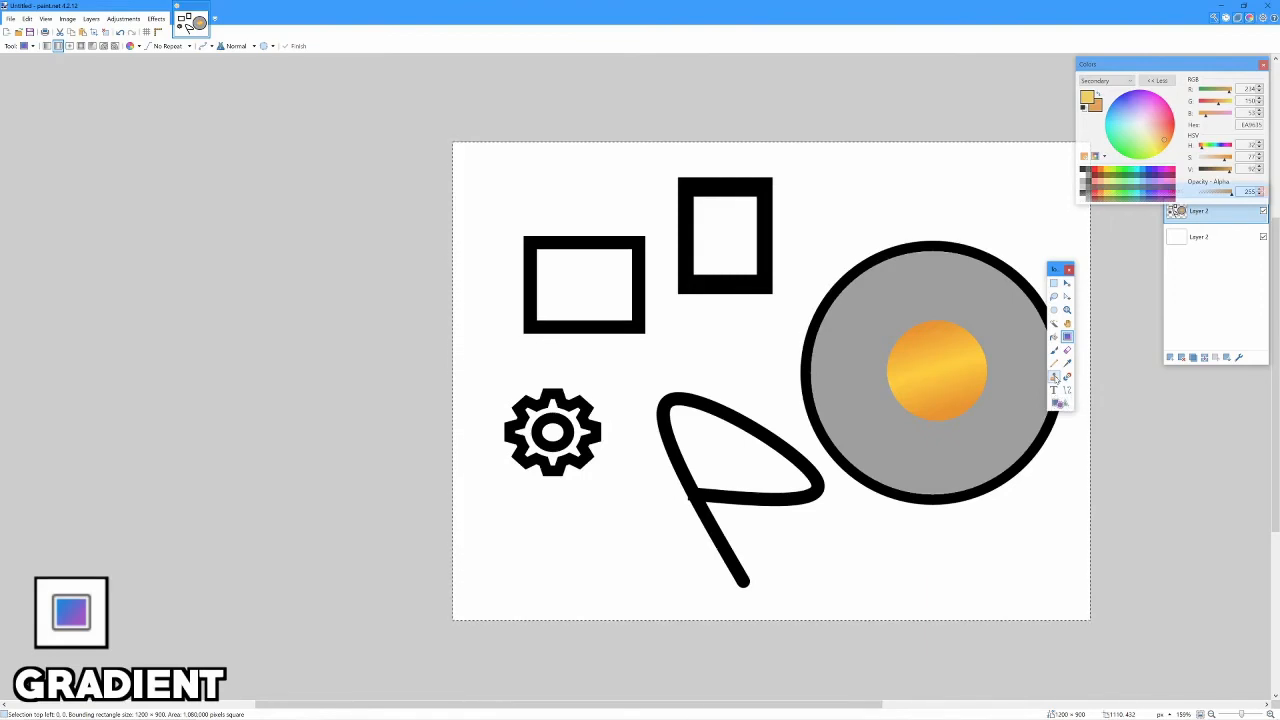
With the Clone Stamp, anchor on the inner orange circle's left edge and stamp single copies beside the large circle and the gear
left_click(1054, 378)
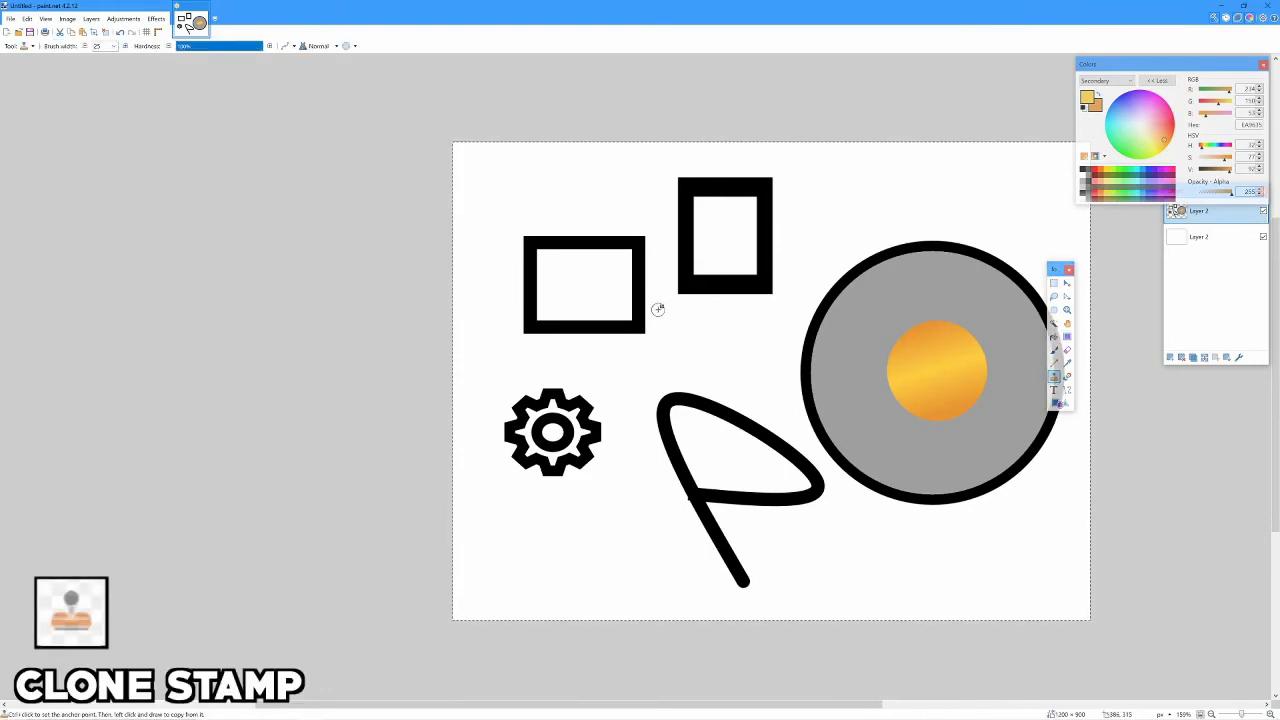
left_click(688, 323)
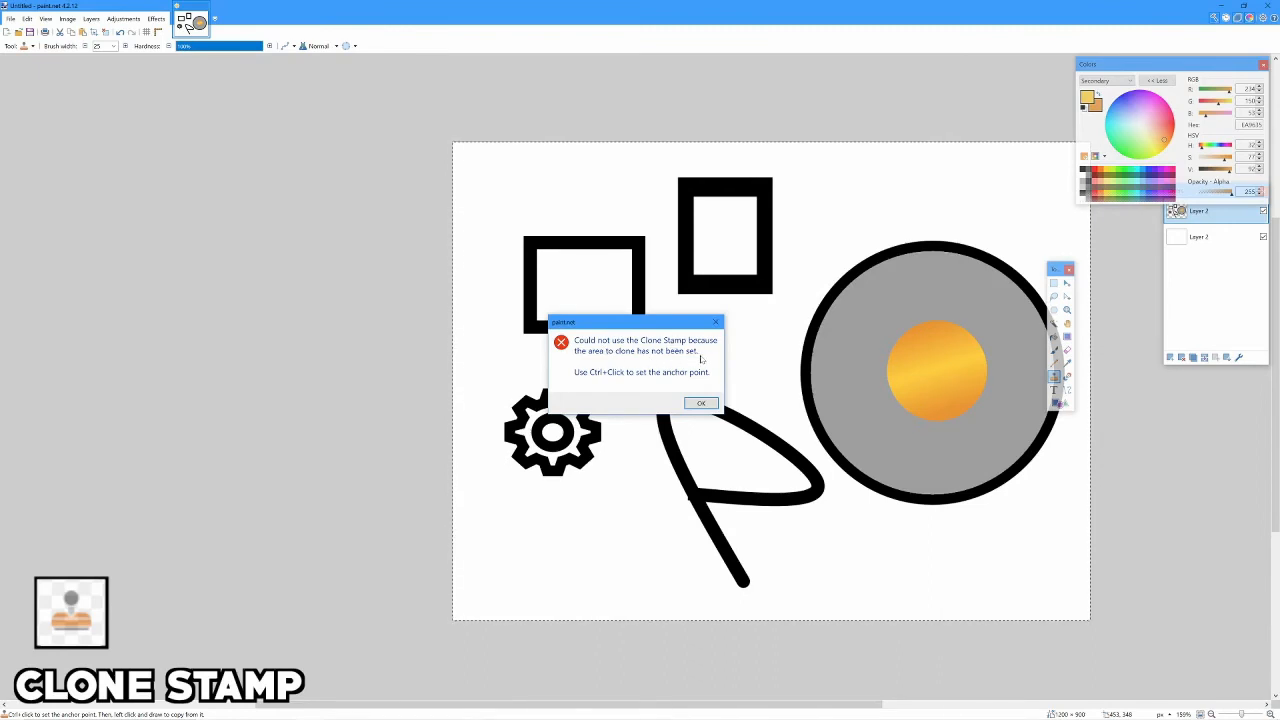
left_click(703, 403)
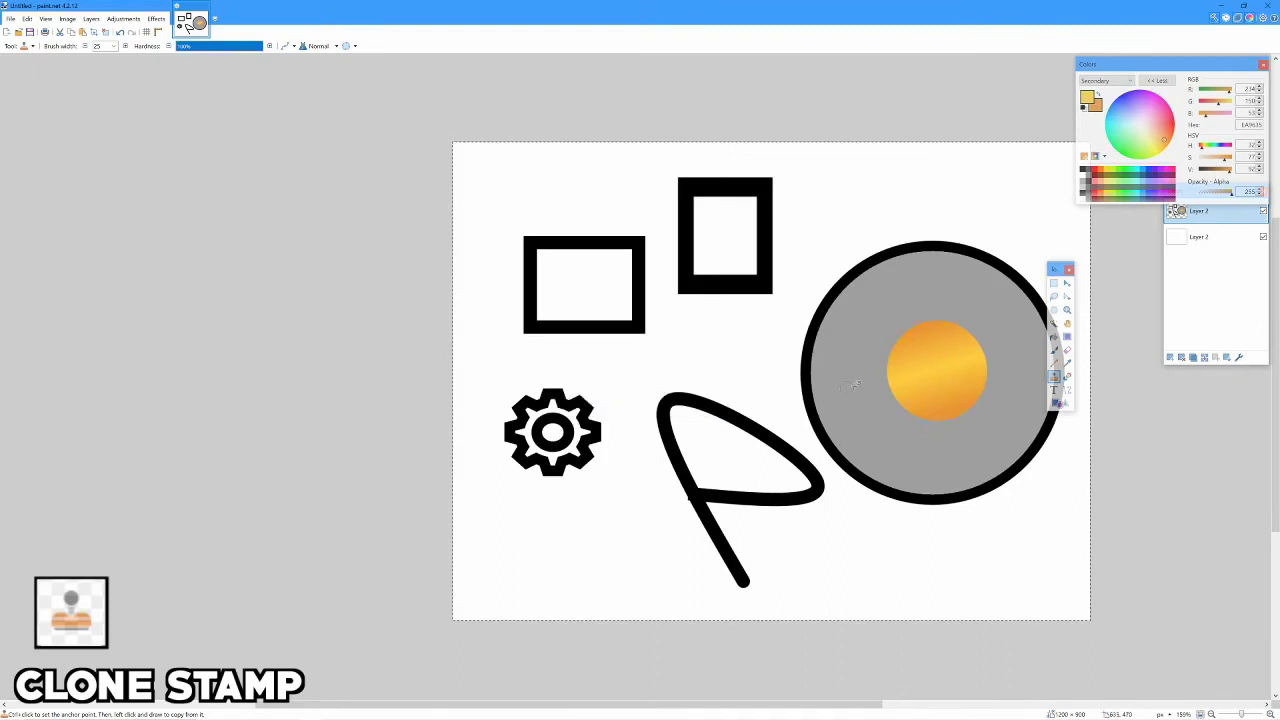
left_click(897, 372, "ctrl")
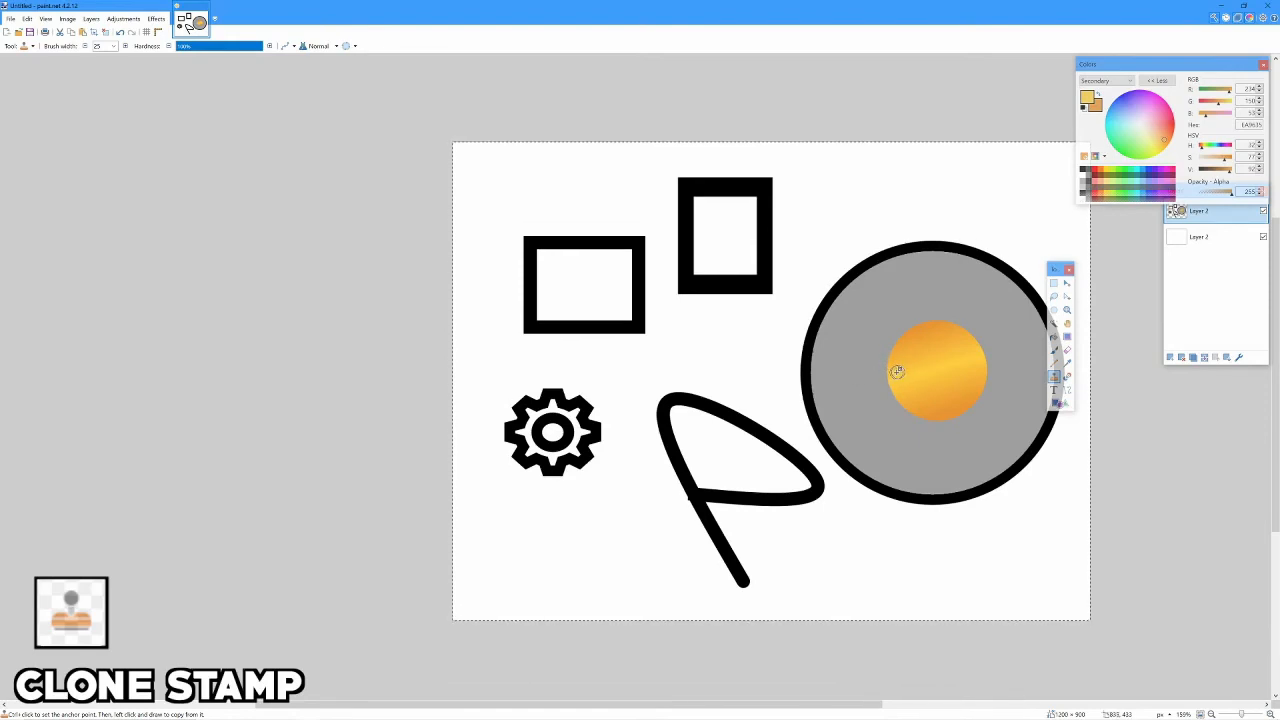
left_click(775, 357)
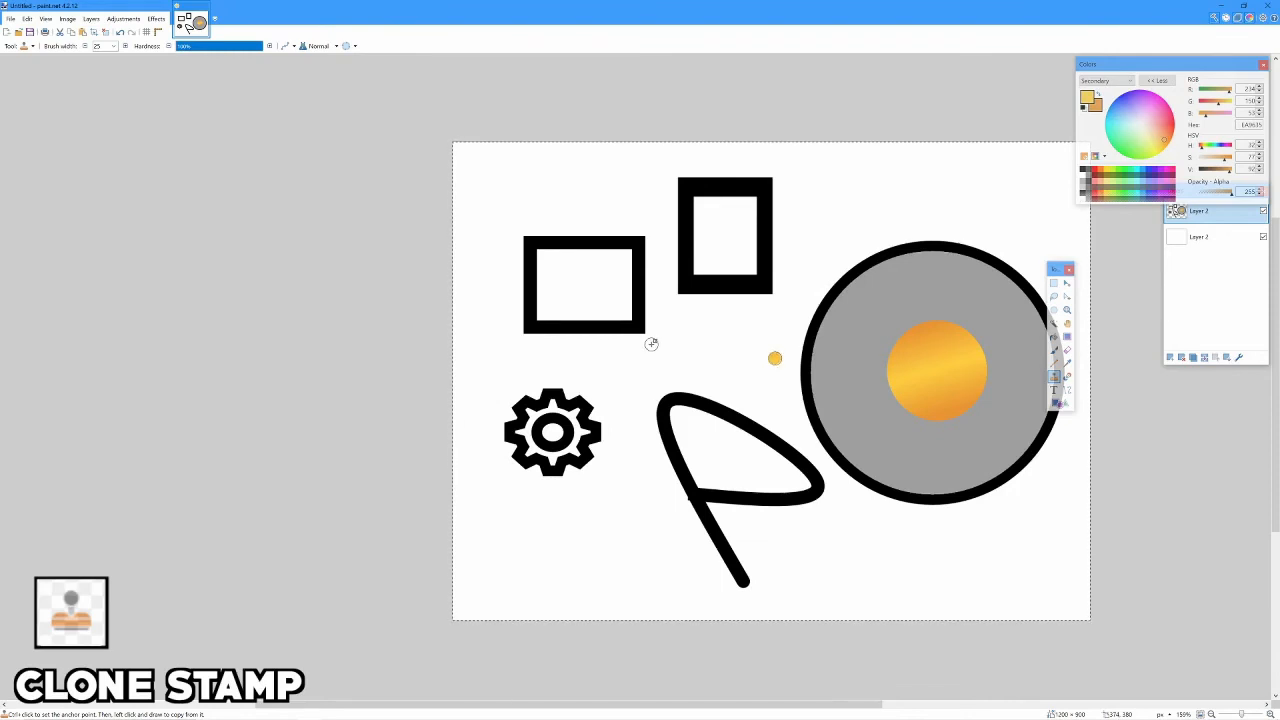
left_click(627, 413)
left_click_drag(627, 413, 631, 415)
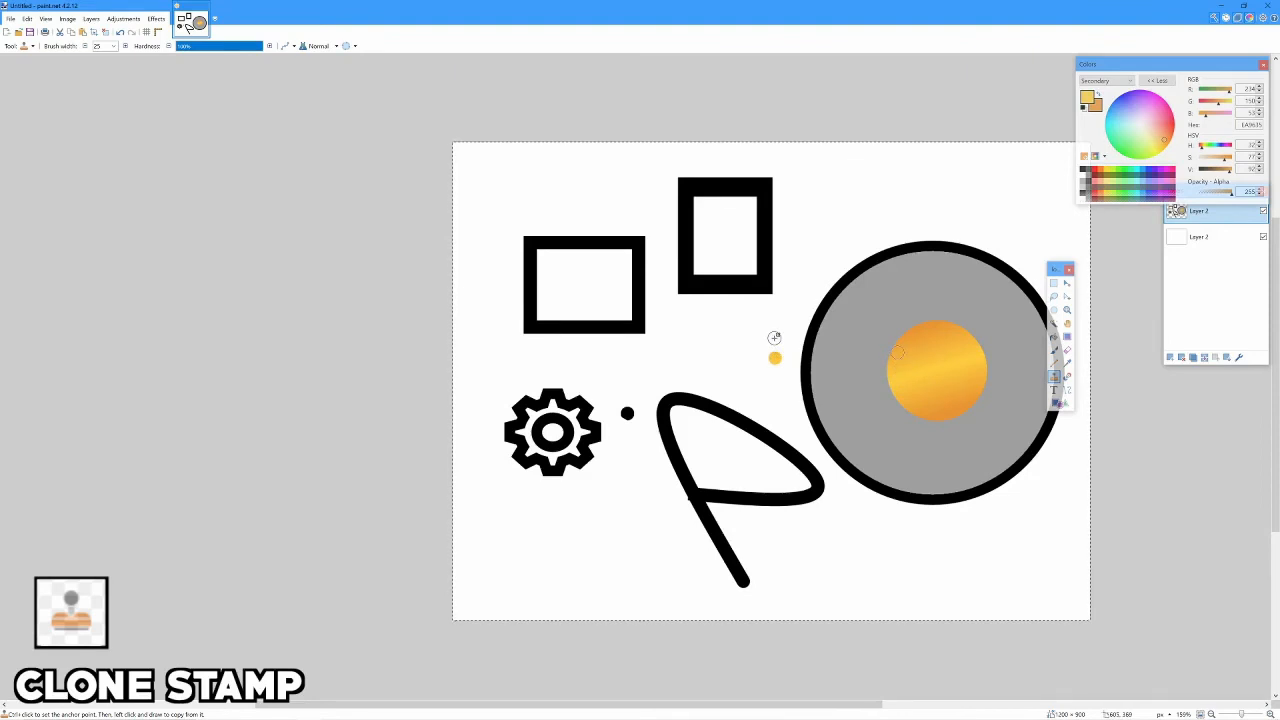
Clone more dabs and a continuous patch of the orange circle and its grey surround onto the blank area beside the large circle
left_click(774, 338)
left_click(787, 317)
left_click(797, 291)
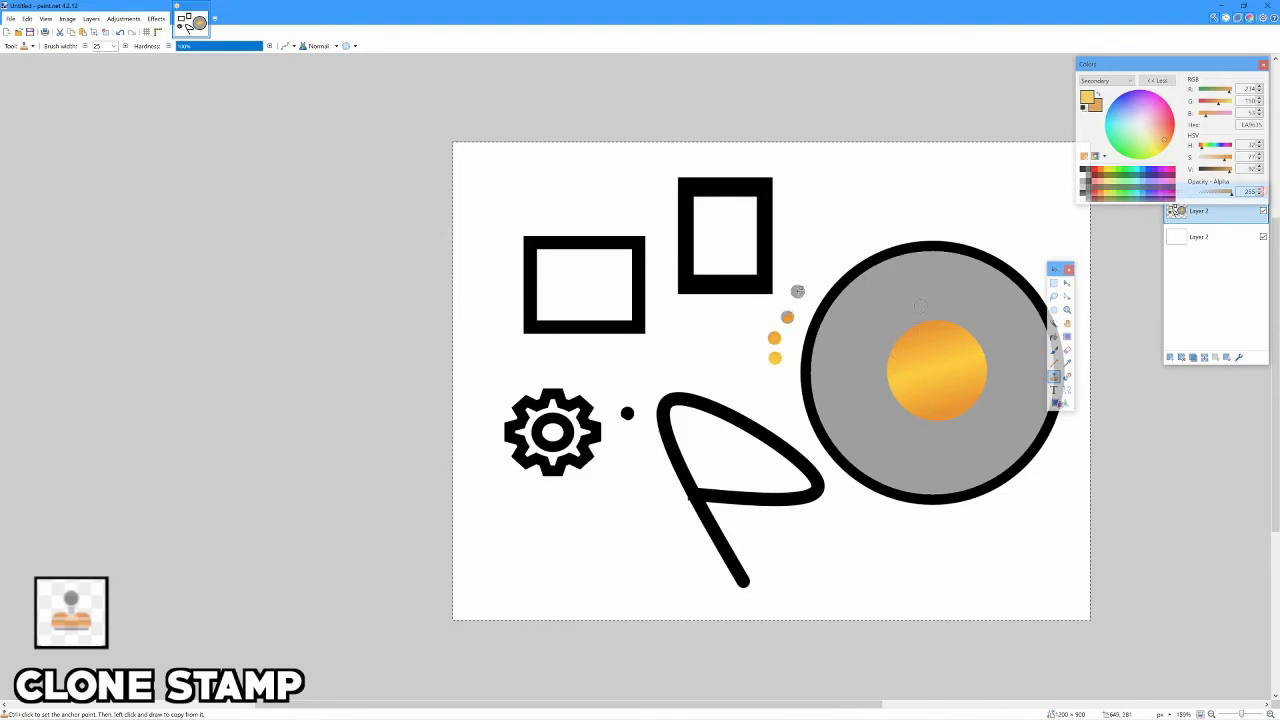
left_click(816, 256)
left_click(757, 362)
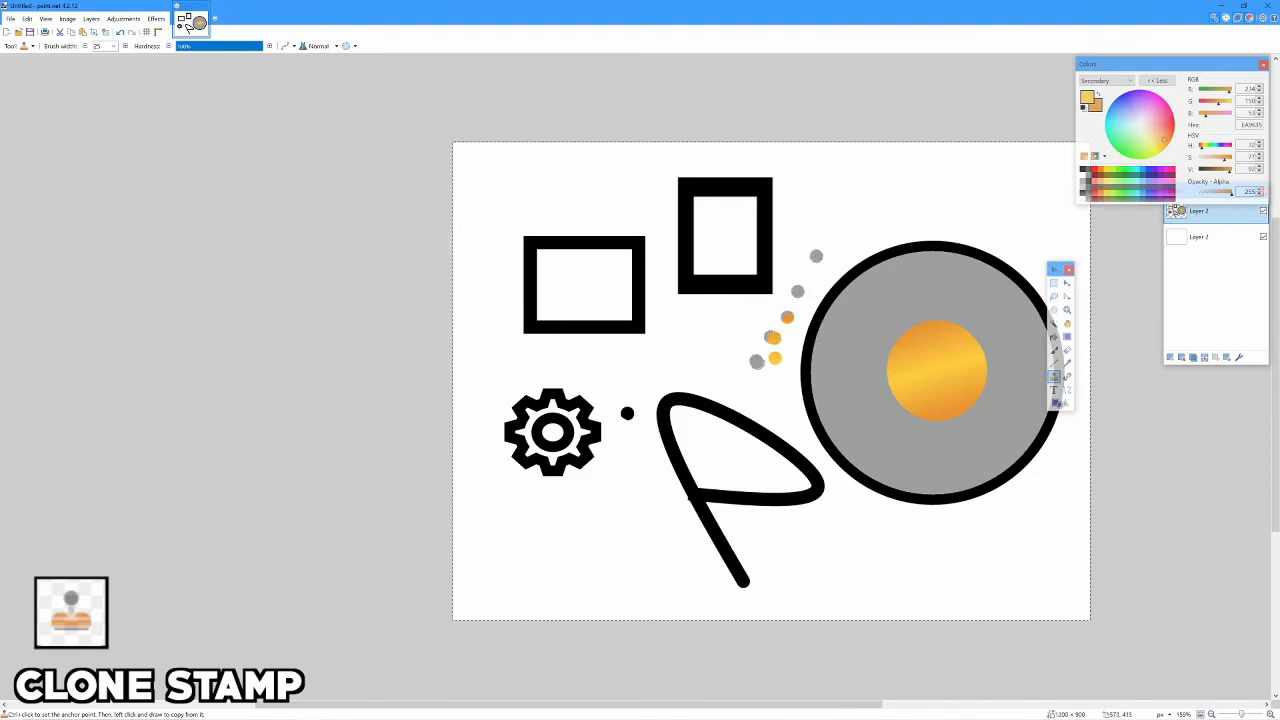
left_click(769, 368)
left_click(761, 342)
mouse_move(773, 345)
left_mouse_down()
mouse_move(771, 369)
mouse_move(792, 295)
mouse_move(805, 312)
mouse_move(822, 308)
left_mouse_up()
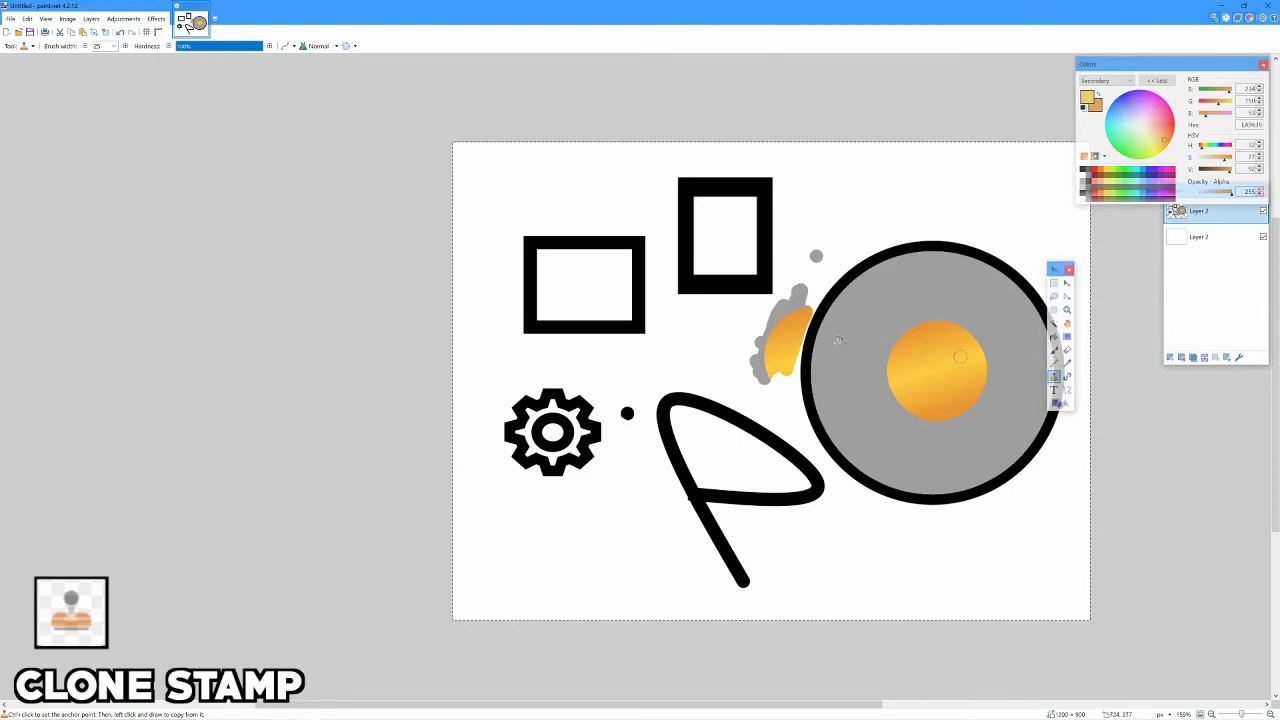
Reduce the Recolor brush's hardness to about a third and recolor parts of the orange circle and the cloned patch yellow
left_click(1067, 375)
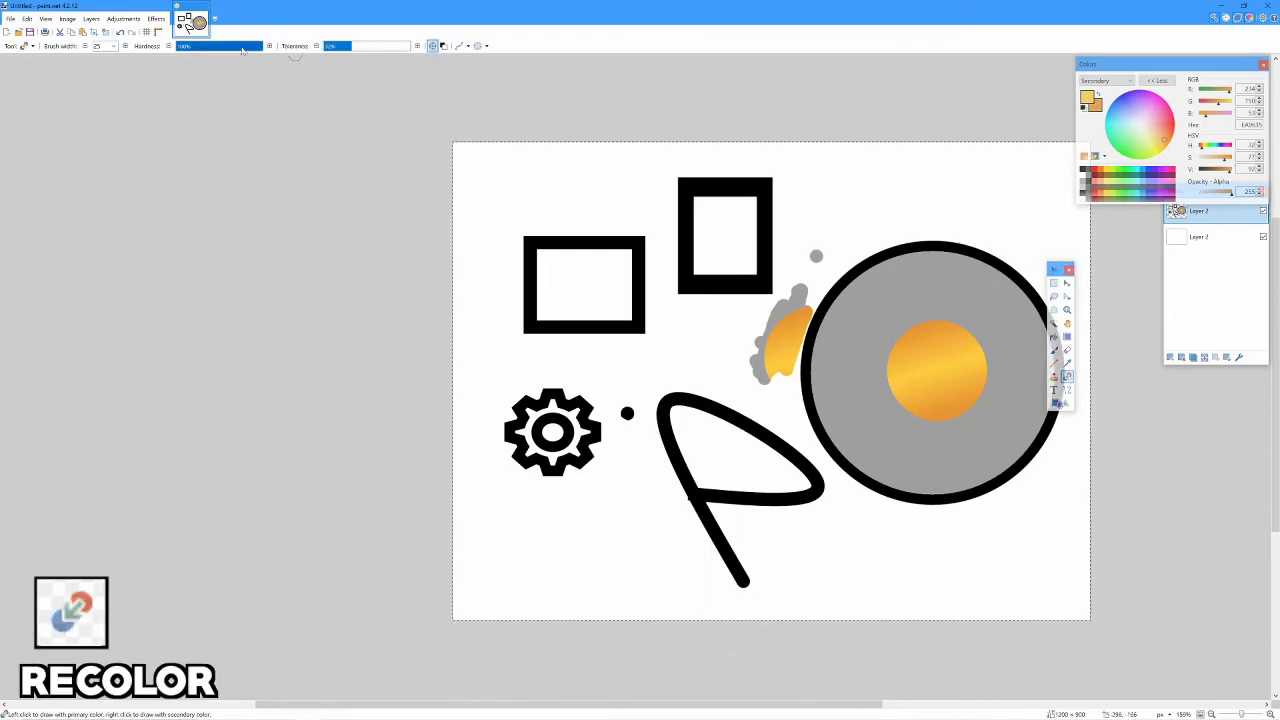
left_click_drag(241, 47, 205, 48)
mouse_move(900, 362)
left_mouse_down()
mouse_move(915, 366)
mouse_move(928, 347)
mouse_move(980, 353)
left_mouse_up()
mouse_move(790, 350)
left_mouse_down()
mouse_move(760, 336)
mouse_move(778, 314)
mouse_move(785, 340)
mouse_move(801, 300)
left_mouse_up()
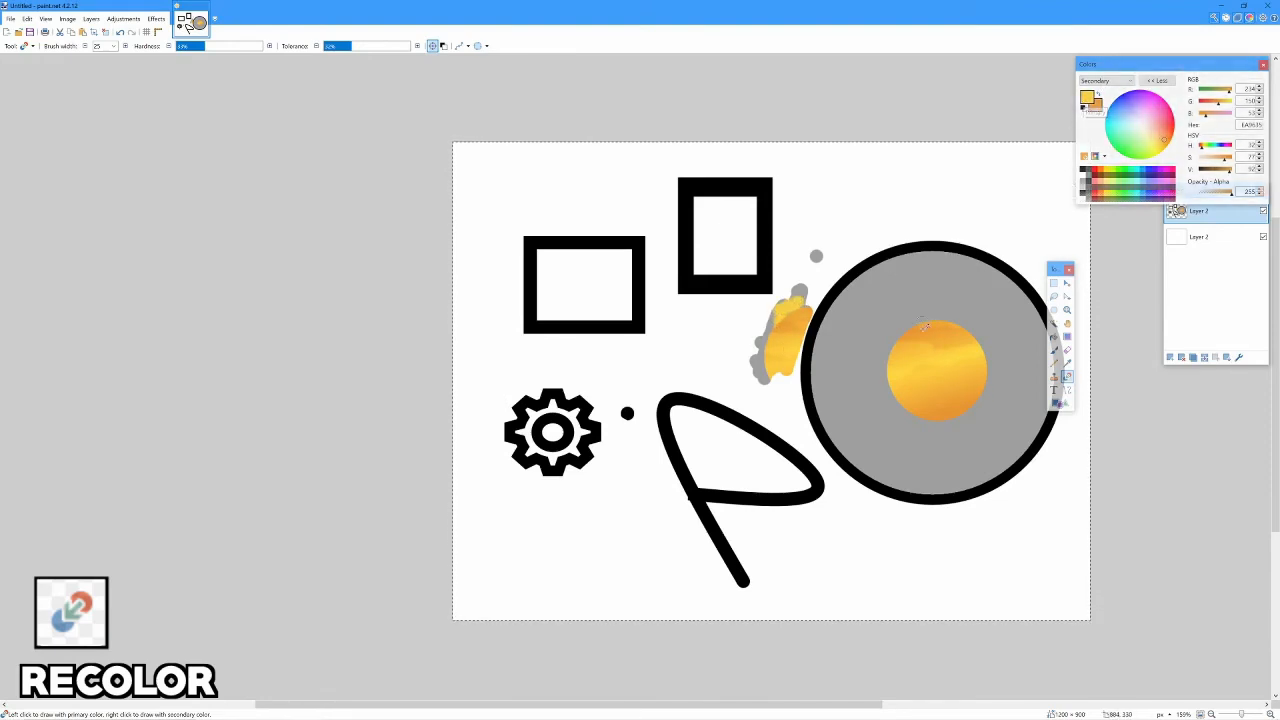
Recolor parts of the grey disc, the large circle's black outline and the two rectangle frames with yellow strokes
mouse_move(845, 325)
left_mouse_down()
mouse_move(862, 361)
mouse_move(882, 318)
mouse_move(895, 371)
mouse_move(915, 358)
mouse_move(907, 416)
mouse_move(943, 387)
mouse_move(932, 413)
mouse_move(950, 428)
mouse_move(934, 435)
mouse_move(957, 430)
mouse_move(1002, 378)
mouse_move(984, 321)
mouse_move(947, 303)
mouse_move(860, 338)
mouse_move(824, 318)
mouse_move(867, 303)
mouse_move(842, 298)
mouse_move(905, 287)
left_mouse_up()
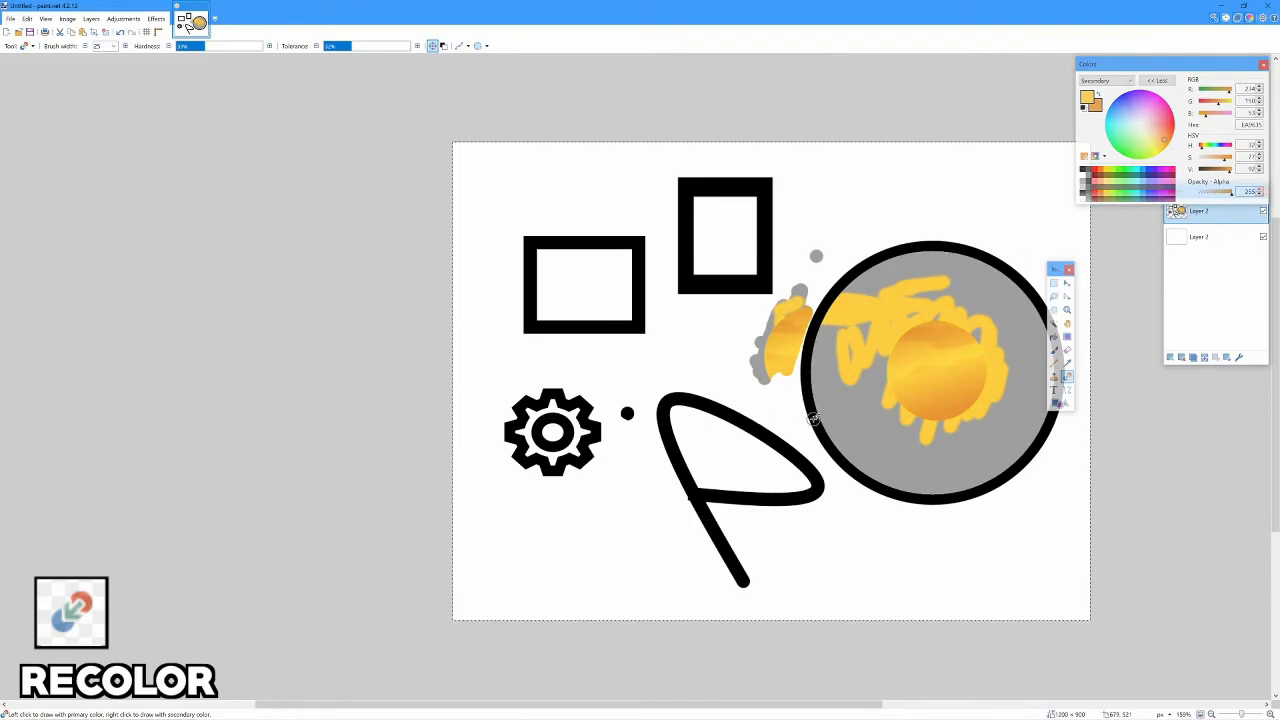
mouse_move(808, 410)
left_mouse_down()
mouse_move(806, 322)
mouse_move(850, 276)
mouse_move(914, 252)
mouse_move(868, 245)
left_mouse_up()
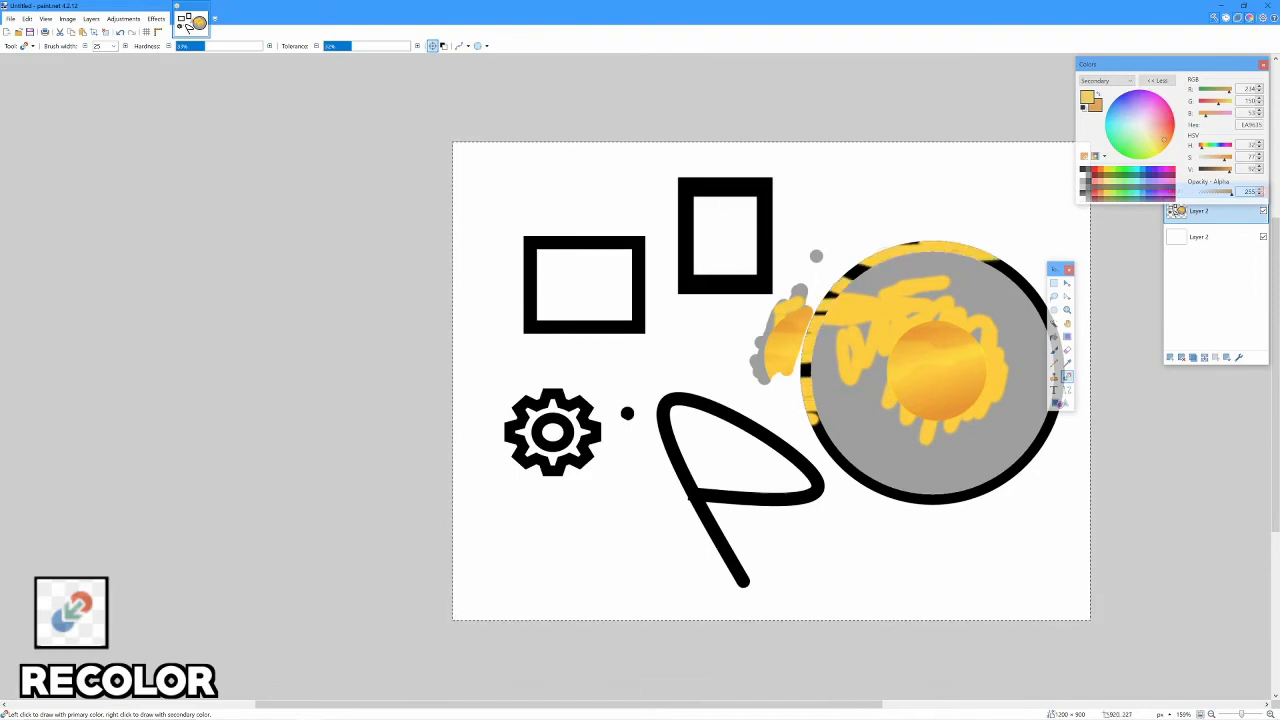
mouse_move(766, 258)
left_mouse_down()
mouse_move(764, 280)
mouse_move(530, 300)
mouse_move(612, 310)
left_mouse_up()
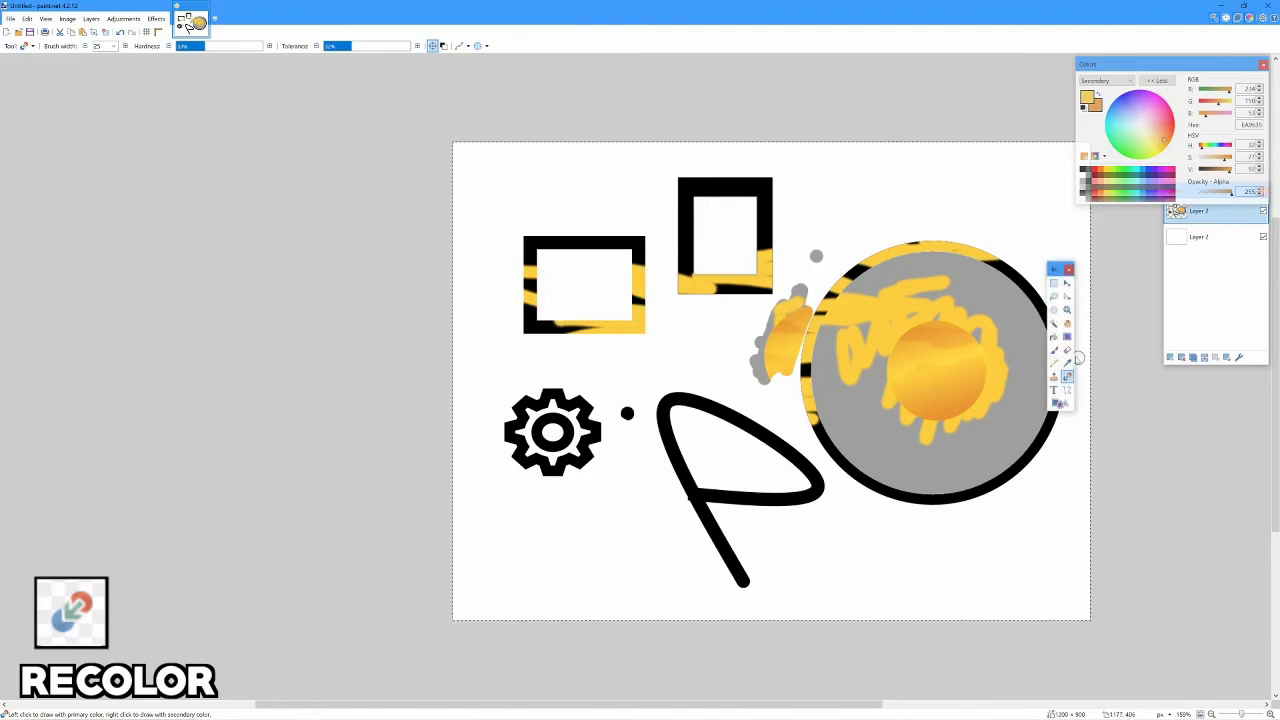
Apply more Recolor strokes to the upper part of the inner orange circle and inspect the recolored areas
left_click(1167, 283)
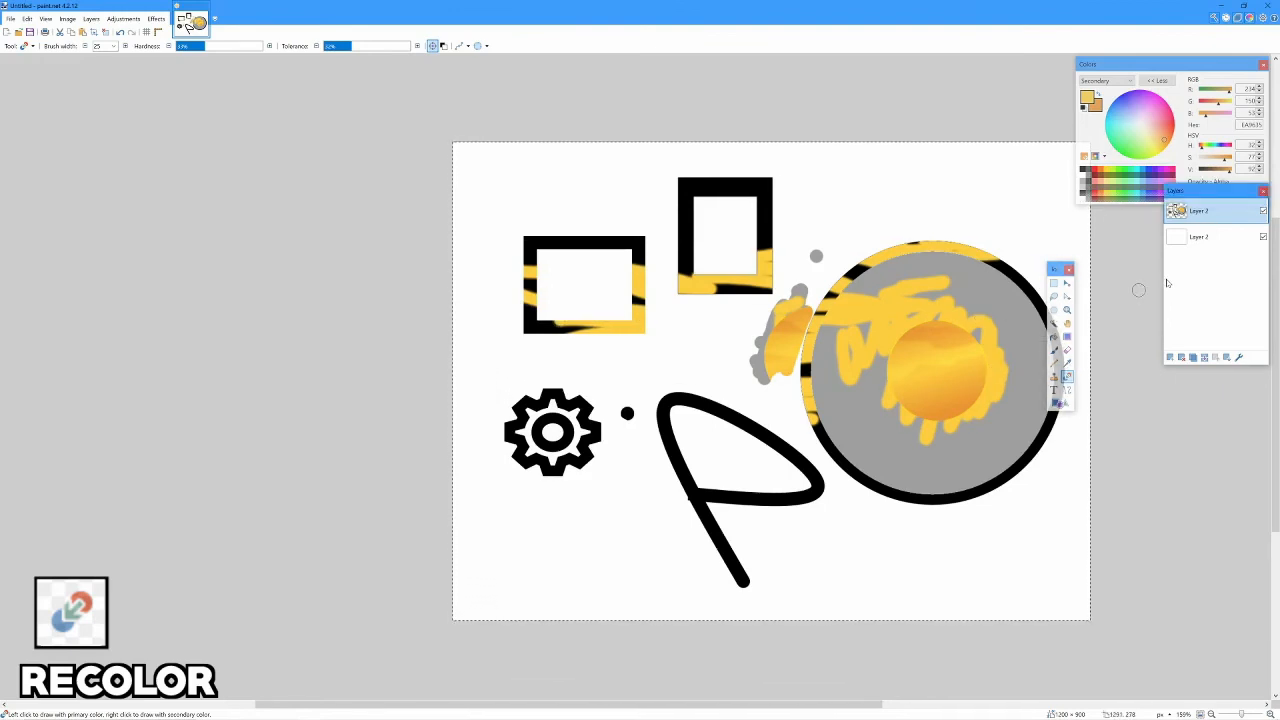
scroll(950, 291, "up", 4)
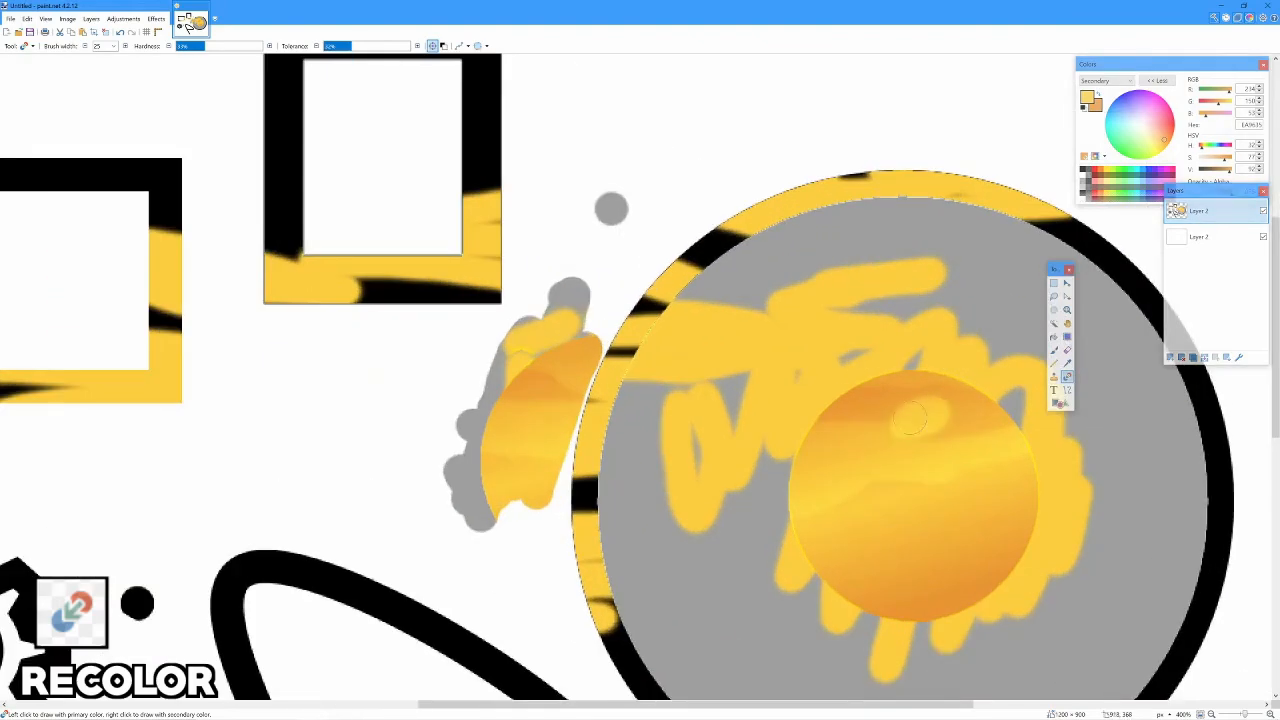
mouse_move(910, 421)
left_mouse_down()
mouse_move(823, 412)
mouse_move(963, 408)
left_mouse_up()
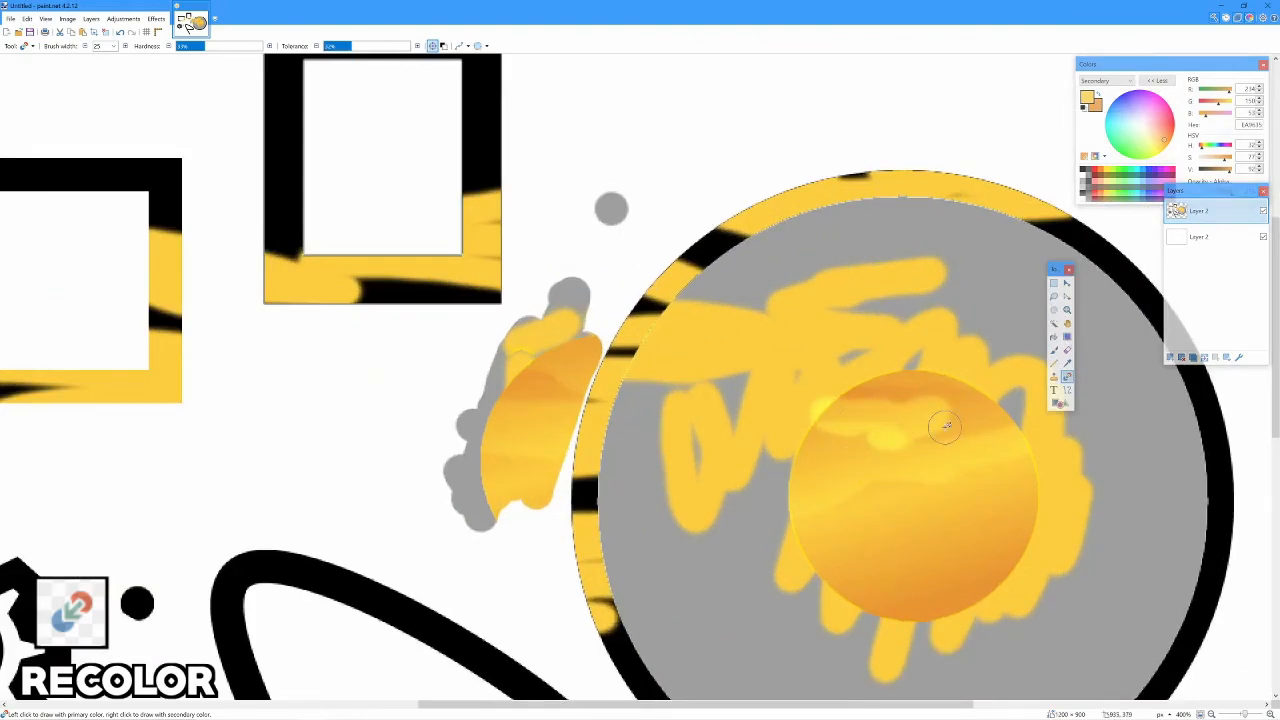
scroll(880, 451, "down", 2)
scroll(972, 463, "up", 2)
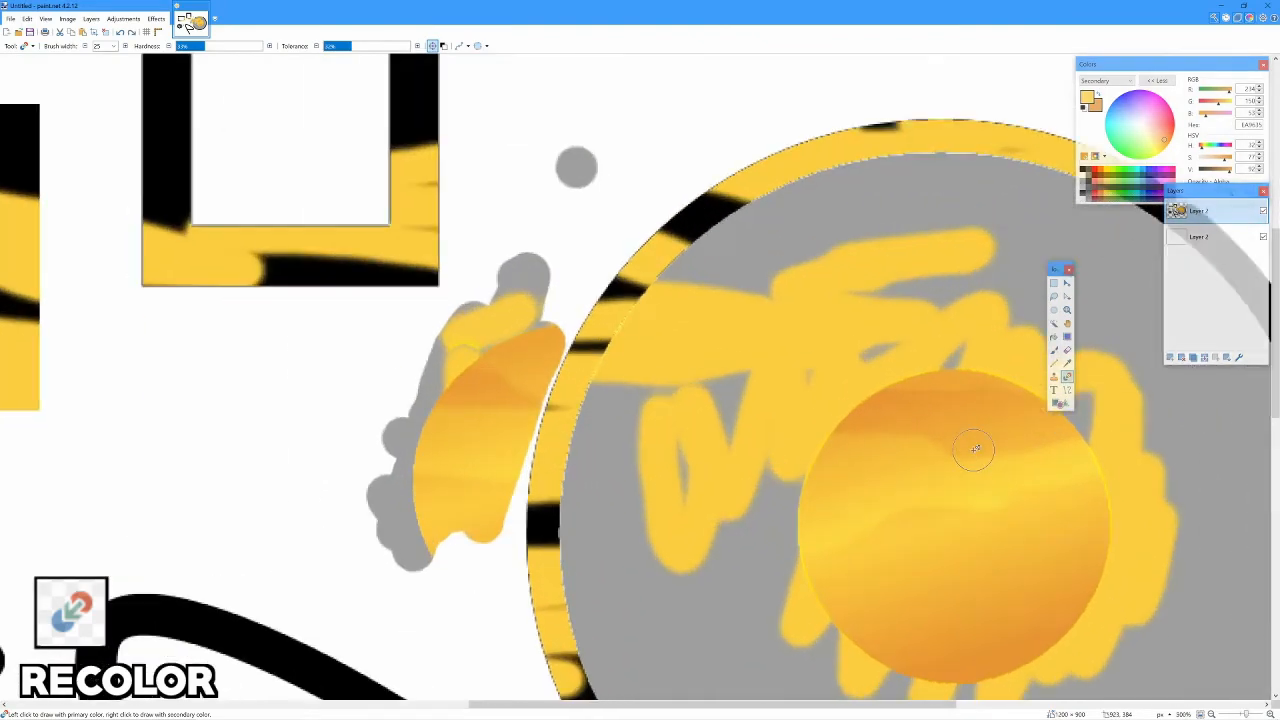
scroll(971, 443, "down", 5)
scroll(1037, 262, "up", 2)
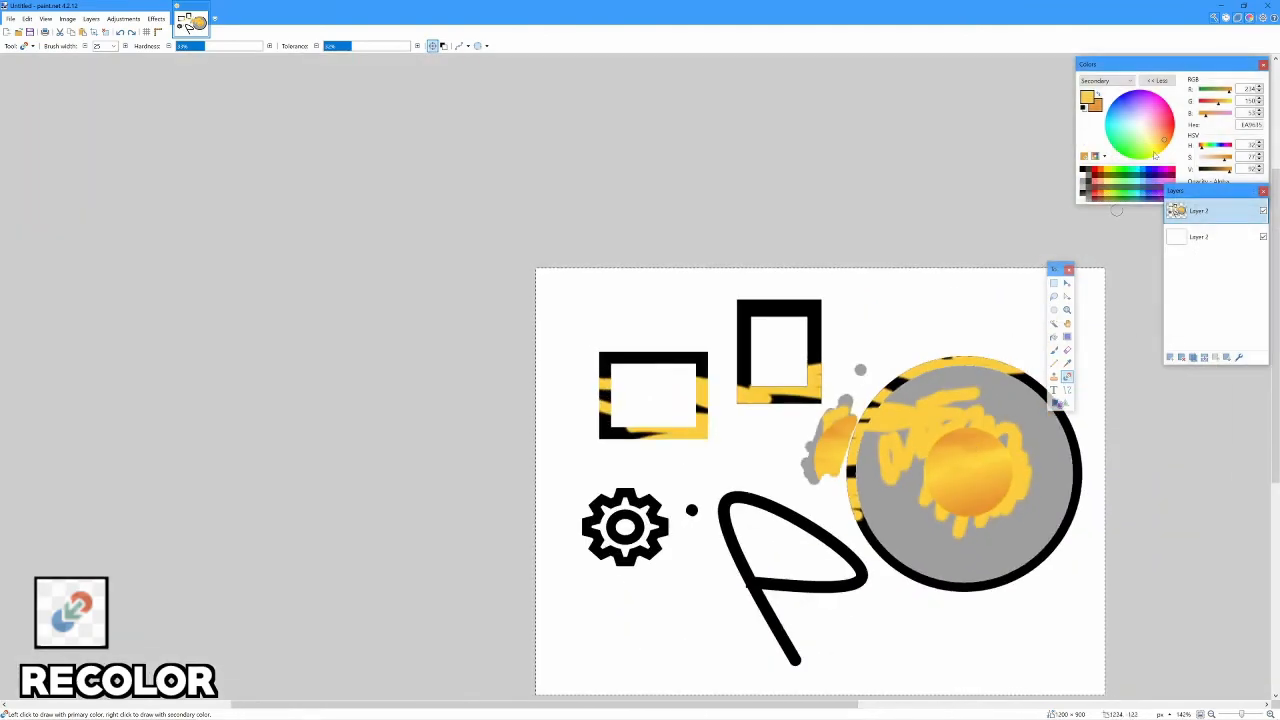
Activate the Text tool, set the secondary colour to black and swap it with the yellow primary colour
left_click(1054, 390)
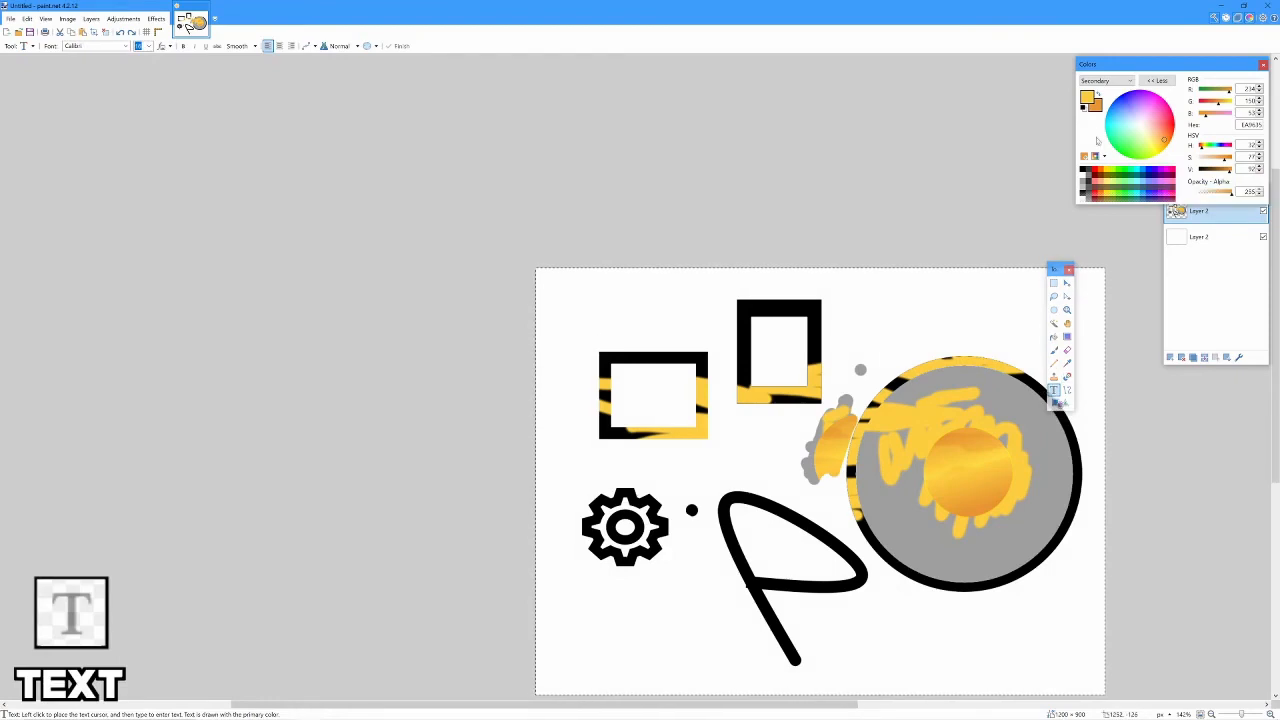
left_click(1083, 170)
left_click(1098, 94)
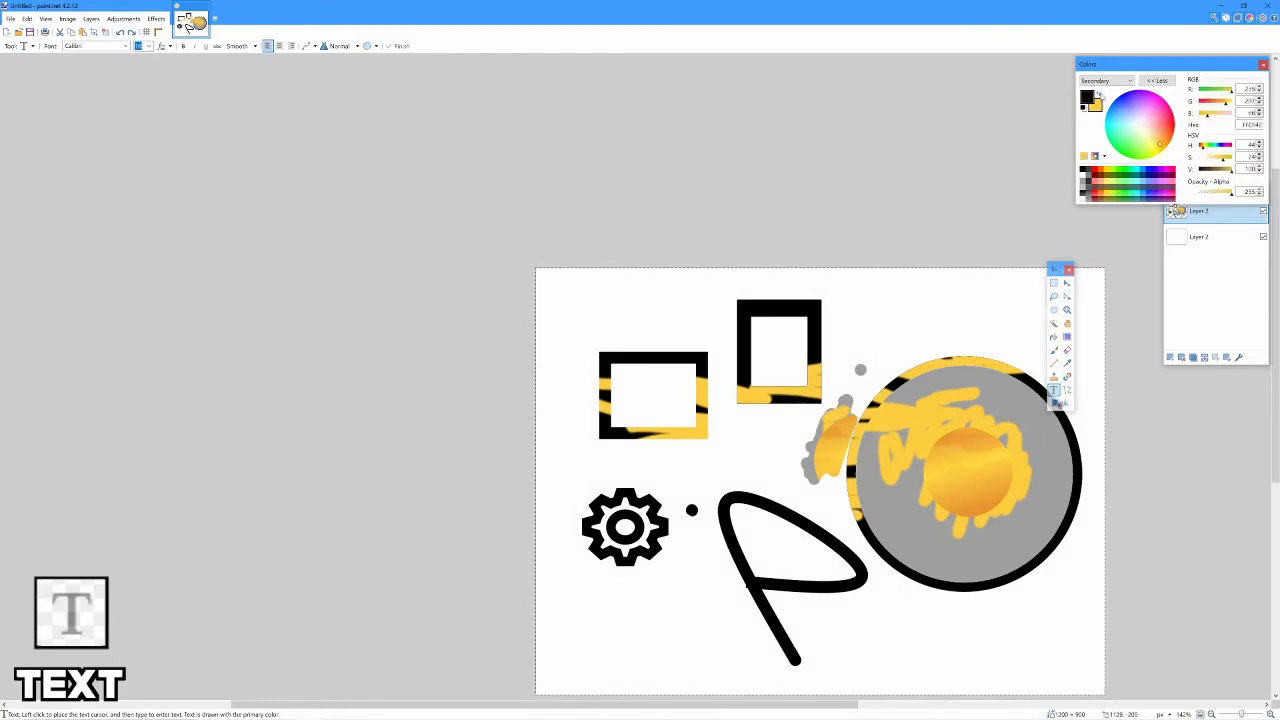
Set the secondary colour to green 00FF21, then swap the primary and secondary colours and swap them back
left_click(1087, 98)
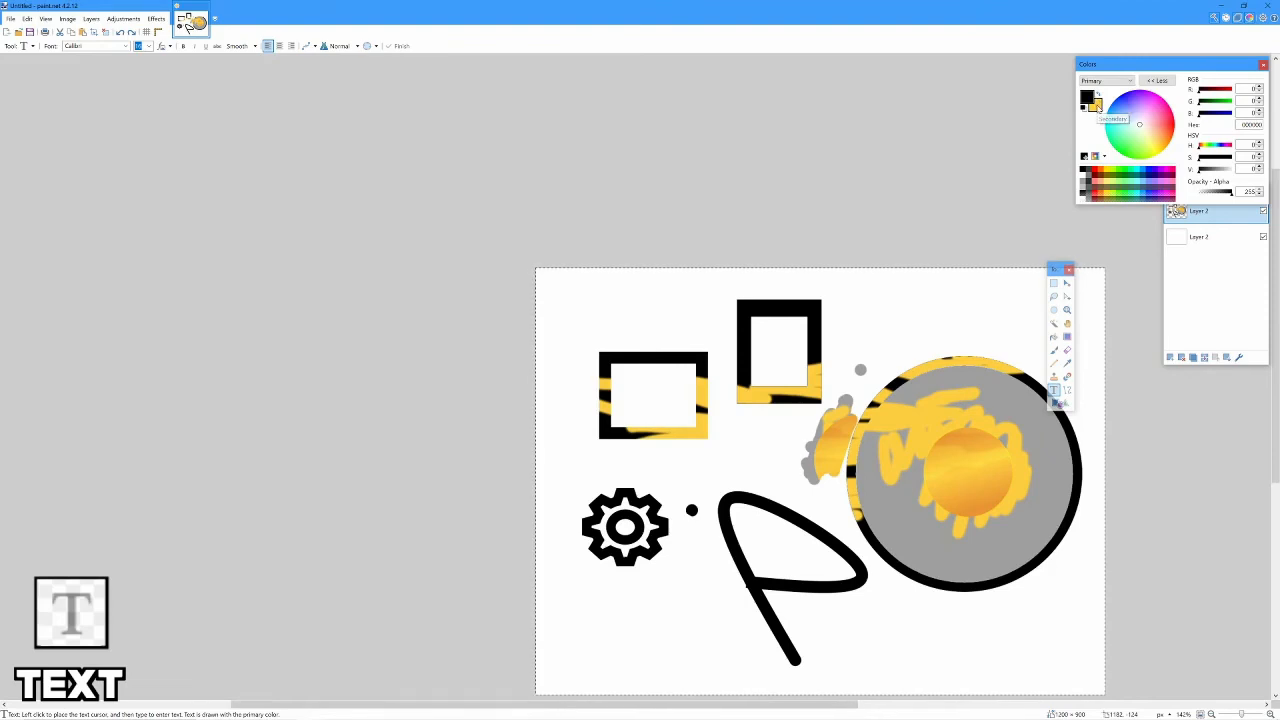
left_click(1097, 107)
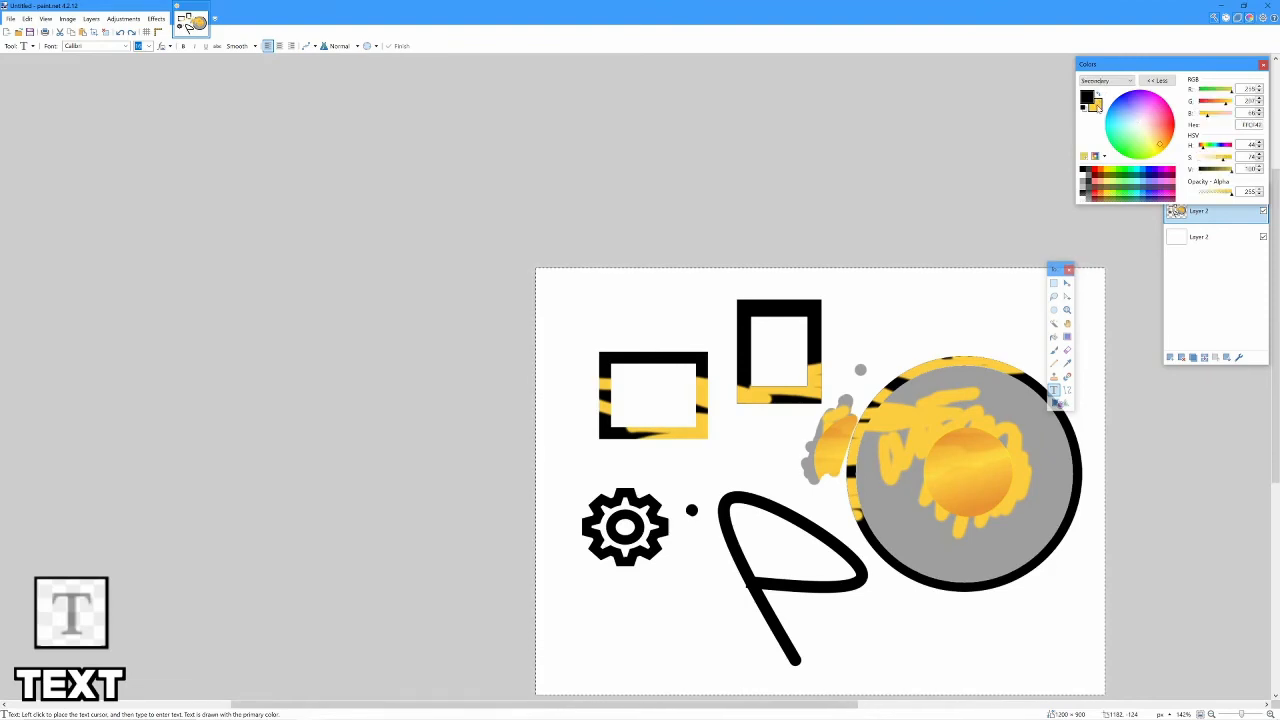
left_click(1127, 172)
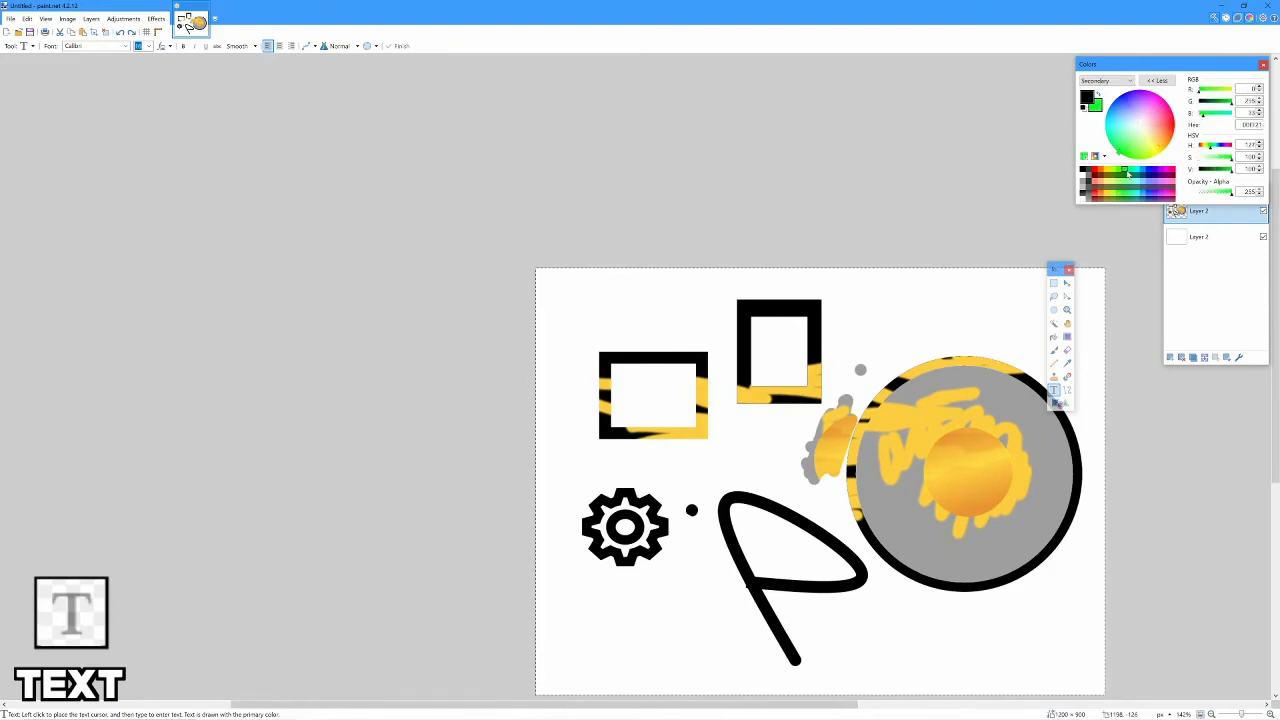
left_click(1098, 97)
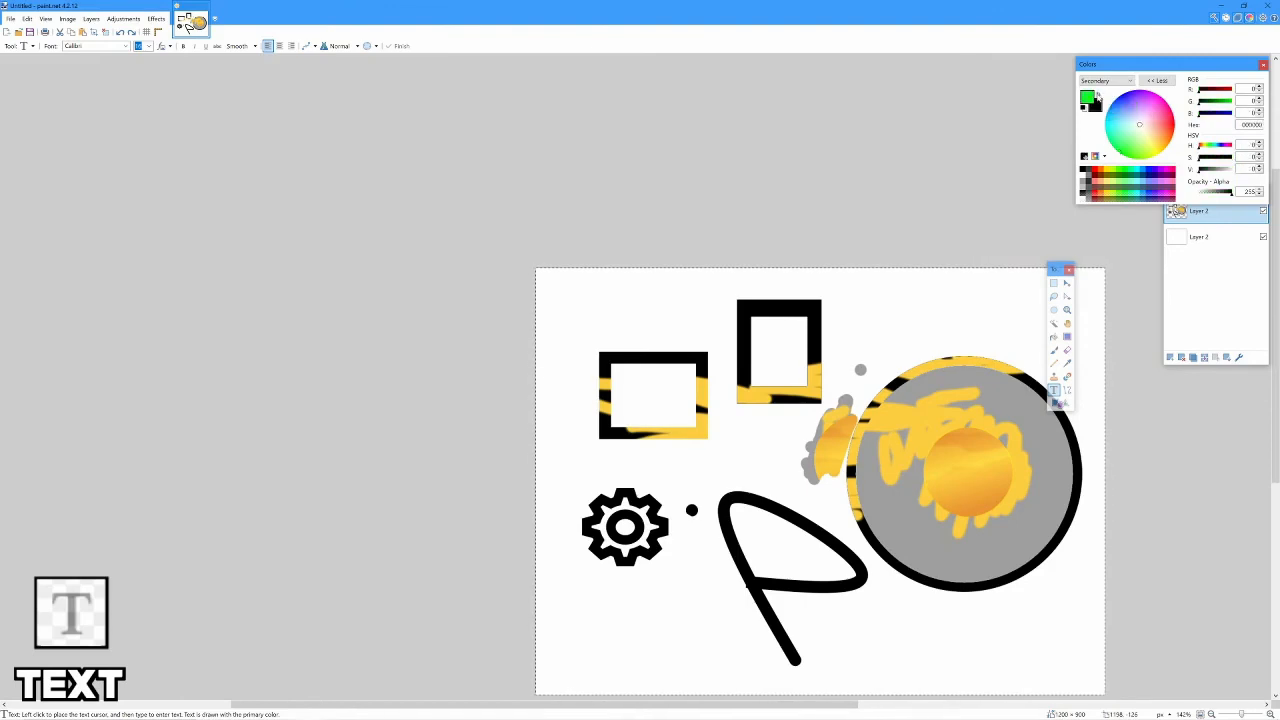
left_click(1087, 97)
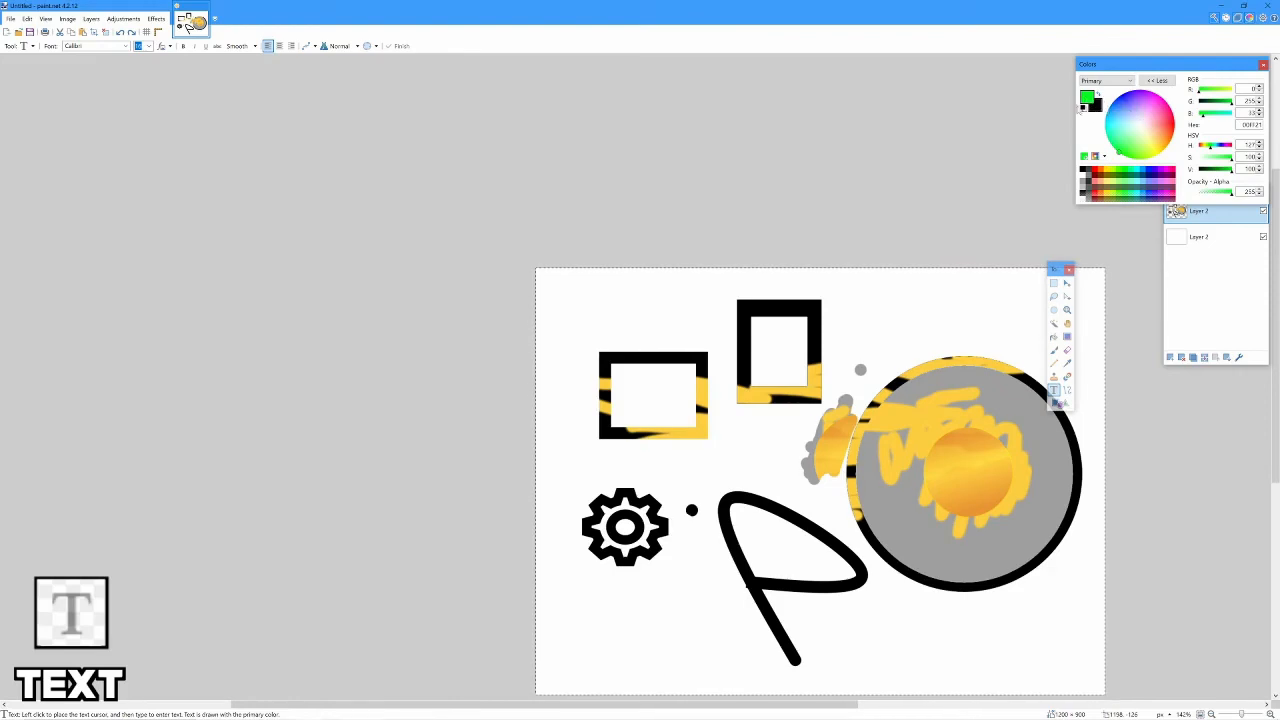
left_click(1096, 94)
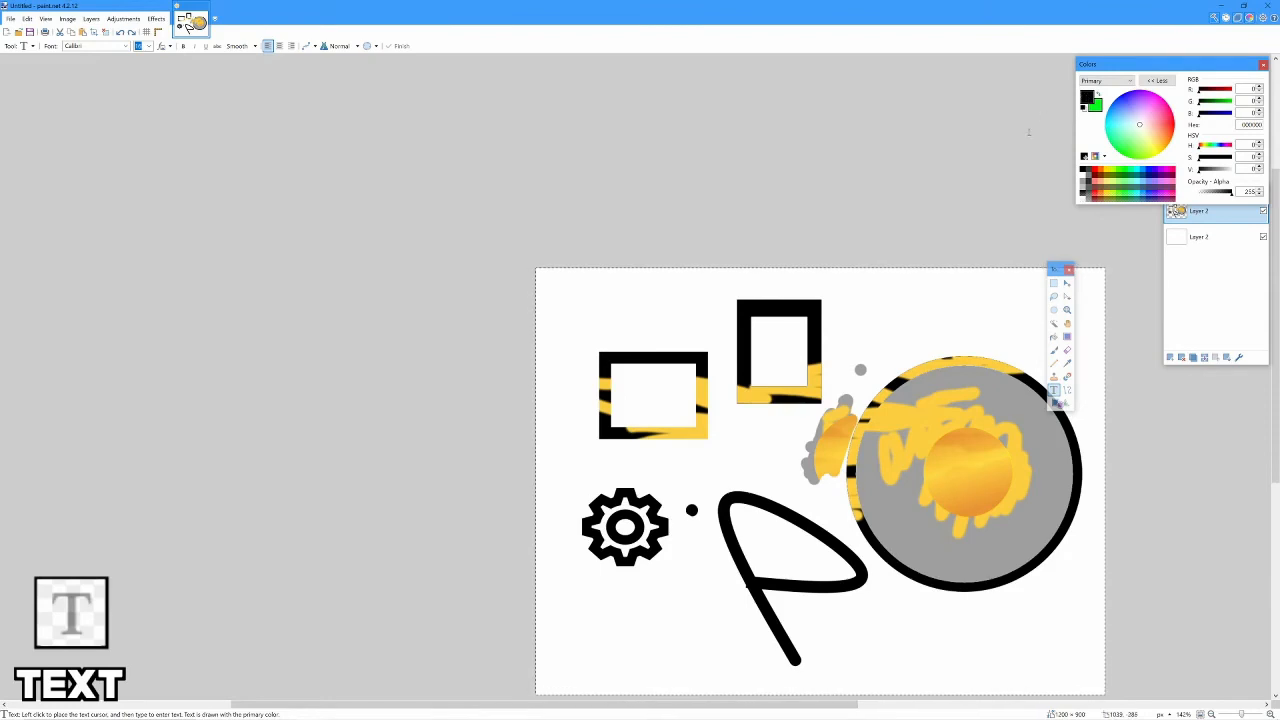
Erase the gear, the looped line and most of the landscape rectangle with an Eraser brush width of 450
scroll(1077, 340, "down", 3)
left_click(1067, 349)
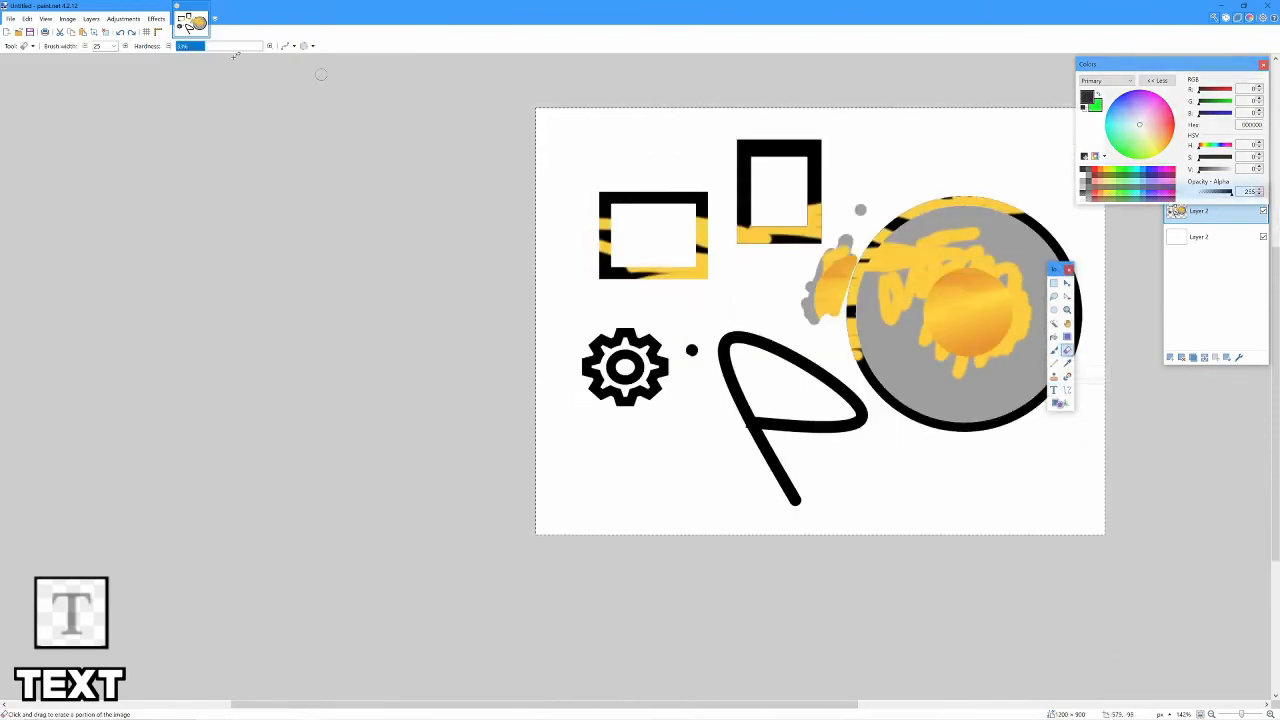
left_click(115, 47)
left_click(121, 197)
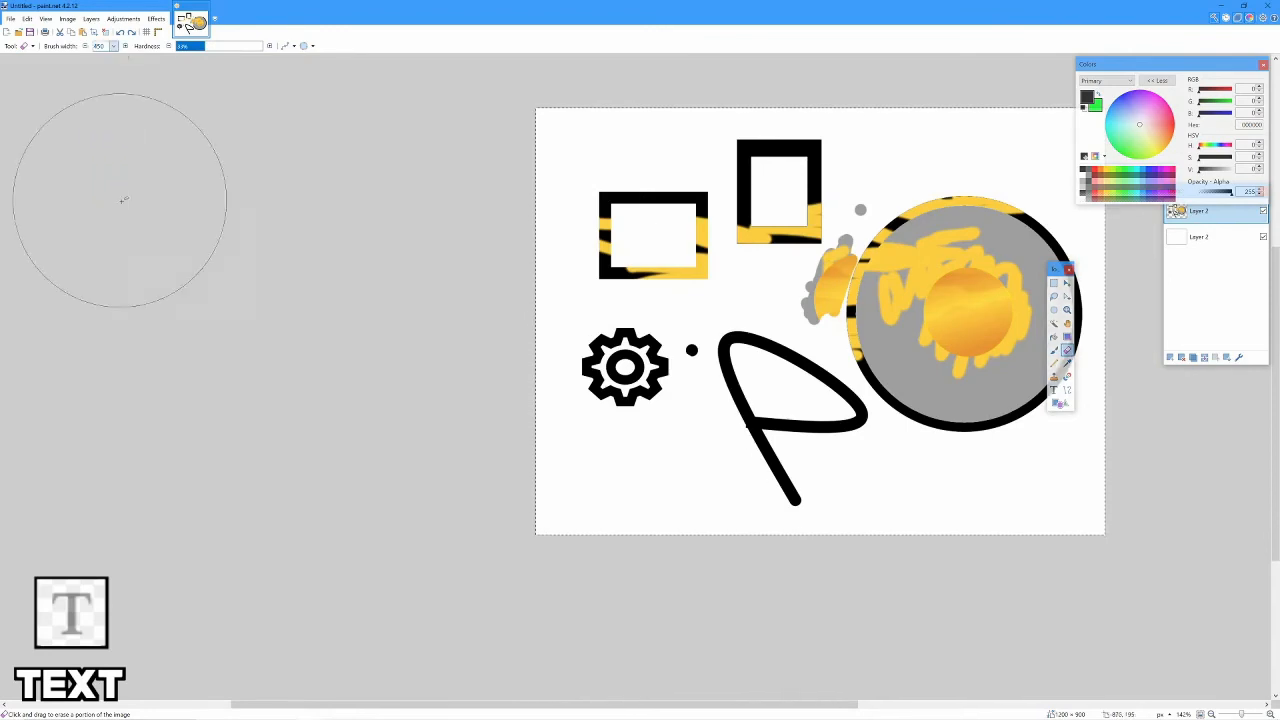
mouse_move(663, 429)
left_mouse_down()
mouse_move(601, 391)
mouse_move(684, 409)
mouse_move(779, 467)
mouse_move(789, 441)
mouse_move(550, 282)
mouse_move(623, 240)
left_mouse_up()
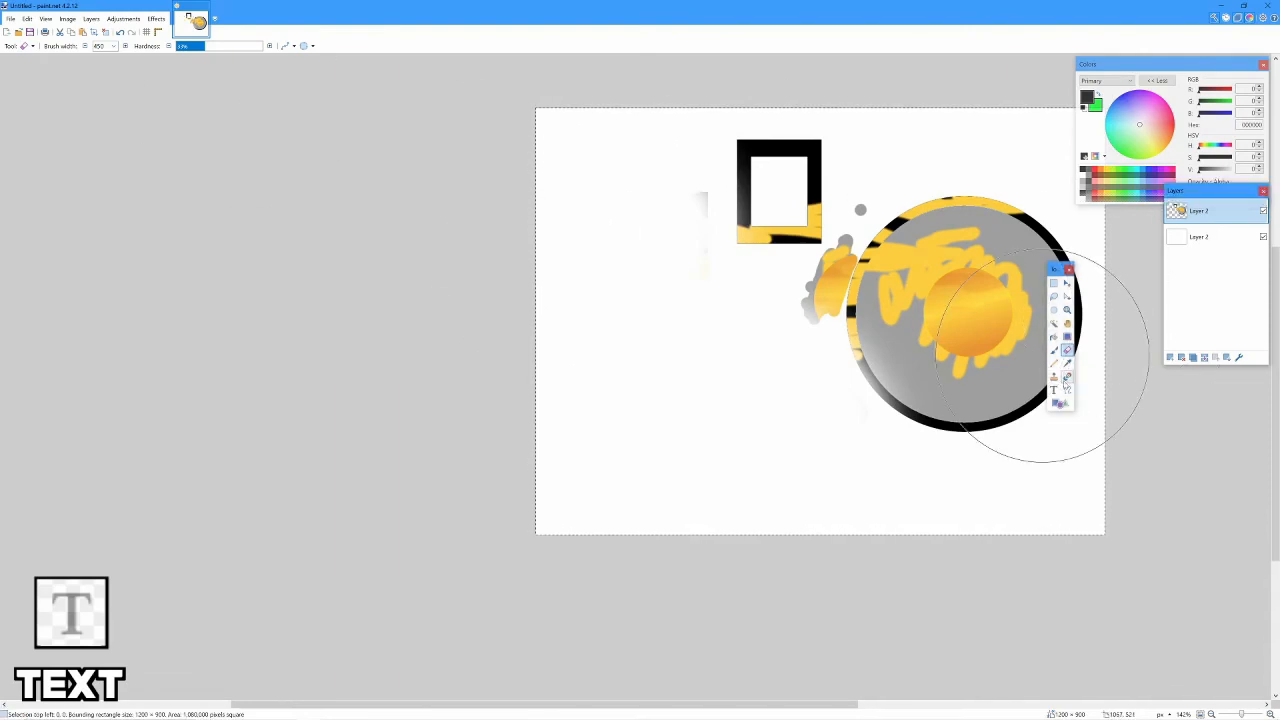
Activate the Text tool, browse the available fonts and set the font to LORD OF THE RING
left_click(1054, 390)
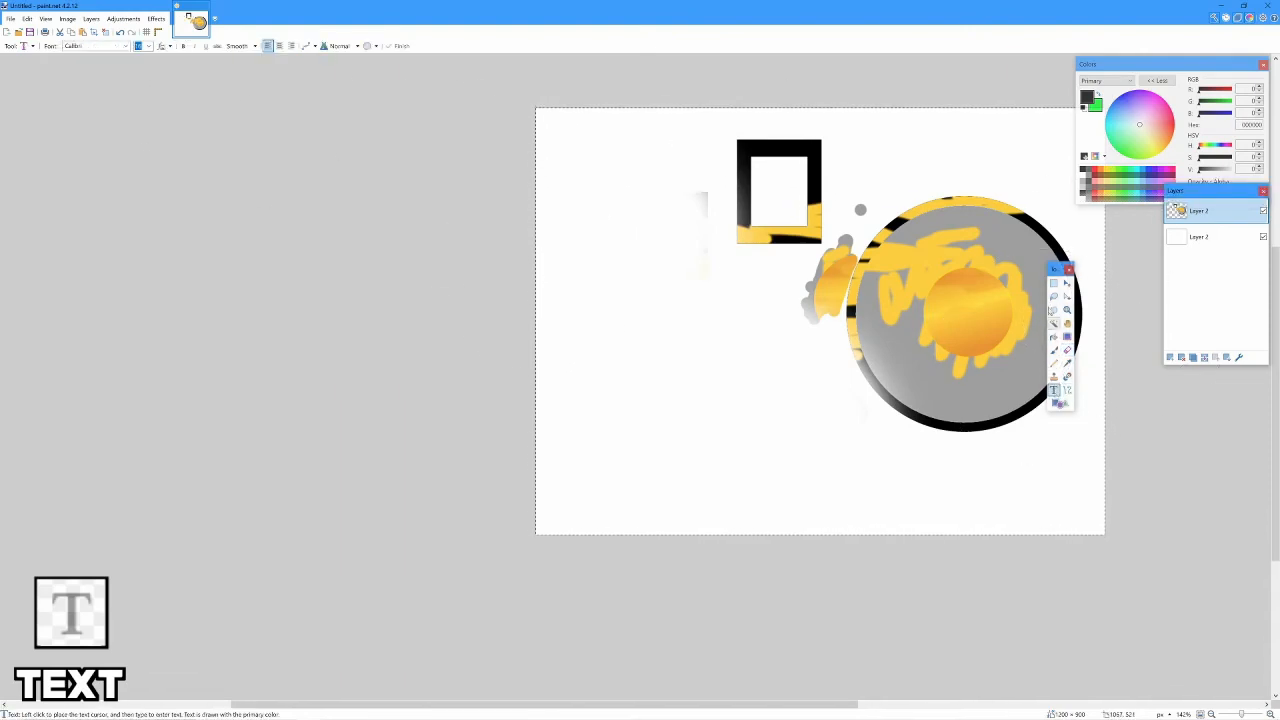
left_click(110, 46)
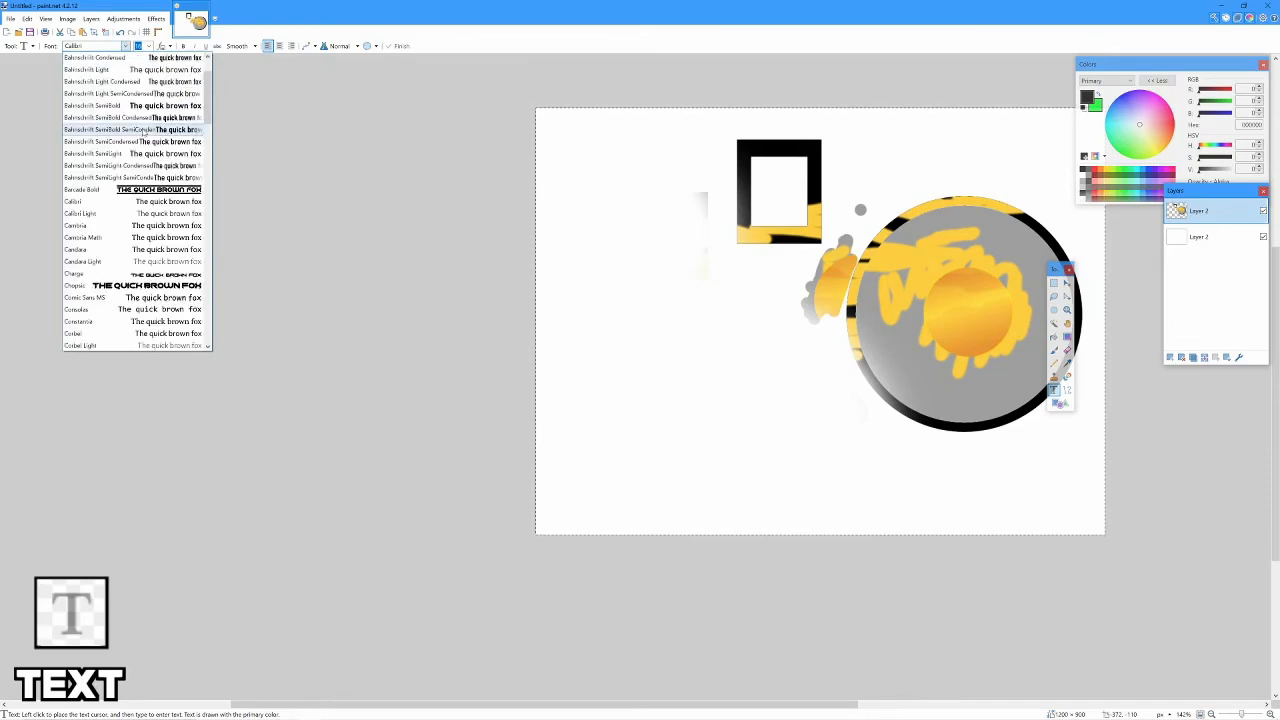
scroll(143, 131, "down", 3)
scroll(143, 103, "down", 2)
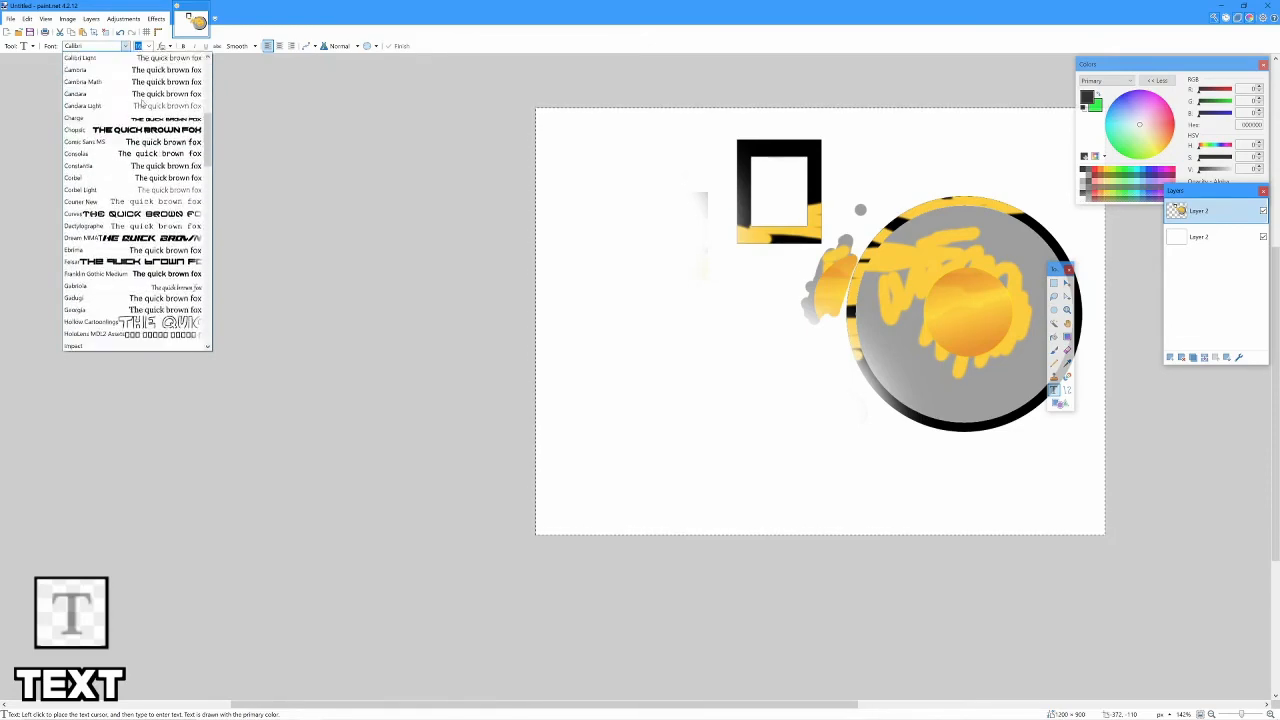
scroll(143, 103, "down", 10)
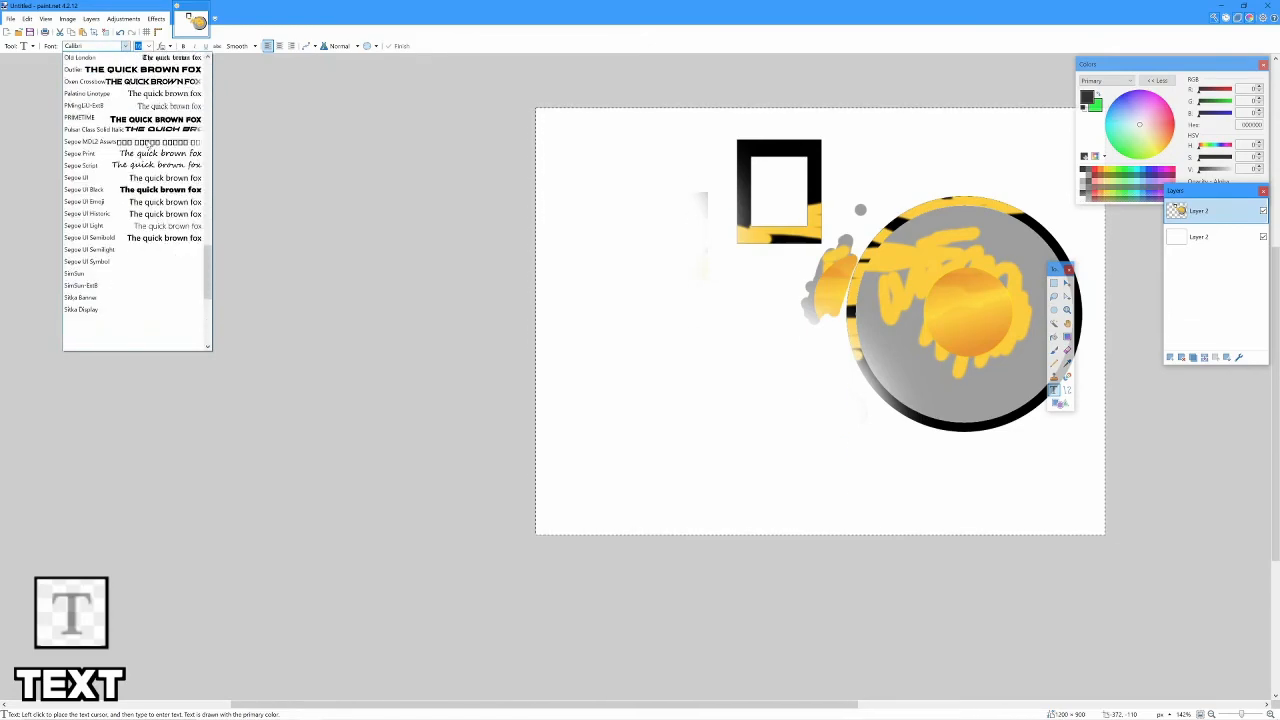
scroll(148, 144, "down", 4)
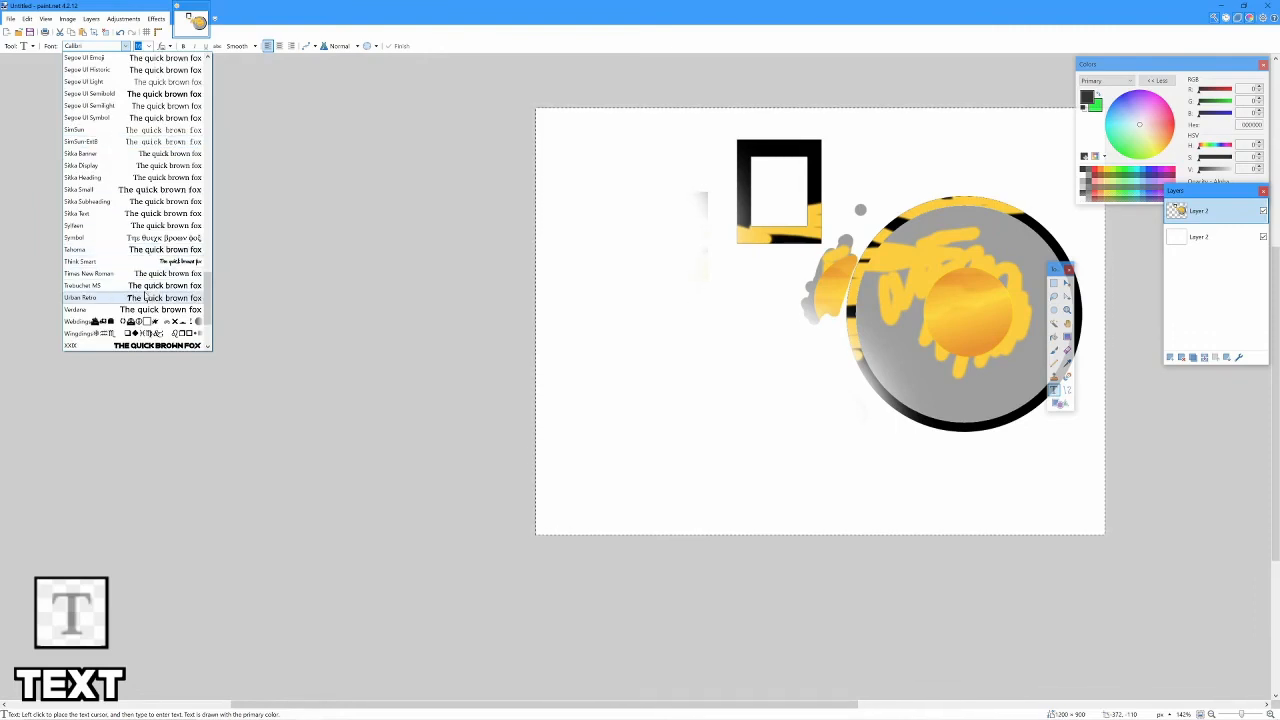
scroll(146, 298, "down", 3)
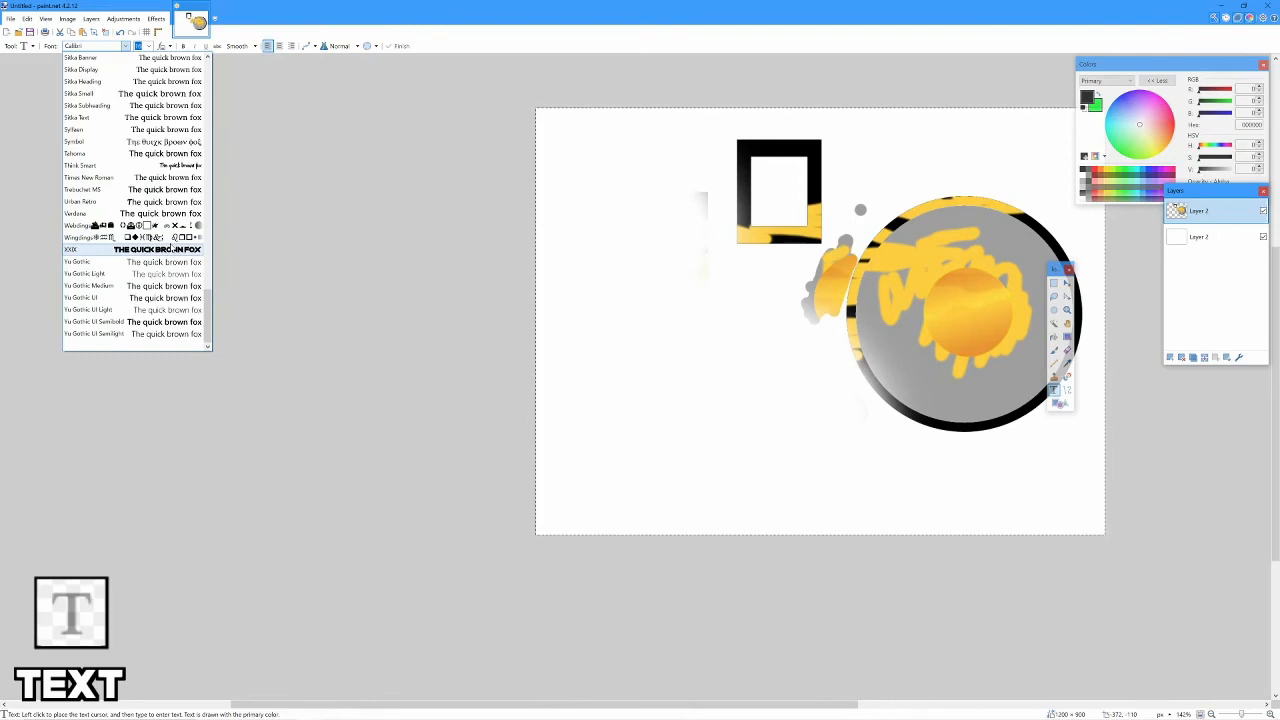
scroll(178, 240, "up", 20)
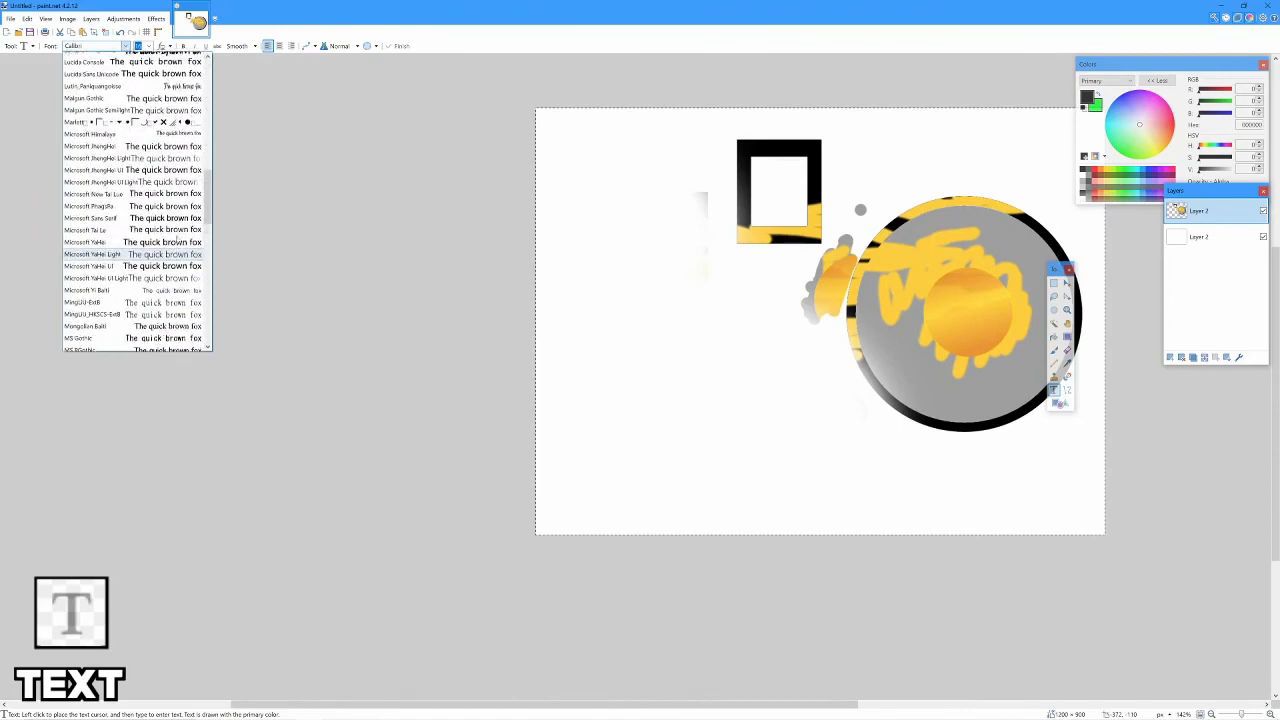
scroll(178, 240, "up", 12)
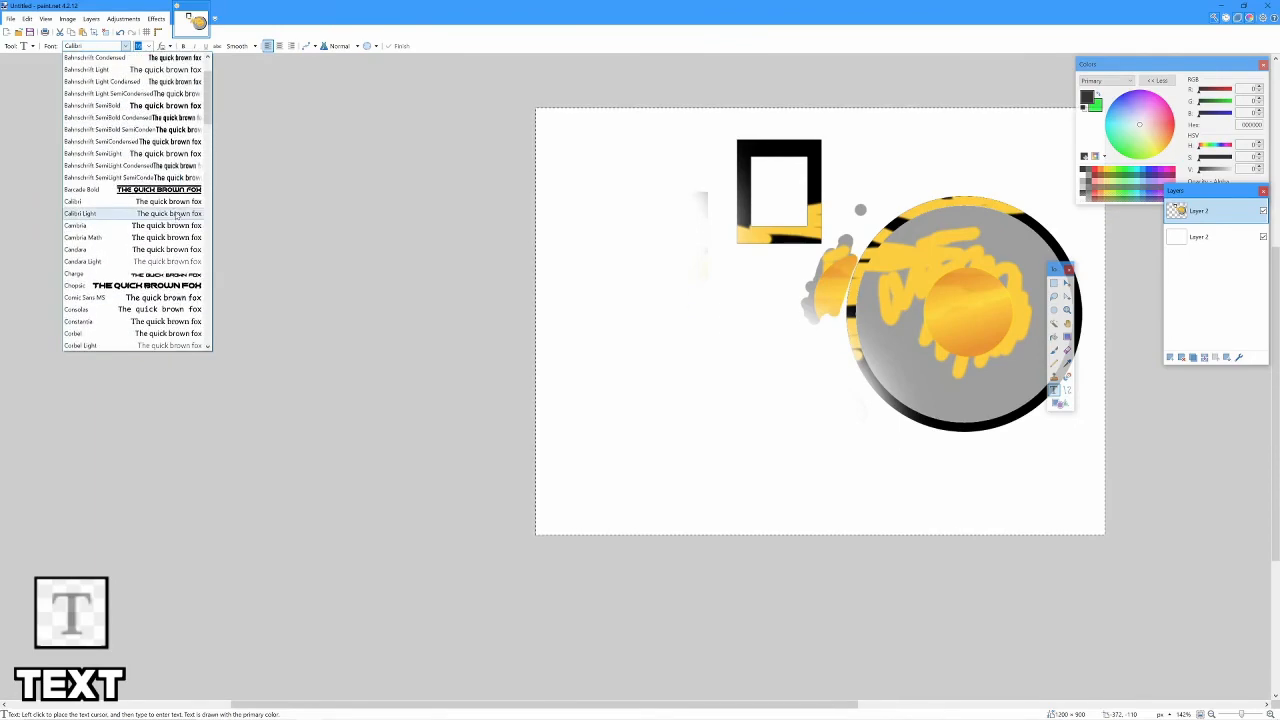
scroll(185, 200, "down", 8)
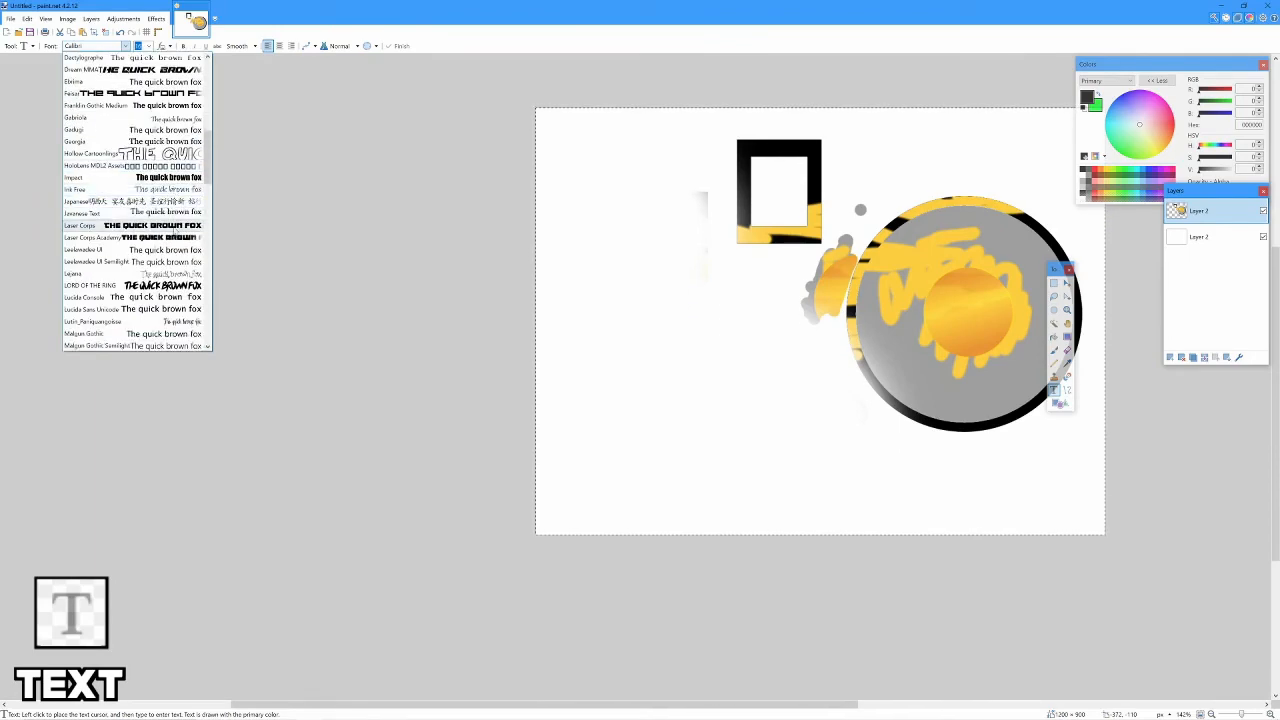
left_click(130, 285)
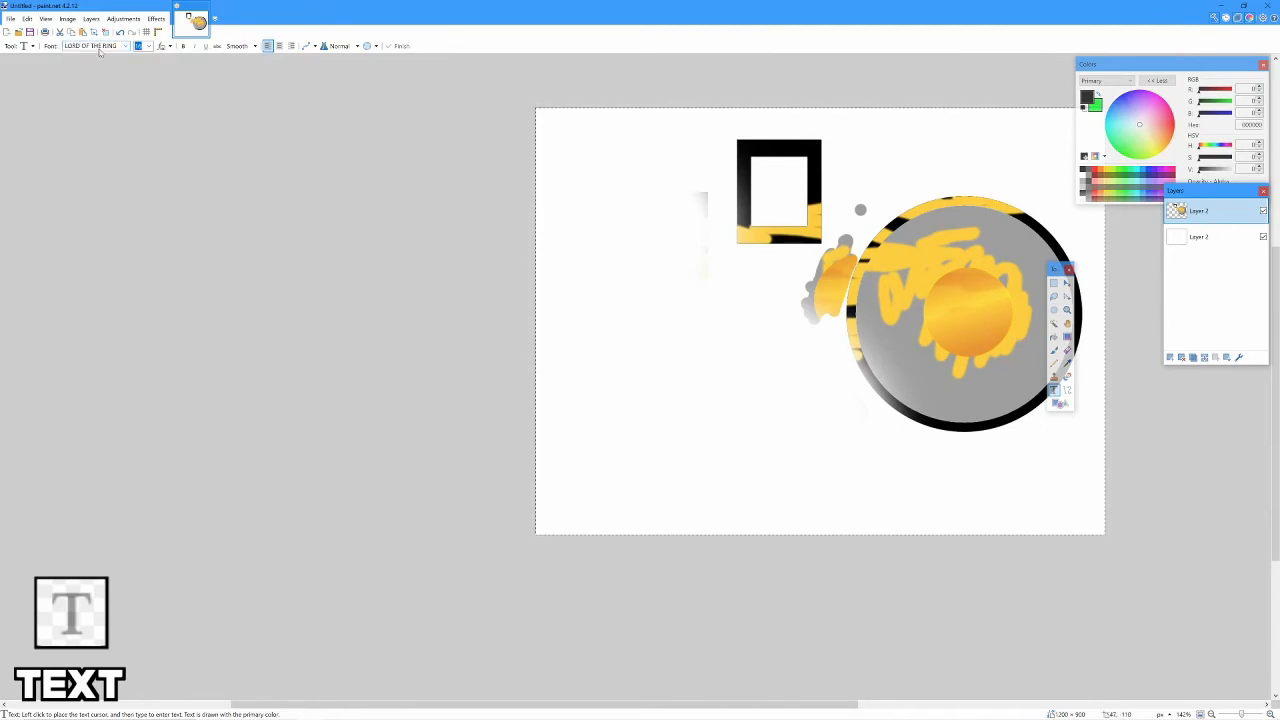
Set the font size to 36 and write TEST in the blank lower-left area of the canvas
left_click(148, 46)
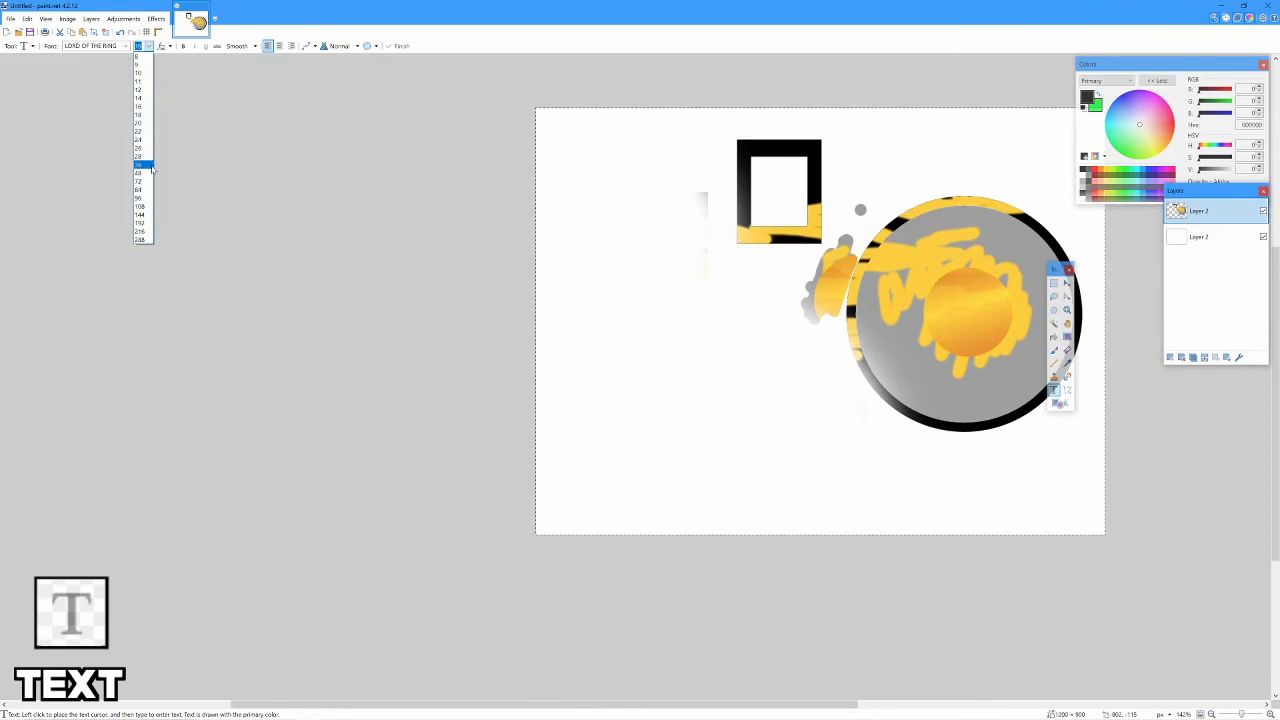
left_click(145, 164)
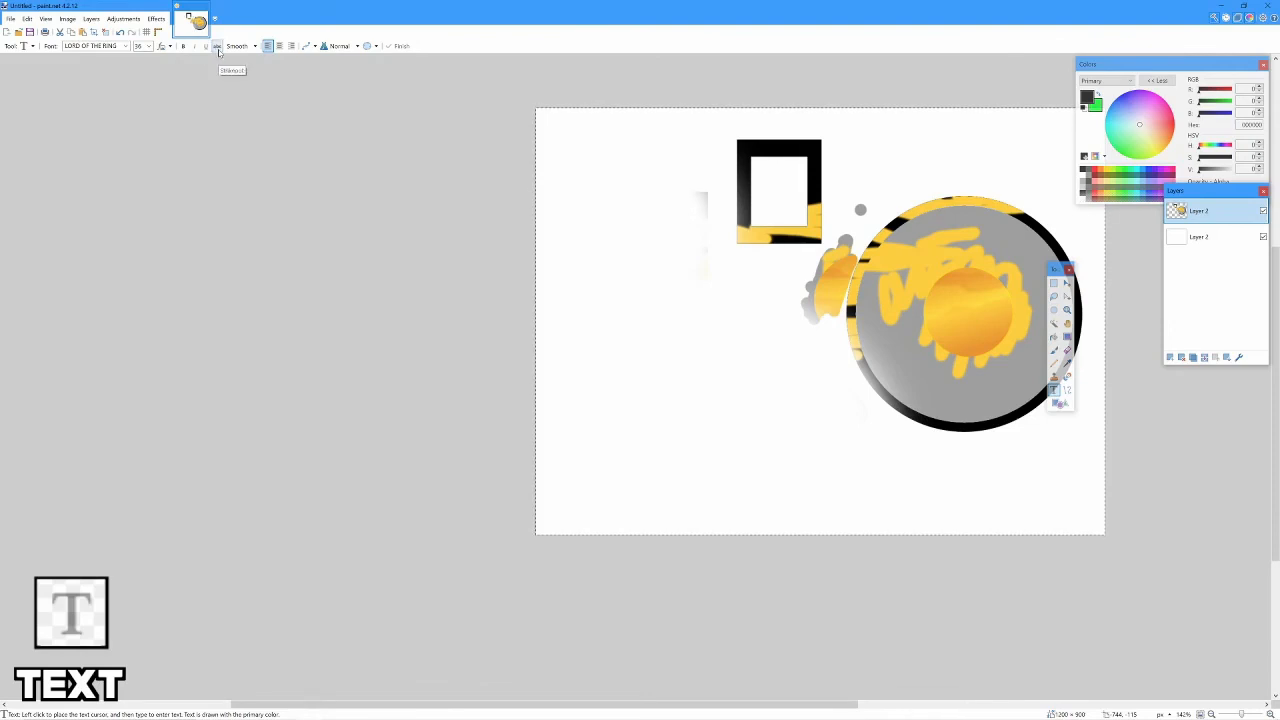
left_click(255, 47)
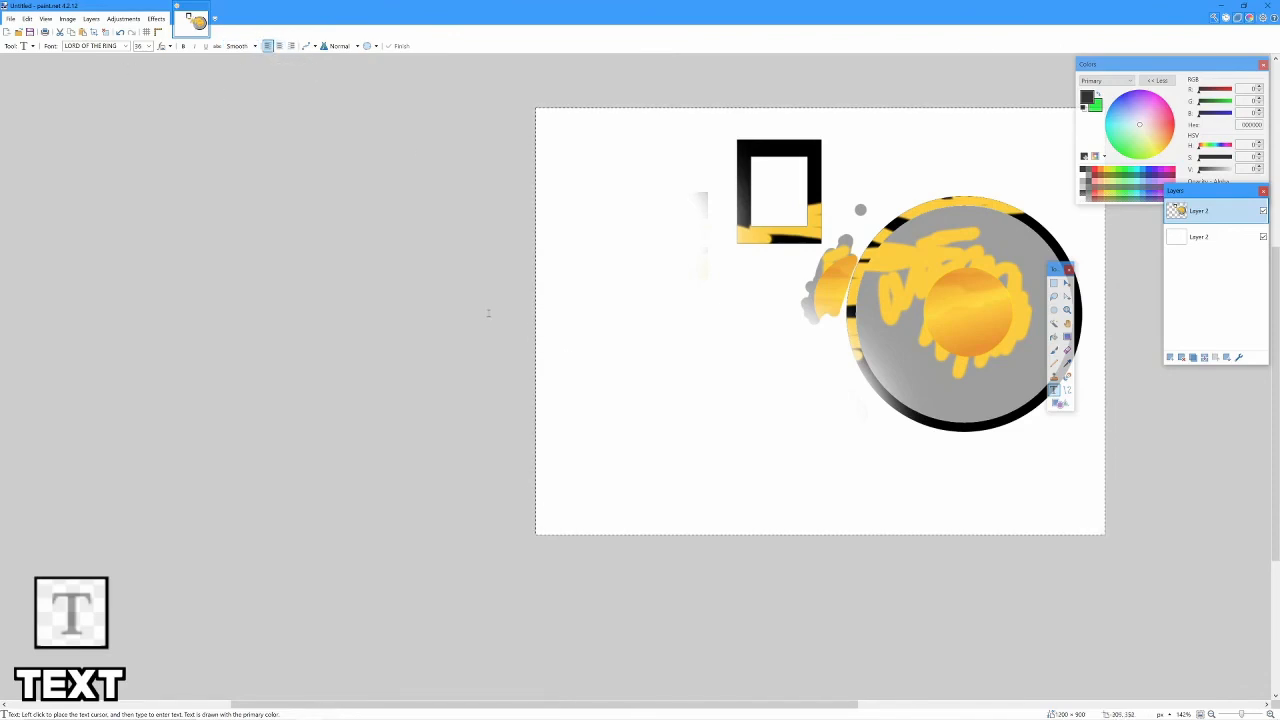
left_click(587, 370)
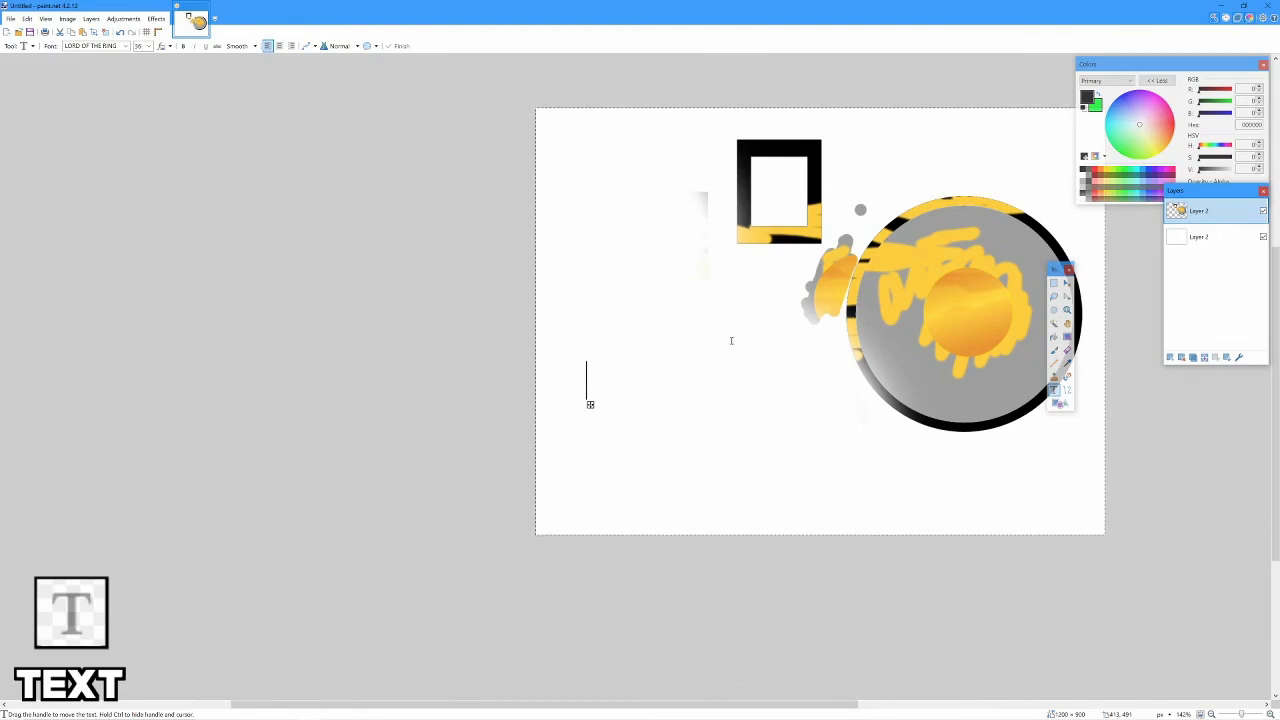
type("TEST")
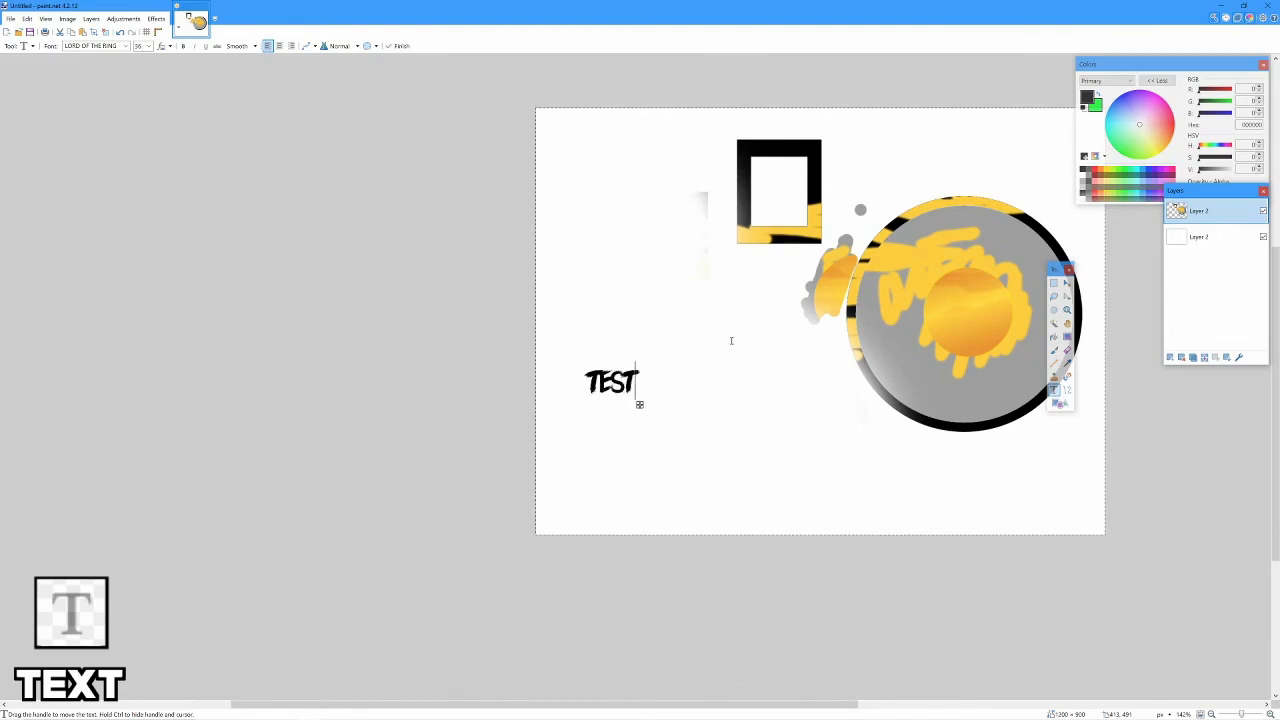
Enlarge the TEST text to size 108 and toggle bold on and back off
left_click(148, 46)
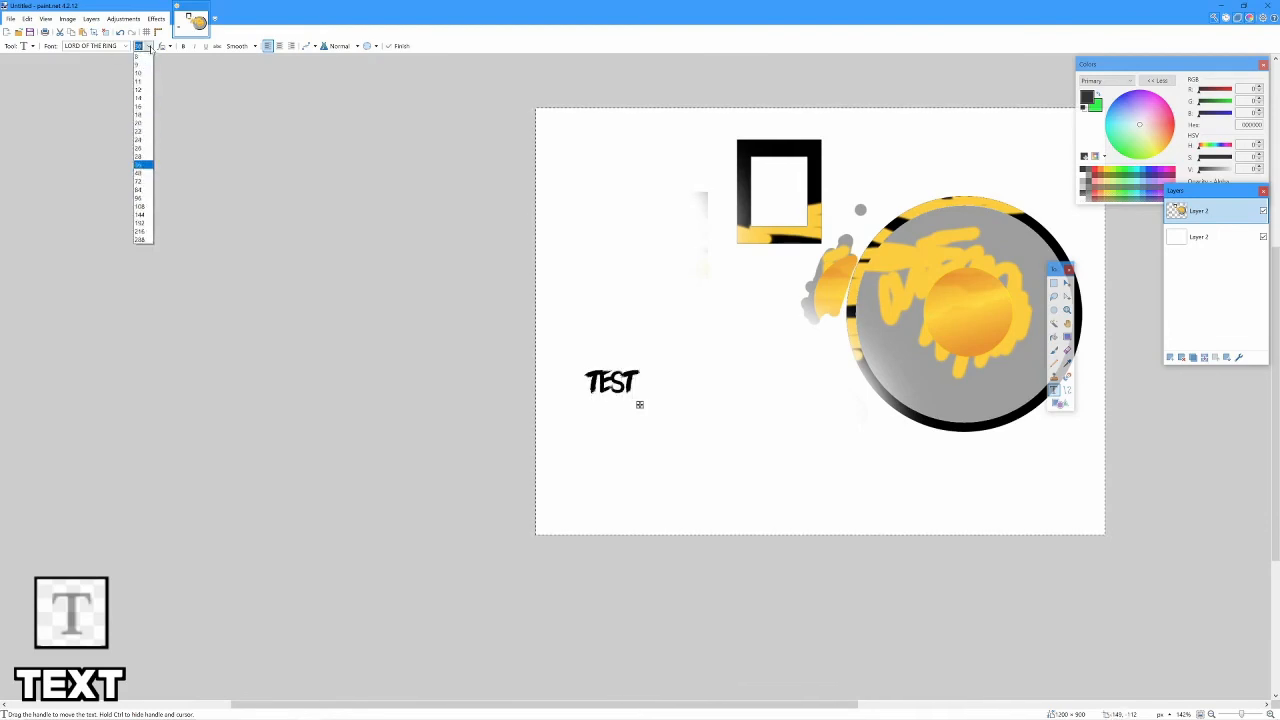
left_click(139, 207)
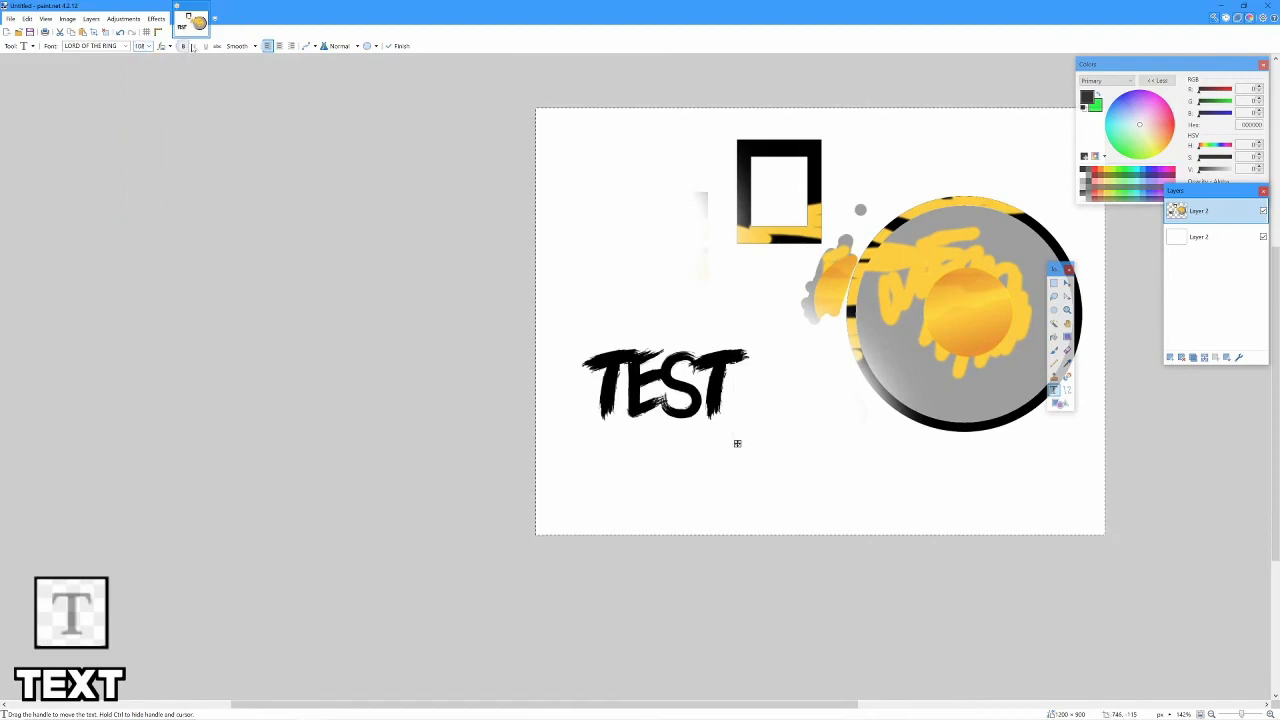
left_click(185, 46)
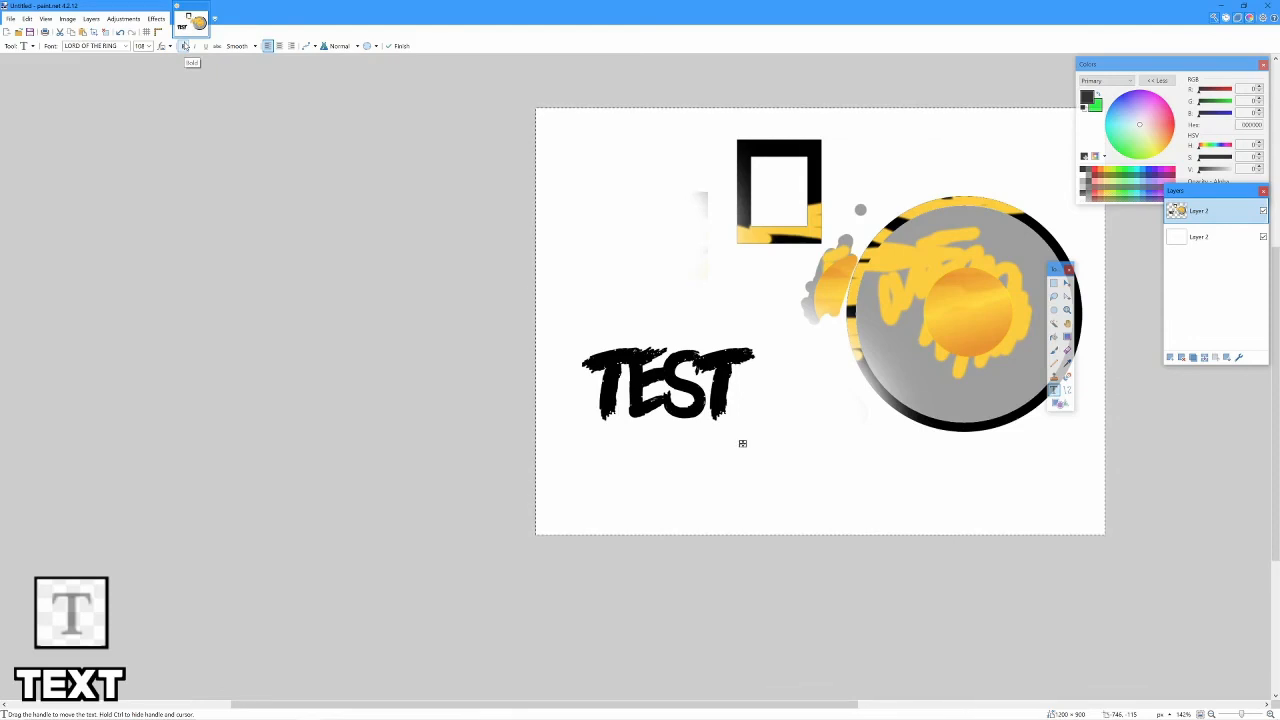
left_click(185, 46)
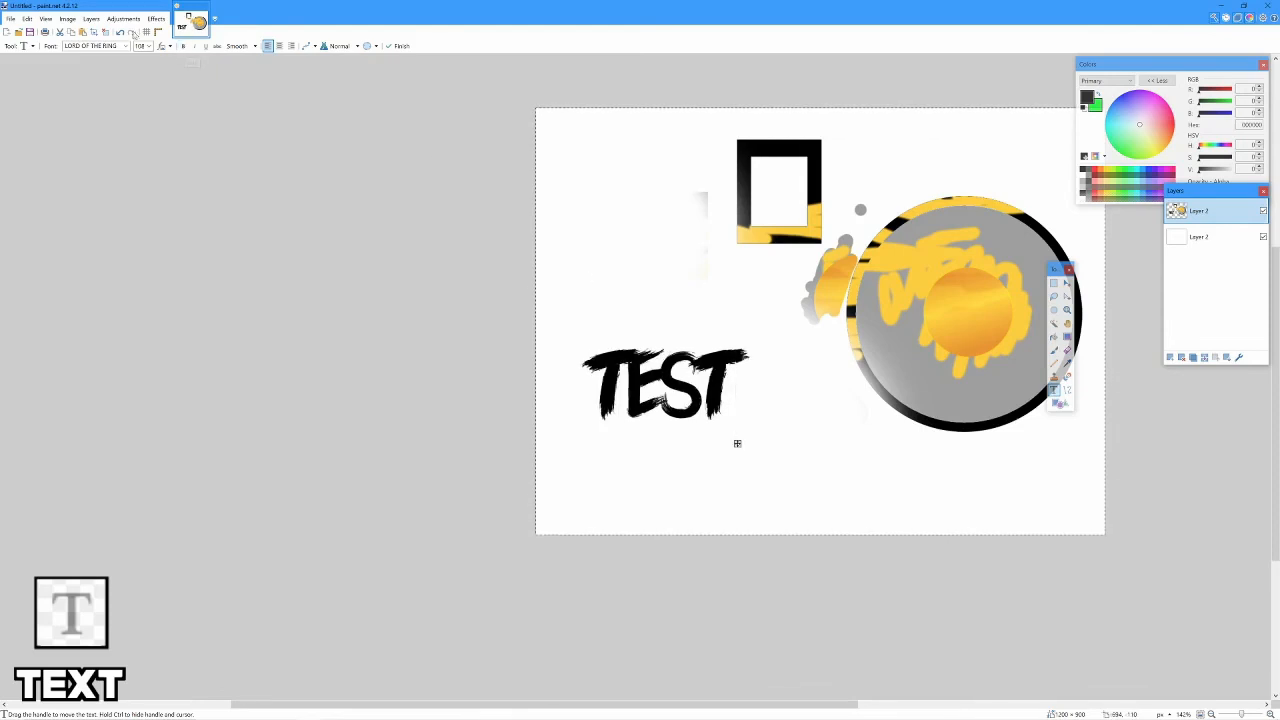
Try the underline and strikeout styles on the TEST text and turn both off again
left_click(205, 46)
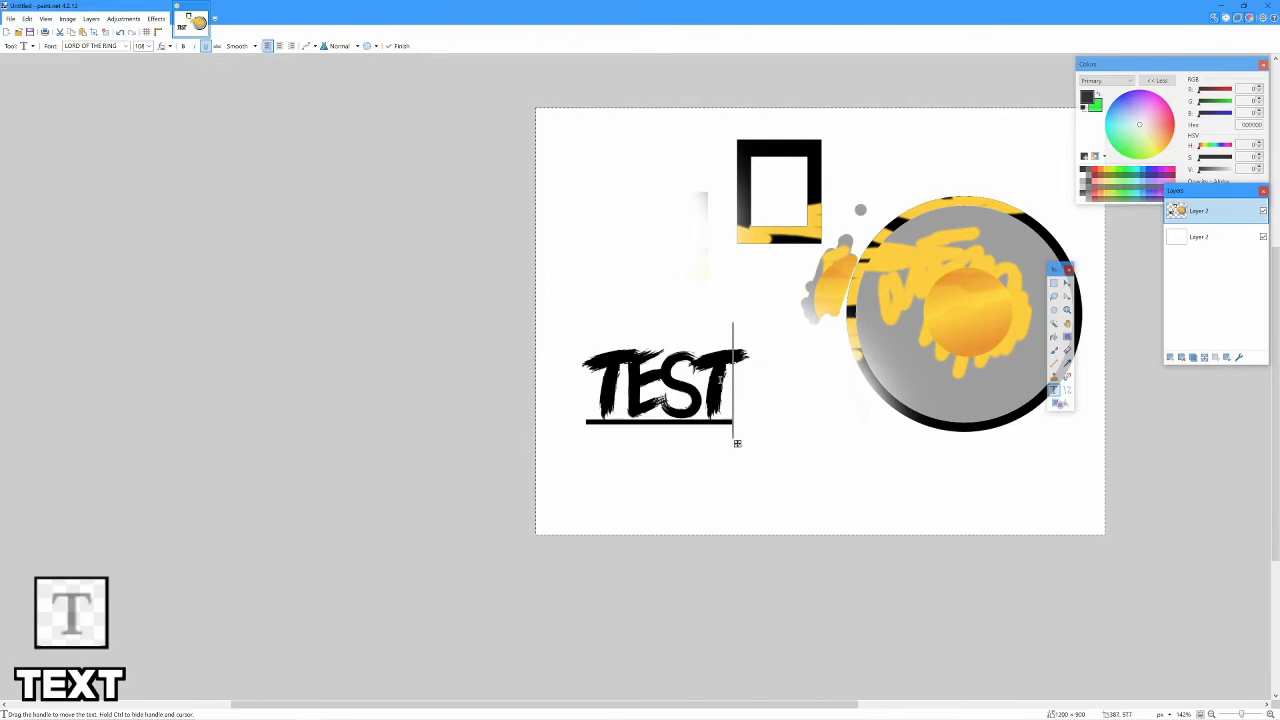
left_click(214, 49)
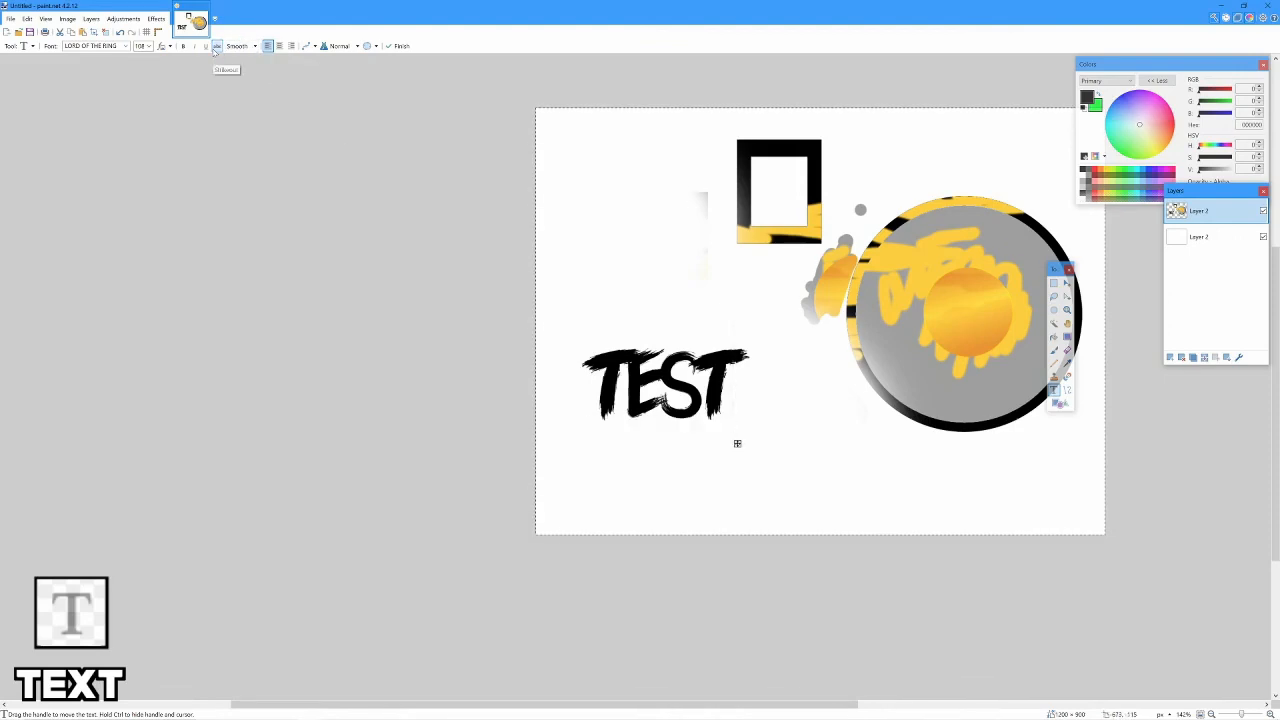
left_click(214, 49)
left_click(214, 49)
left_click(214, 49)
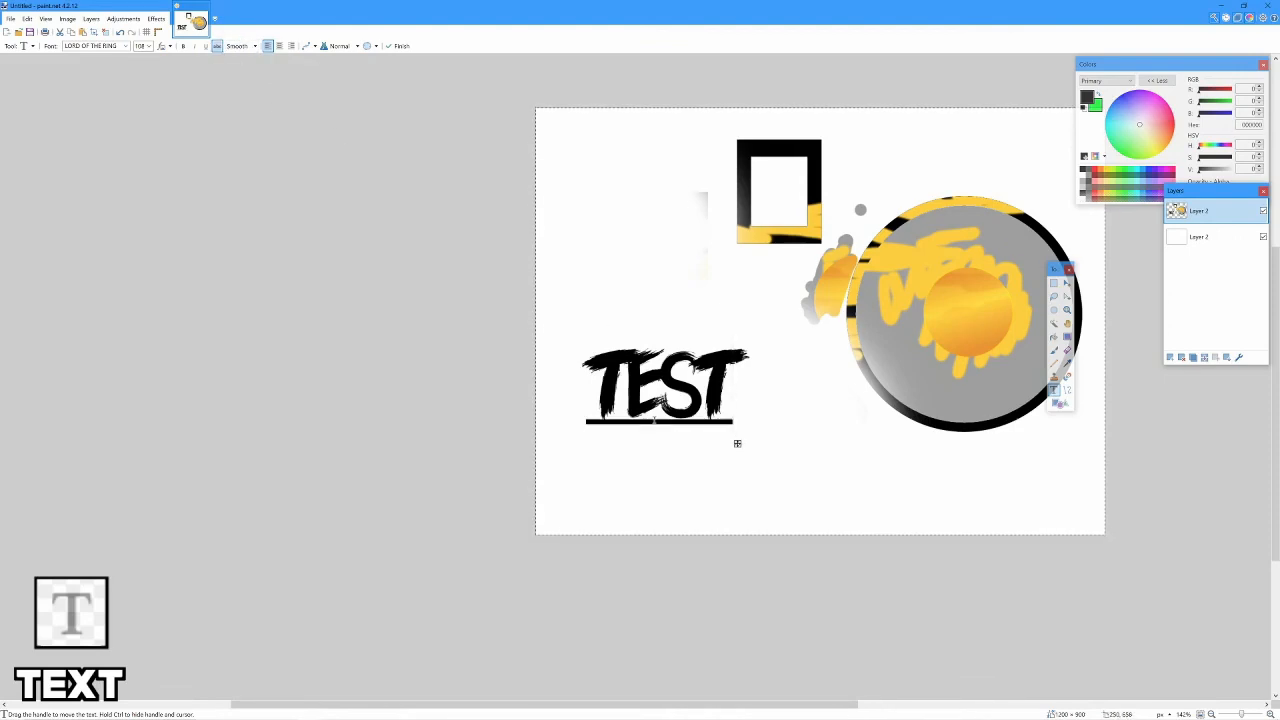
left_click(217, 47)
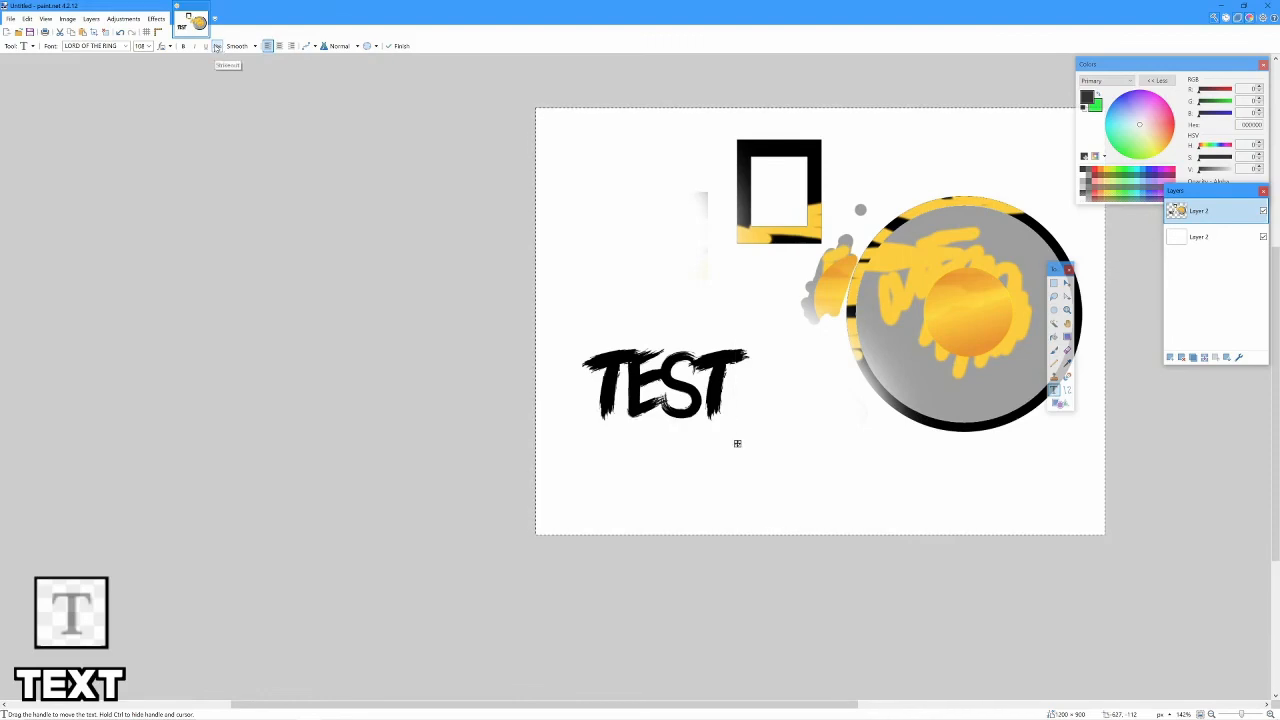
Compare centre and left alignment on the TEST text and finish with it right-aligned
left_click(279, 46)
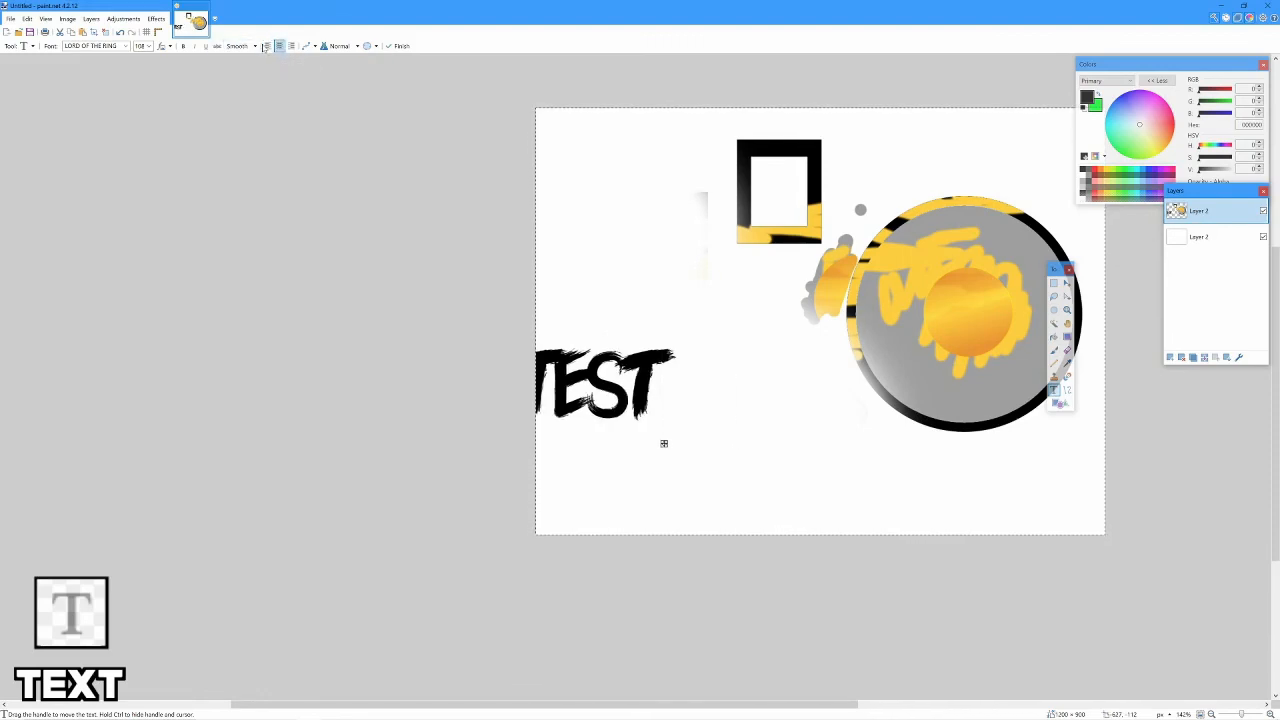
left_click(266, 46)
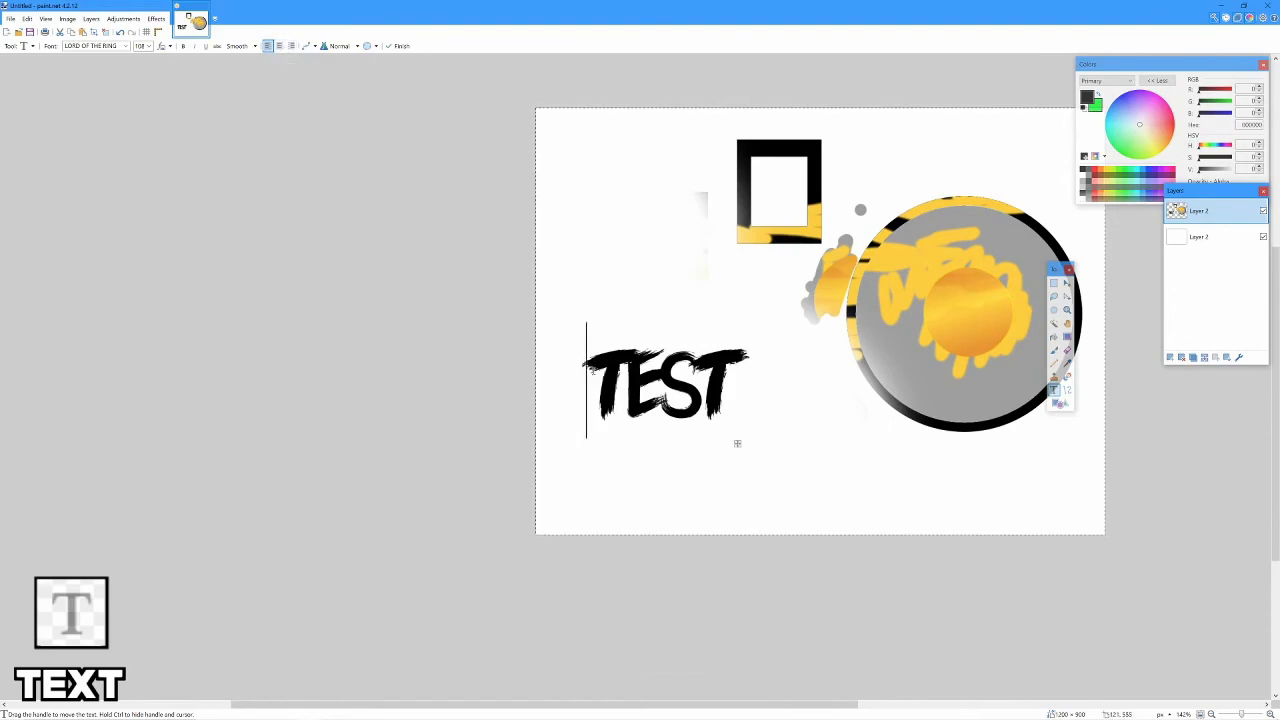
left_click(278, 48)
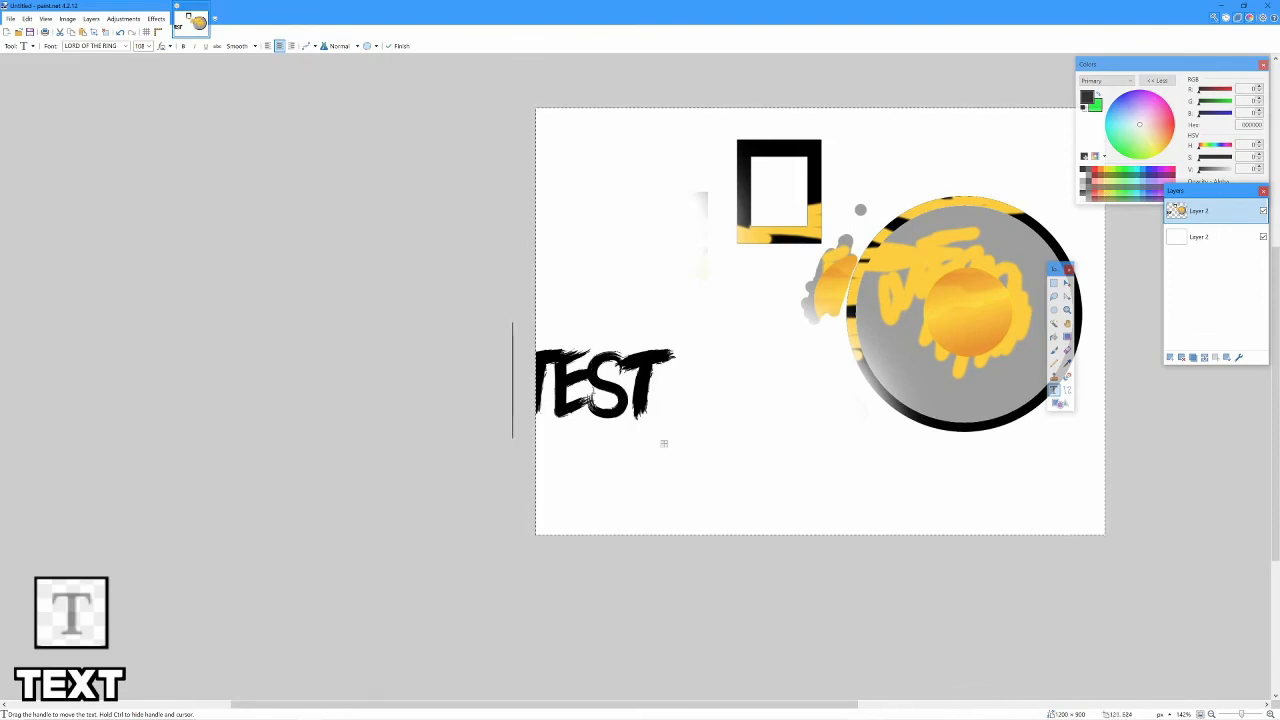
left_click(292, 47)
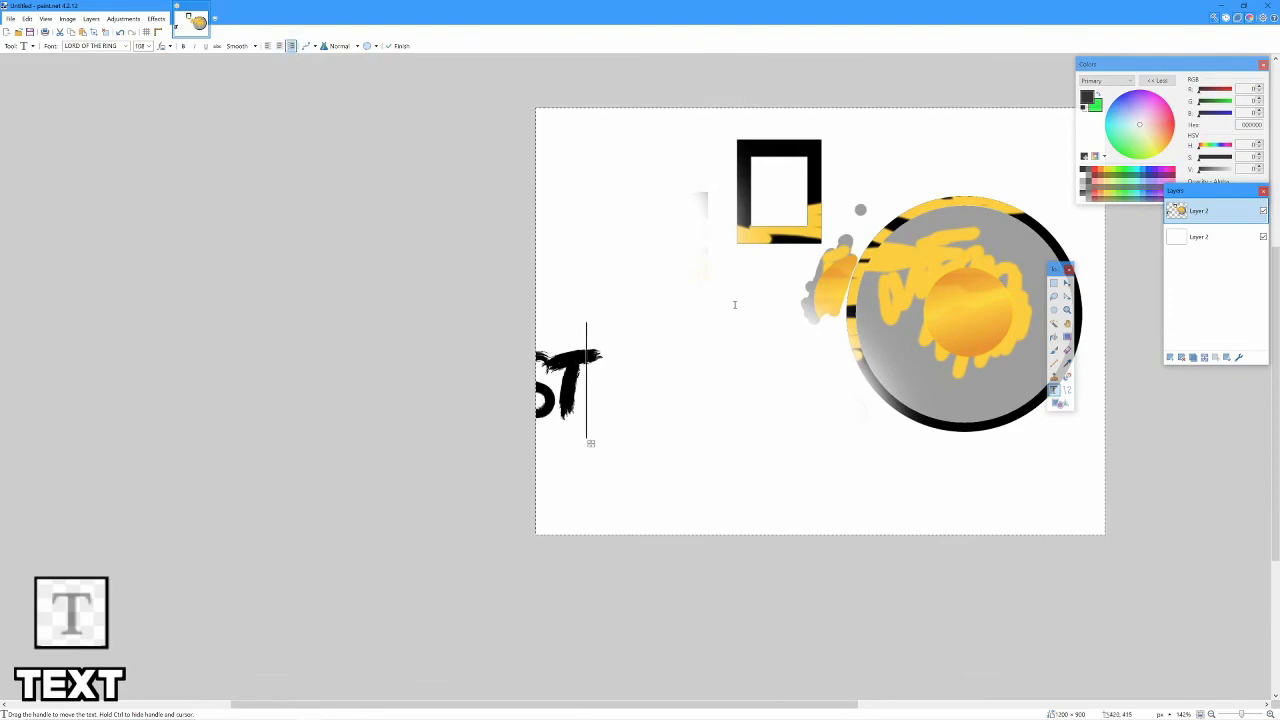
Add right-aligned sample text ending in WDAWD just below the black square frame
left_click(806, 245)
type("FD")
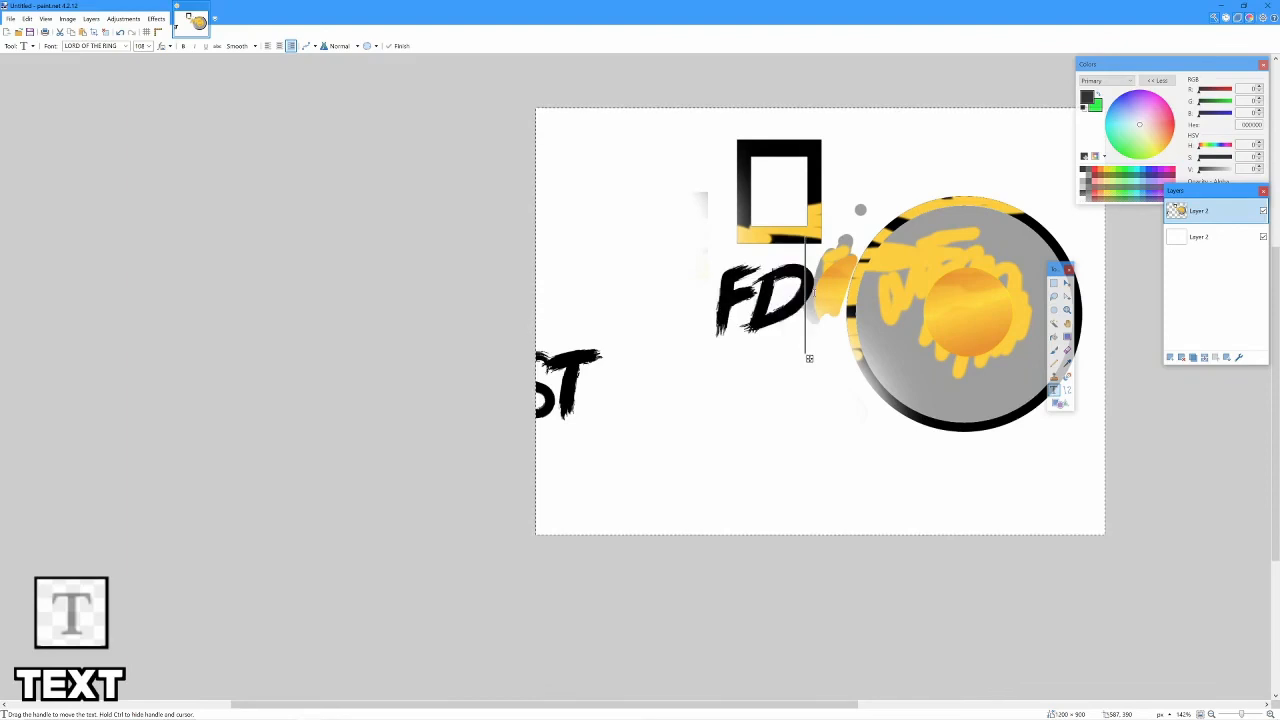
type("WDAWD")
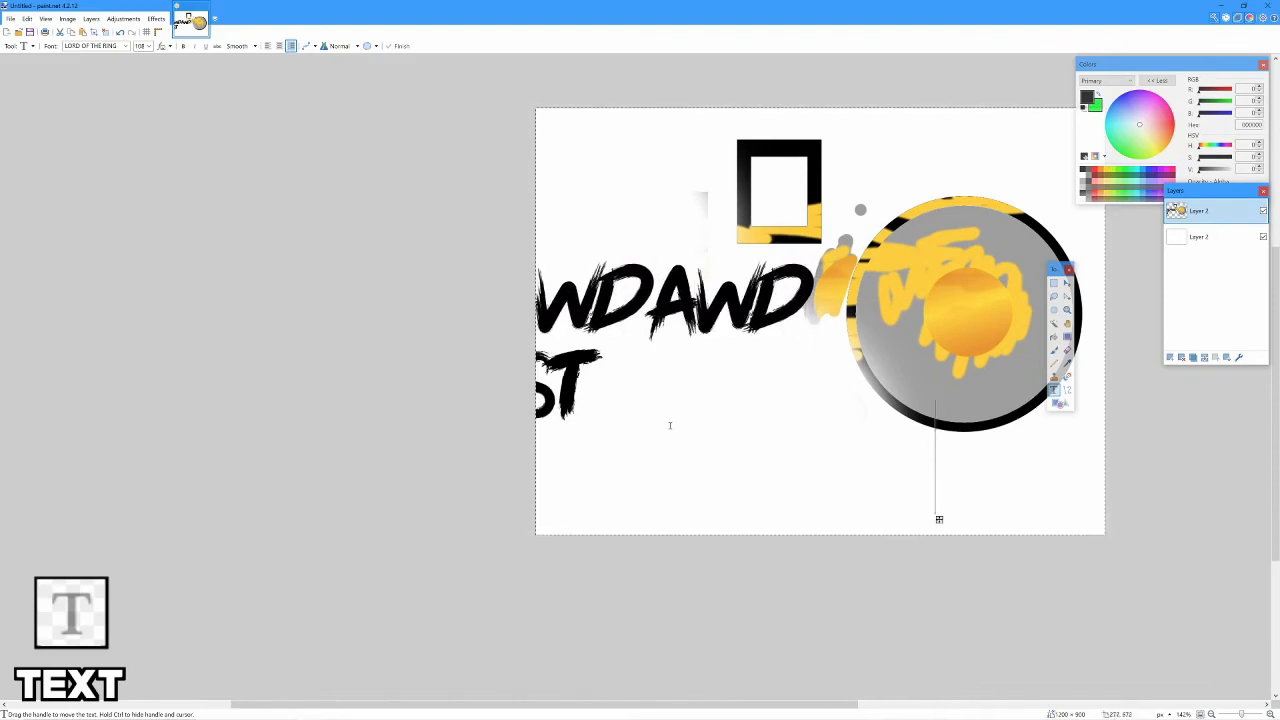
Place a centre-aligned text reading AWDADAD in the lower middle of the canvas
left_click(735, 419)
left_click(280, 48)
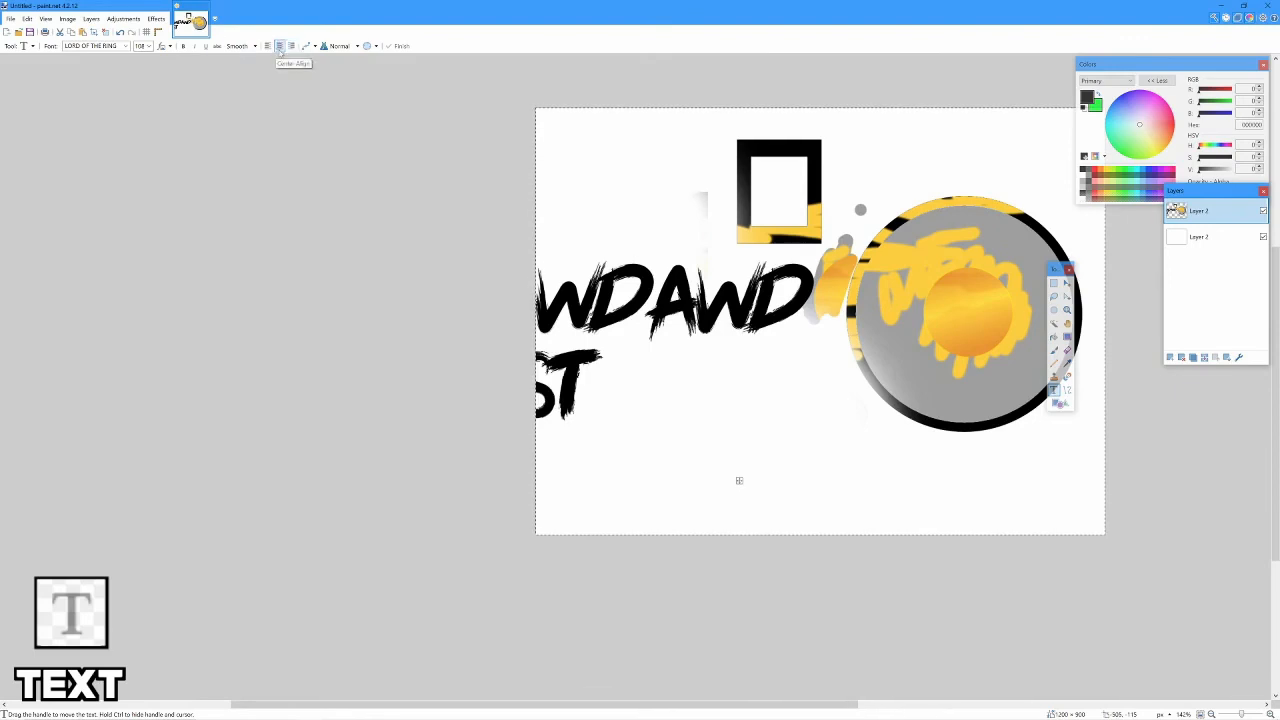
type("AWDADAD")
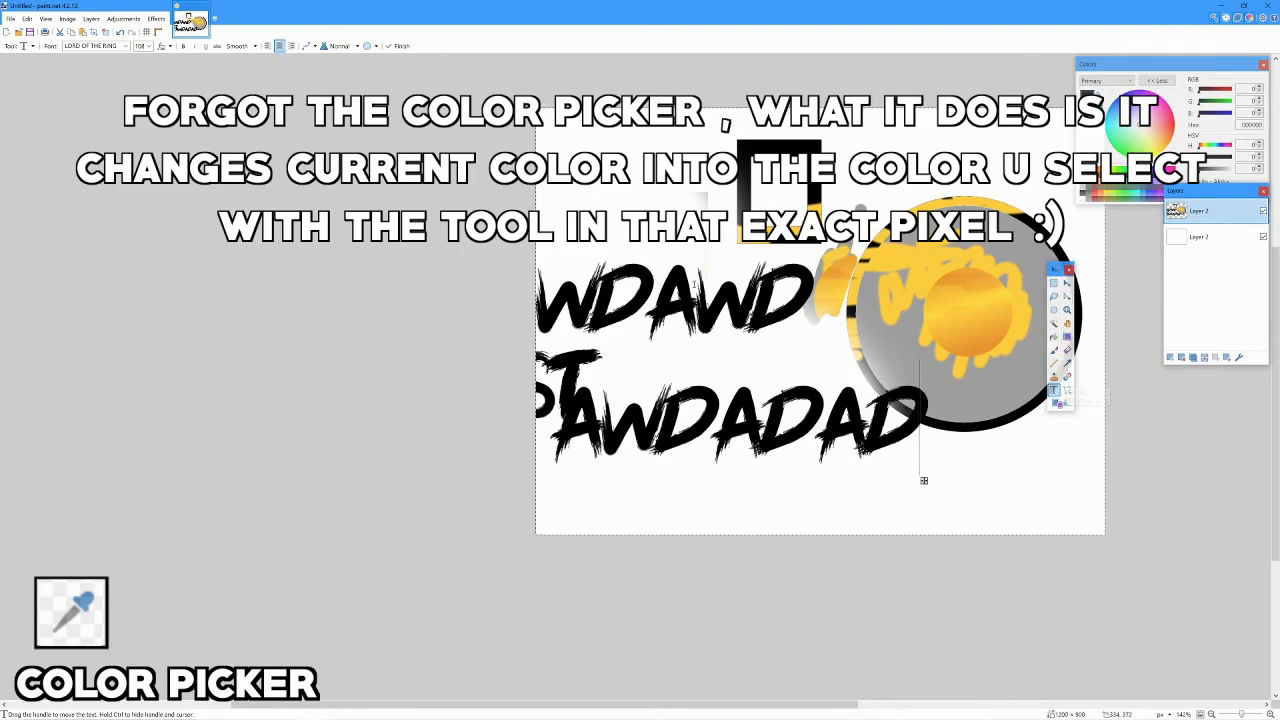
scroll(750, 346, "down", 8)
scroll(838, 354, "up", 5)
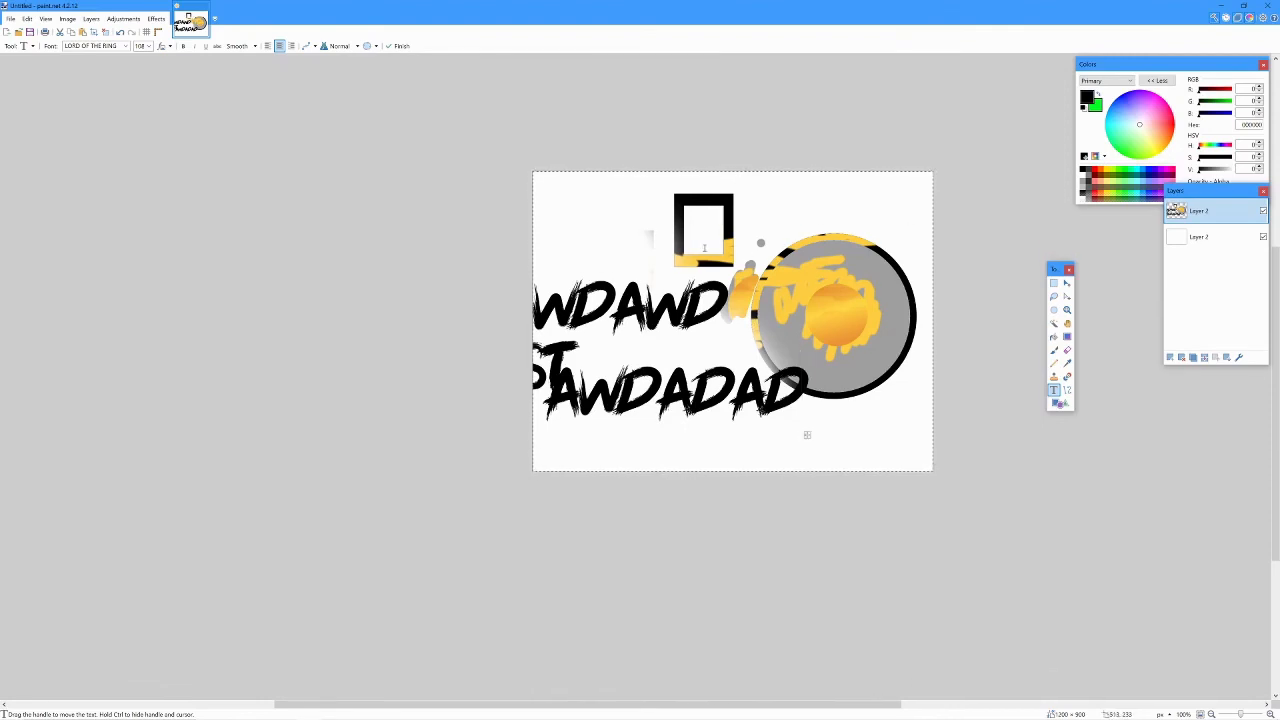
scroll(712, 258, "up", 2)
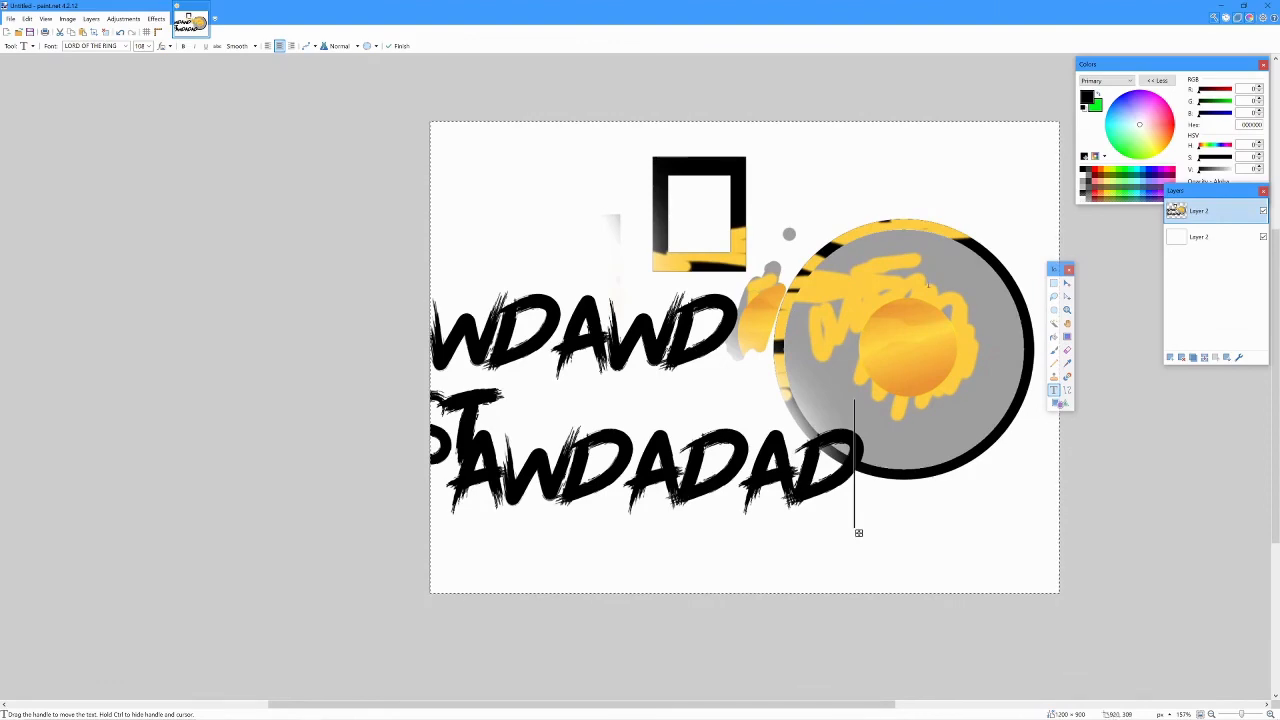